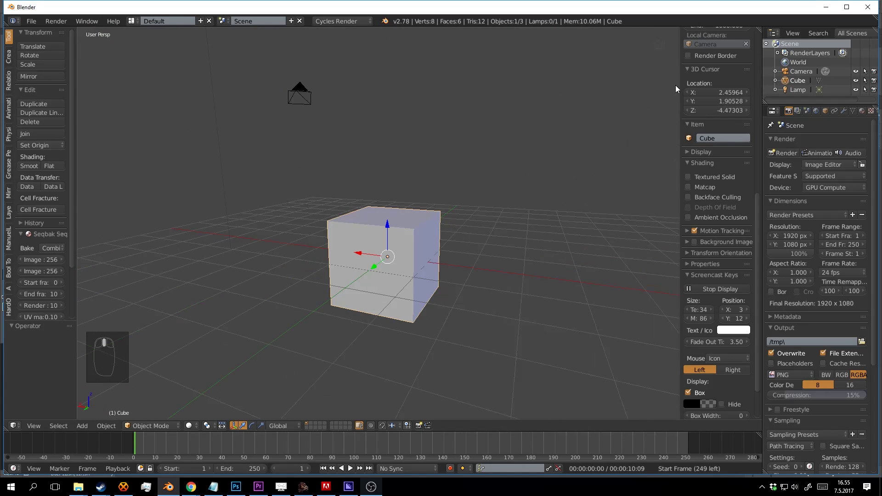
Step: Split the 3D view horizontally into two areas and turn the upper one into a Node Editor
mouse_move(588, 82)
middle_mouse_down()
mouse_move(565, 86)
mouse_move(584, 78)
middle_mouse_up()
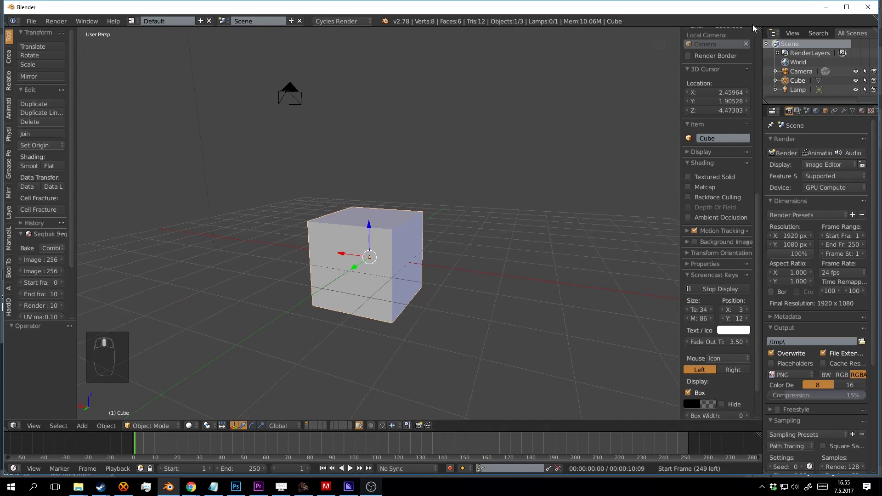
left_click_drag(761, 28, 717, 242)
middle_click_drag(528, 156, 402, 133)
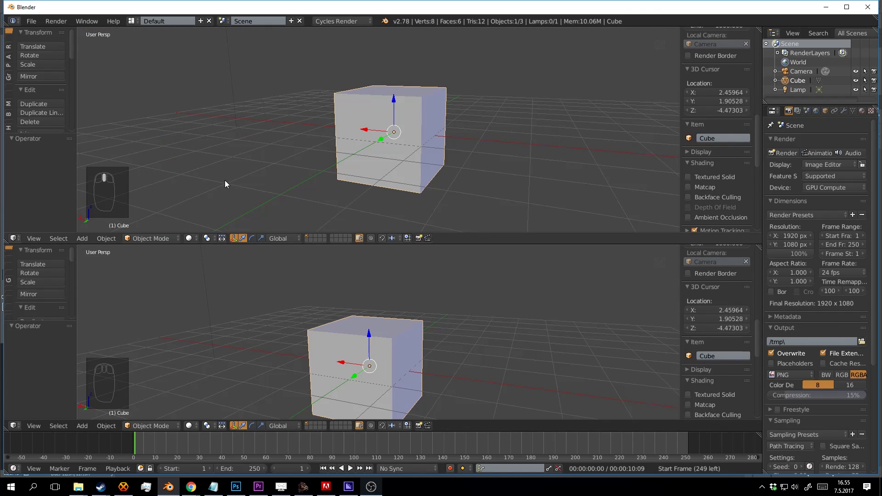
key("shift+F3")
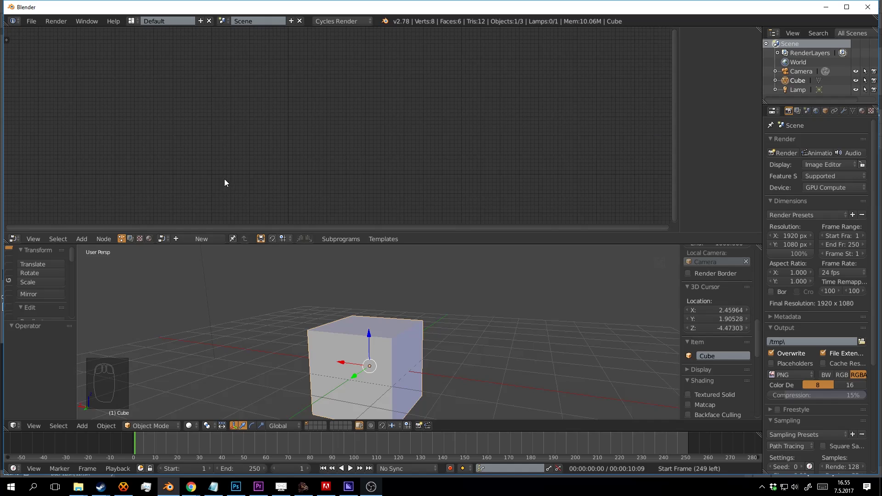
left_click(13, 238)
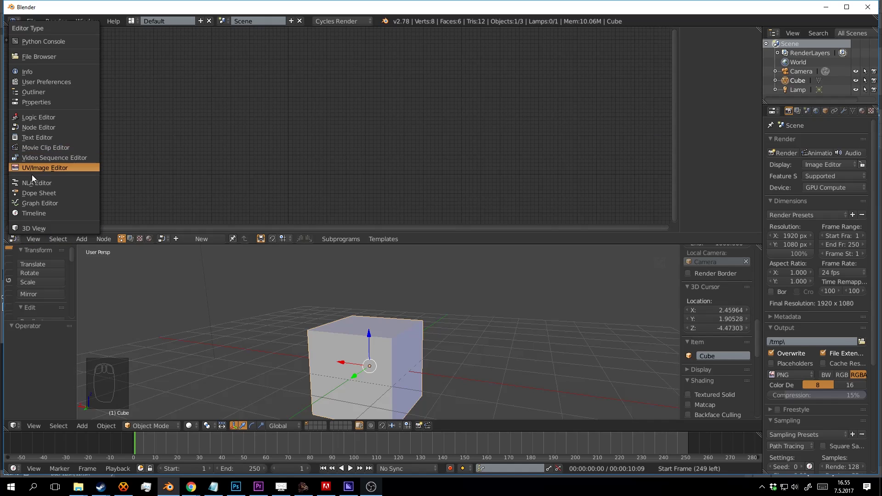
left_click(48, 129)
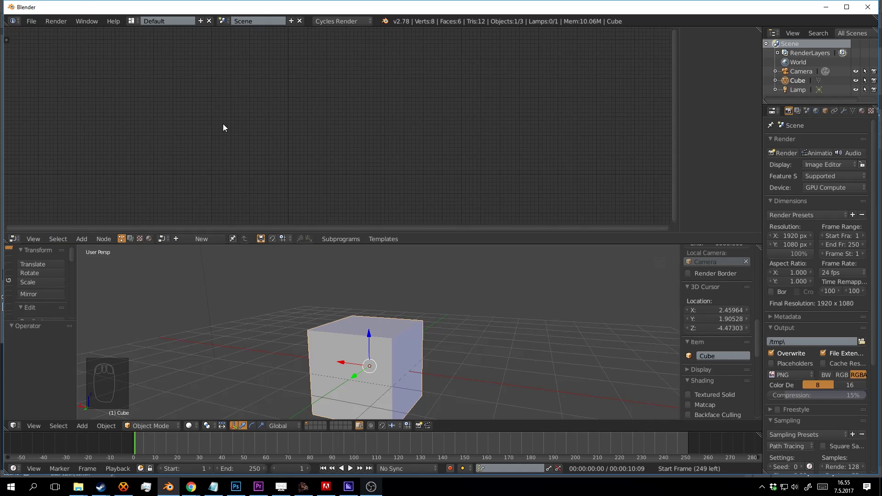
Step: Show the cube's material node tree, enable Use Nodes and rename the material as "material"
middle_click_drag(403, 329, 401, 305)
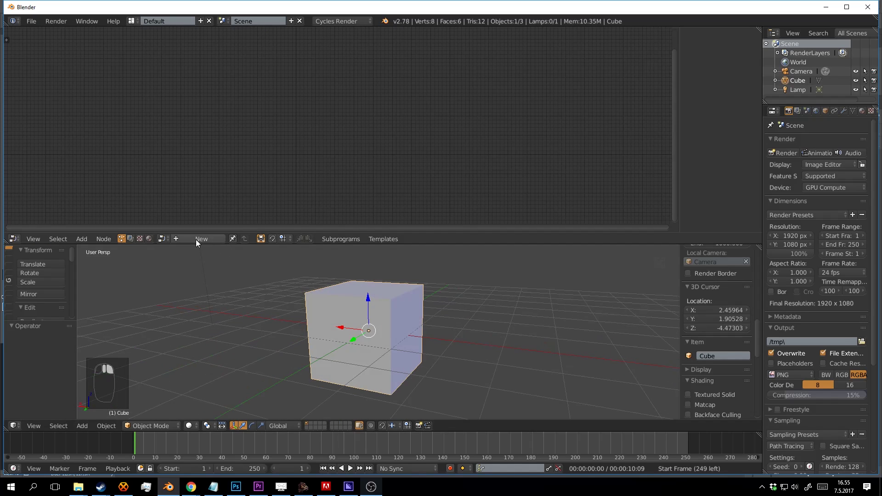
left_click(151, 238)
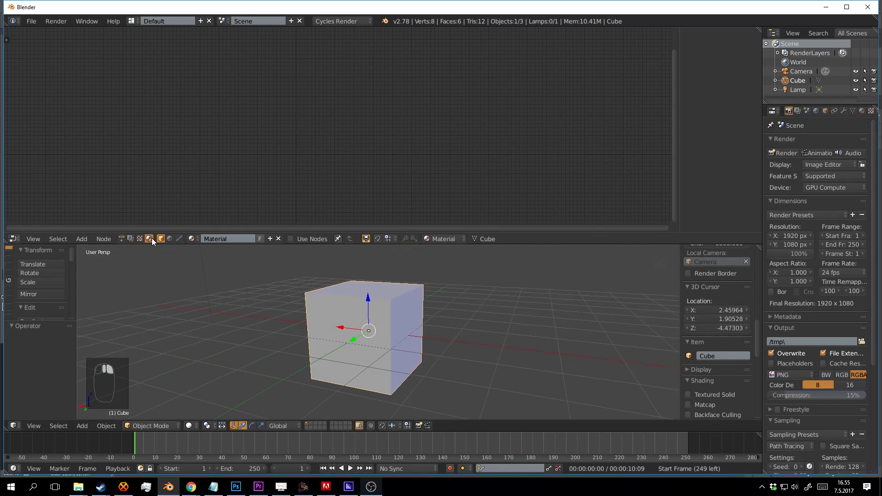
left_click(291, 241)
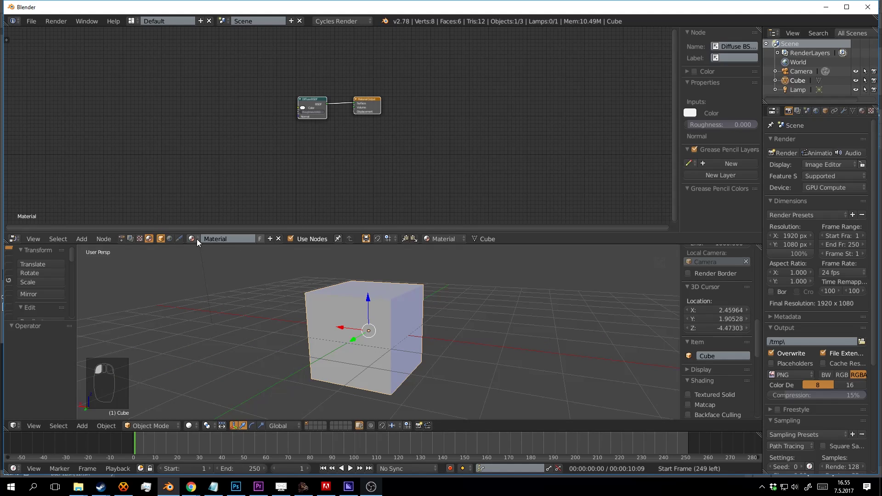
left_click(238, 238)
type("mate")
key("Return")
Step: Space the Diffuse BSDF and Material Output nodes well apart, with the Diffuse BSDF slightly higher than the output node
scroll(397, 187, "up", 3)
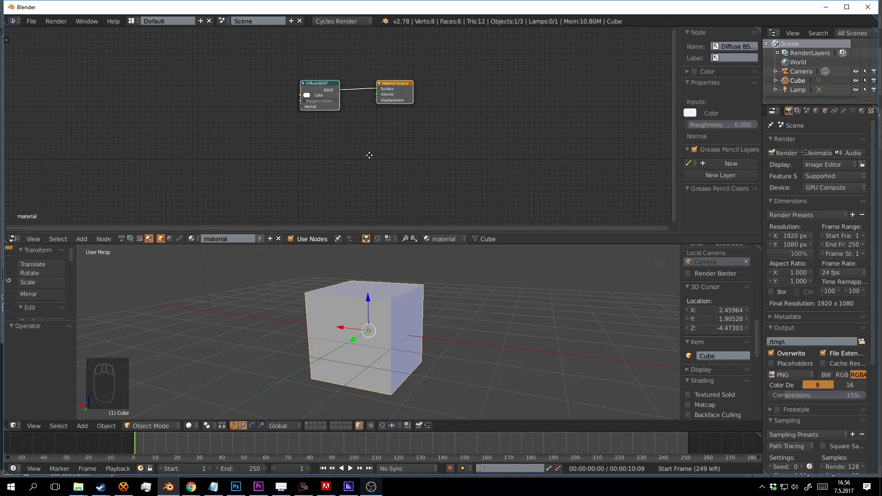
left_click_drag(429, 121, 476, 112)
left_click_drag(347, 120, 308, 104)
scroll(317, 119, "up", 2)
middle_click_drag(307, 104, 297, 87)
left_click_drag(296, 90, 269, 89)
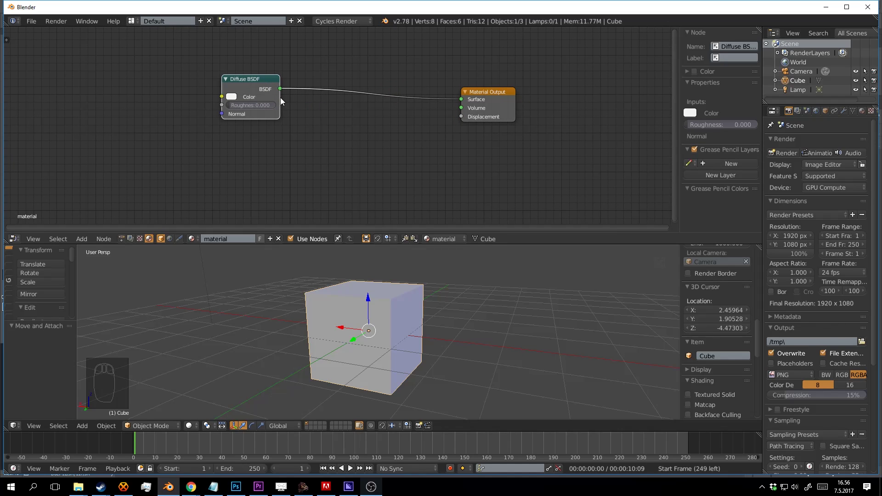
left_click_drag(493, 92, 492, 82)
middle_click_drag(499, 92, 499, 105)
left_click_drag(495, 102, 516, 100)
middle_click_drag(512, 94, 522, 93)
mouse_move(516, 92)
left_mouse_down()
mouse_move(563, 94)
mouse_move(479, 95)
mouse_move(534, 90)
mouse_move(528, 99)
left_mouse_up()
scroll(515, 105, "up", 1)
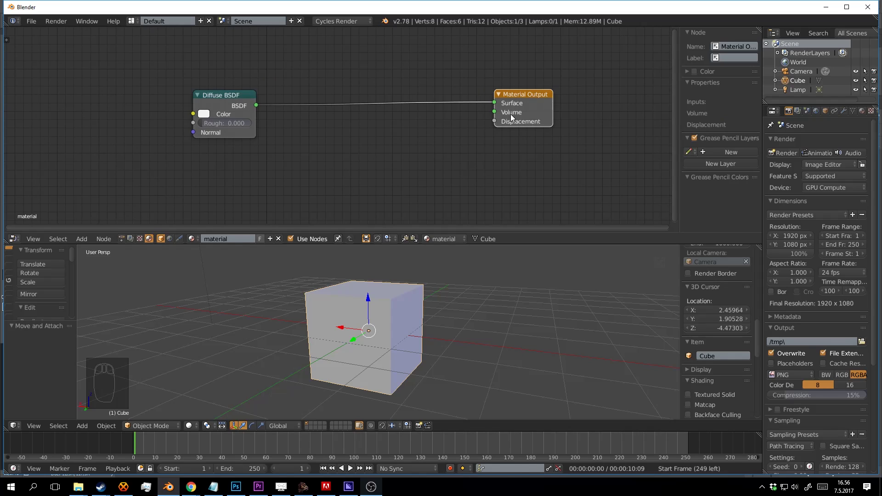
middle_click_drag(511, 114, 461, 111)
mouse_move(472, 85)
left_mouse_down()
mouse_move(495, 87)
mouse_move(480, 90)
left_mouse_up()
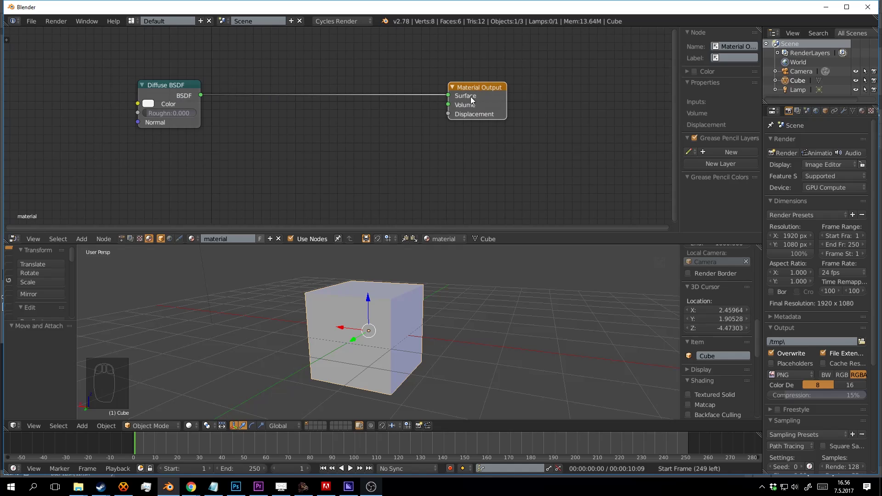
left_click_drag(214, 87, 213, 65)
middle_click_drag(338, 109, 401, 155)
left_click_drag(244, 92, 232, 78)
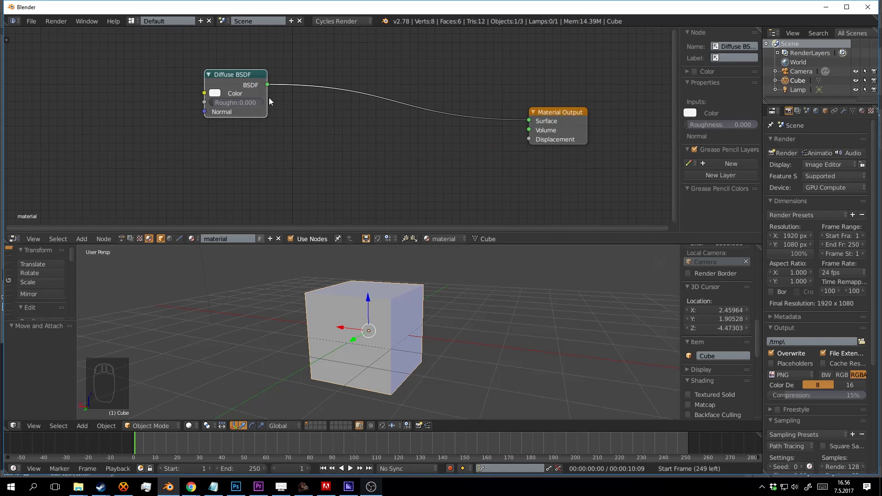
middle_click_drag(268, 101, 305, 137)
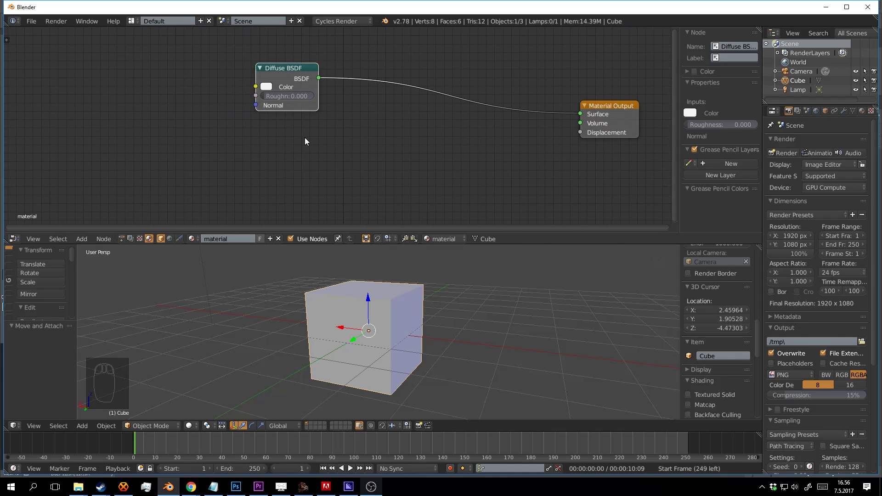
Step: Search for a Glossy BSDF node, add it and place it just below the Diffuse BSDF node
key("shift+a")
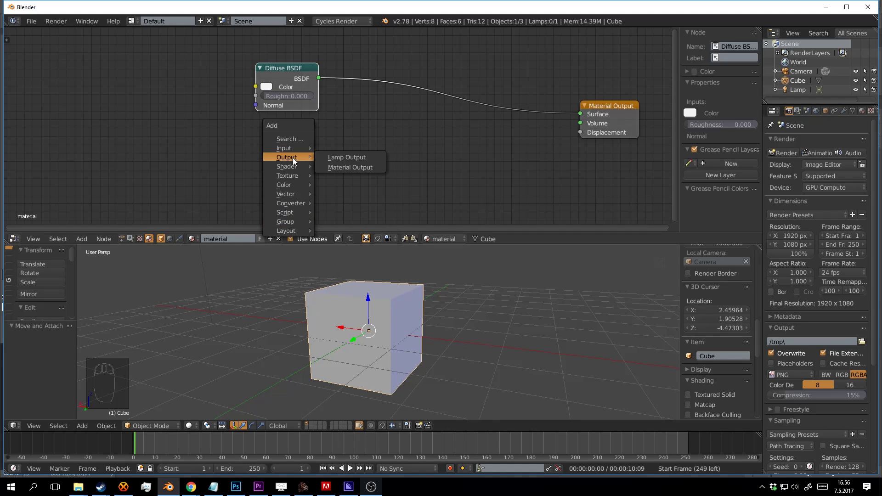
mouse_move(288, 177)
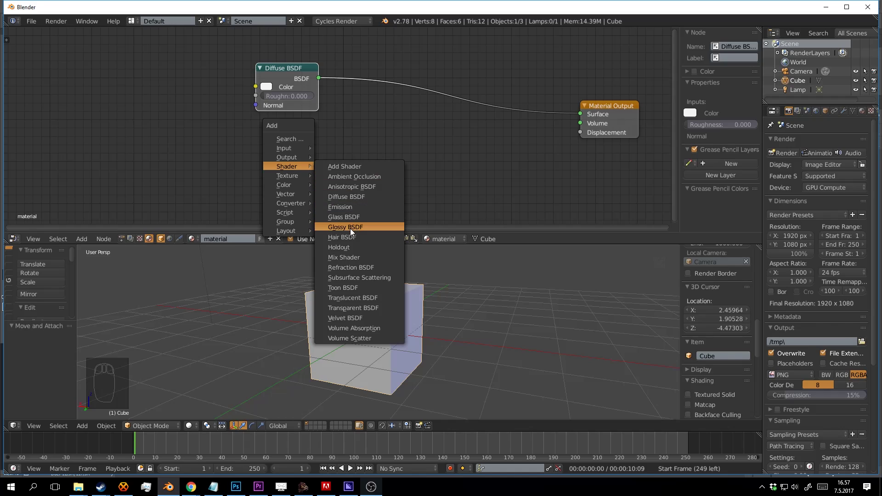
left_click(289, 138)
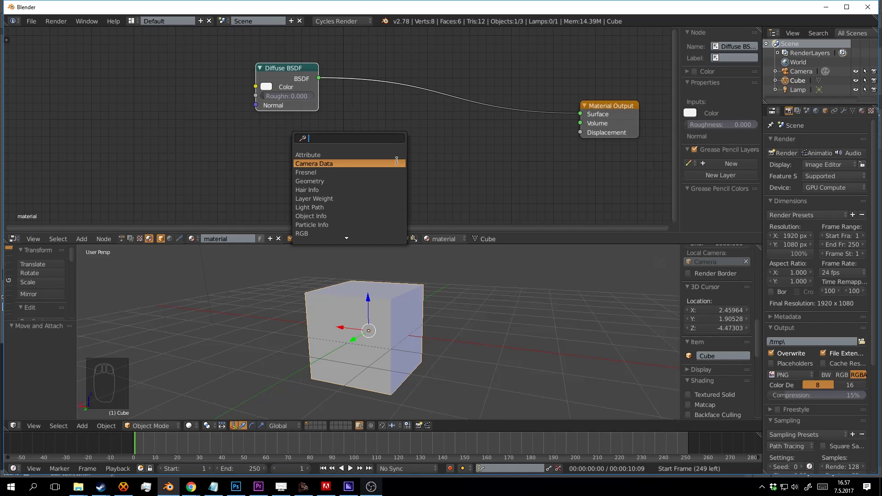
type("glo")
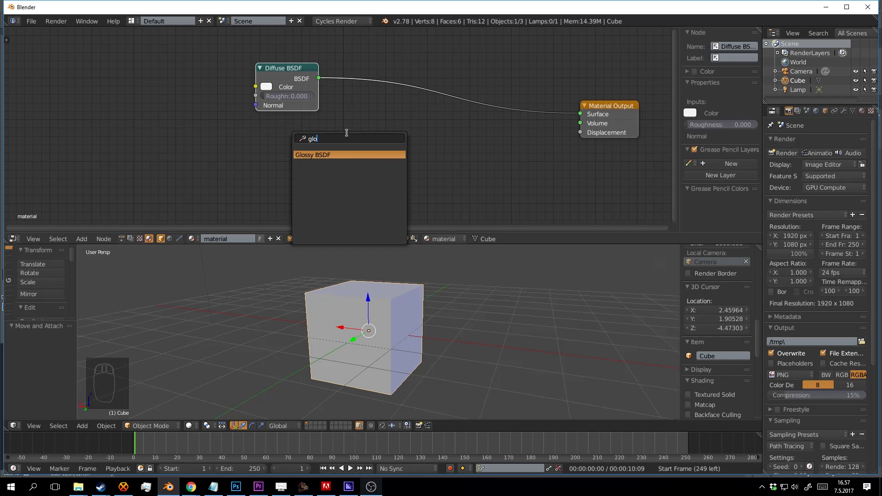
left_click(318, 155)
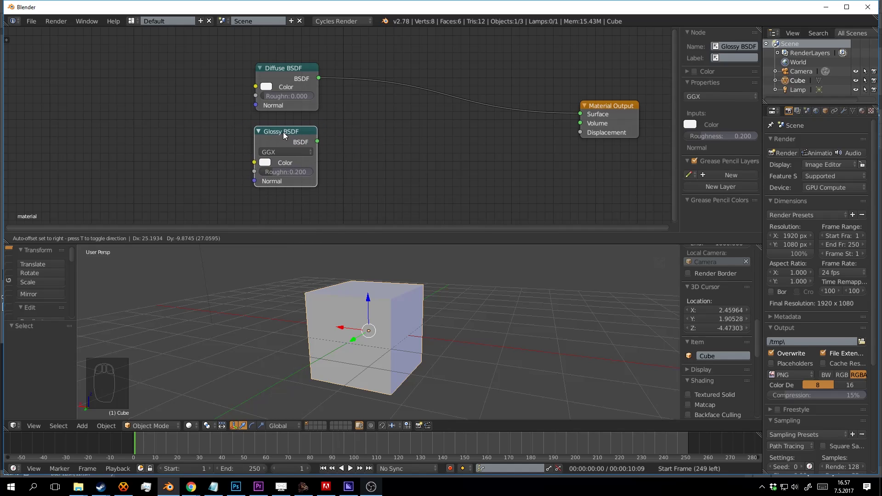
left_click(296, 134)
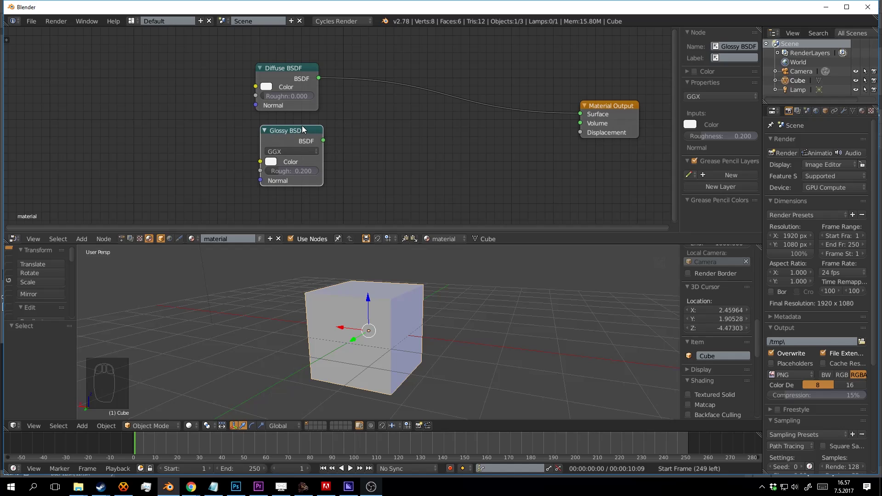
mouse_move(282, 128)
left_mouse_down()
mouse_move(364, 130)
mouse_move(289, 131)
left_mouse_up()
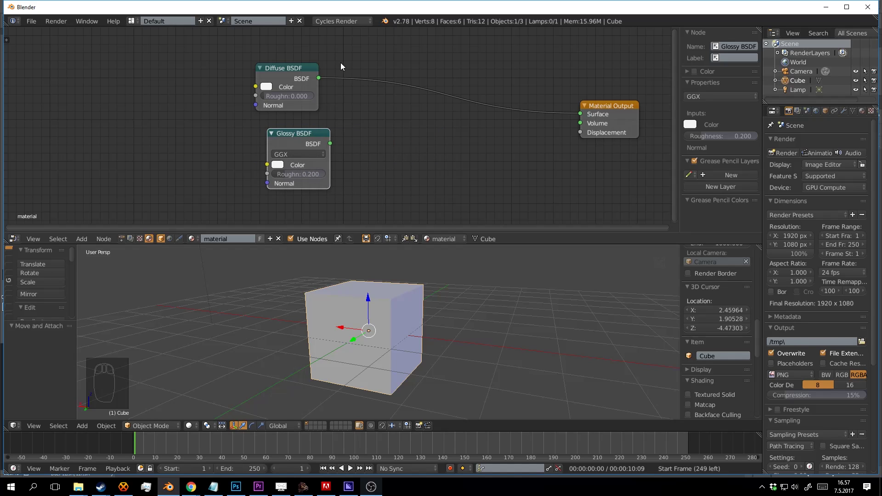
Step: Move both shader nodes together farther from the Material Output and line up the Glossy BSDF beneath the Diffuse BSDF
key("a")
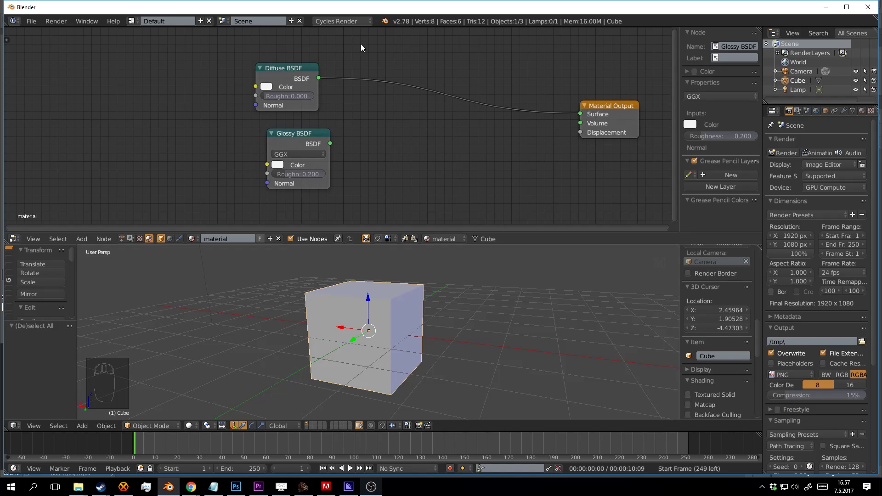
key("b")
left_click_drag(360, 44, 210, 201)
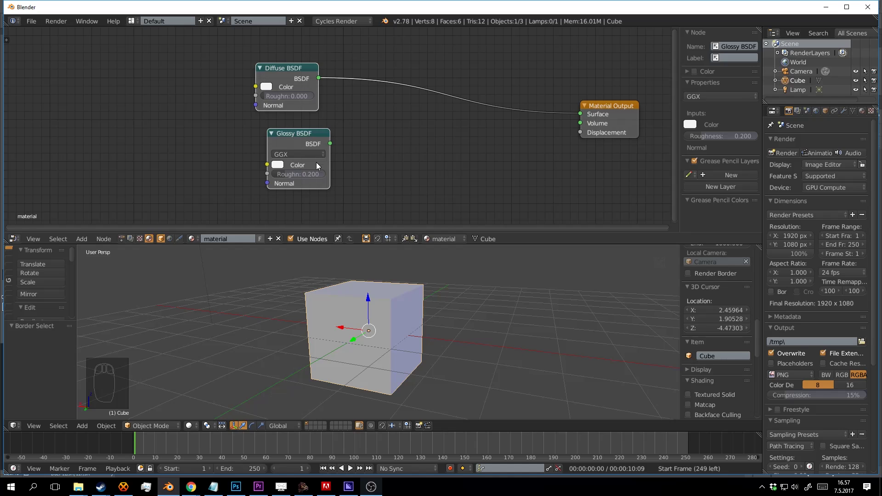
key("g")
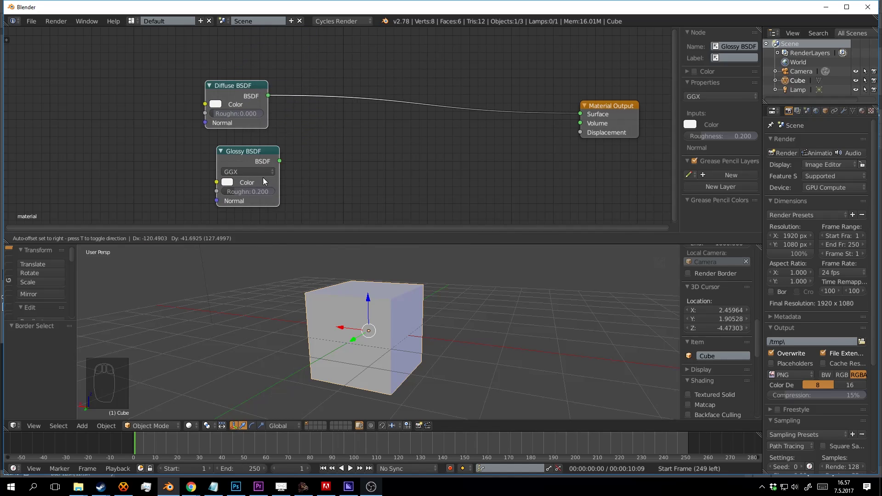
left_click(296, 144)
mouse_move(378, 148)
middle_mouse_down()
mouse_move(363, 150)
mouse_move(380, 163)
middle_mouse_up()
left_click_drag(272, 128, 261, 125)
left_click_drag(263, 63, 262, 65)
middle_click_drag(325, 118, 349, 140)
Step: Insert a Mix Shader node between Diffuse BSDF and Material Output, and connect the Glossy BSDF to its second Shader input
key("shift+a")
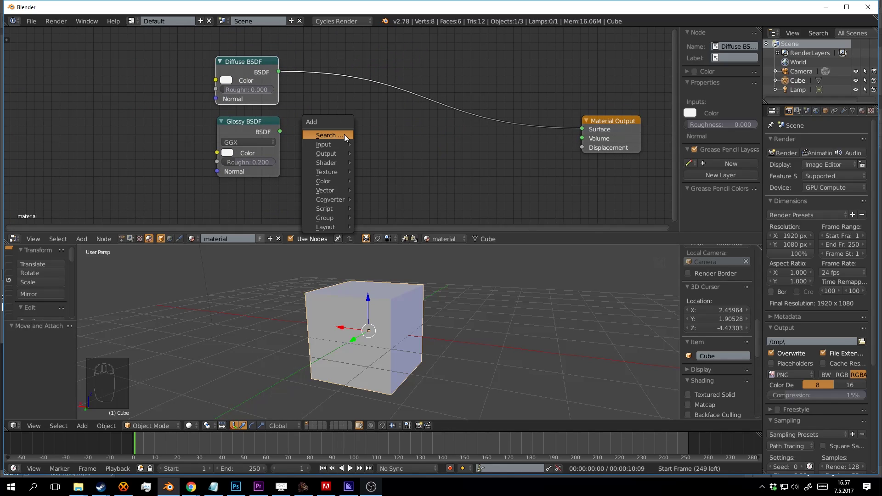
left_click(344, 134)
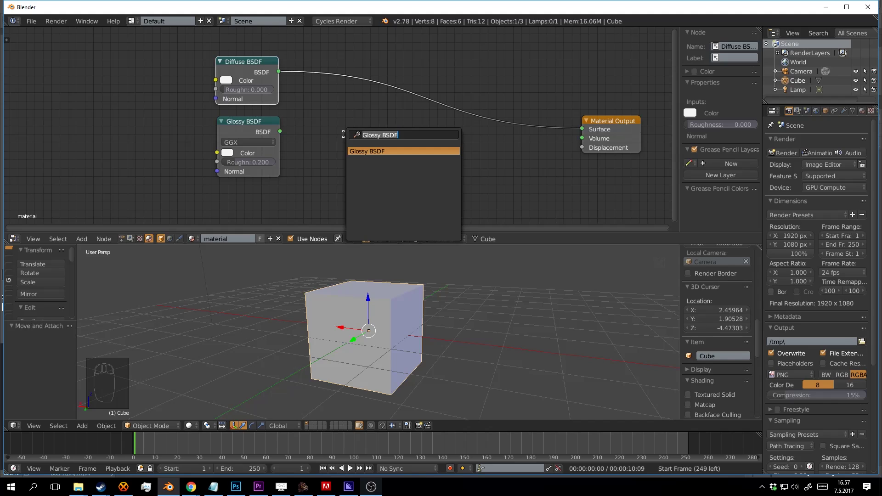
type("mix")
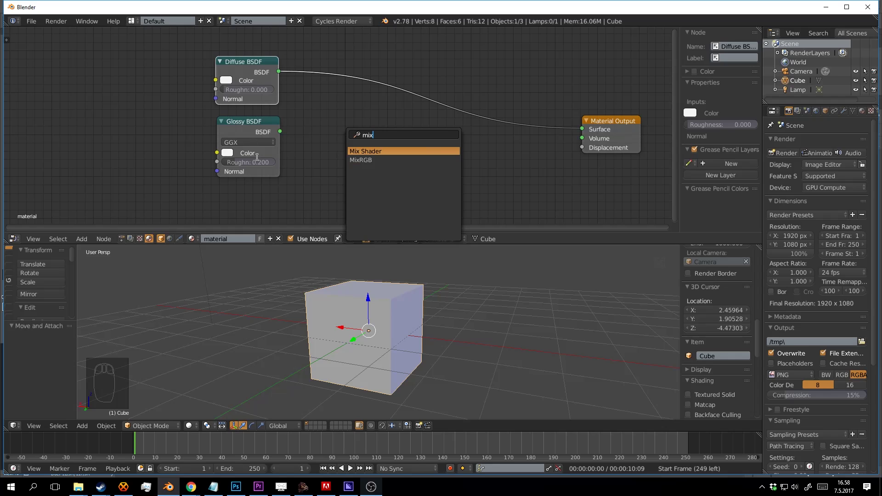
left_click(376, 151)
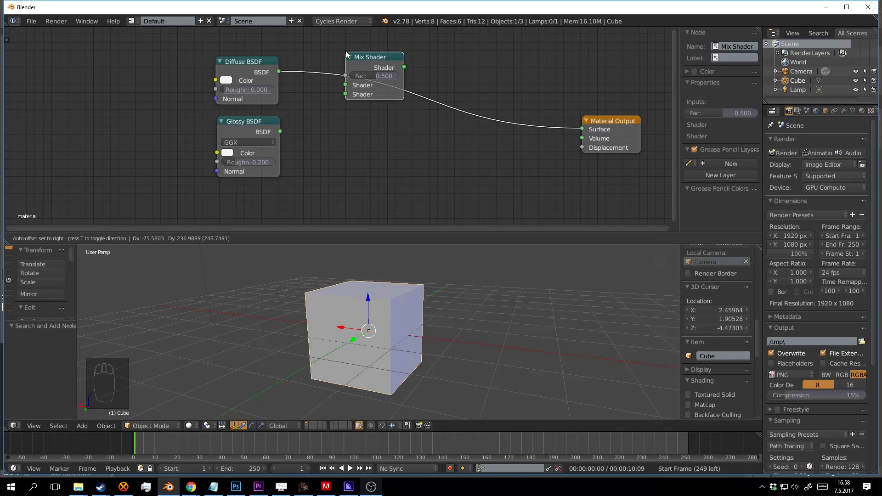
left_click(346, 51)
left_click_drag(361, 56, 359, 81)
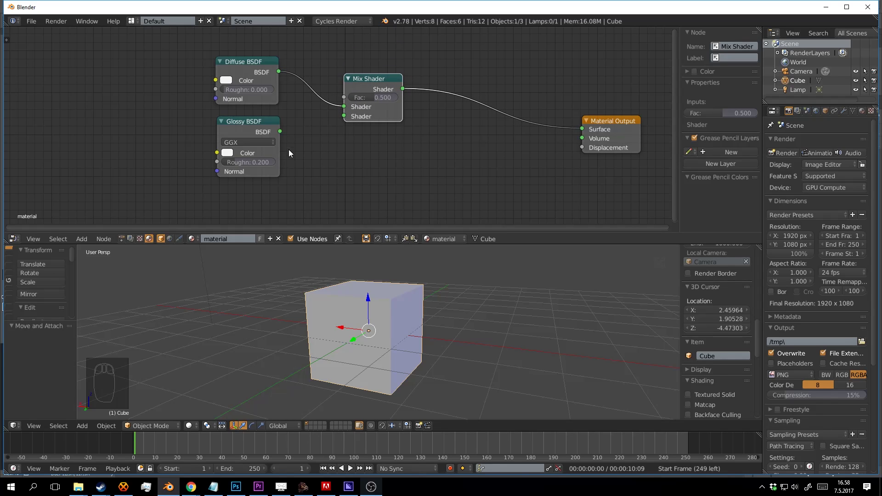
left_click_drag(281, 131, 344, 117)
key("Home")
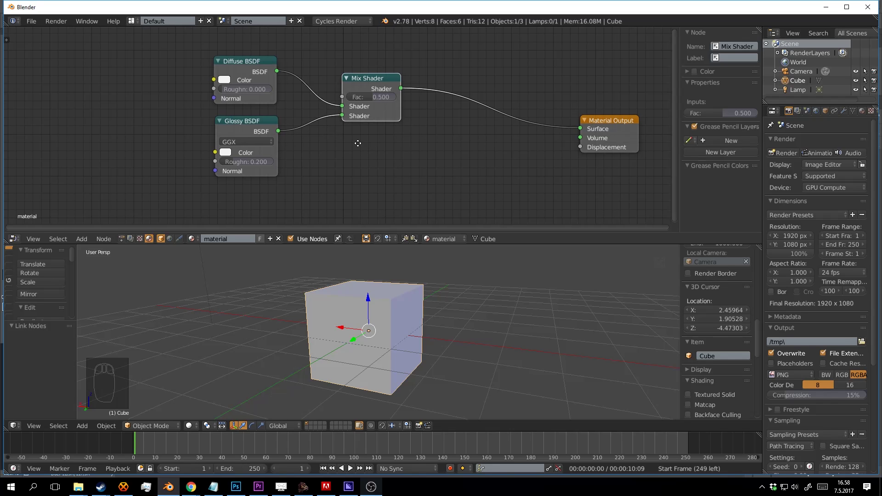
Step: Switch the 3D viewport to Rendered shading to preview the cube's mixed material
middle_click_drag(434, 341, 400, 298)
scroll(399, 298, "down", 3)
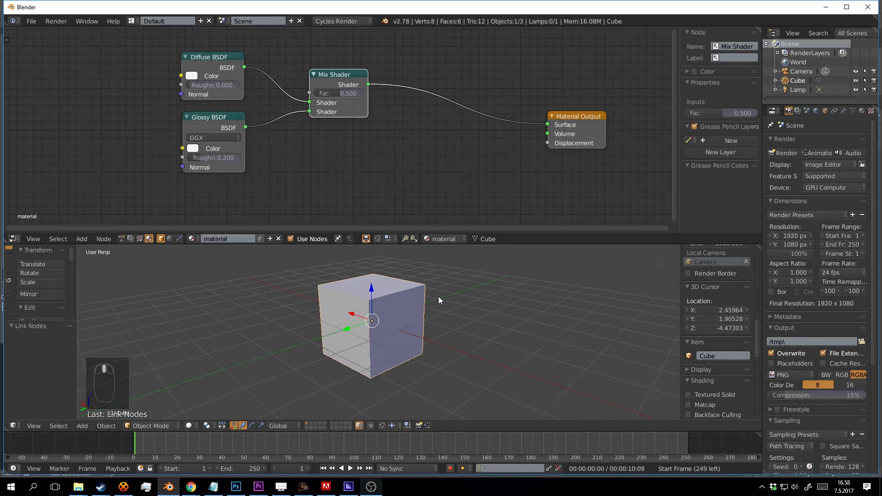
key("shift+z")
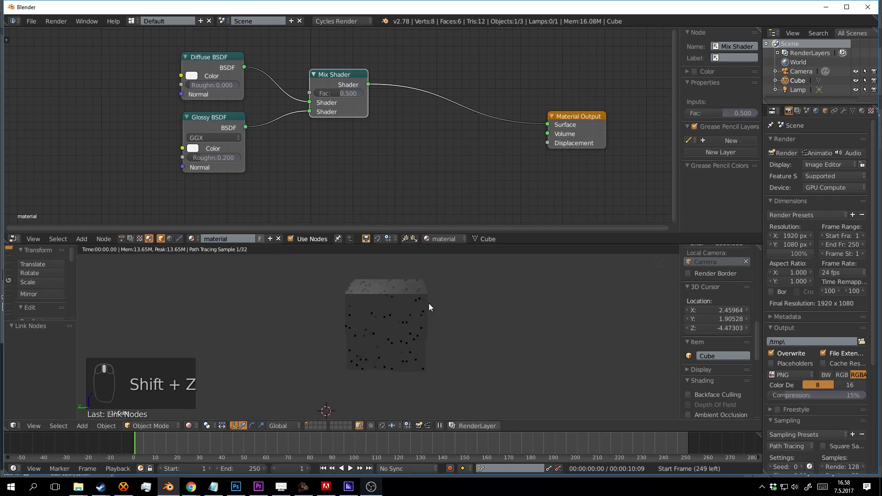
middle_click_drag(429, 304, 415, 306)
scroll(416, 307, "up", 2)
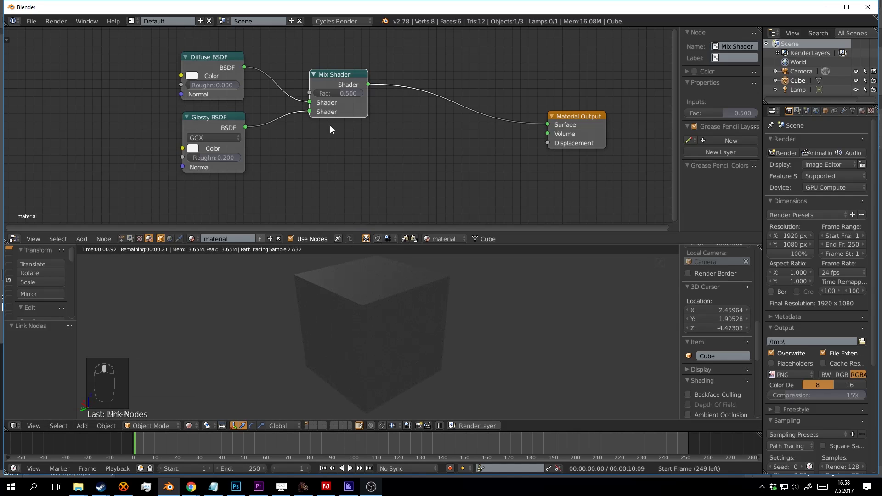
Step: Set the Diffuse BSDF colour to a saturated blue of about R 0.000, G 0.020, B 0.800
left_click(193, 77)
left_click(193, 74)
left_click_drag(225, 104, 246, 95)
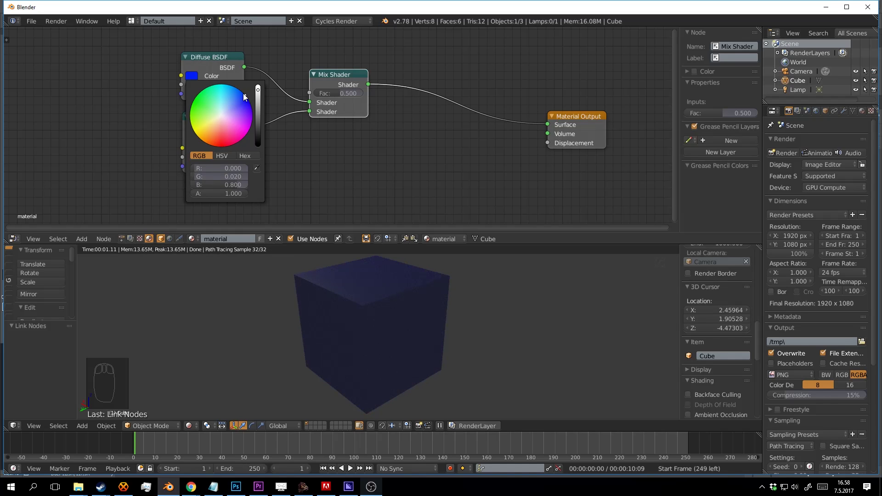
Step: Set the Mix Shader's Fac to 0.509 and move the node upward, farther from the two BSDF nodes
left_click_drag(344, 92, 365, 56)
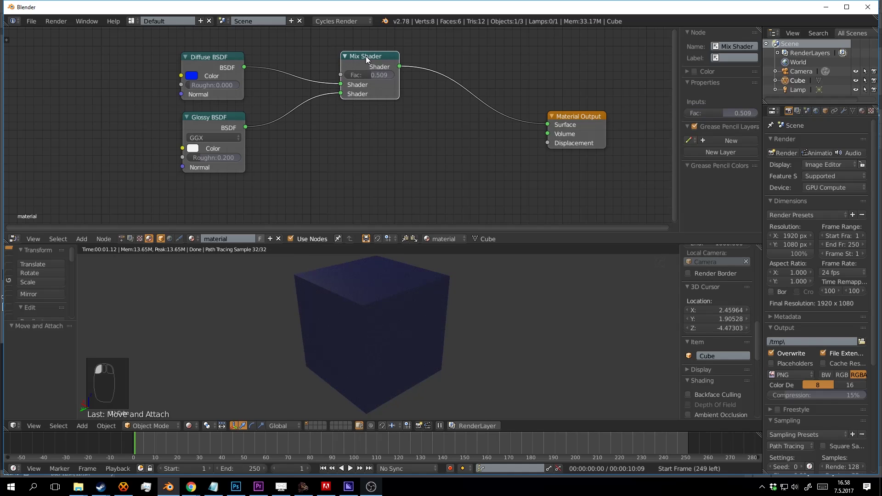
Step: Try the Mix Shader's Fac at 1.000 and at 0.536 while checking the effect on the rendered cube
middle_click_drag(366, 56, 373, 93)
left_click_drag(373, 92, 349, 100)
mouse_move(391, 101)
left_mouse_down()
mouse_move(346, 101)
mouse_move(401, 102)
left_mouse_up()
middle_click_drag(428, 281, 414, 141)
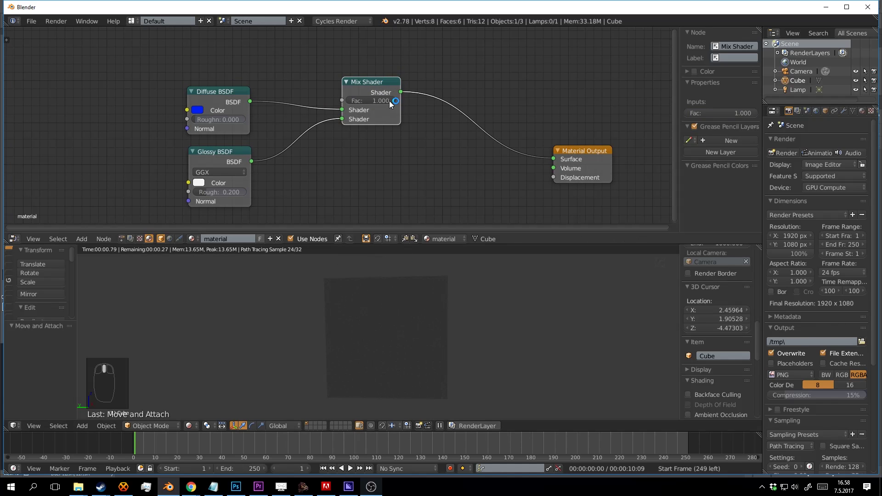
mouse_move(389, 101)
left_mouse_down()
mouse_move(354, 101)
mouse_move(374, 101)
left_mouse_up()
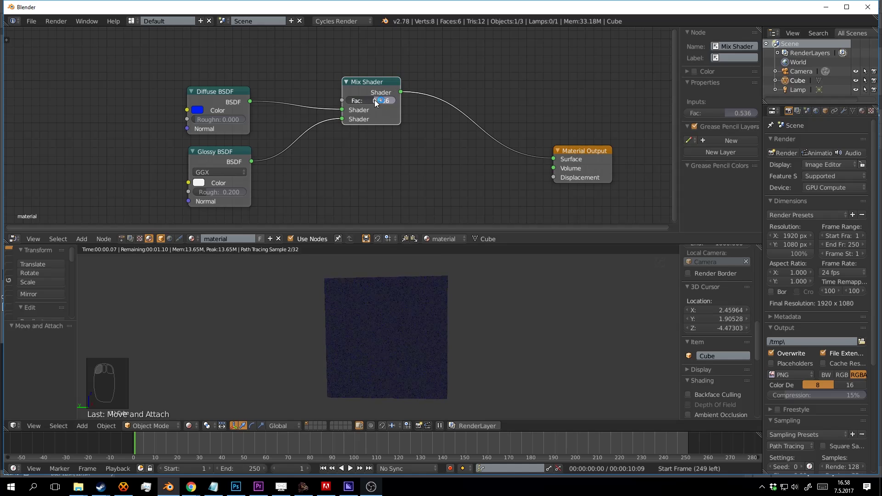
middle_click_drag(441, 322, 344, 253)
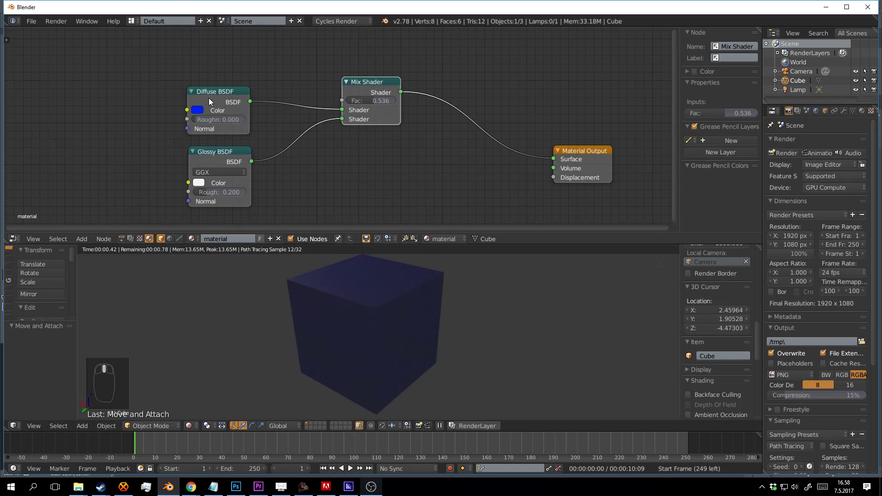
Step: Move the Mix Shader node slightly upward and set its Fac to 0.509
left_click_drag(368, 101, 369, 100)
middle_click_drag(369, 101, 387, 140)
left_click_drag(383, 123, 392, 109)
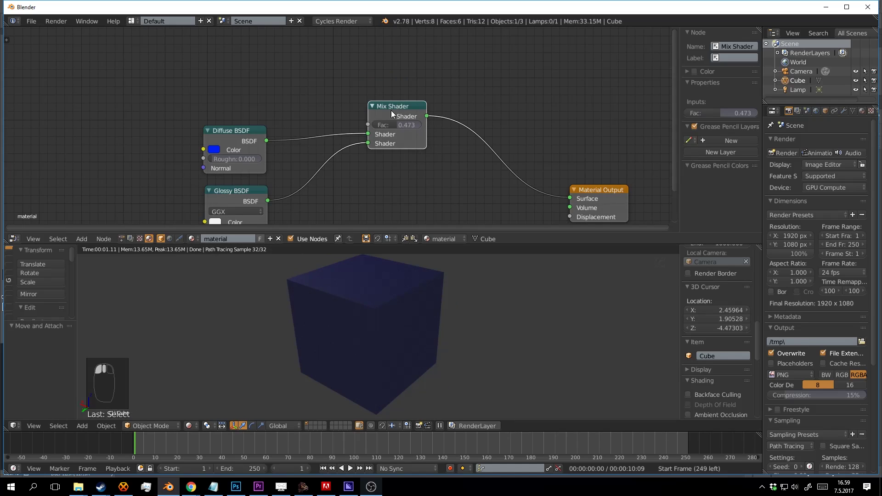
middle_click_drag(396, 152, 405, 122)
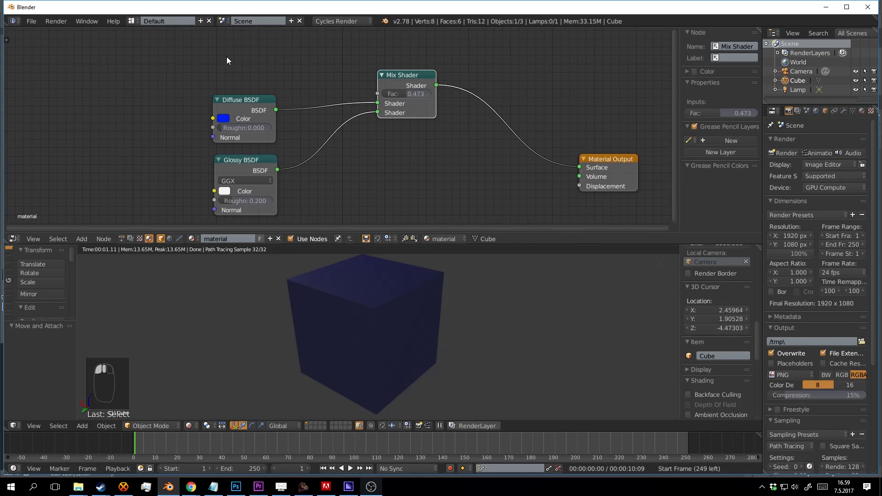
middle_click_drag(227, 57, 225, 68)
middle_click_drag(299, 81, 269, 70)
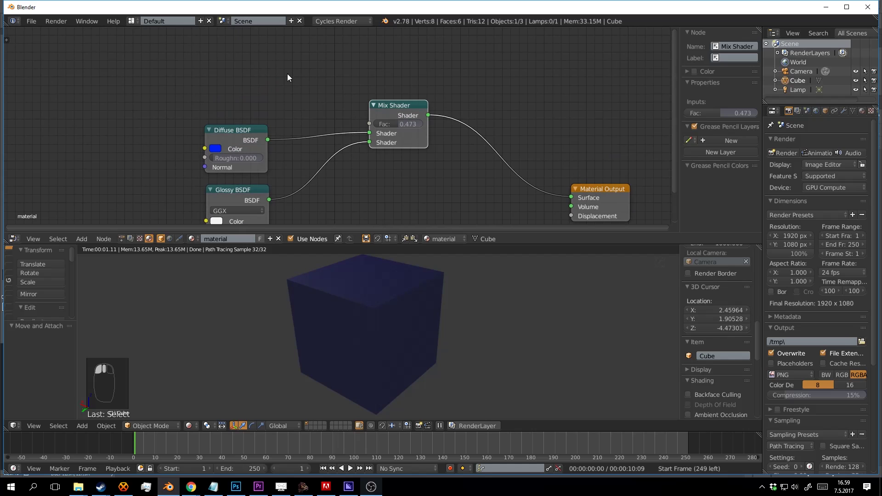
left_click_drag(382, 124, 411, 117)
middle_click_drag(315, 72, 337, 80)
key("shift+a")
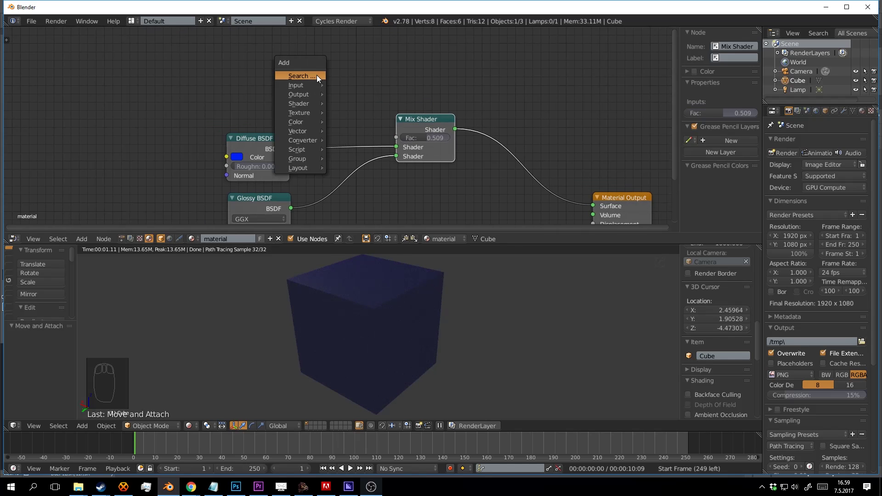
left_click(316, 76)
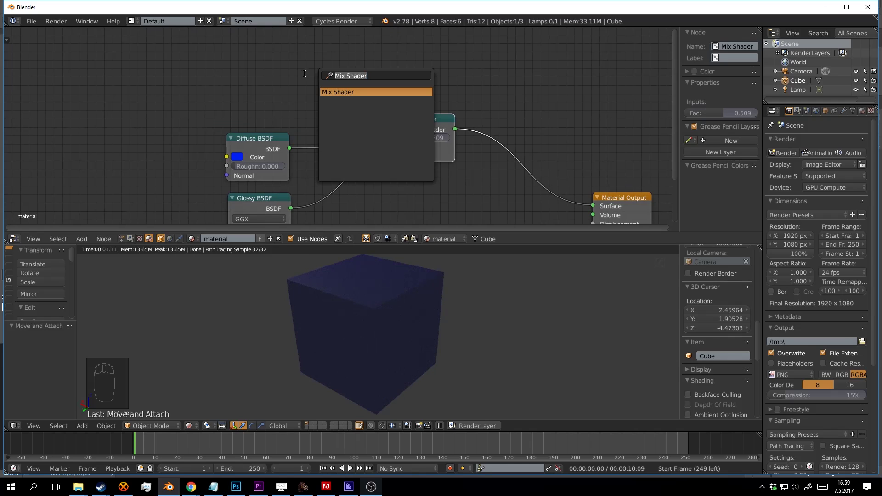
key("Escape")
Step: Add a Noise Texture node above the Diffuse BSDF and connect its Color output to the Mix Shader's Fac input
key("shift+a")
mouse_move(298, 112)
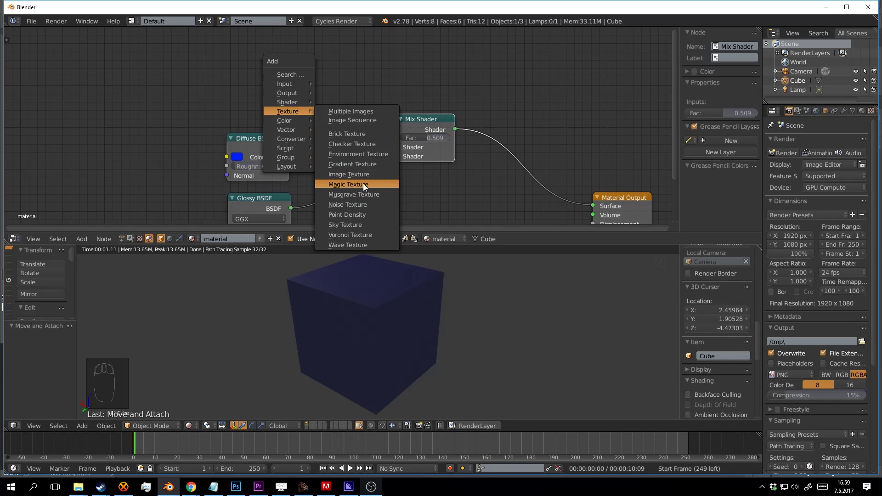
left_click(354, 205)
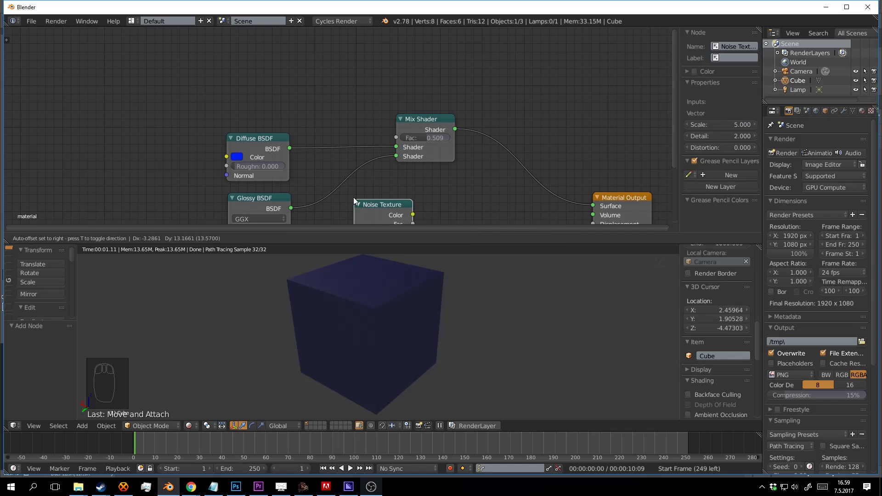
left_click(253, 53)
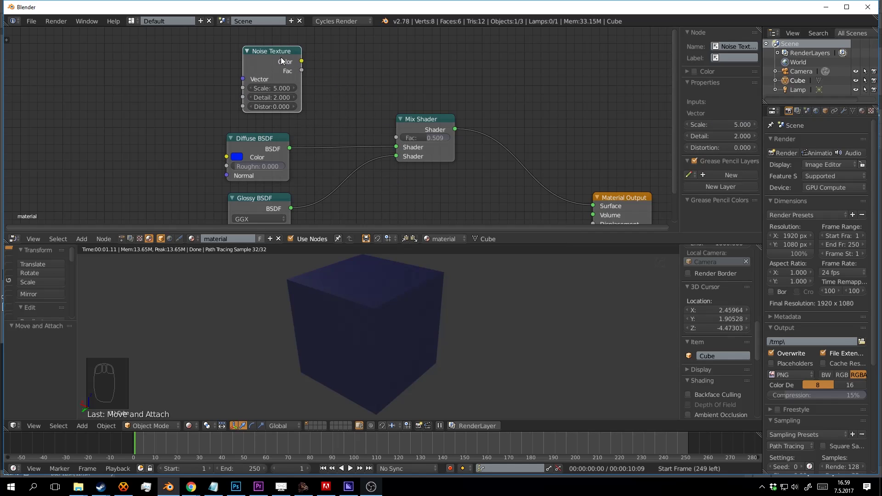
left_click_drag(282, 57, 269, 59)
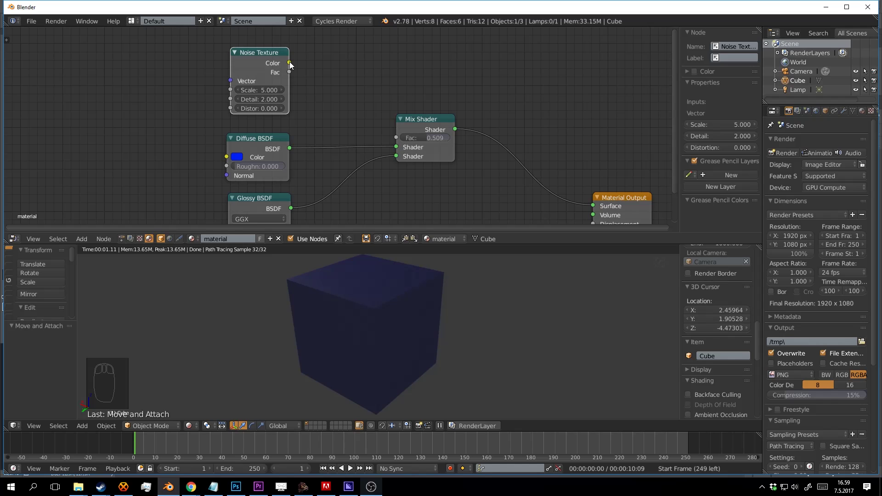
left_click_drag(289, 63, 398, 136)
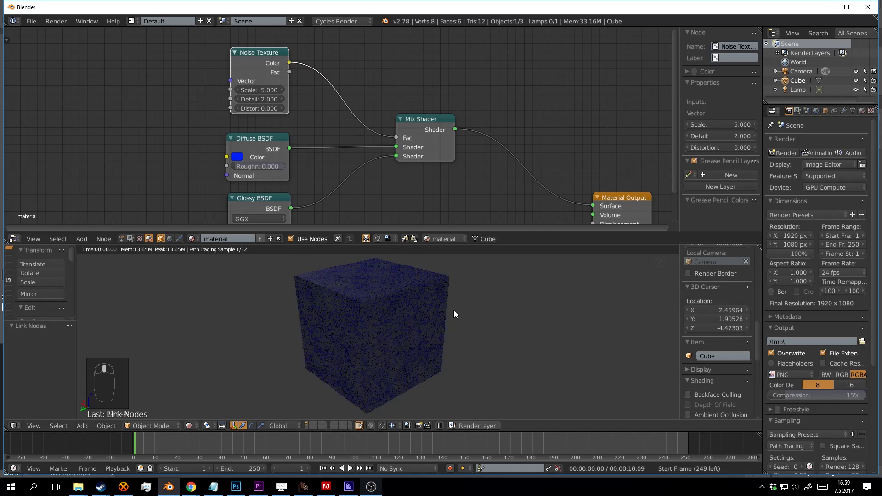
middle_click_drag(431, 299, 409, 223)
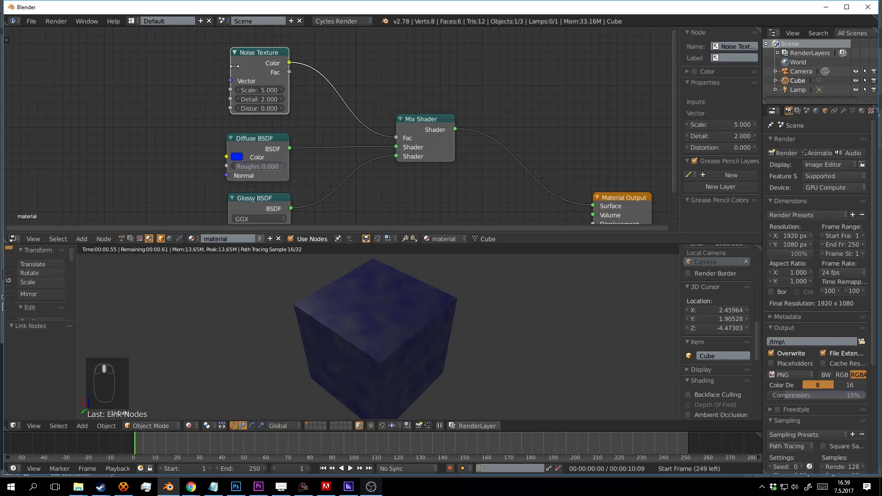
Step: Move the Noise Texture, Diffuse BSDF and Glossy BSDF nodes farther away from the Mix Shader
left_click_drag(251, 51, 233, 44)
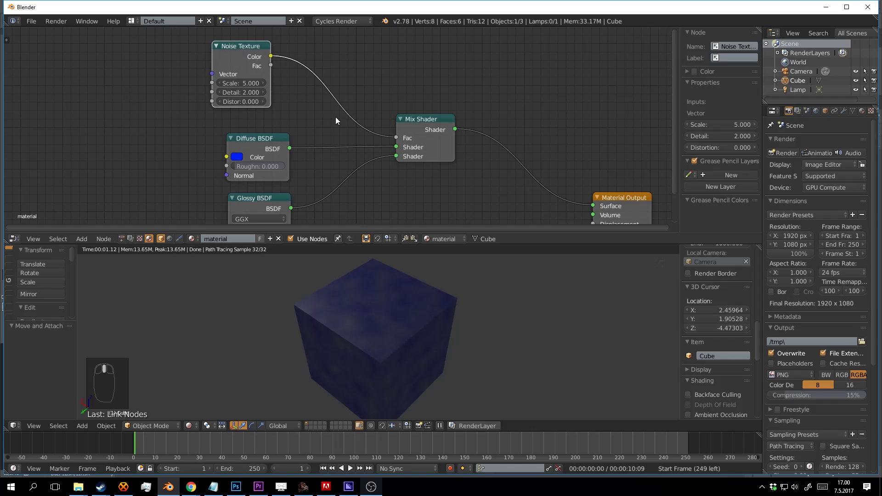
middle_click_drag(335, 116, 327, 92)
left_click_drag(255, 121, 228, 117)
left_click_drag(261, 177, 230, 172)
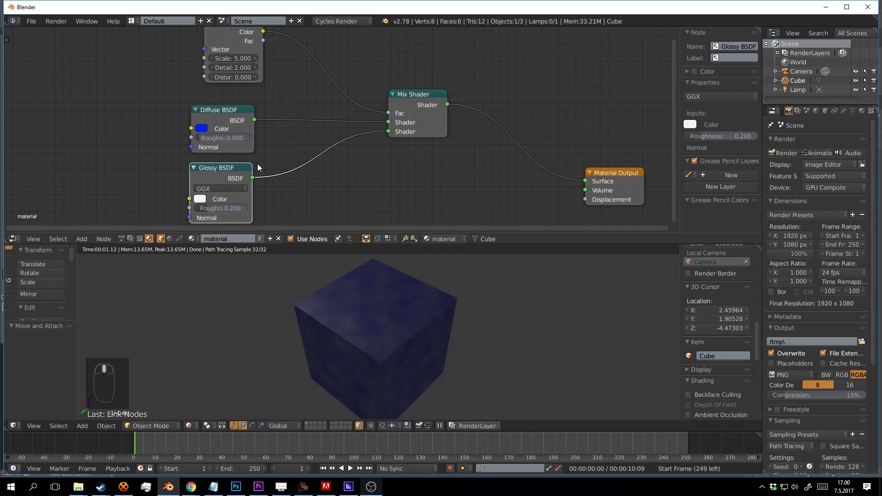
middle_click_drag(349, 111, 336, 133)
middle_click_drag(463, 311, 448, 278)
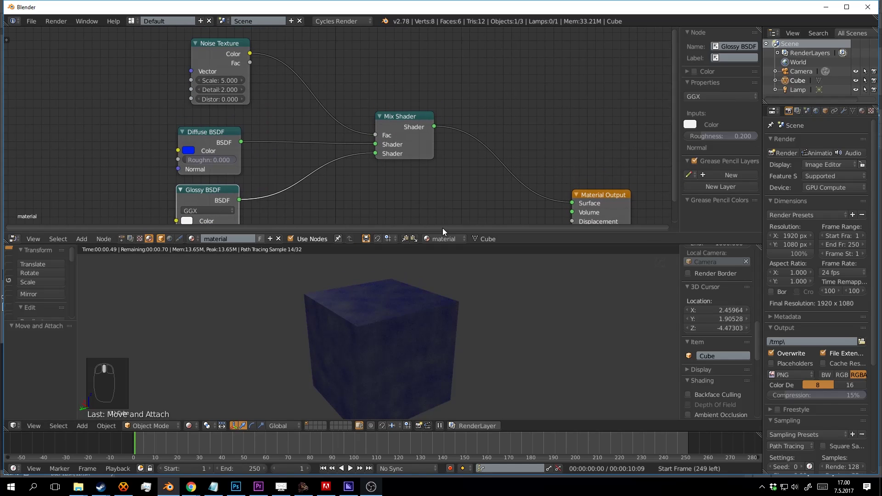
middle_click_drag(390, 170, 403, 153)
middle_click_drag(337, 166, 359, 208)
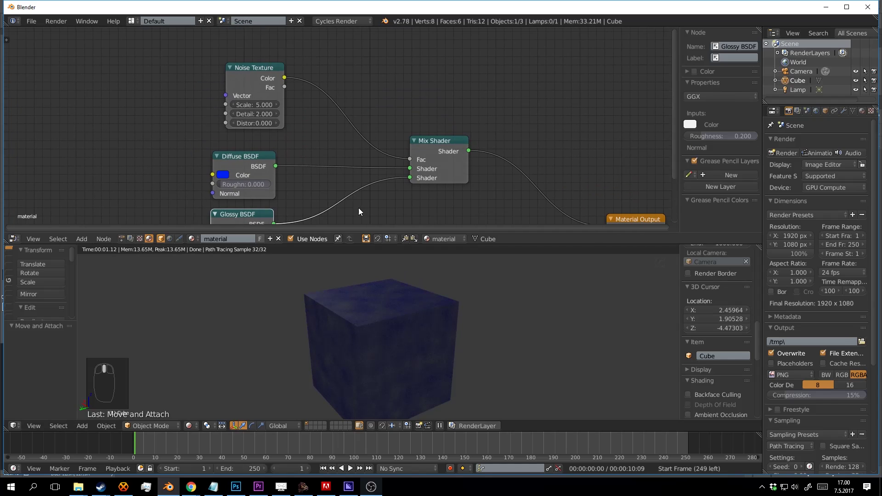
left_click_drag(262, 78, 241, 62)
middle_click_drag(284, 96, 291, 108)
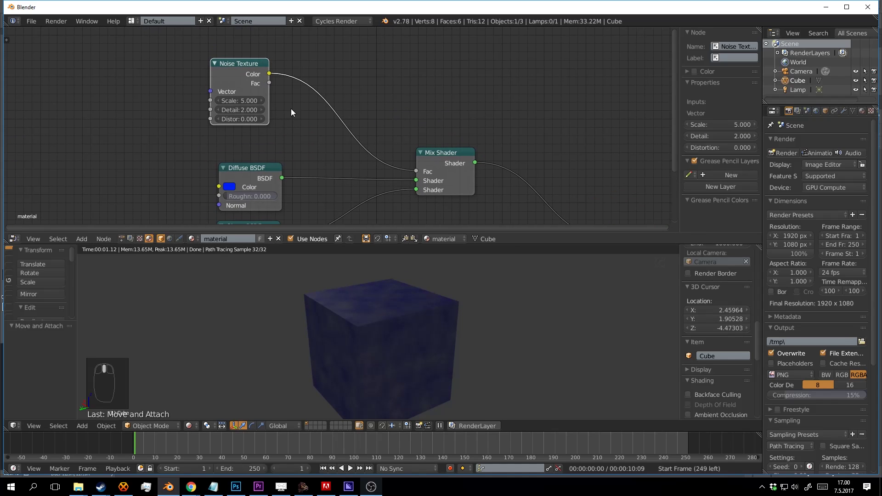
Step: Try larger Noise Texture Scale values of 16.000 and 52.800, inspecting the cube's surface up close
left_click_drag(252, 99, 322, 100)
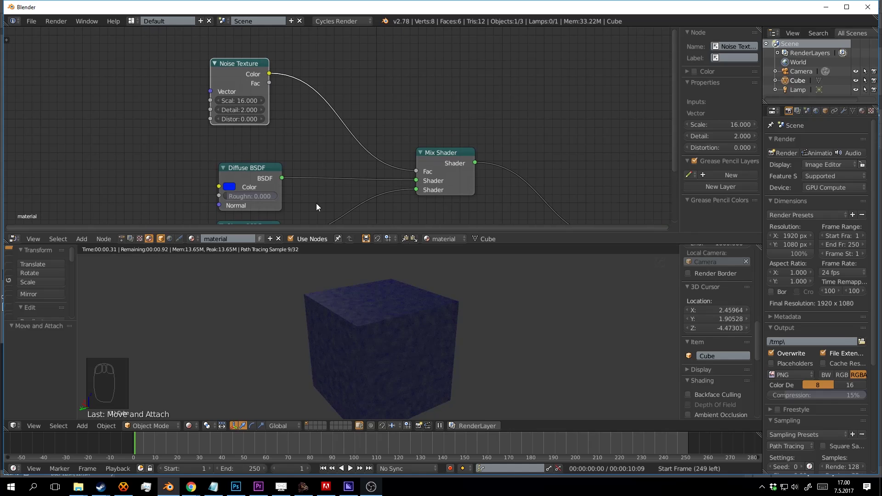
middle_click_drag(357, 282, 391, 316)
scroll(391, 316, "up", 2)
left_click_drag(241, 100, 379, 101)
scroll(411, 316, "up", 4)
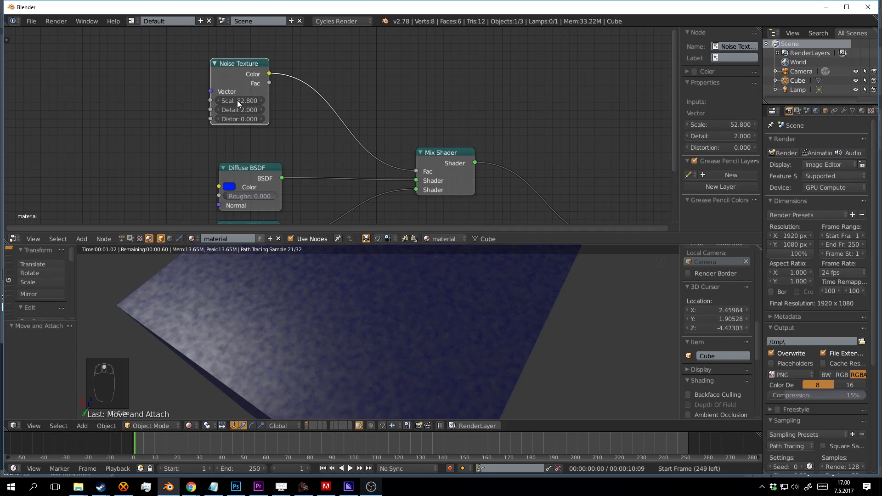
Step: Set the Noise Texture's Scale to 31.000, Detail to 16.000 and Distortion to 3.200
left_click_drag(238, 100, 413, 108)
left_click_drag(249, 119, 365, 99)
middle_click_drag(404, 114, 392, 85)
middle_click_drag(430, 384, 368, 184)
mouse_move(235, 36)
left_mouse_down()
mouse_move(247, 56)
mouse_move(237, 50)
left_mouse_up()
Step: Insert an RGB Curves node on the link between the Noise Texture's Color and the Mix Shader's Fac, and move it upward
mouse_move(278, 90)
middle_mouse_down()
mouse_move(270, 85)
mouse_move(289, 113)
mouse_move(270, 89)
mouse_move(281, 101)
middle_mouse_up()
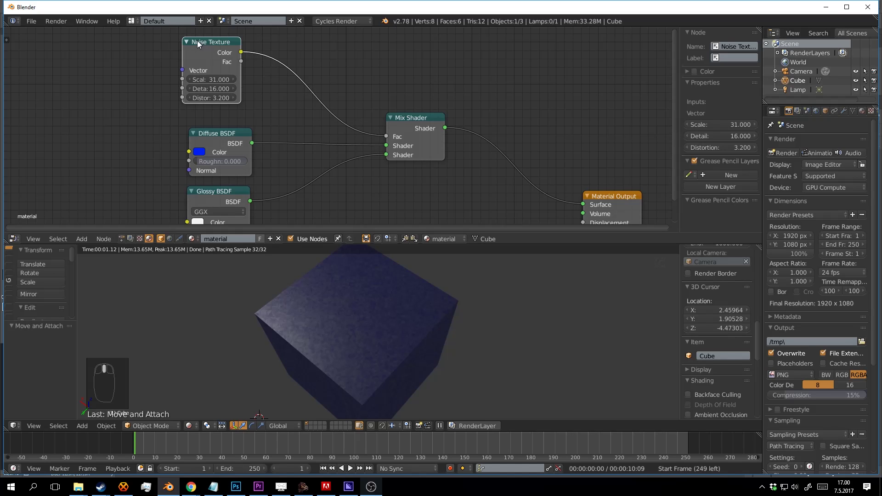
middle_click_drag(273, 108, 283, 111)
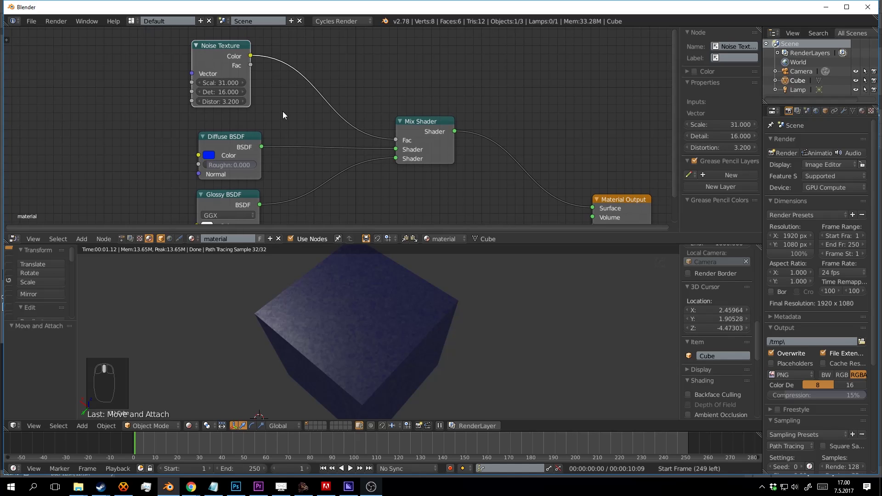
key("shift+a")
mouse_move(280, 110)
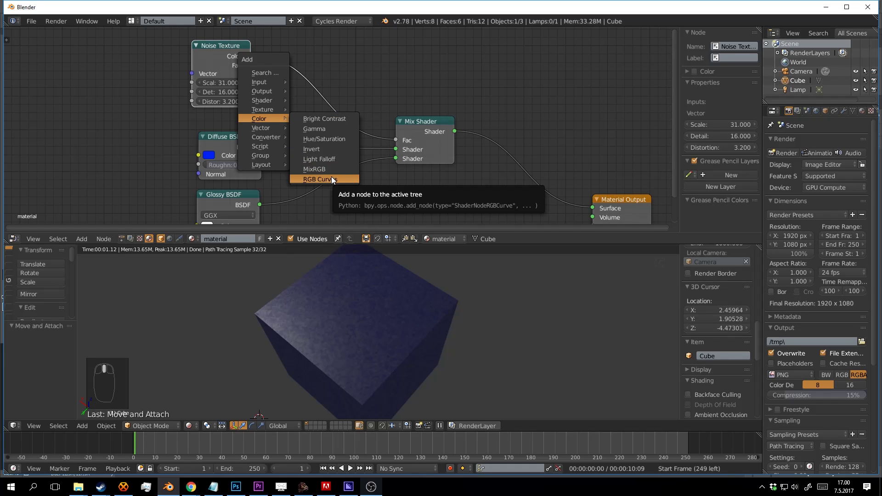
left_click(332, 178)
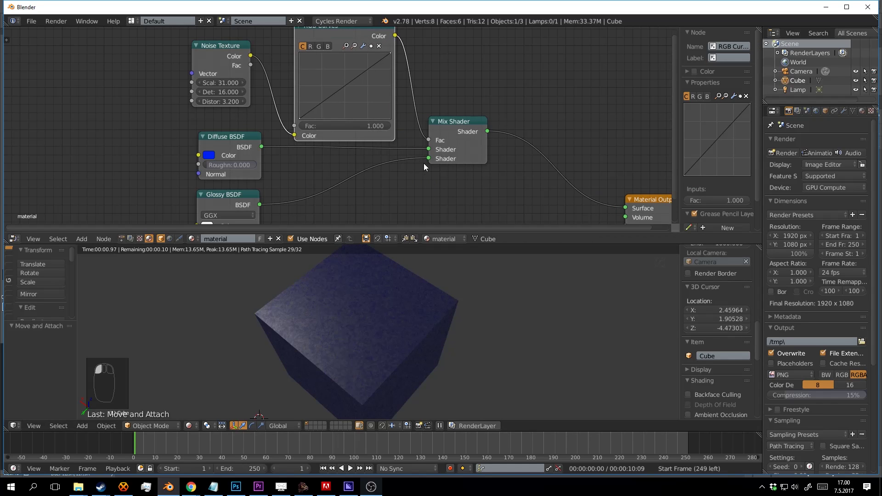
left_click(308, 30)
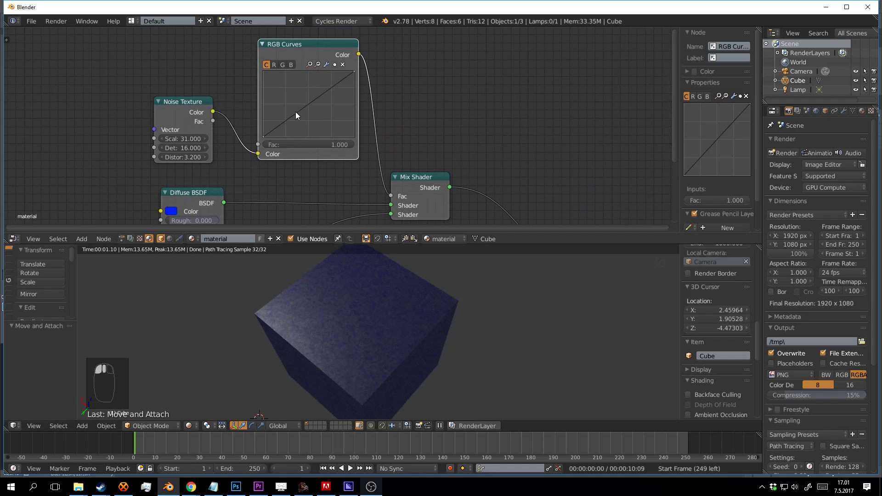
Step: Shape the RGB Curves' combined curve into a steep S with points at about X 0.573, Y 0.906 and X 0.386, Y 0.175
left_click_drag(296, 112, 320, 88)
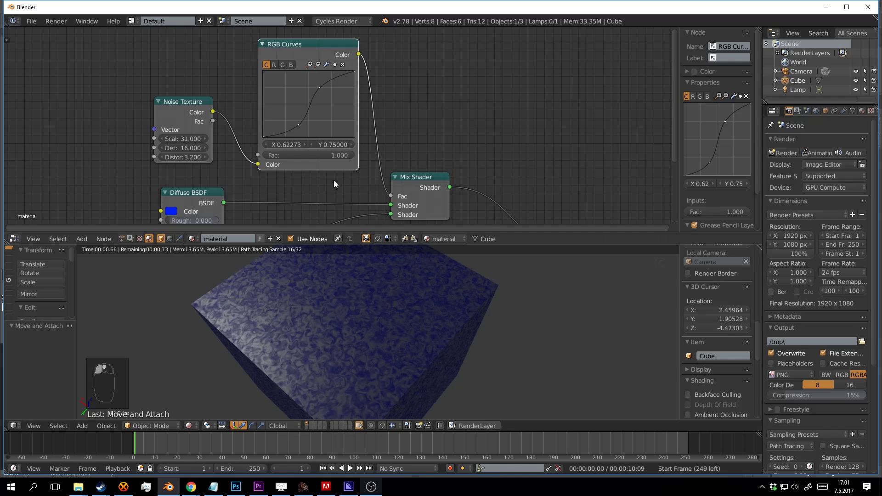
left_click(299, 125)
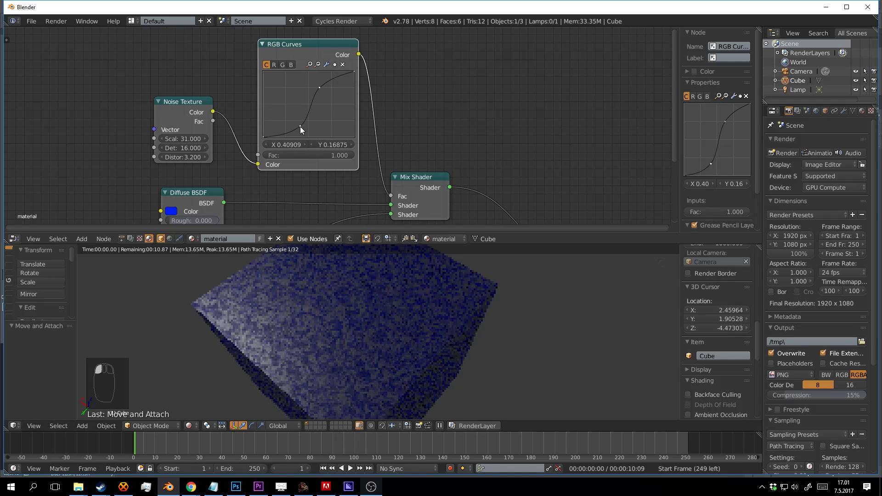
left_click_drag(315, 86, 315, 77)
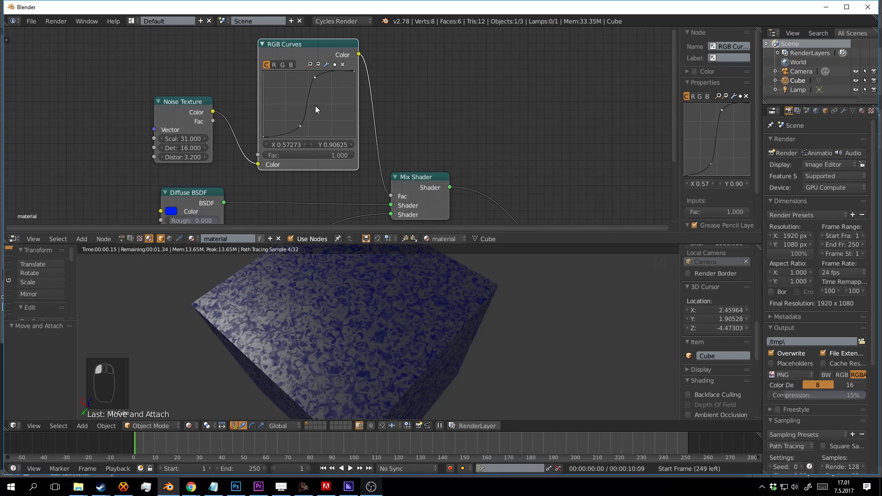
left_click_drag(299, 132, 298, 132)
middle_click_drag(409, 363, 401, 257)
scroll(394, 340, "down", 7)
Step: Try bending the blue channel curve with a point near X 0.559, Y 0.525, delete that point and return to the combined curve
middle_click_drag(275, 47, 321, 41)
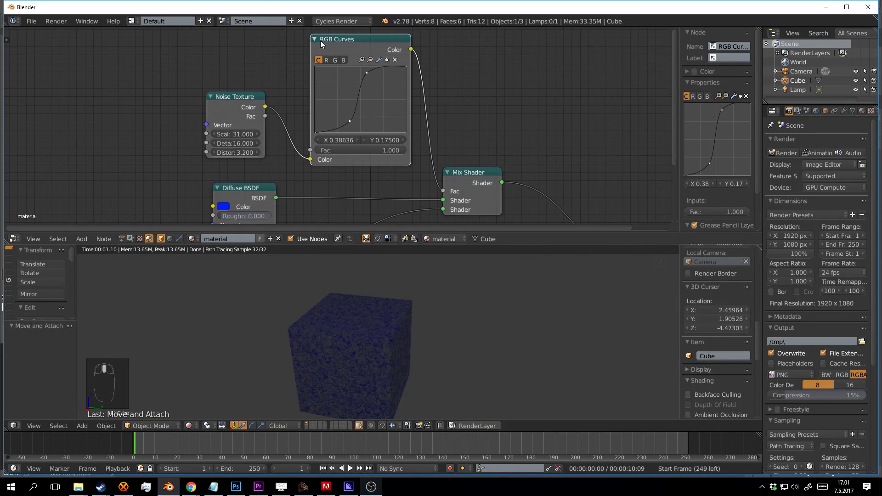
scroll(329, 40, "up", 2)
left_click(325, 41)
middle_click_drag(366, 57, 371, 74)
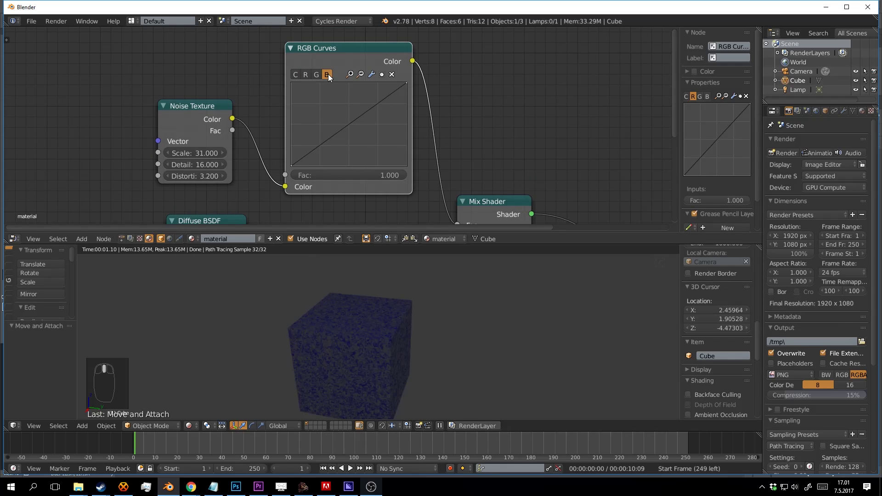
mouse_move(360, 118)
left_mouse_down()
mouse_move(343, 100)
mouse_move(356, 122)
left_mouse_up()
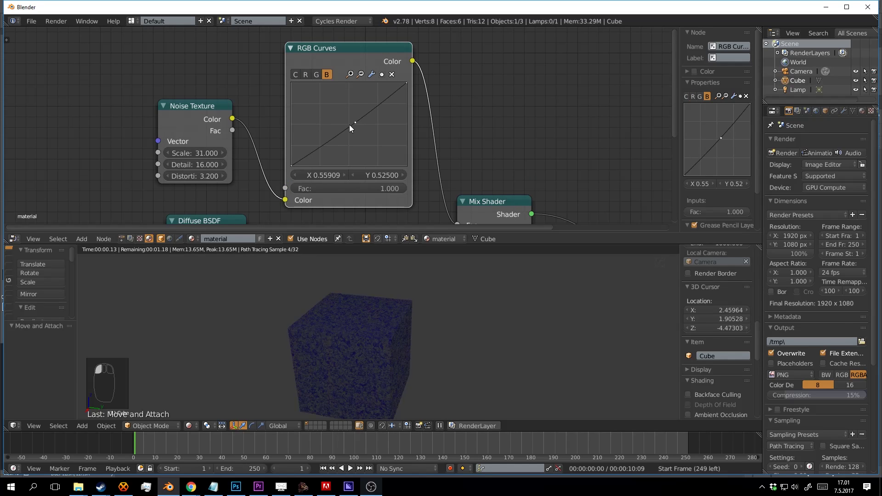
middle_click_drag(366, 106, 358, 63)
mouse_move(348, 77)
left_mouse_down()
mouse_move(338, 55)
mouse_move(345, 84)
left_mouse_up()
middle_click_drag(349, 81, 342, 127)
left_click(381, 70)
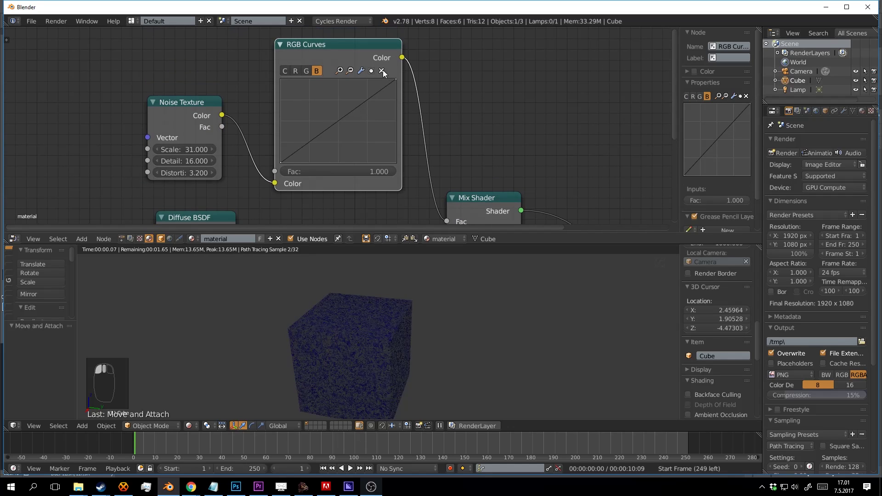
left_click(285, 71)
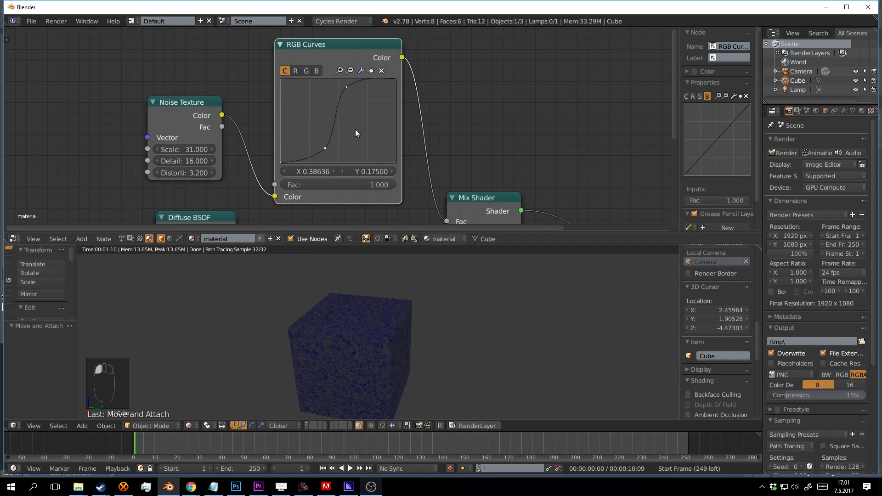
scroll(361, 121, "down", 2)
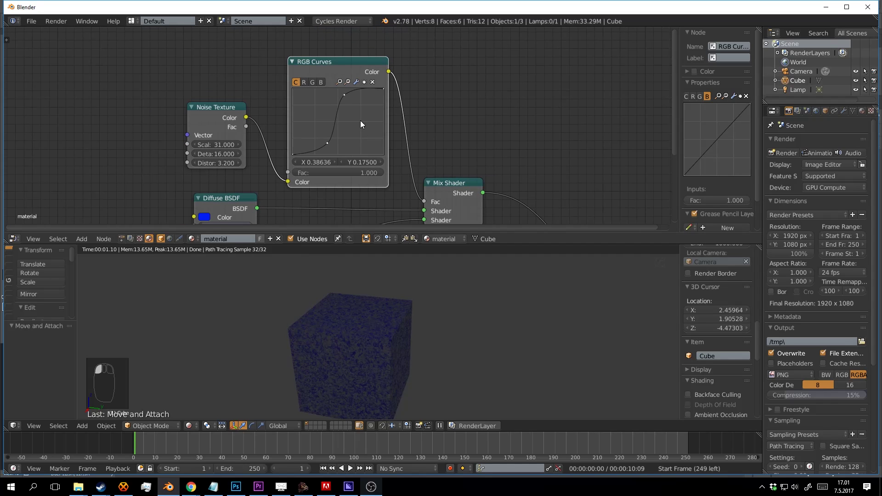
Step: Try a wavy RGB Curves shape with extra points at X 0.755, Y 0.300 and X 0.114, Y 0.313, and delete both points
left_click_drag(338, 111, 362, 134)
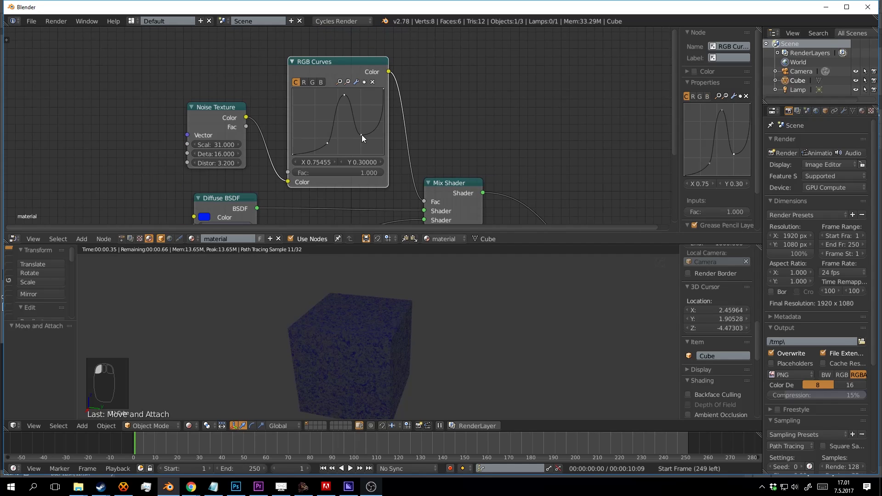
scroll(387, 280, "up", 3)
scroll(387, 281, "up", 1)
left_click_drag(344, 95, 303, 134)
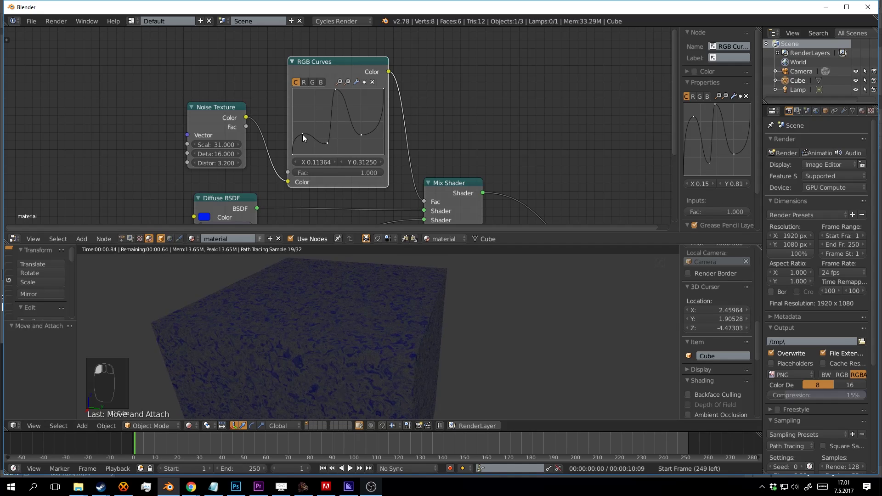
left_click(372, 83)
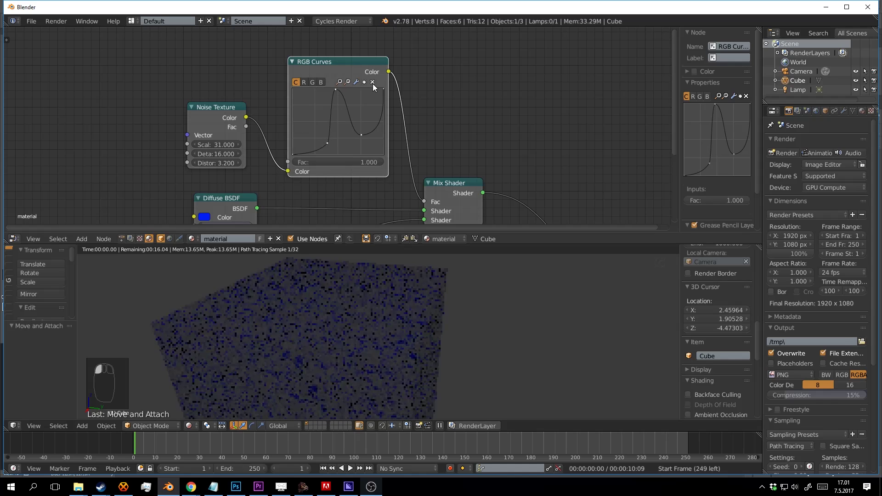
left_click(336, 90)
left_click(362, 132)
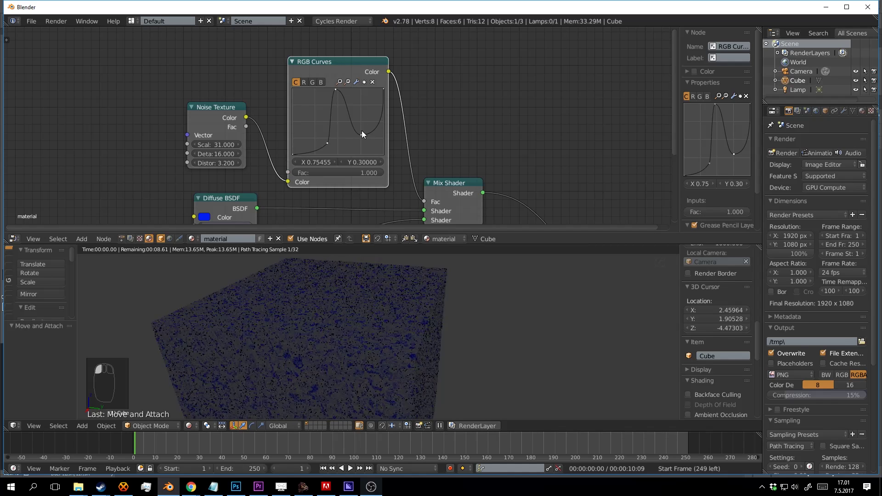
left_click(372, 82)
Step: Reshape the combined curve into a softer S by moving its upper point outward and its lower point to X 0.327, Y 0.169
left_click_drag(336, 90, 346, 96)
left_click_drag(328, 143, 322, 143)
scroll(340, 265, "down", 2)
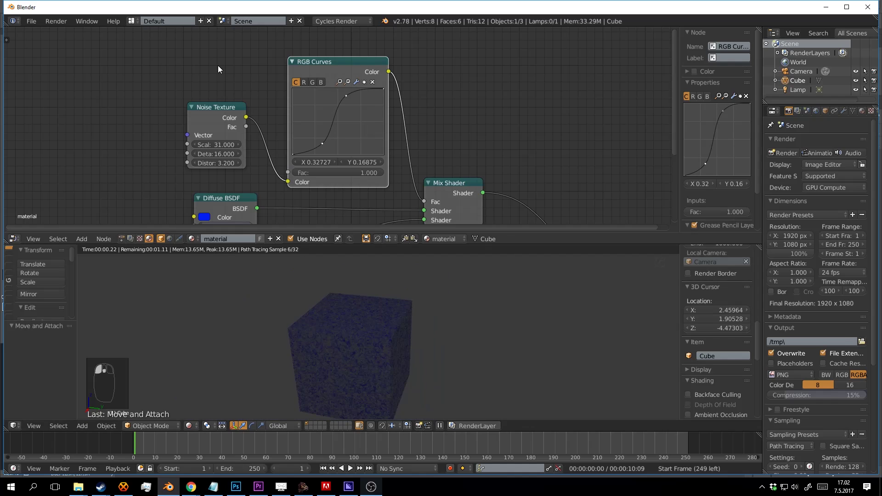
Step: Move the Noise Texture node farther from the RGB Curves node, leaving space before it for another node
middle_click_drag(218, 65, 301, 53)
scroll(279, 120, "down", 1)
middle_click_drag(289, 95, 303, 87)
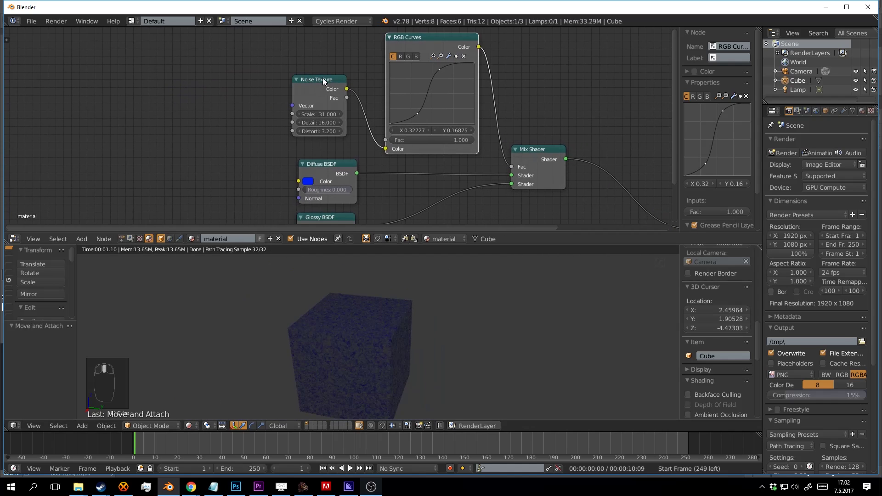
left_click_drag(322, 78, 321, 74)
middle_click_drag(282, 89, 308, 97)
scroll(361, 105, "up", 1)
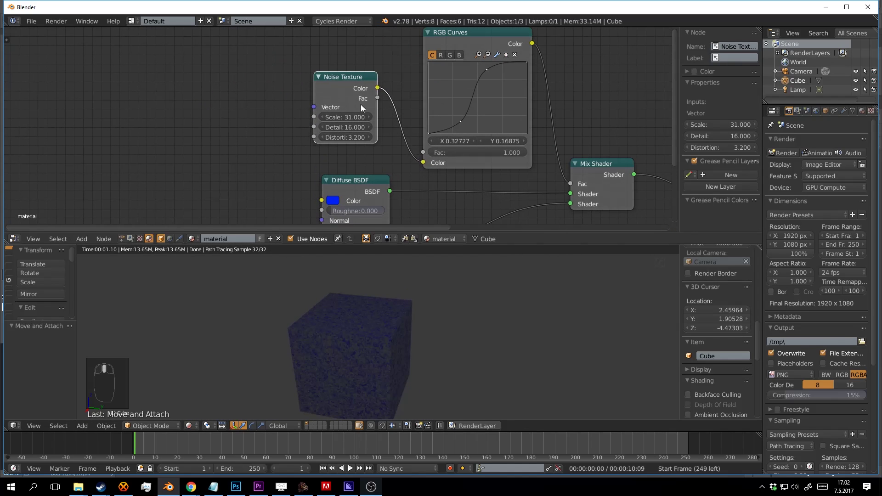
left_click_drag(346, 78, 324, 73)
middle_click_drag(323, 73, 310, 76)
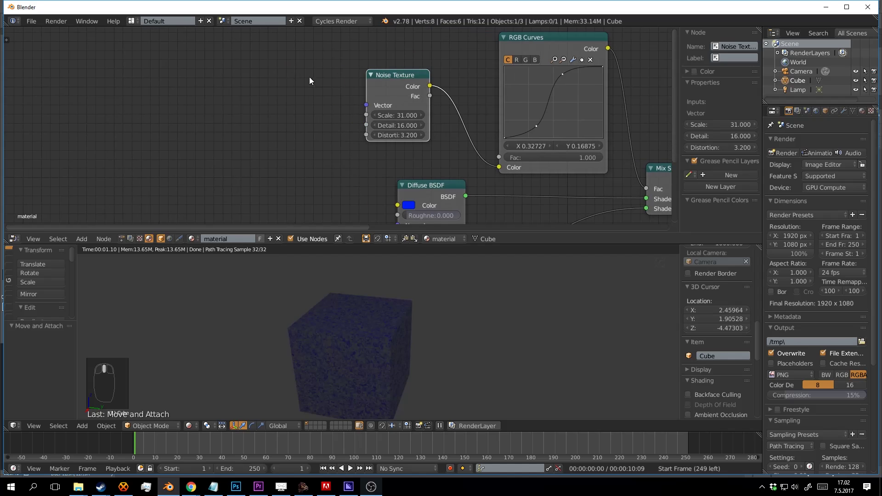
key("shift+a")
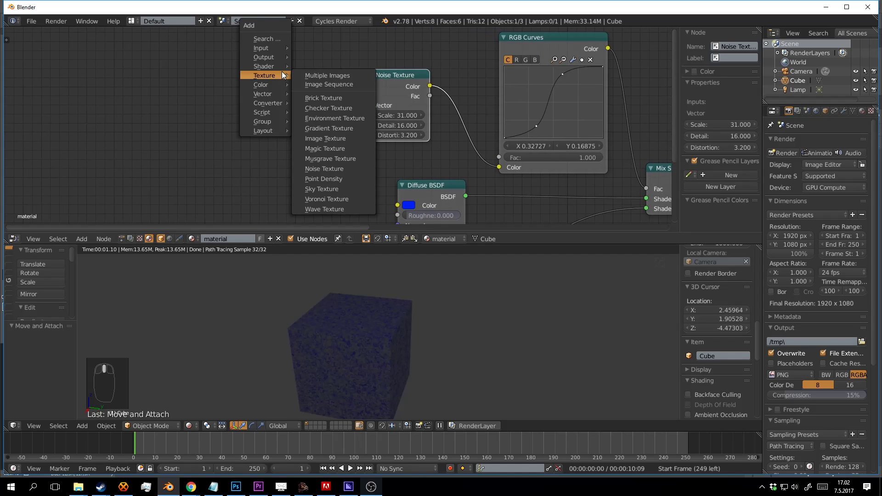
mouse_move(266, 95)
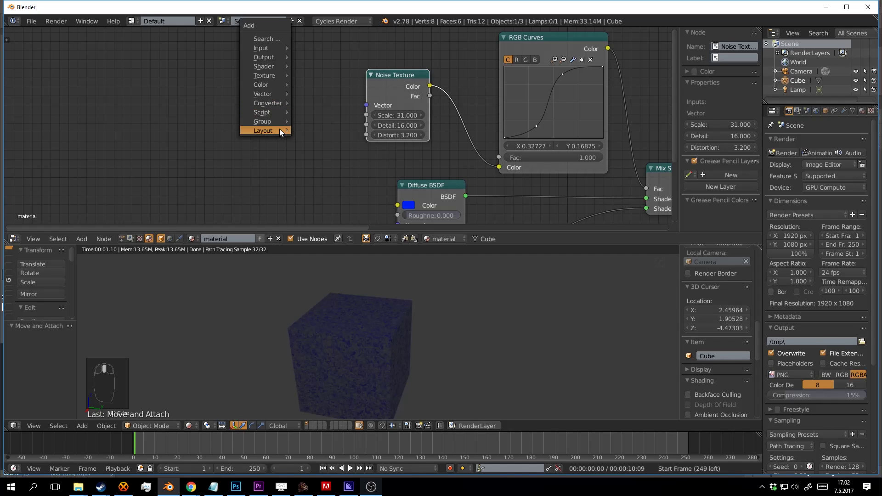
mouse_move(273, 124)
mouse_move(263, 49)
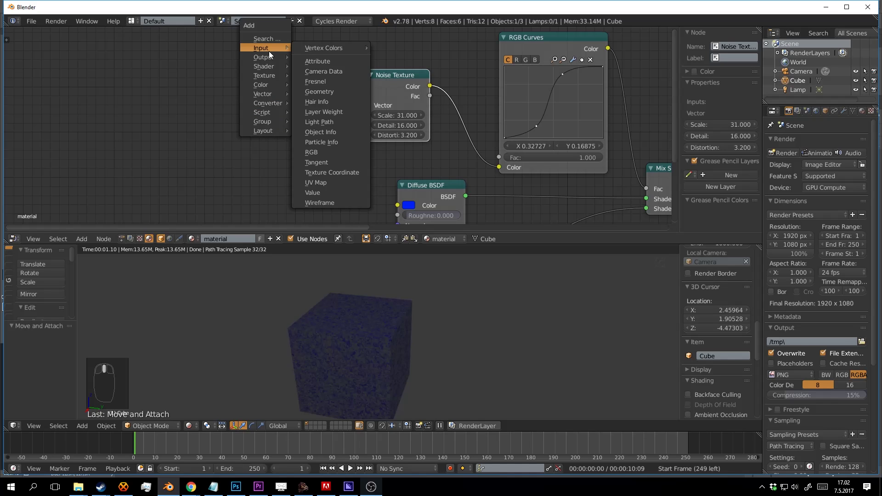
key("Escape")
Step: Add a Texture Coordinate node and place it ahead of the Noise Texture node
key("shift+a")
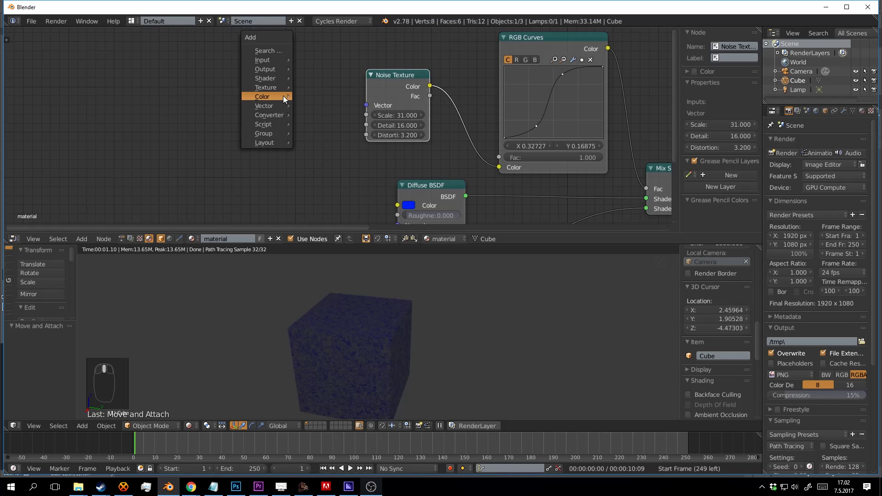
left_click(329, 184)
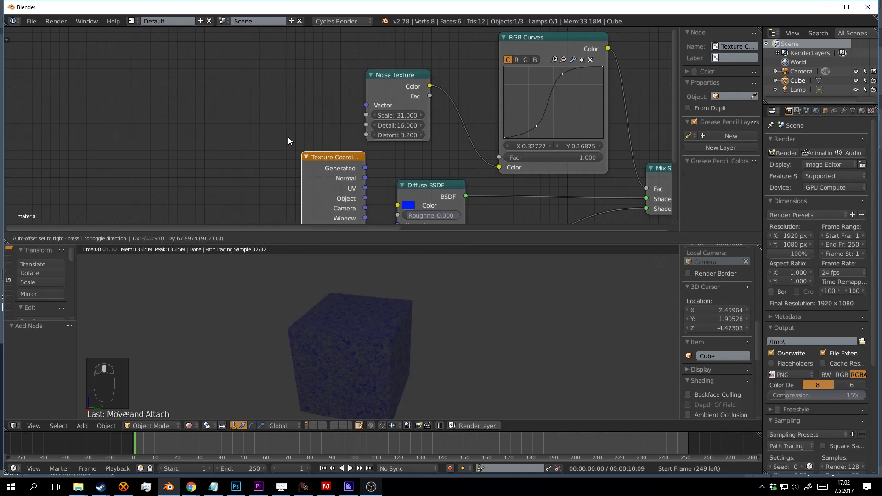
left_click(216, 46)
scroll(280, 78, "up", 1)
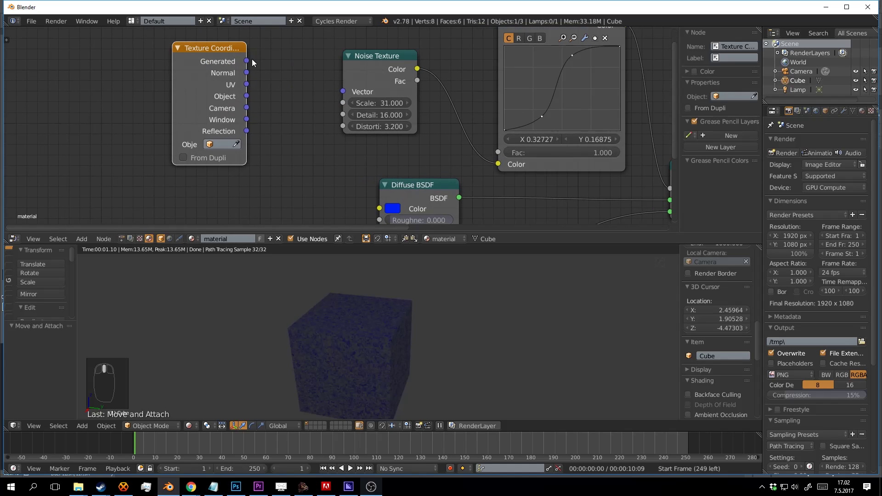
Step: Try driving the Noise Texture's Vector input from the Generated coordinates, check the cube, and cut the link
left_click_drag(246, 61, 342, 92)
scroll(408, 307, "up", 3)
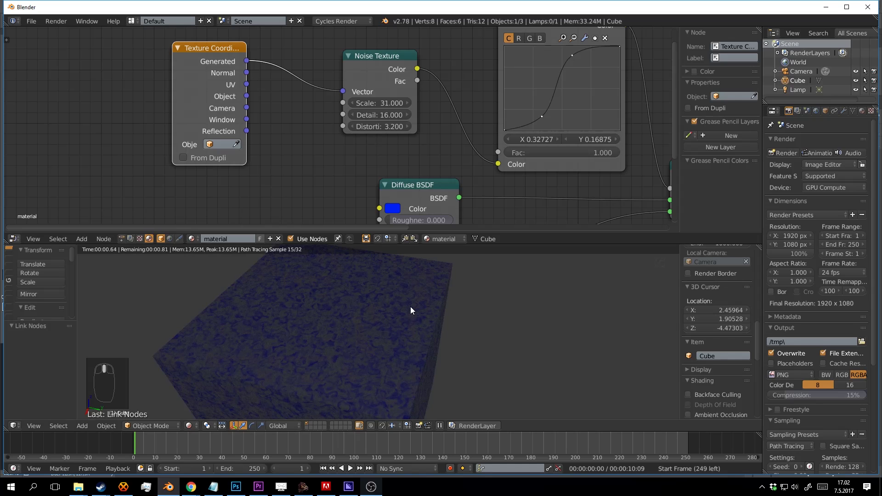
right_click_drag(281, 71, 293, 45, "ctrl")
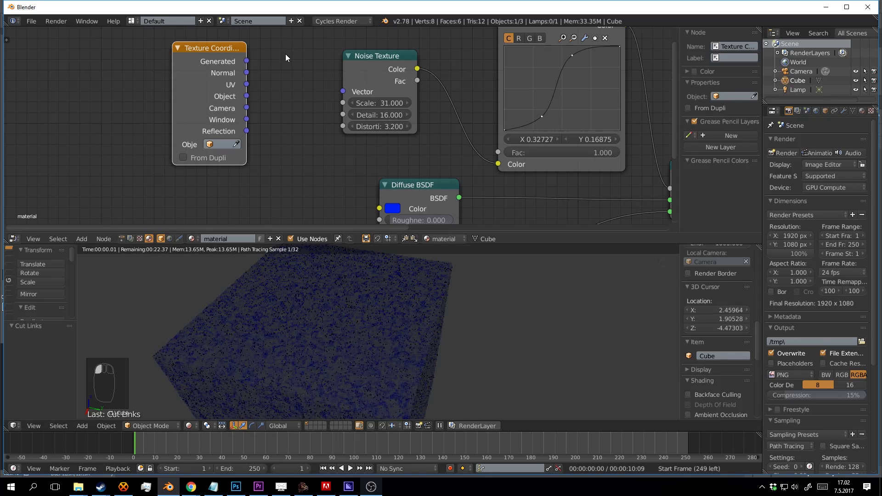
left_click_drag(247, 61, 343, 91)
right_click_drag(292, 127, 296, 44, "ctrl")
Step: Try driving the Noise Texture's Vector input from the Normal coordinates, inspect the cube from several angles, and cut the link
left_click_drag(246, 73, 343, 91)
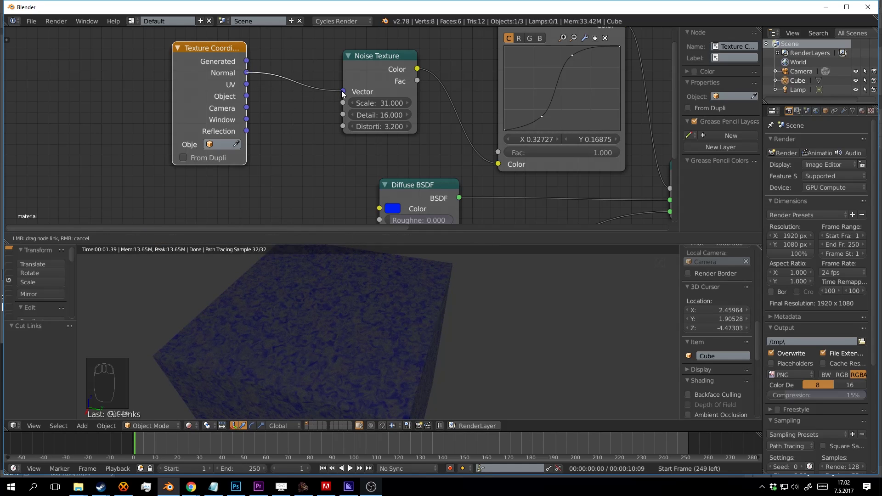
middle_click_drag(437, 318, 473, 332)
scroll(474, 331, "down", 3)
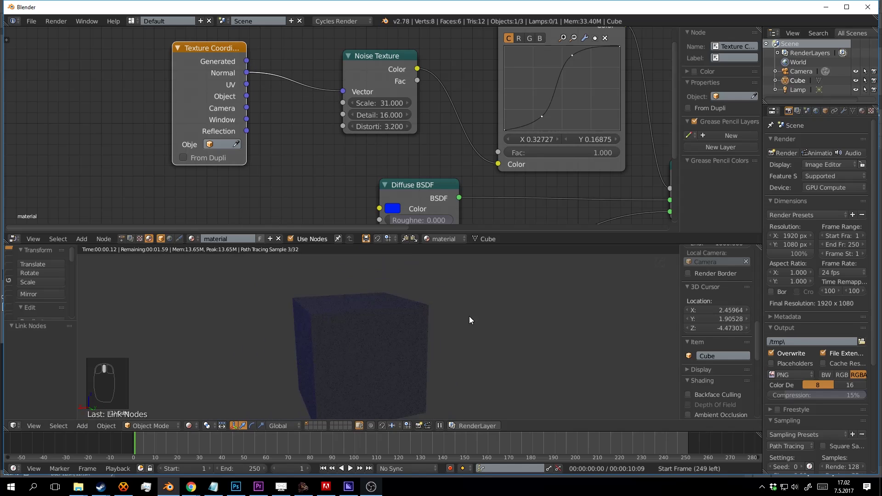
middle_click_drag(413, 318, 348, 297)
middle_click_drag(257, 75, 263, 90)
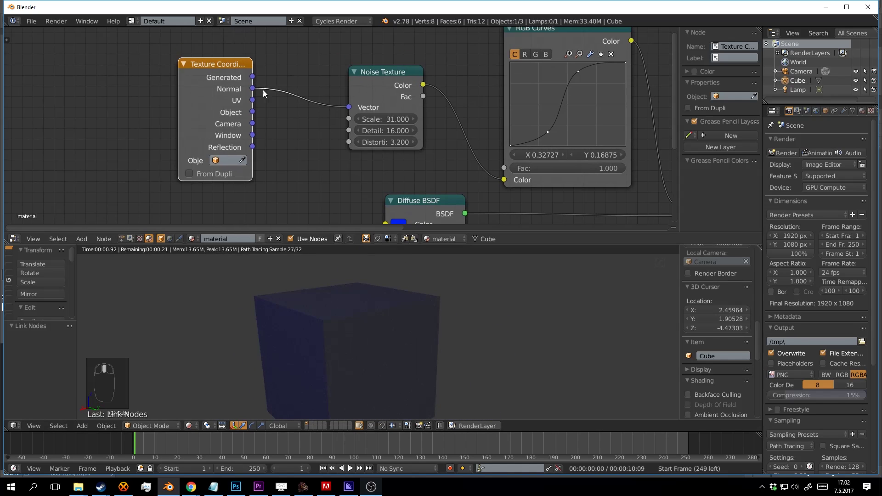
middle_click_drag(314, 132, 293, 110)
scroll(293, 114, "up", 1)
middle_click_drag(374, 309, 393, 343)
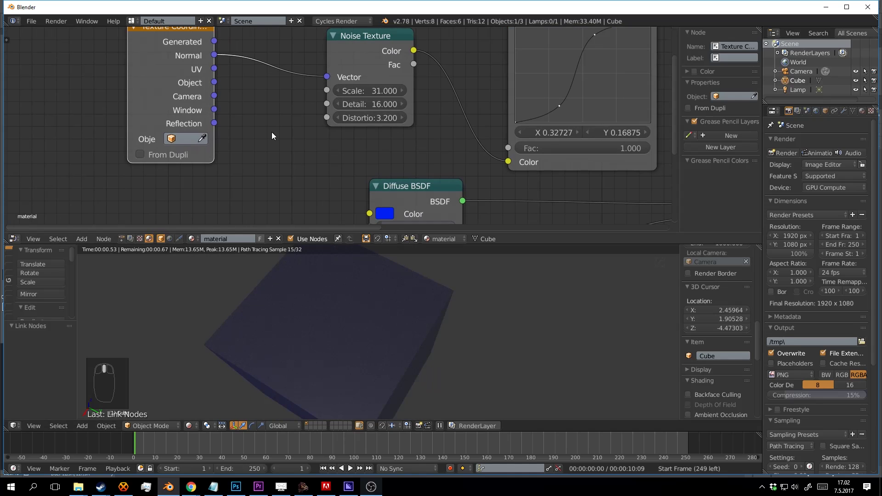
middle_click_drag(248, 106, 270, 134)
right_click_drag(294, 137, 279, 64, "ctrl")
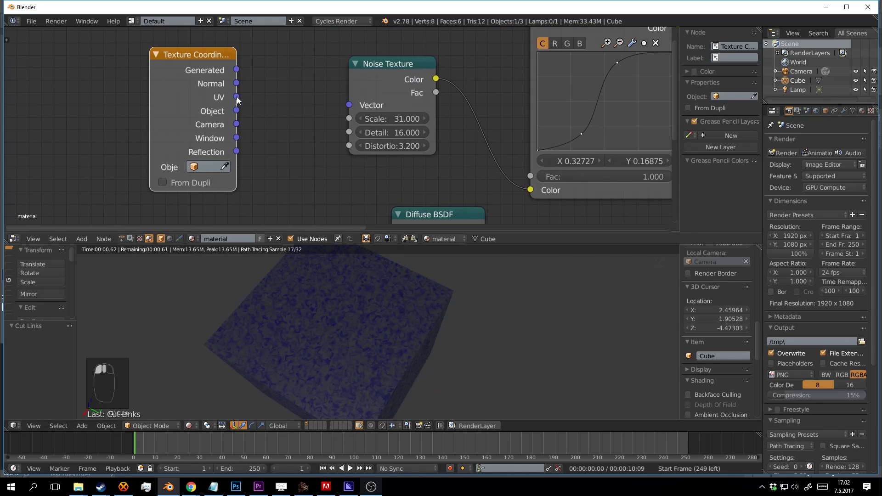
Step: Link the Texture Coordinate's UV output to the Noise Texture's Vector input and check the cube
left_click_drag(236, 97, 349, 105)
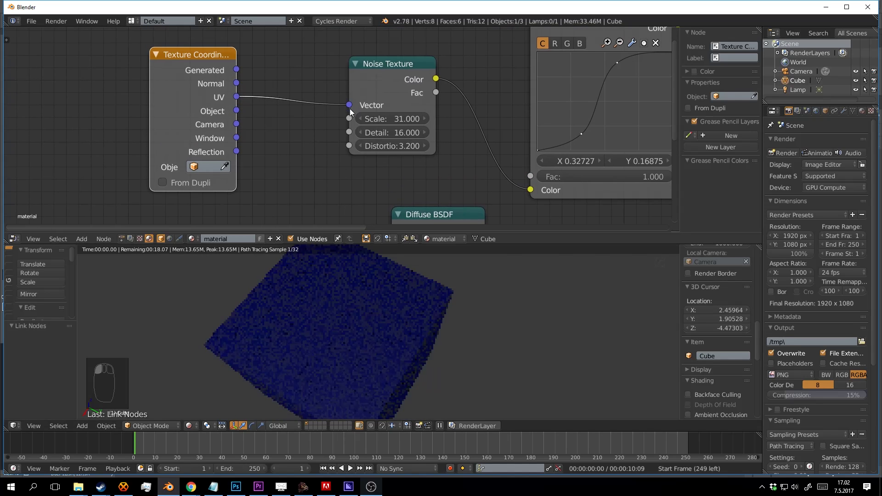
middle_click_drag(402, 341, 396, 311)
middle_click_drag(277, 128, 285, 133)
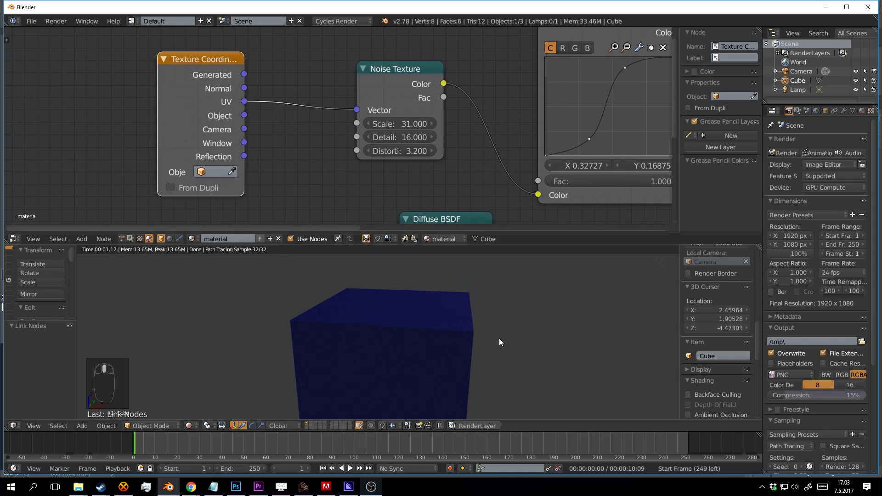
mouse_move(415, 345)
middle_mouse_down()
mouse_move(396, 346)
mouse_move(417, 346)
mouse_move(402, 330)
mouse_move(365, 327)
mouse_move(400, 359)
mouse_move(372, 351)
mouse_move(402, 321)
mouse_move(372, 325)
mouse_move(443, 339)
middle_mouse_up()
Step: Unwrap all of the cube's faces in Edit Mode with Smart UV Project, using Island Margin 0.03 and Area Weight 0.03, in Solid shading
key("shift+z")
key("Tab")
key("a")
key("a")
key("a")
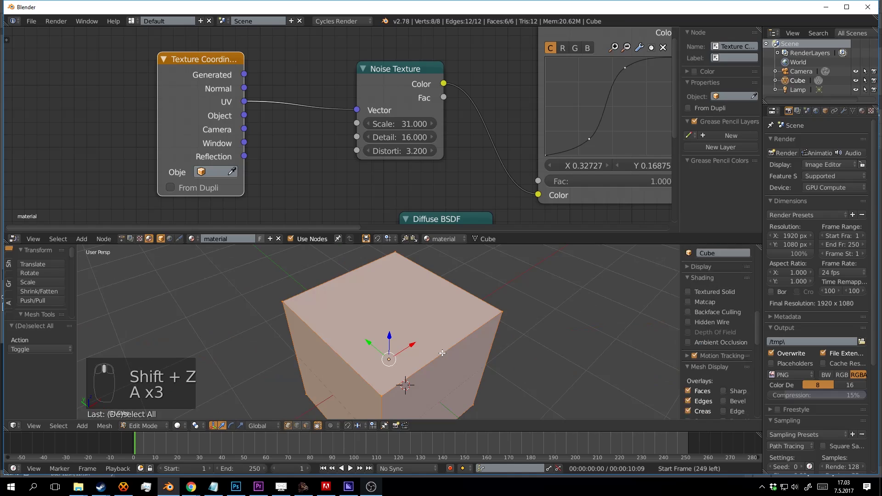
key("a")
key("a")
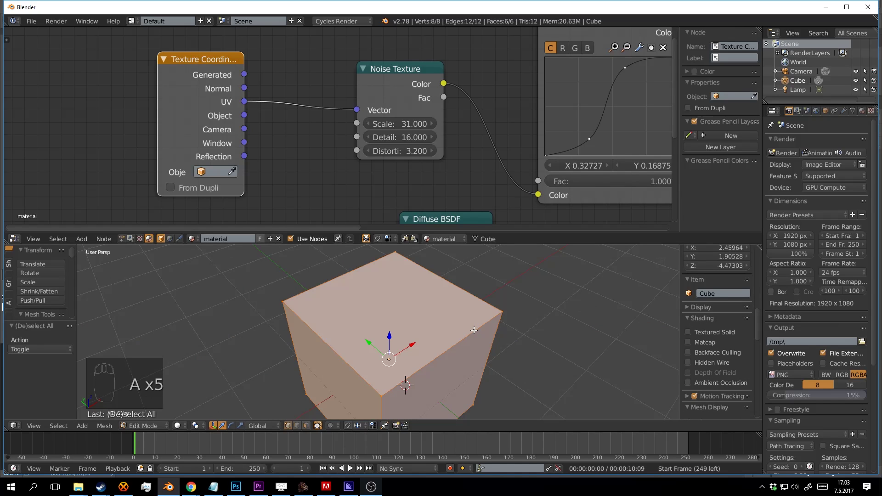
key("u")
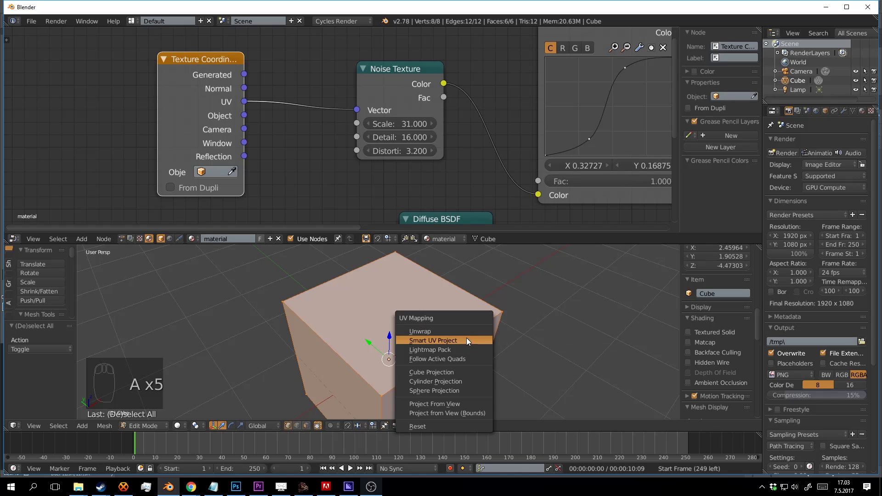
left_click(467, 340)
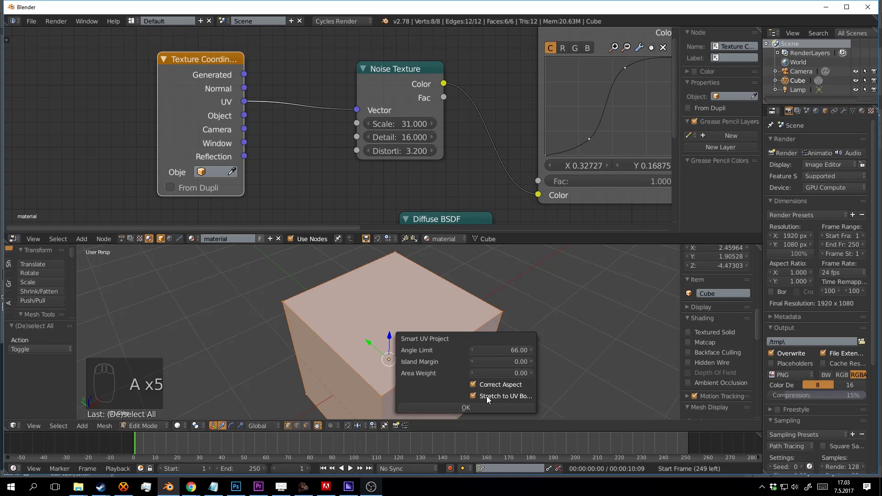
left_click(531, 362)
left_click(532, 374)
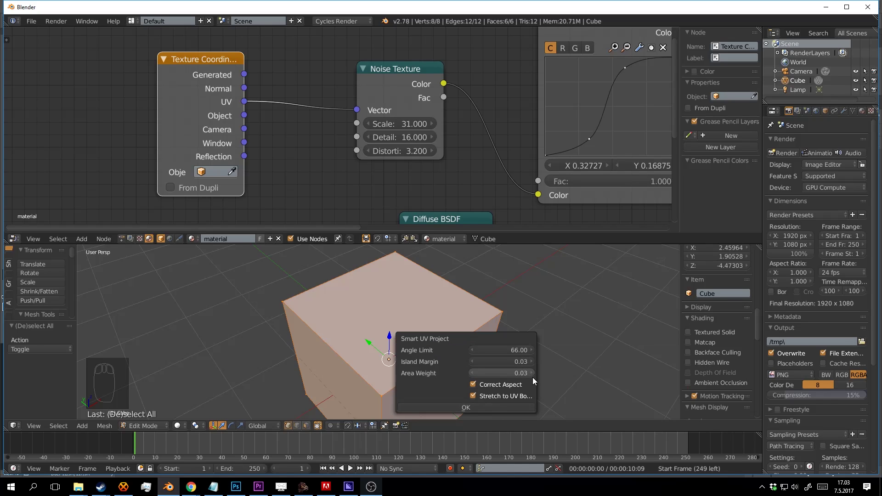
left_click(498, 408)
key("Tab")
Step: Return the viewport to Rendered shading and examine how the UV-mapped noise wraps around the cube's faces and edges
scroll(460, 330, "down", 4)
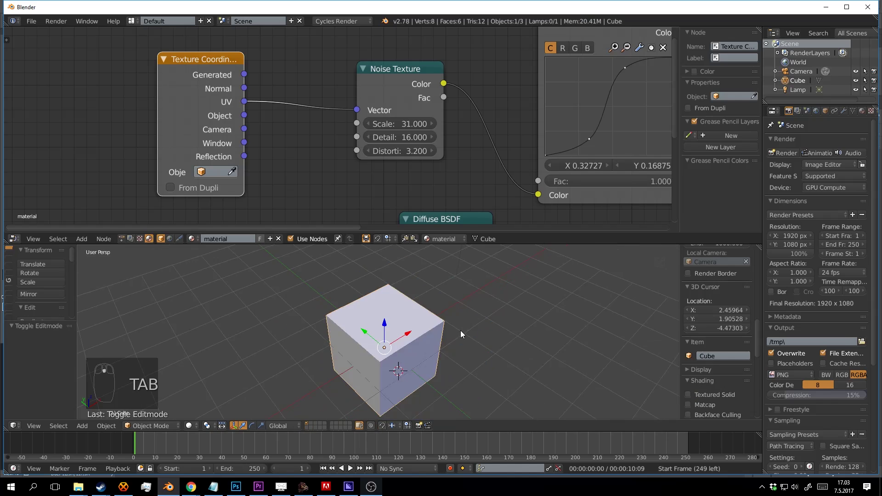
scroll(423, 312, "up", 4)
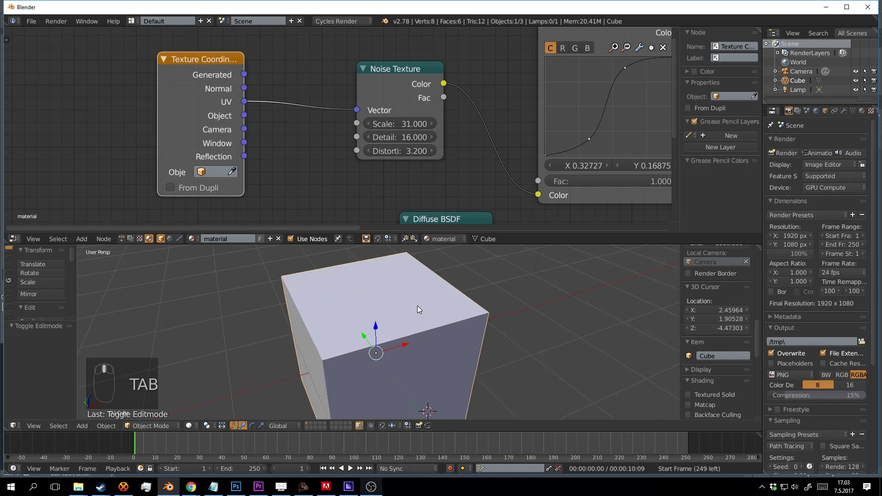
key("shift+z")
mouse_move(415, 319)
middle_mouse_down()
mouse_move(438, 365)
mouse_move(451, 357)
mouse_move(425, 326)
mouse_move(467, 343)
mouse_move(403, 333)
middle_mouse_up()
scroll(407, 330, "up", 5)
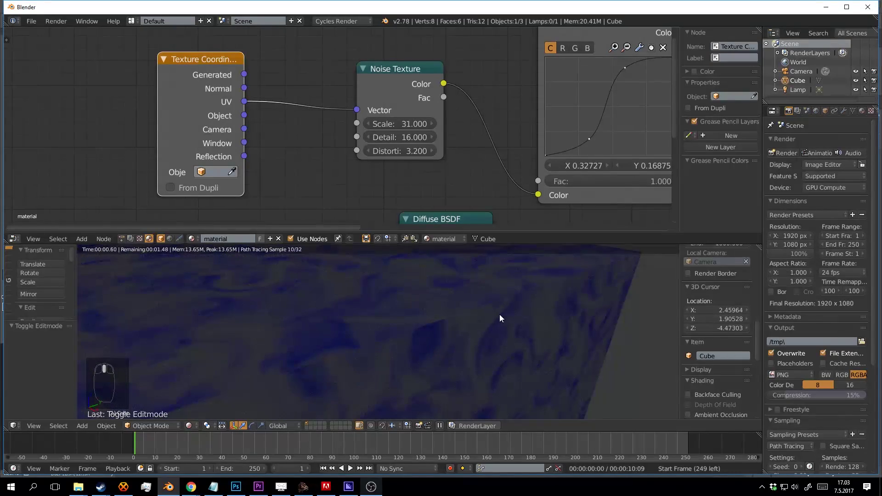
mouse_move(512, 291)
middle_mouse_down()
mouse_move(453, 332)
mouse_move(437, 324)
mouse_move(520, 282)
middle_mouse_up()
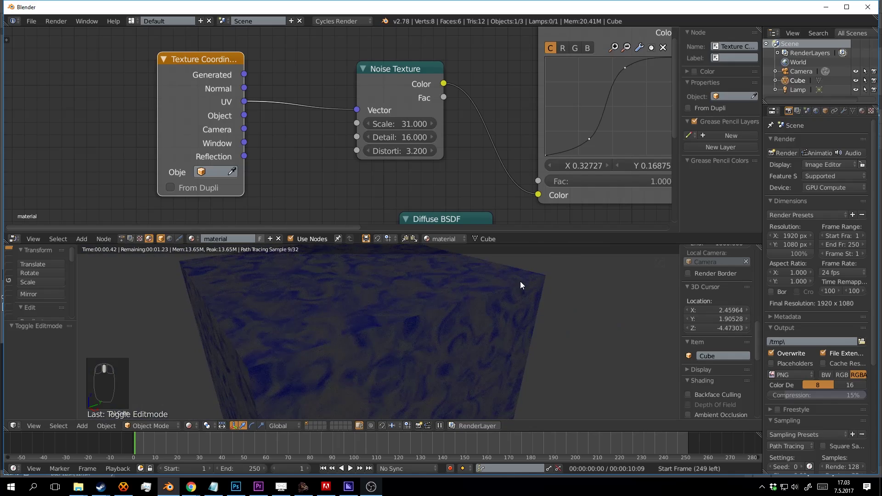
middle_click_drag(272, 364, 429, 310)
scroll(385, 352, "down", 5)
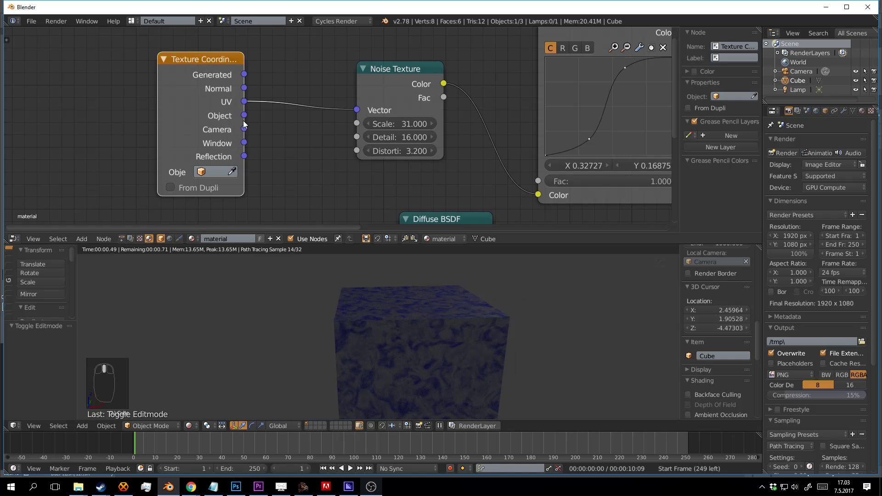
middle_click_drag(504, 302, 401, 316)
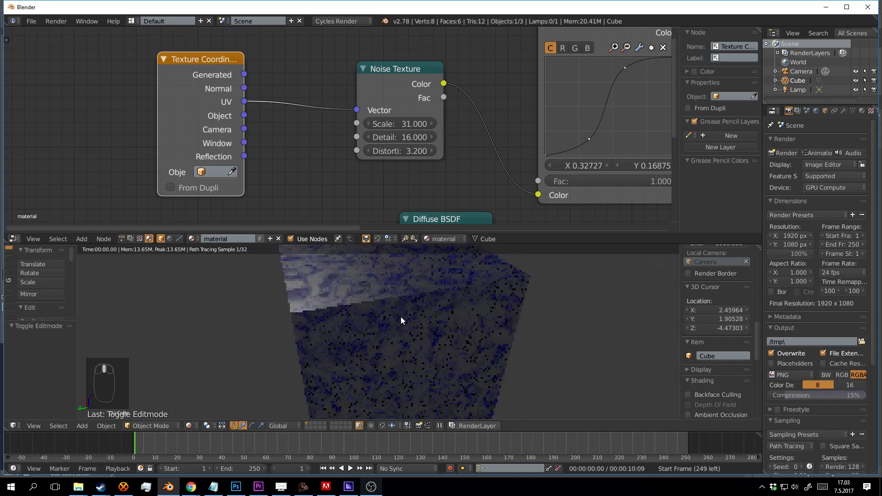
Step: Move the Texture Coordinate node farther from the Noise Texture node
left_click_drag(212, 55, 175, 49)
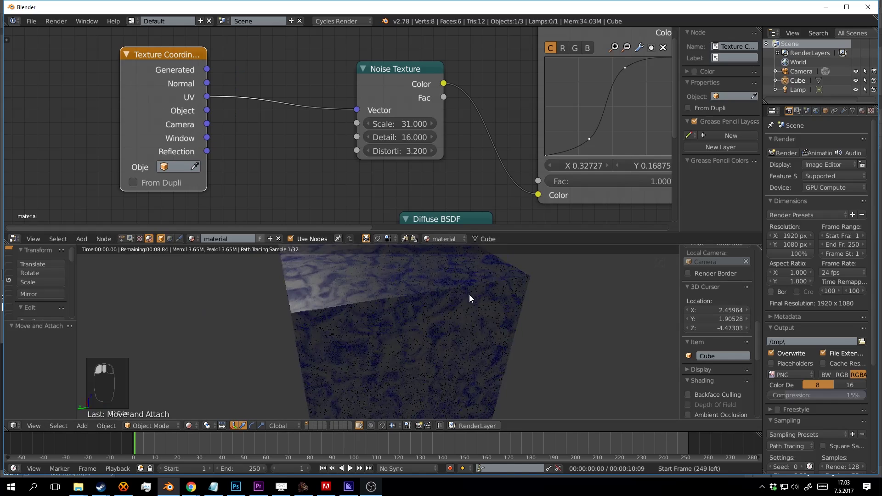
Step: Link the Texture Coordinate's Object output to the Noise Texture's Vector input and inspect the noise on the cube
middle_click_drag(470, 294, 437, 304)
middle_click_drag(560, 319, 398, 319)
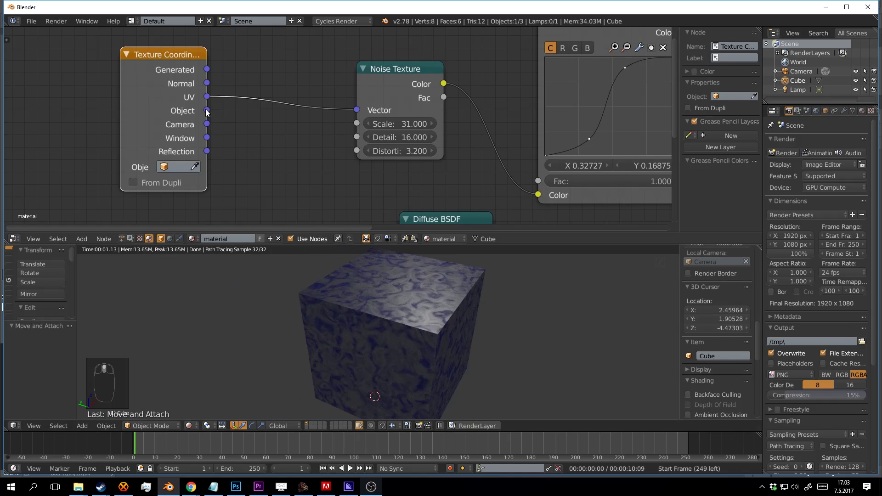
left_click_drag(207, 111, 357, 110)
scroll(428, 285, "up", 5)
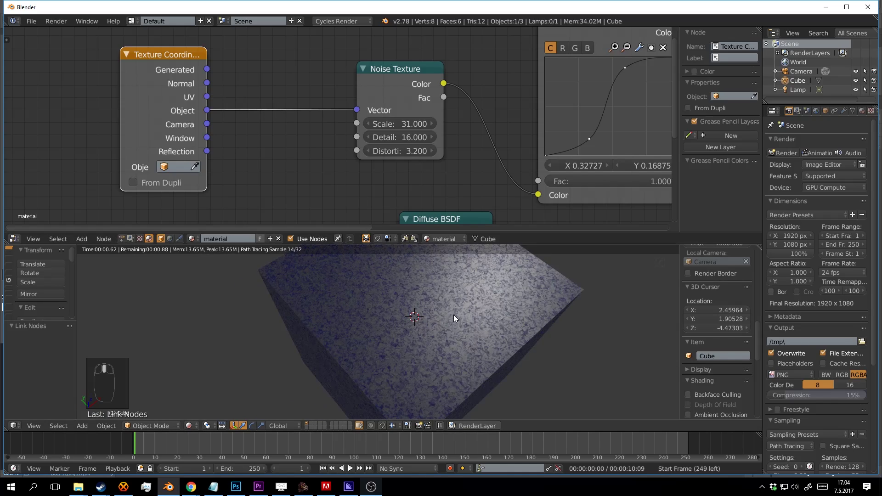
middle_click_drag(454, 316, 390, 318)
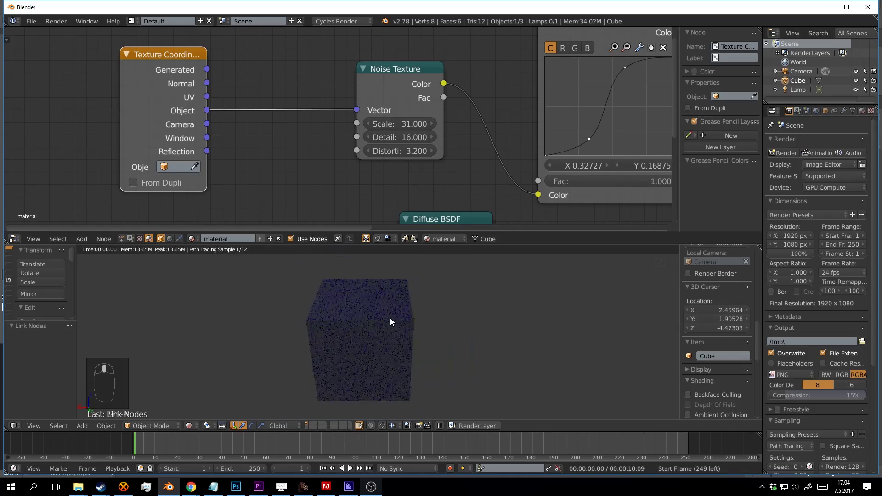
Step: Duplicate the cube and place the copy beside the original, scaled up about 1.95 times
key("shift+d")
left_click(522, 323)
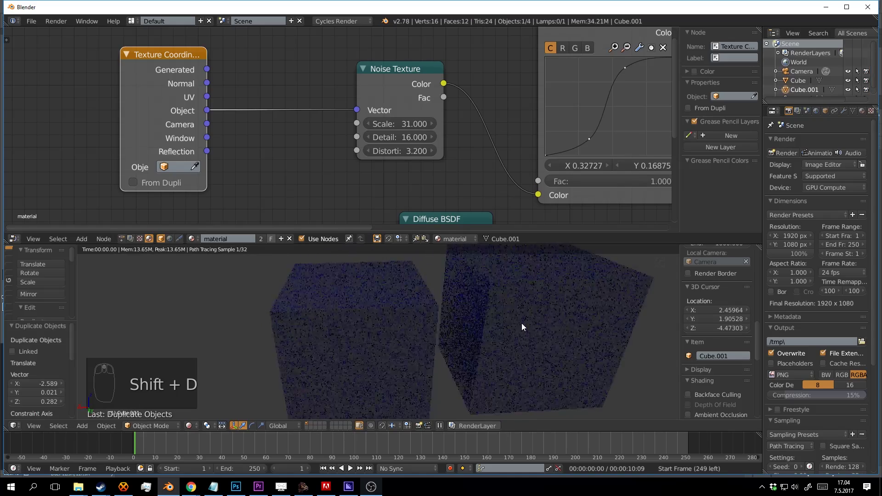
key("s")
left_click(445, 326)
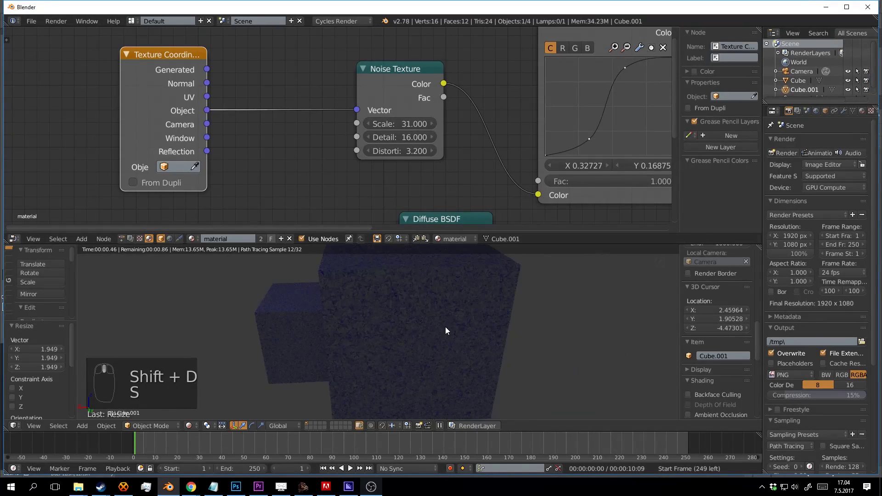
key("g")
left_click(489, 329)
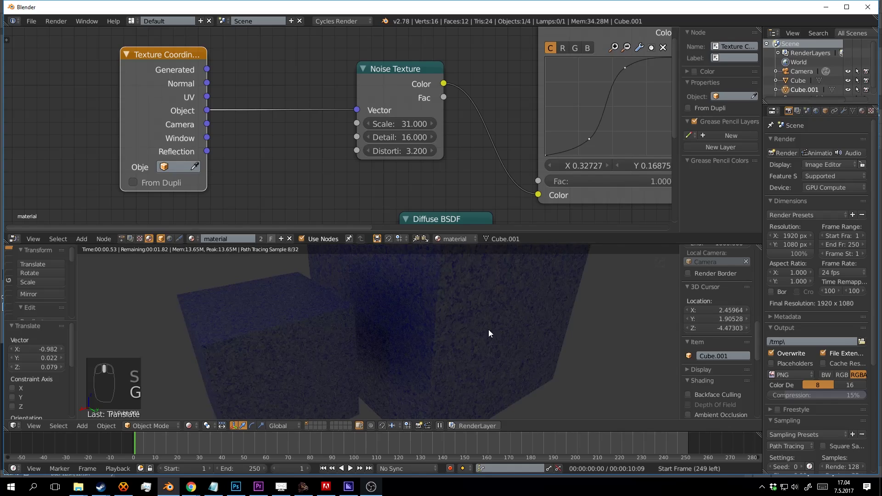
Step: Apply rotation and scale to the enlarged cube copy and inspect the noise on both cubes
scroll(488, 324, "up", 3)
key("ctrl+a")
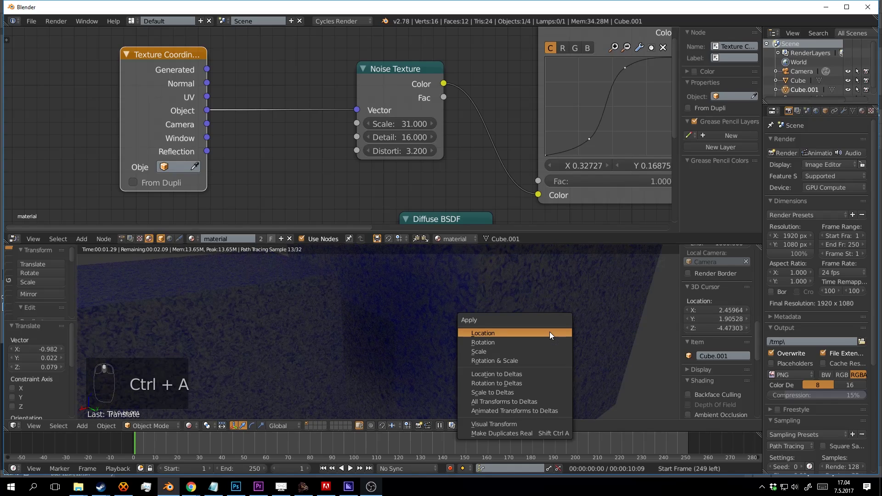
left_click(515, 360)
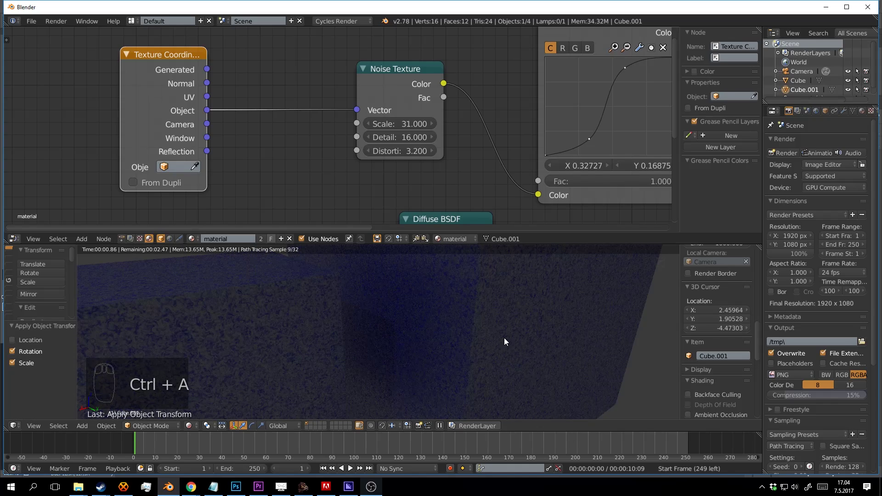
middle_click_drag(449, 308, 425, 294)
Step: Link the Texture Coordinate's Generated output to the Noise Texture's Vector input and compare the pattern size on both cubes
left_click_drag(208, 70, 357, 110)
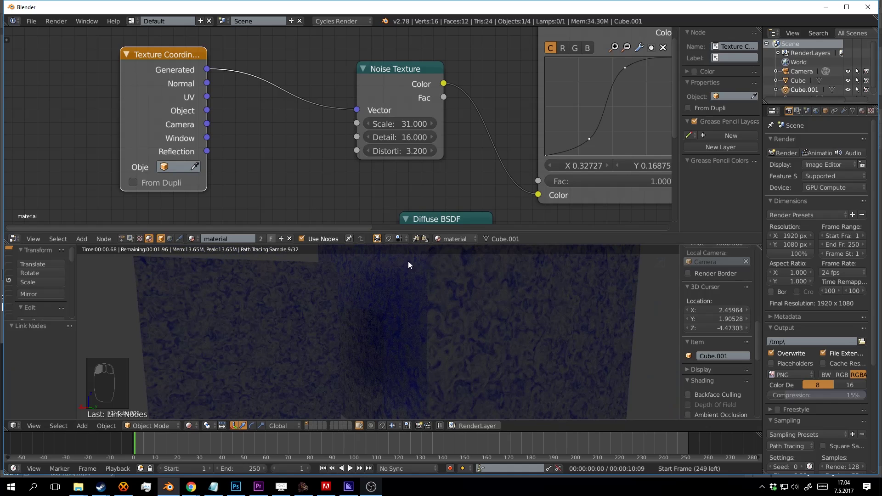
middle_click_drag(408, 262, 561, 292)
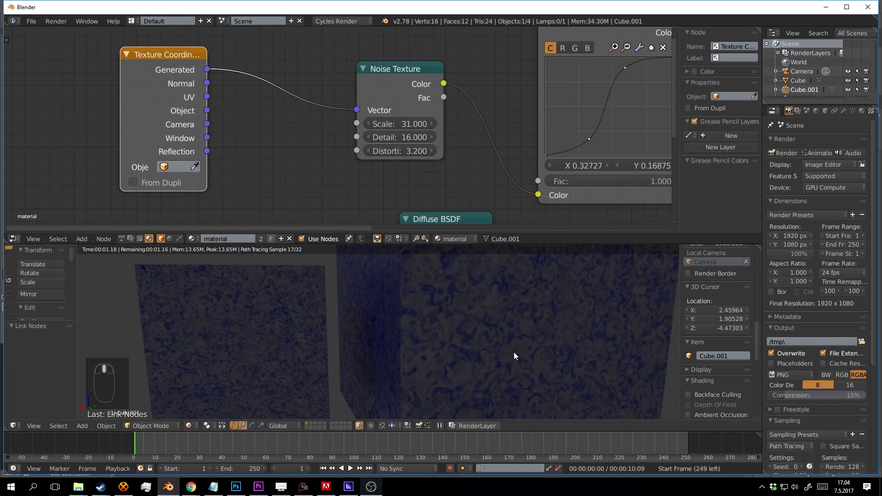
middle_click_drag(514, 352, 443, 324)
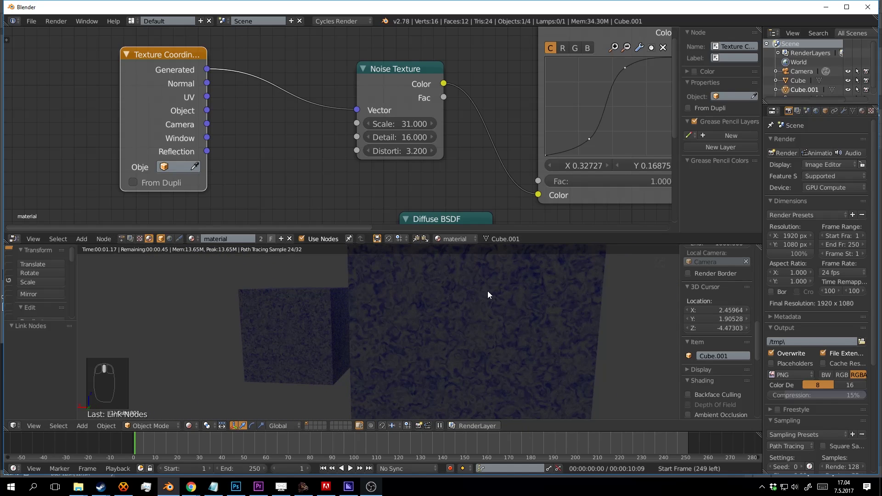
middle_click_drag(390, 327, 497, 288)
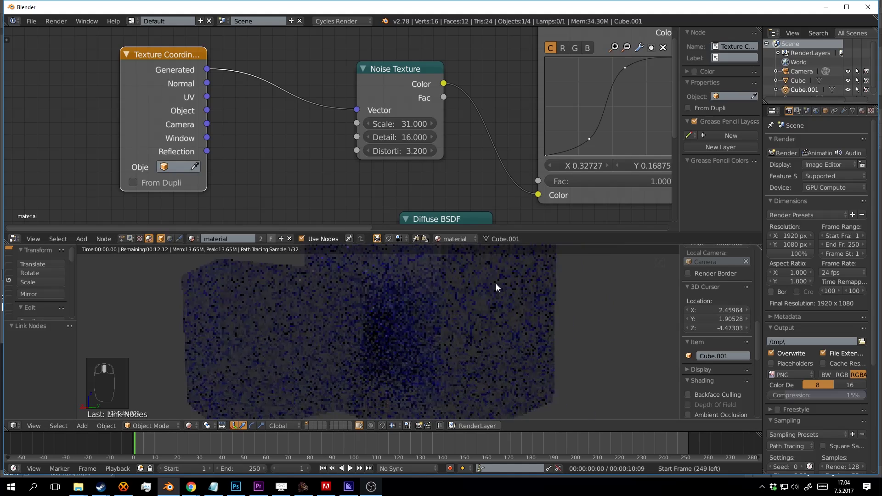
middle_click_drag(495, 323, 482, 320)
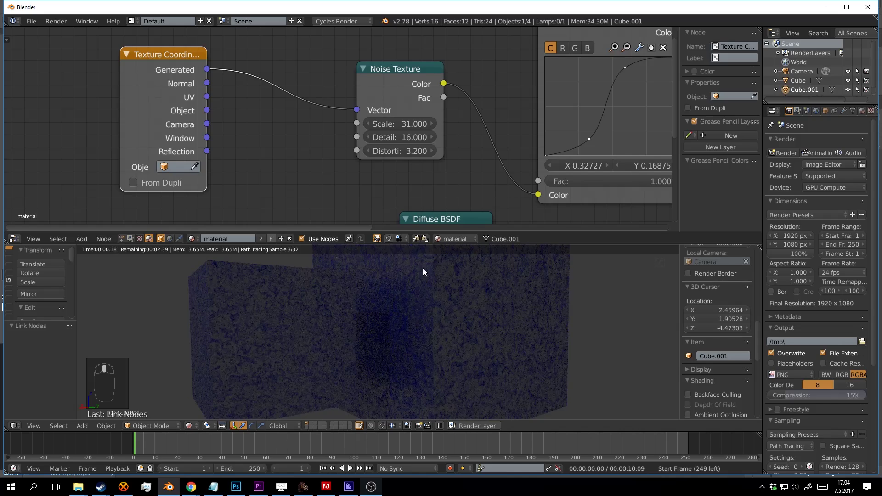
middle_click_drag(423, 271, 425, 305)
Step: Relink the Object output to the Noise Texture's Vector input, compare both cubes, and nudge the Texture Coordinate node slightly
left_click_drag(207, 110, 356, 110)
middle_click_drag(399, 330, 454, 340)
scroll(435, 324, "down", 4)
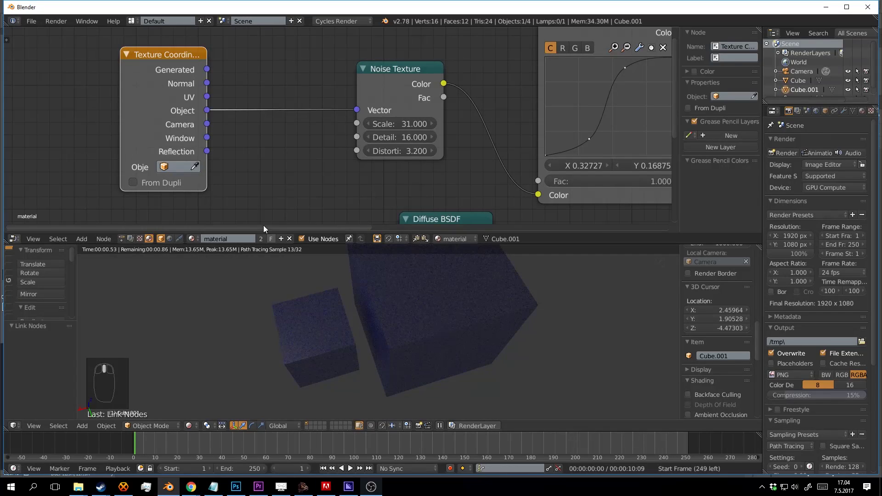
left_click_drag(173, 57, 161, 53)
Step: Link the Camera output to the Noise Texture's Vector input and lower the noise Scale to 7.3
middle_click_drag(207, 110, 235, 113)
scroll(269, 120, "up", 2)
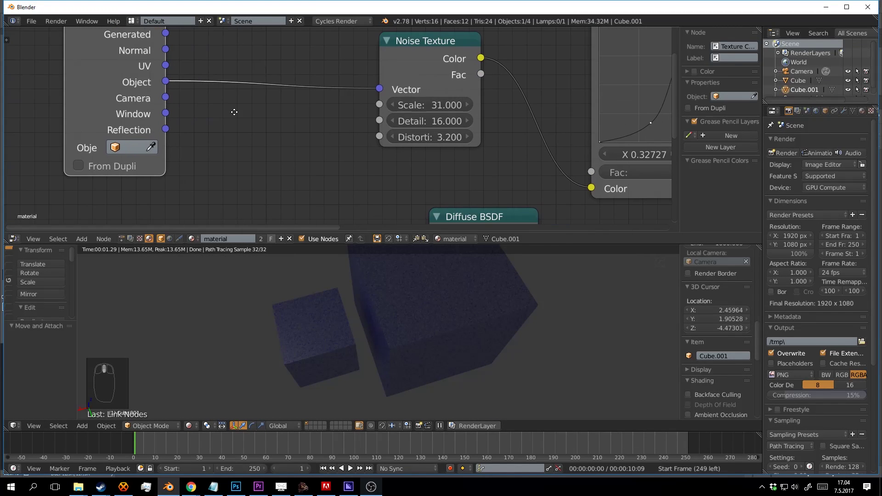
left_click_drag(165, 97, 380, 89)
scroll(460, 313, "up", 3)
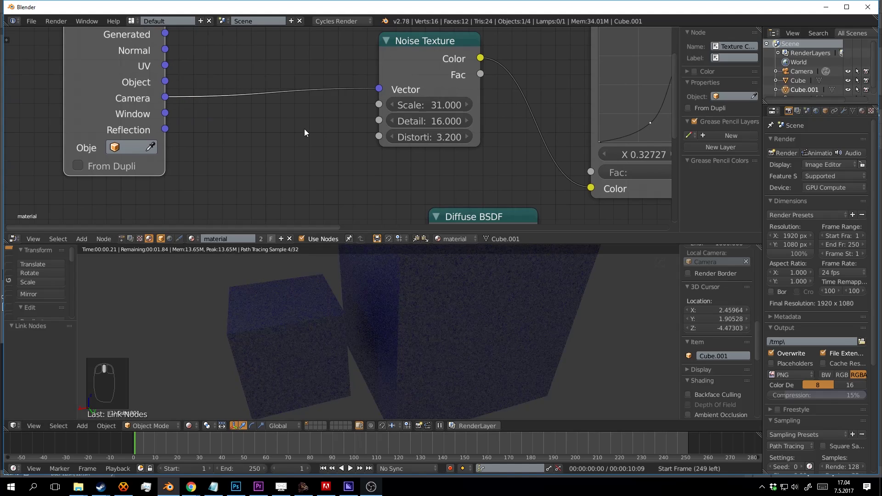
left_click_drag(441, 105, 416, 105)
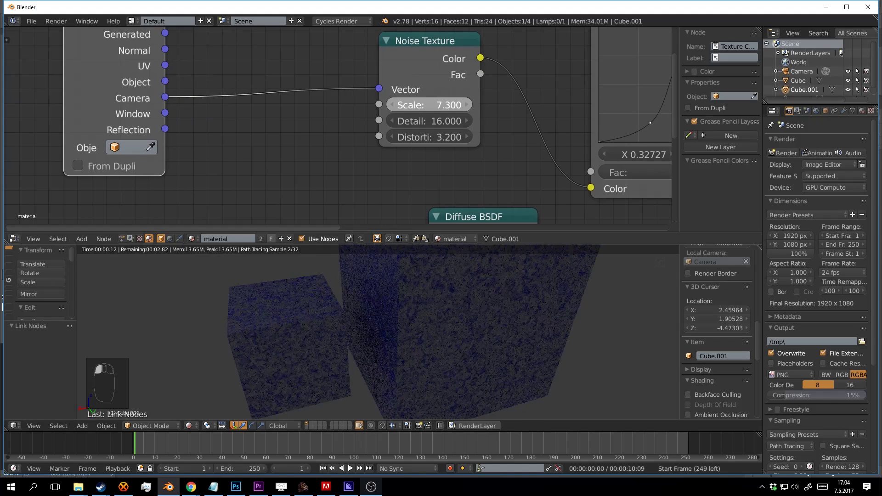
middle_click_drag(496, 312, 403, 286)
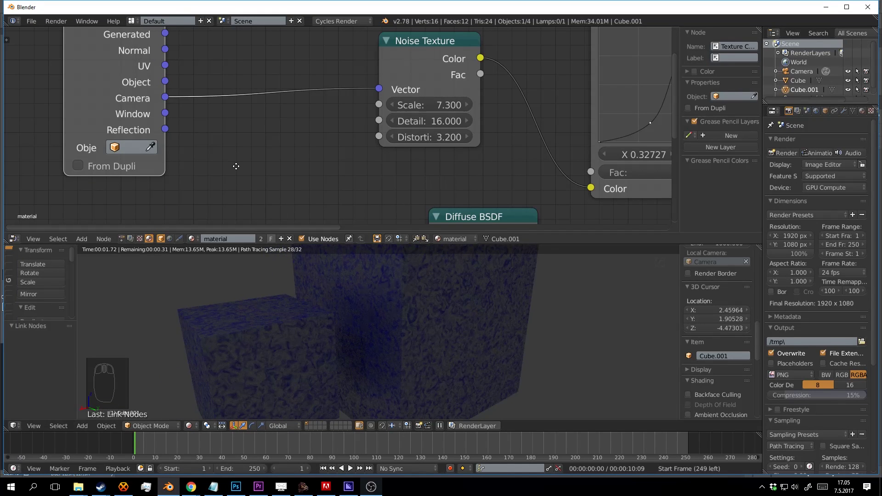
Step: Link the Window output to the Noise Texture's Vector input and orbit the cubes to check the mapping
middle_click_drag(236, 167, 239, 183)
middle_click_drag(428, 262, 428, 304)
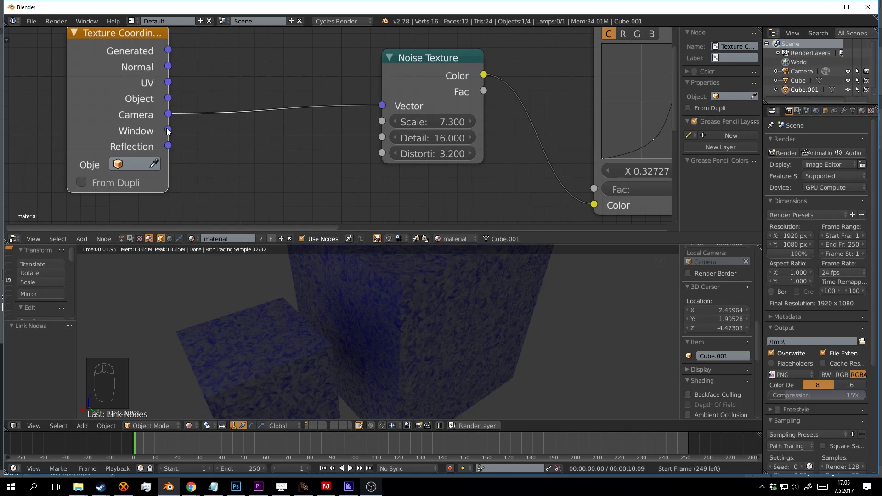
left_click_drag(168, 130, 382, 105)
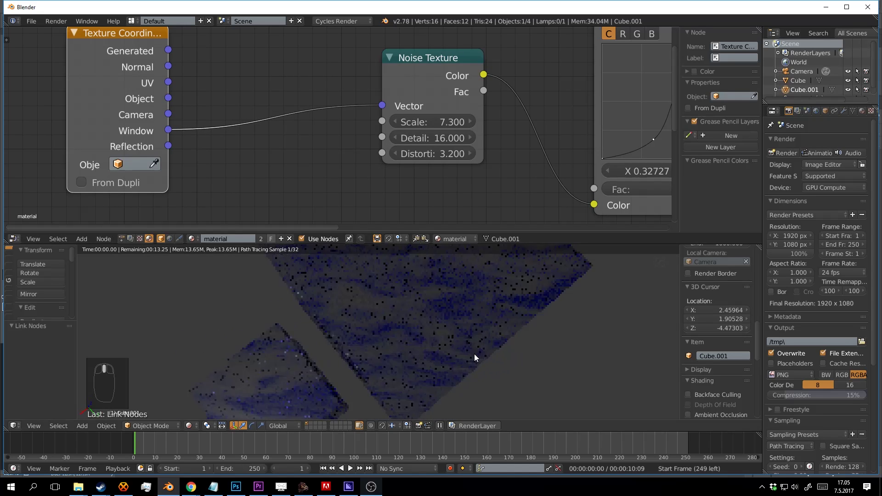
middle_click_drag(472, 346, 276, 257)
Step: Switch the Noise Texture's Vector input back to the Camera output and look through the scene camera
left_click_drag(168, 115, 382, 105)
middle_click_drag(414, 322, 396, 299)
key("KP_0")
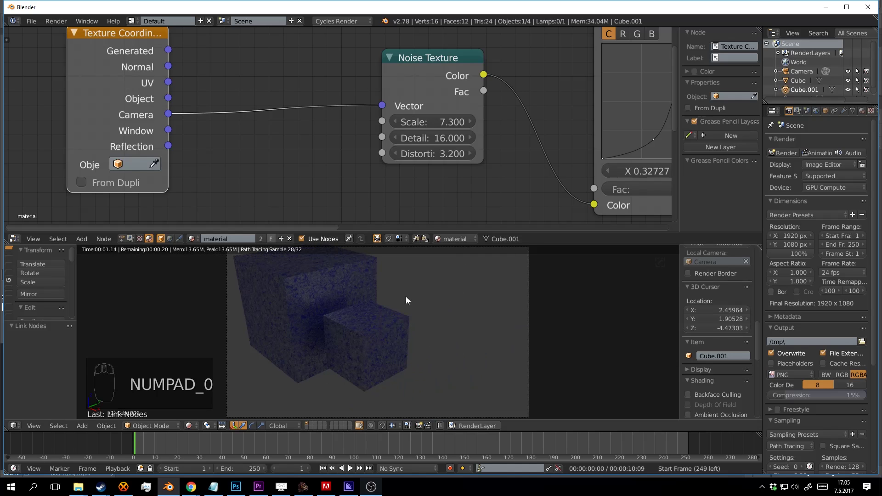
Step: Move the scene camera by about -1.85 in X, -1.82 in Y and 0.2 in Z
right_click(528, 302)
key("g")
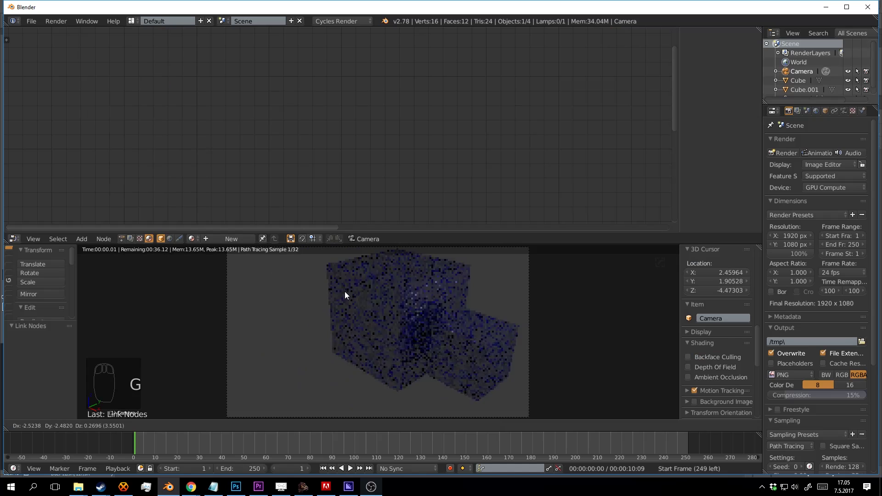
left_click(382, 294)
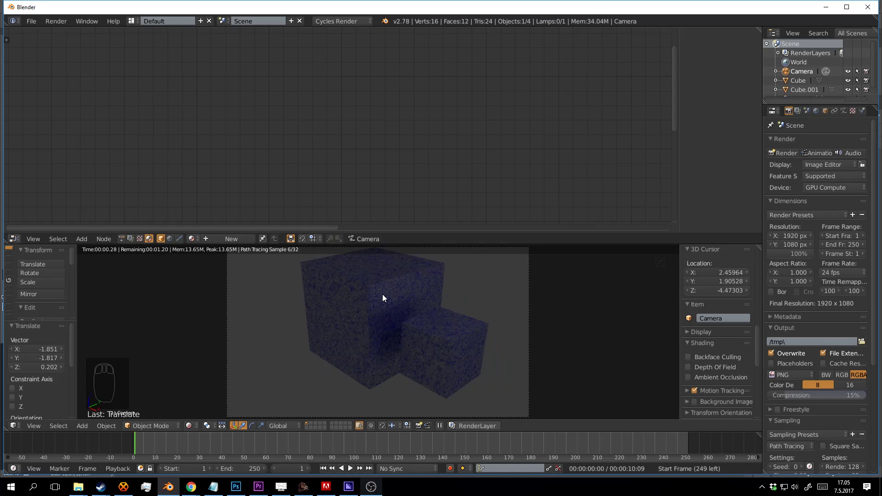
Step: Select the larger cube and link the Window output to the Noise Texture's Vector input, checking it in camera and free views
right_click(405, 293)
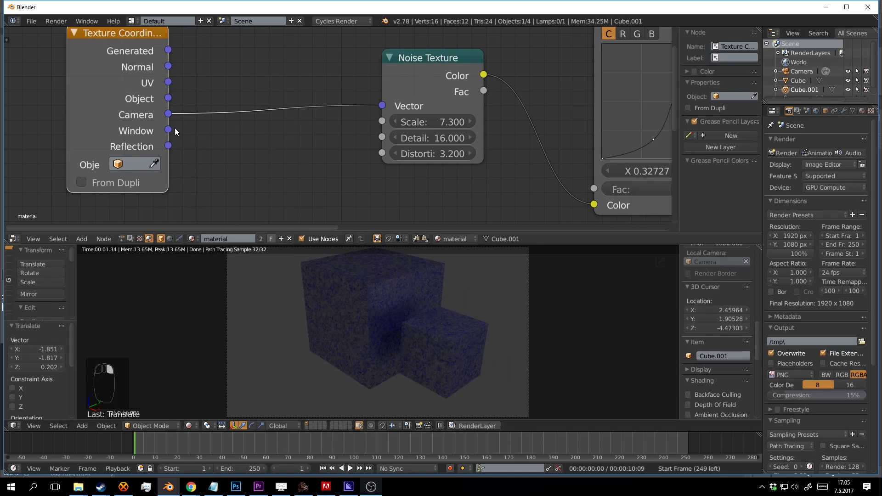
left_click_drag(176, 132, 262, 124)
left_click_drag(393, 108, 382, 105)
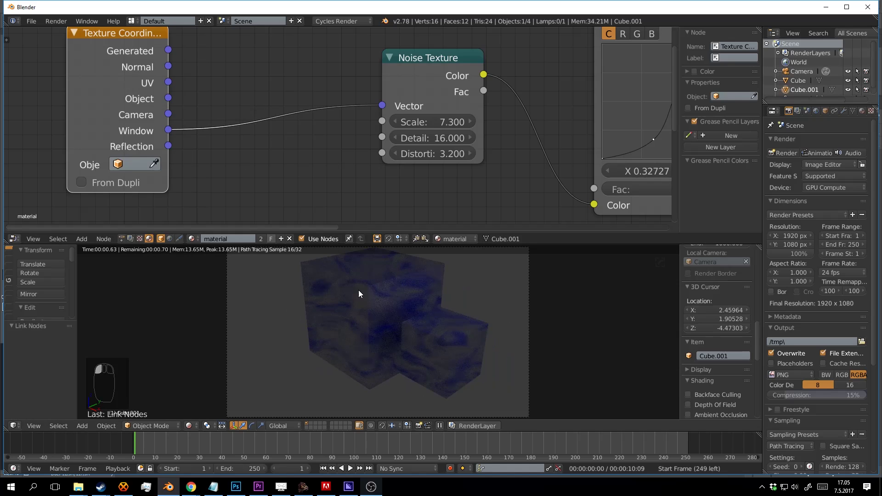
middle_click_drag(432, 310, 442, 284)
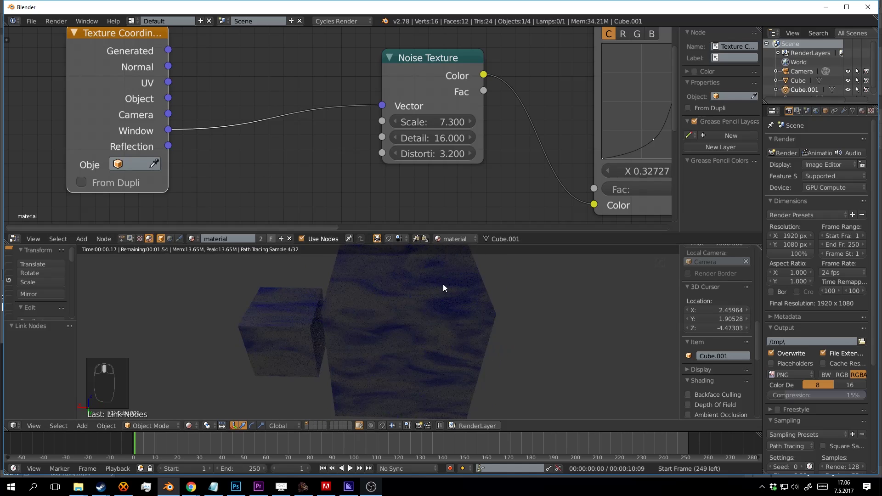
Step: Enlarge the 3D view to examine the window-mapped noise at different distances, and restore the node editor's height
left_click_drag(480, 244, 468, 47)
scroll(462, 167, "down", 6)
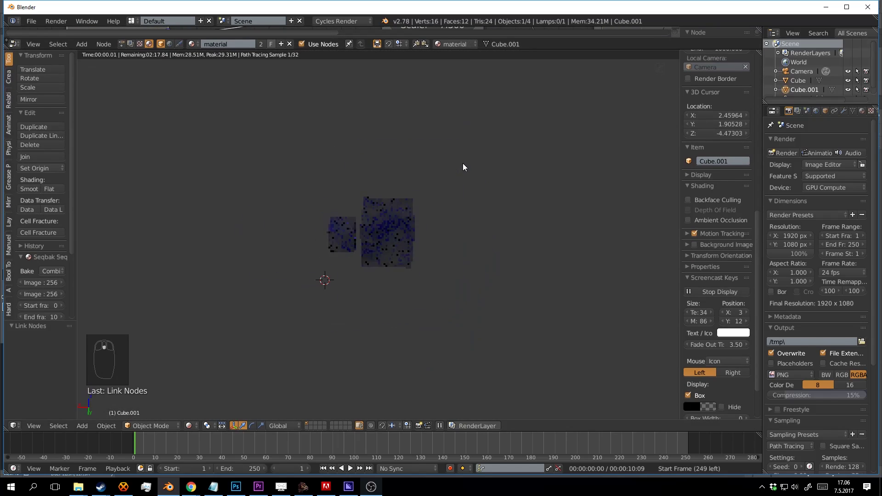
scroll(465, 192, "up", 5)
scroll(466, 191, "up", 9)
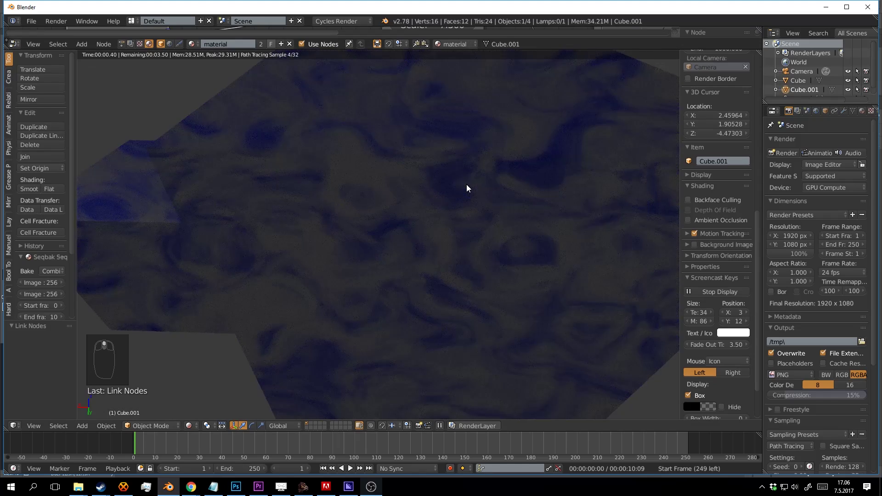
scroll(467, 183, "down", 5)
left_click_drag(533, 50, 495, 170)
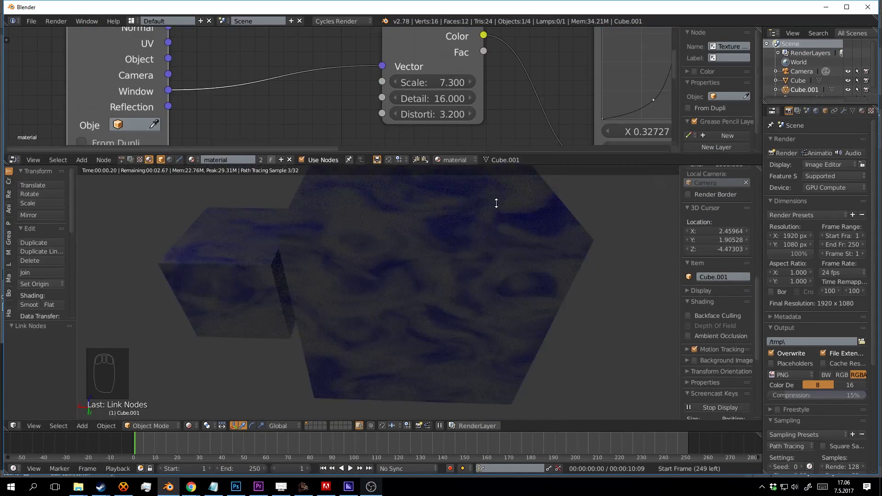
left_click_drag(496, 203, 496, 250)
Step: Link the Reflection output to the Noise Texture's Vector input and examine the pattern on both cubes from several angles
middle_click_drag(244, 173, 220, 179)
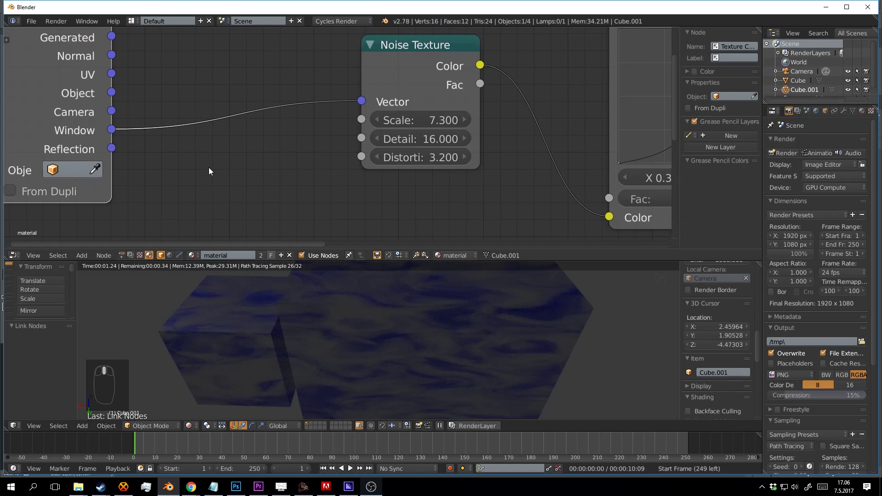
left_click_drag(112, 148, 363, 101)
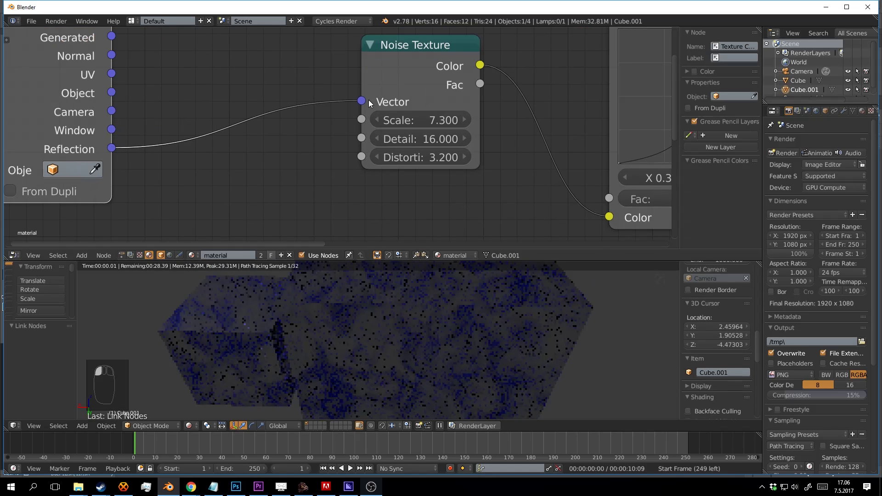
middle_click_drag(540, 344, 376, 321)
scroll(512, 344, "down", 5)
middle_click_drag(471, 293, 419, 312)
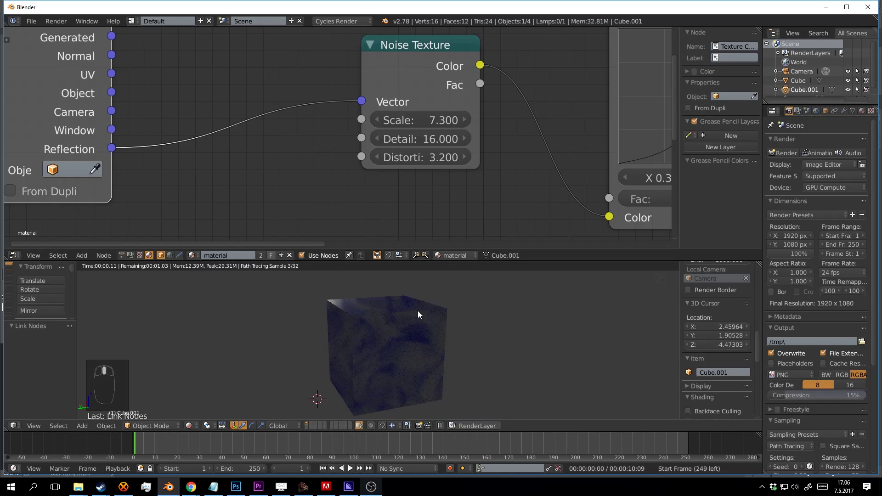
middle_click_drag(496, 311, 506, 335)
middle_click_drag(421, 320, 392, 330)
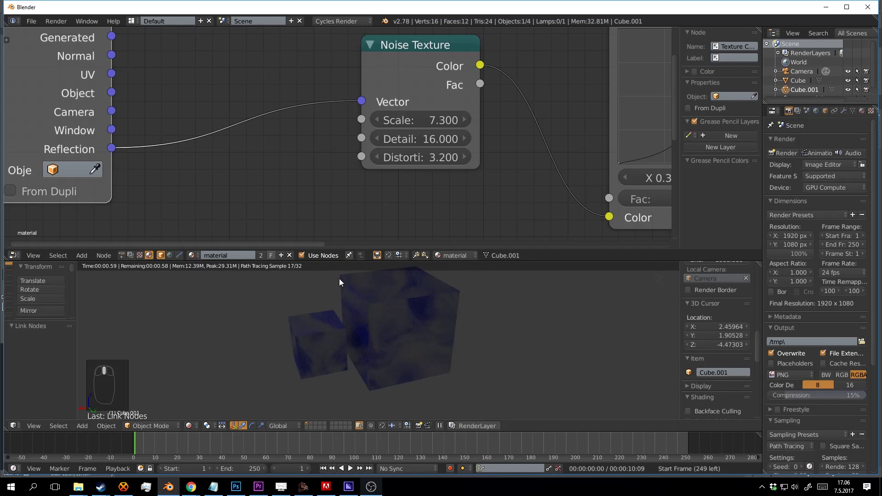
middle_click_drag(446, 335, 367, 269)
Step: Replace the Reflection link with the Texture Coordinate's Object output into the Noise Texture's Vector input
middle_click_drag(272, 193, 357, 199)
middle_click_drag(448, 321, 406, 264)
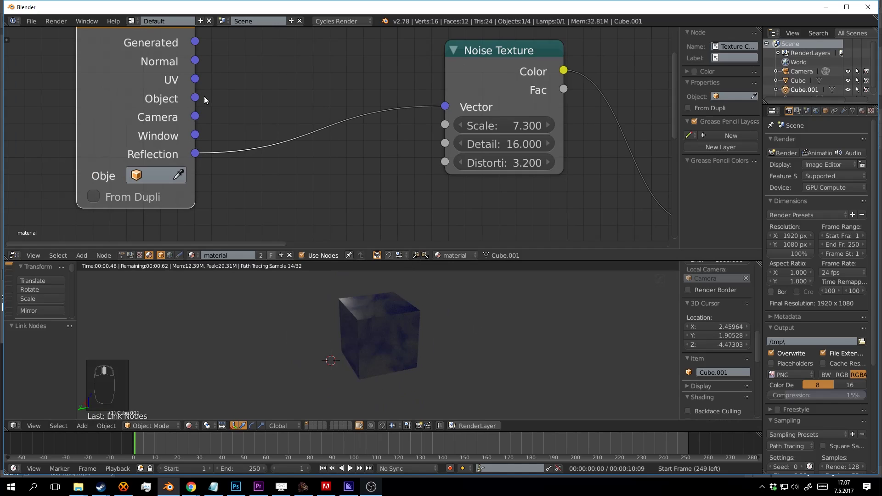
left_click_drag(205, 100, 290, 123)
left_click_drag(442, 105, 443, 106)
middle_click_drag(303, 145, 344, 174)
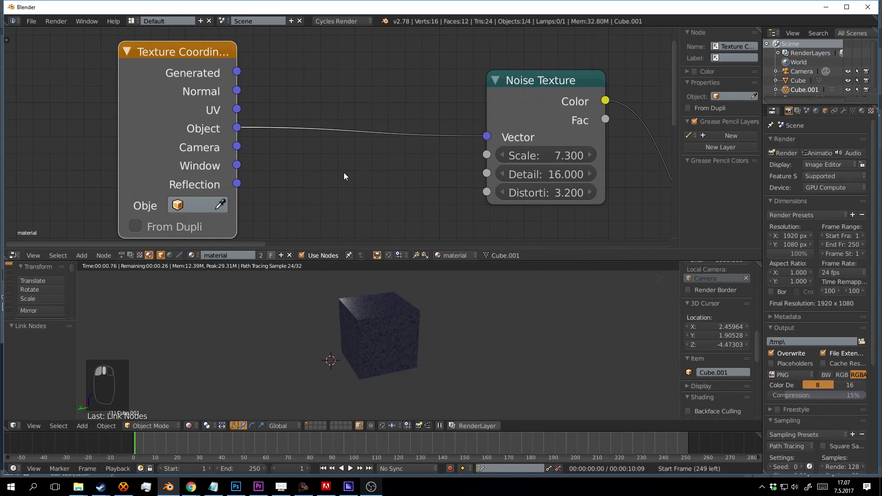
Step: Move the Texture Coordinate node further from the Noise Texture to make room between them
scroll(343, 172, "down", 3)
left_click_drag(208, 71, 120, 53)
middle_click_drag(216, 124, 280, 138)
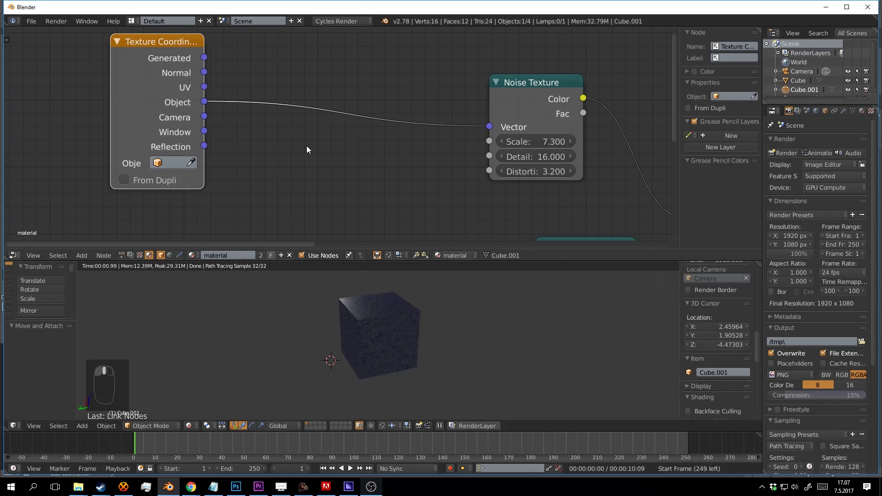
Step: Insert a Mapping node into the link between Texture Coordinate's Object output and the Noise Texture's Vector input
key("shift+a")
mouse_move(301, 147)
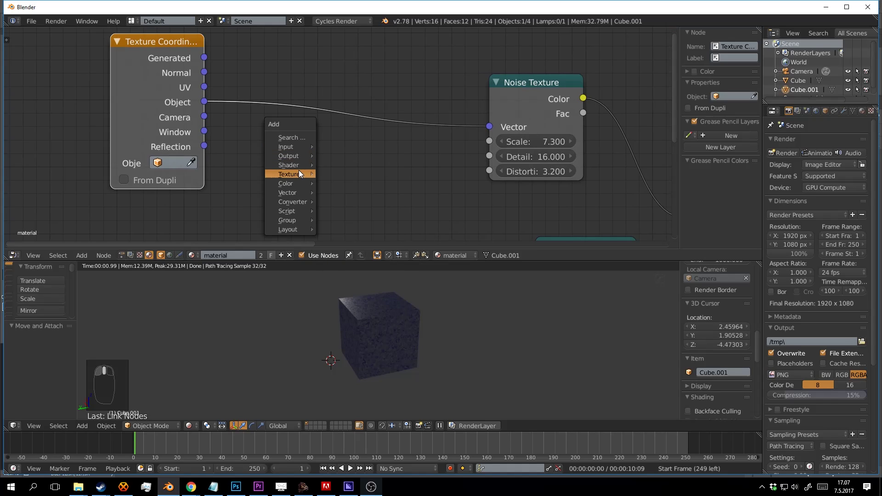
mouse_move(299, 163)
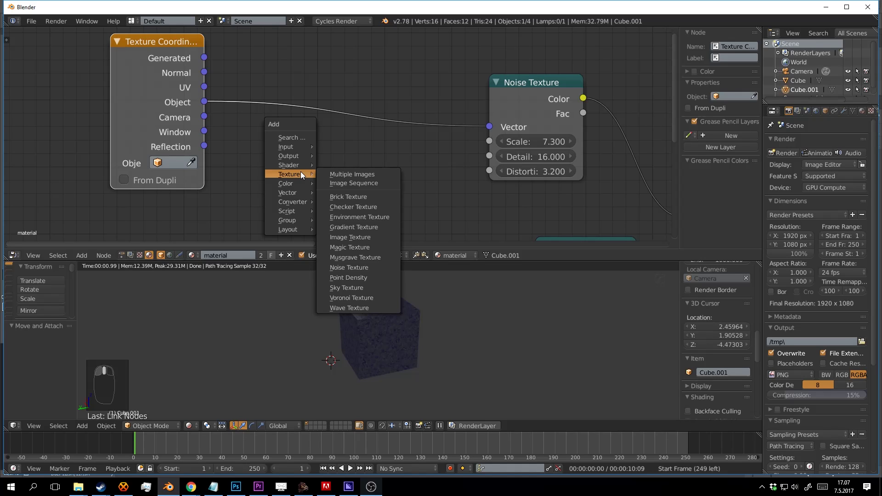
mouse_move(299, 194)
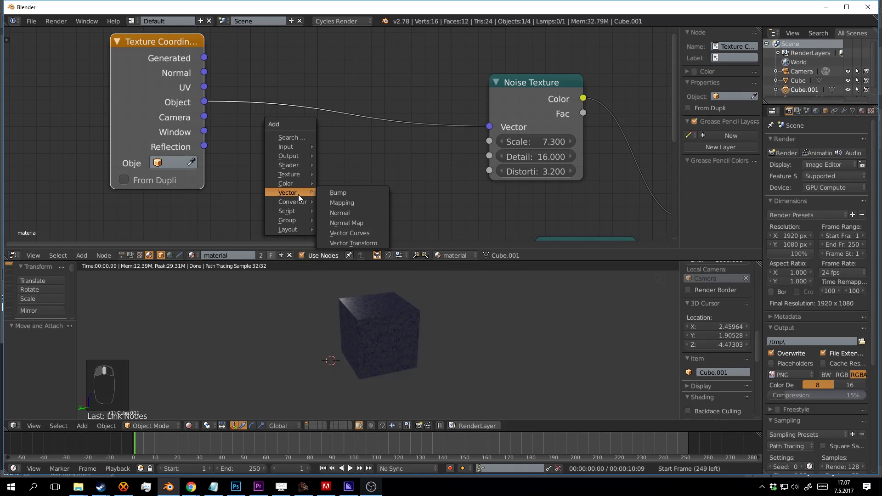
left_click(348, 205)
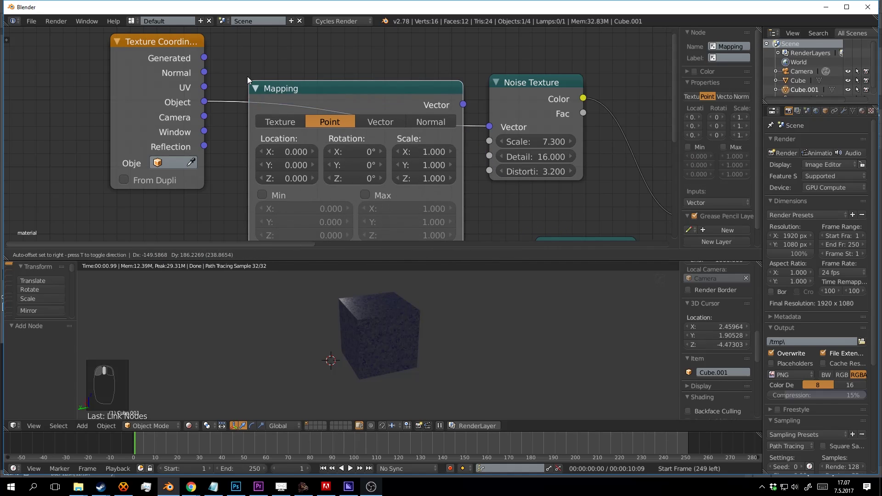
left_click(246, 52)
scroll(354, 119, "down", 1)
scroll(353, 118, "down", 1)
middle_click_drag(373, 129, 288, 114)
scroll(288, 114, "down", 1)
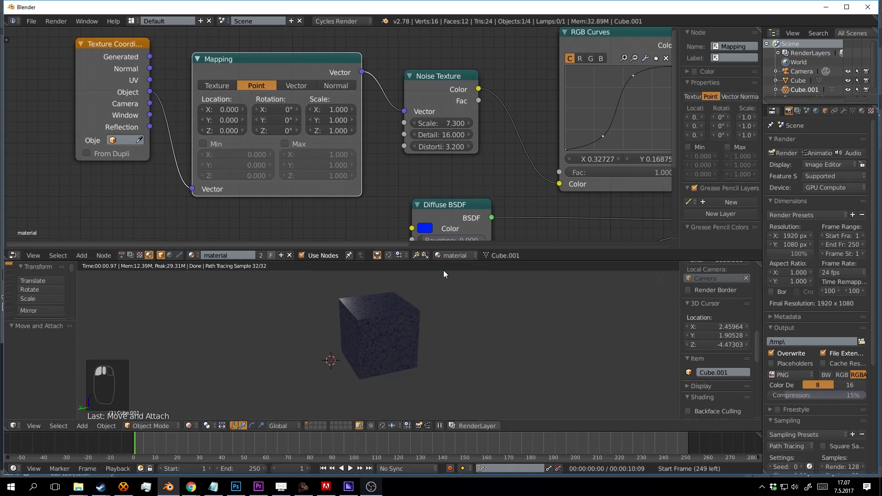
Step: Set the Noise Texture's Scale to 4.000 with both cubes in view
middle_click_drag(410, 184, 354, 166)
scroll(424, 288, "up", 5)
scroll(394, 308, "down", 4)
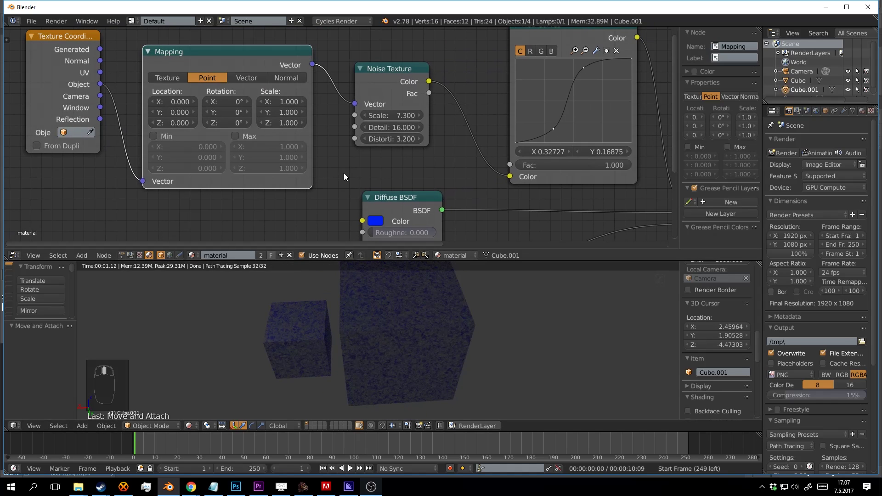
left_click_drag(407, 115, 388, 116)
Step: Set the Mapping node's X, Y and Z Scale to 0.5 and examine the noise on the cubes
left_click_drag(286, 101, 286, 123)
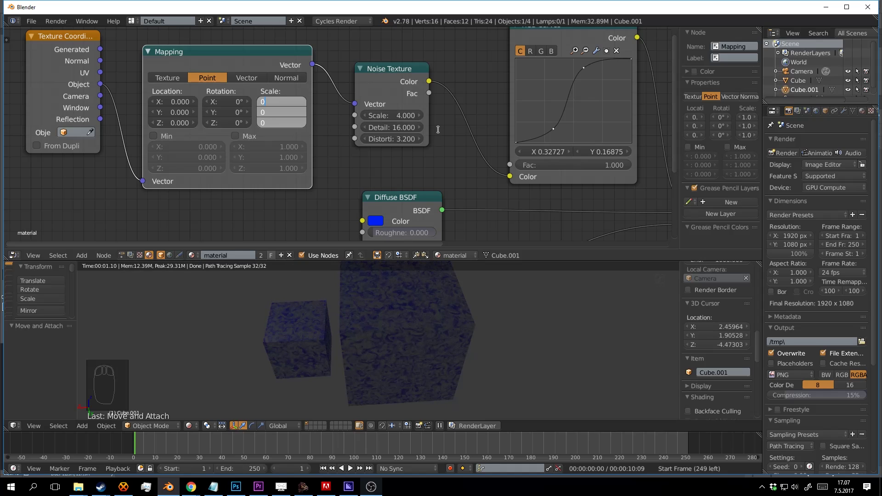
type("0.5")
key("Return")
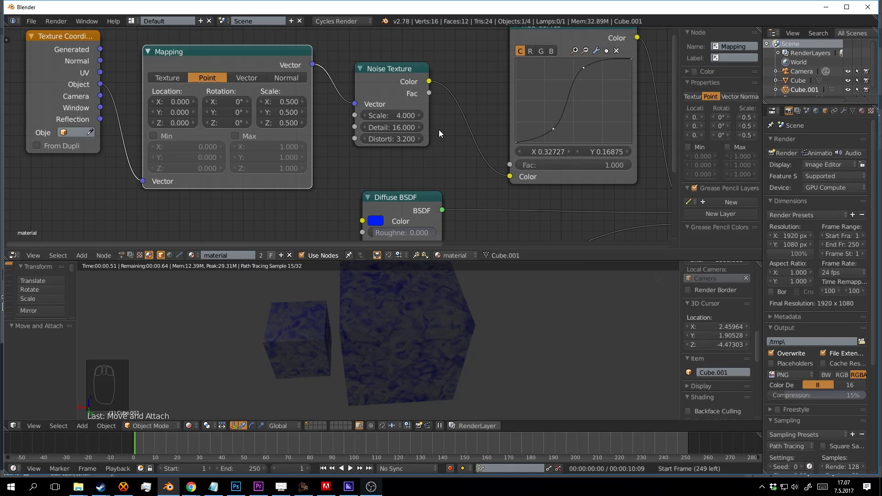
scroll(480, 308, "up", 5)
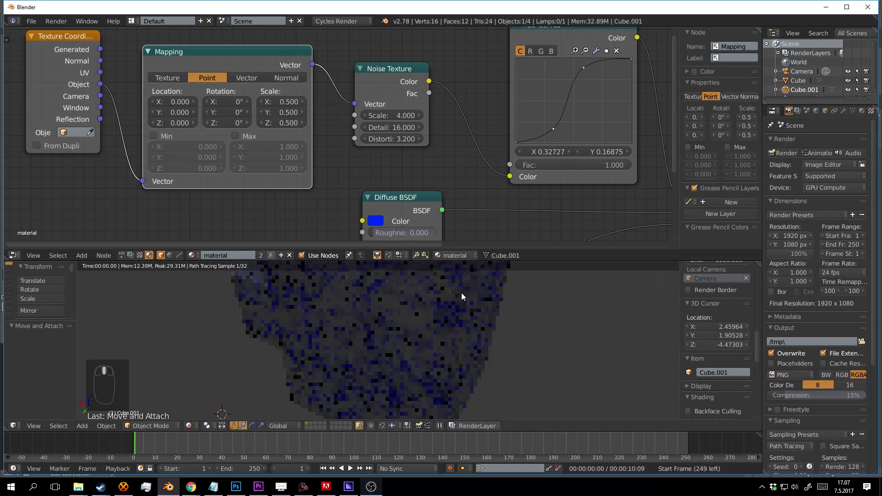
scroll(461, 294, "down", 3)
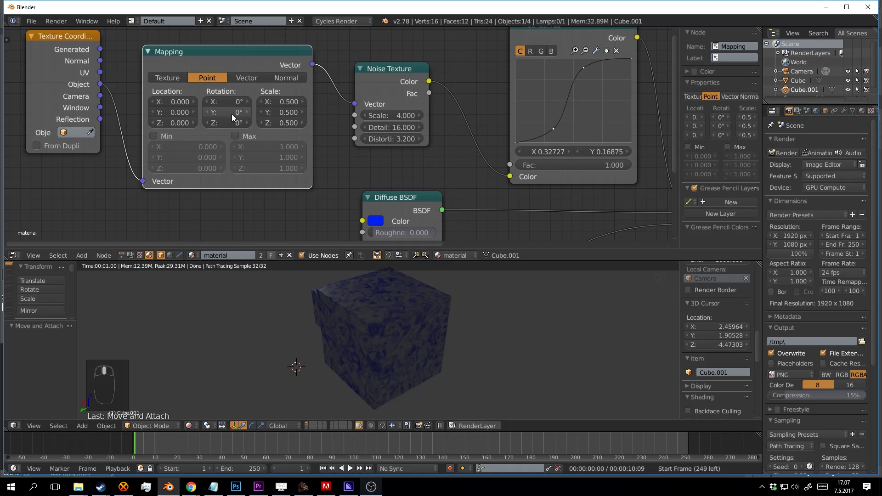
Step: Try a Y rotation of 29.1° and an X location shift on the Mapping node, resetting both to 0
mouse_move(226, 112)
left_mouse_down()
mouse_move(250, 112)
mouse_move(239, 112)
left_mouse_up()
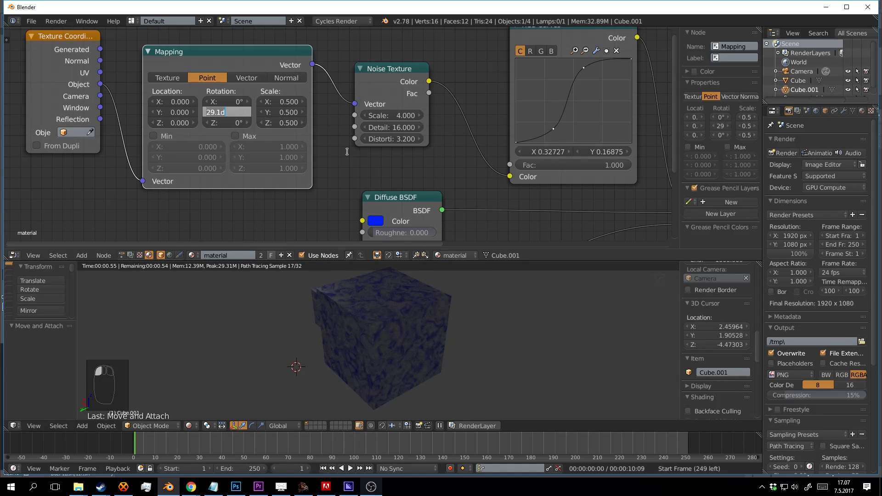
key("Return")
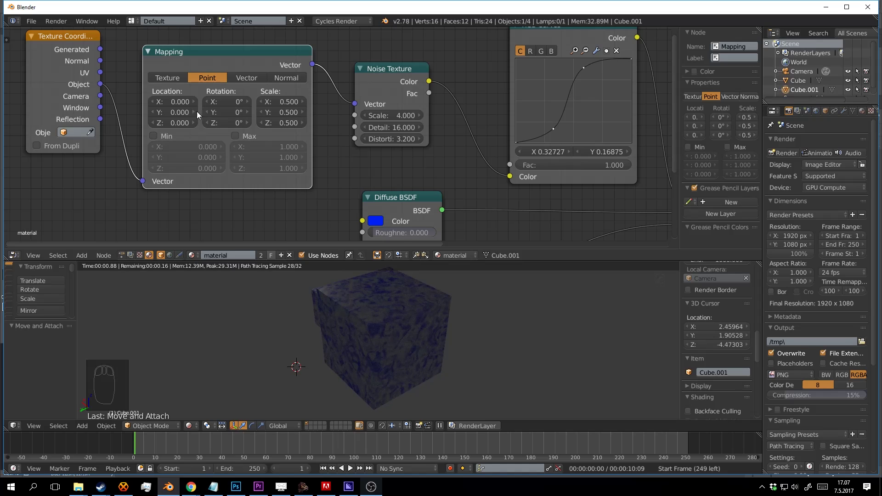
mouse_move(179, 103)
left_mouse_down()
mouse_move(215, 103)
mouse_move(173, 102)
left_mouse_up()
type("0")
key("Return")
Step: Try the Mapping node's Texture, Vector and Normal types against Point, checking the noise on the larger cube
left_click(176, 76)
middle_click_drag(442, 321, 309, 174)
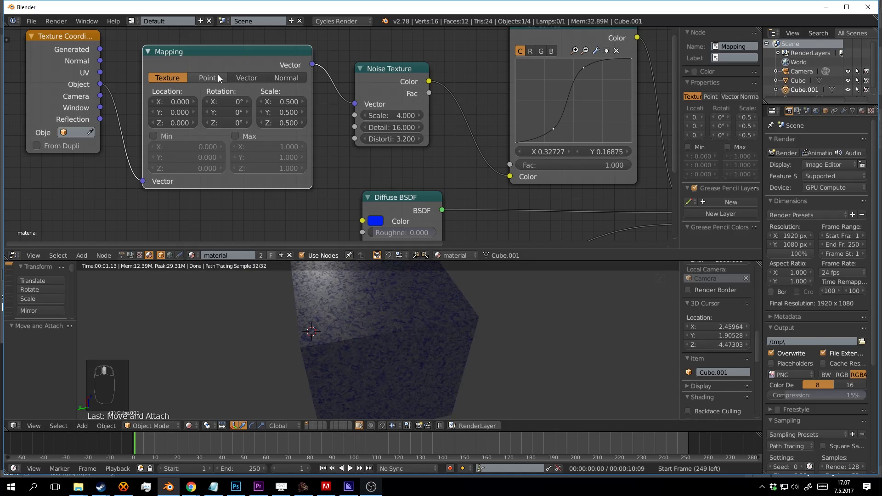
left_click_drag(227, 55, 230, 46)
left_click(202, 68)
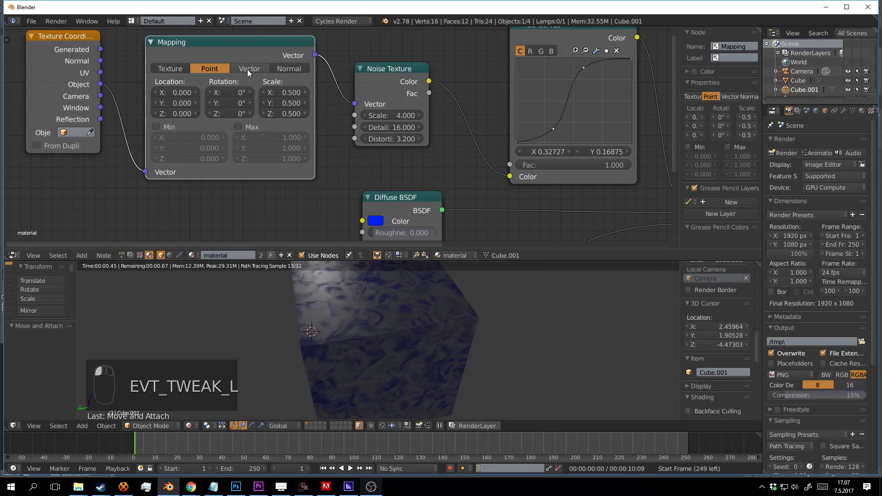
left_click(247, 69)
left_click(293, 68)
middle_click_drag(395, 313, 405, 268)
left_click(249, 69)
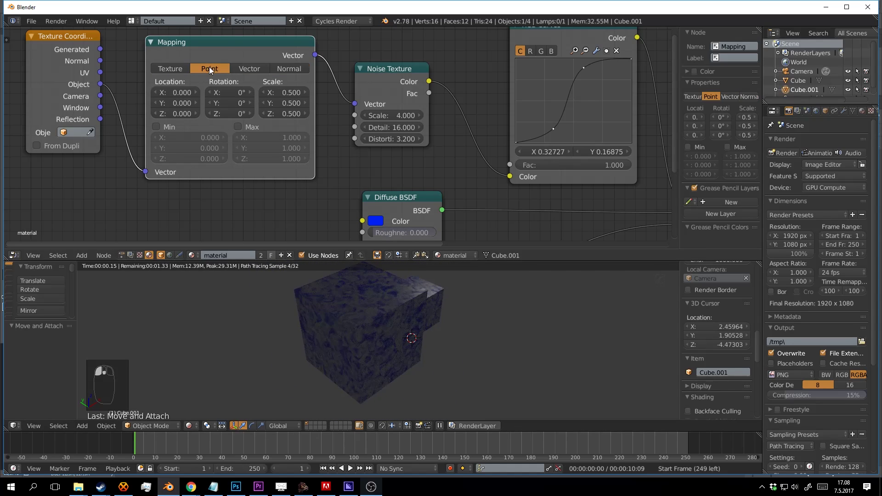
Step: Switch the Mapping type between Texture, Vector and Point to compare the pattern again, leaving it on Point
left_click(182, 69)
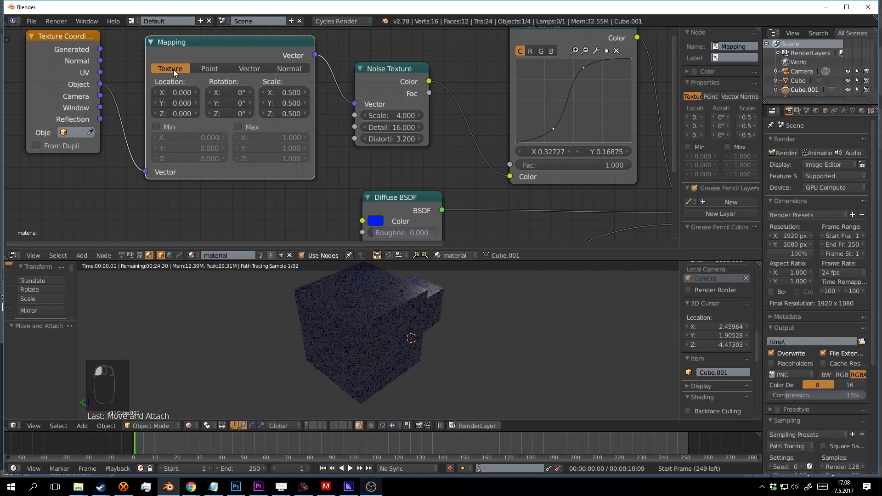
left_click(198, 68)
left_click(238, 69)
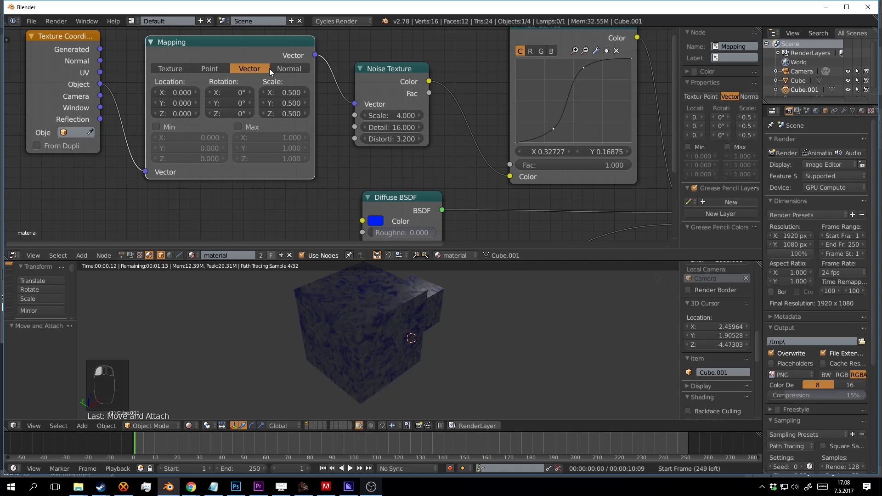
left_click(182, 68)
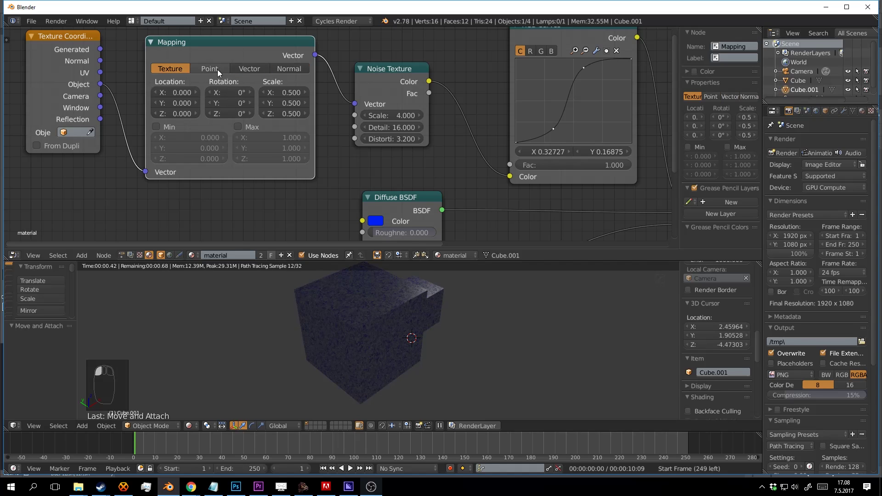
left_click(217, 69)
left_click(183, 67)
left_click(209, 68)
middle_click_drag(383, 274, 469, 331)
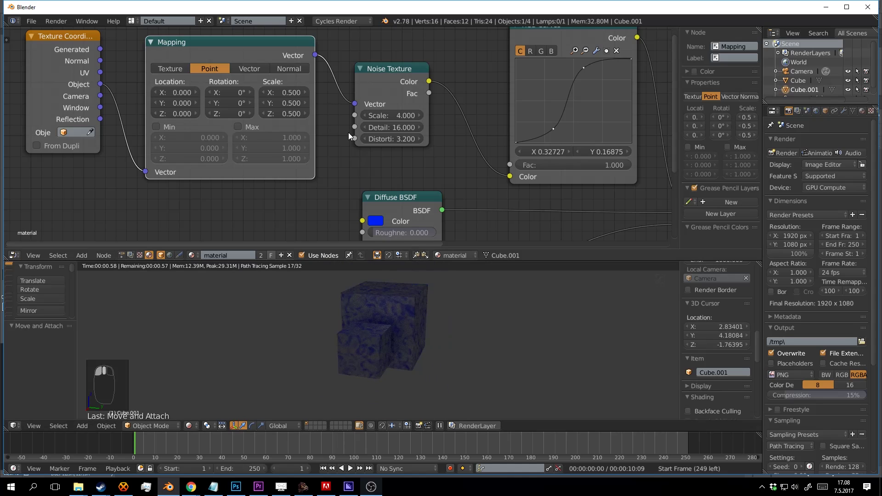
Step: Move the Noise Texture node above the row between Mapping and RGB Curves to free space around it
scroll(214, 103, "down", 1)
middle_click_drag(348, 132, 252, 135)
scroll(214, 103, "down", 1)
left_click_drag(267, 82, 298, 48)
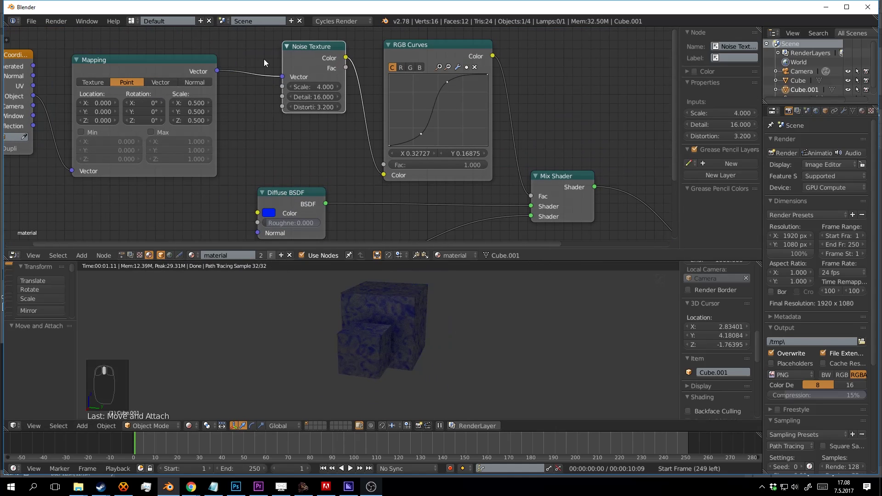
middle_click_drag(264, 59, 302, 91)
left_click_drag(343, 82, 338, 43)
scroll(337, 43, "down", 1)
middle_click_drag(338, 43, 344, 103)
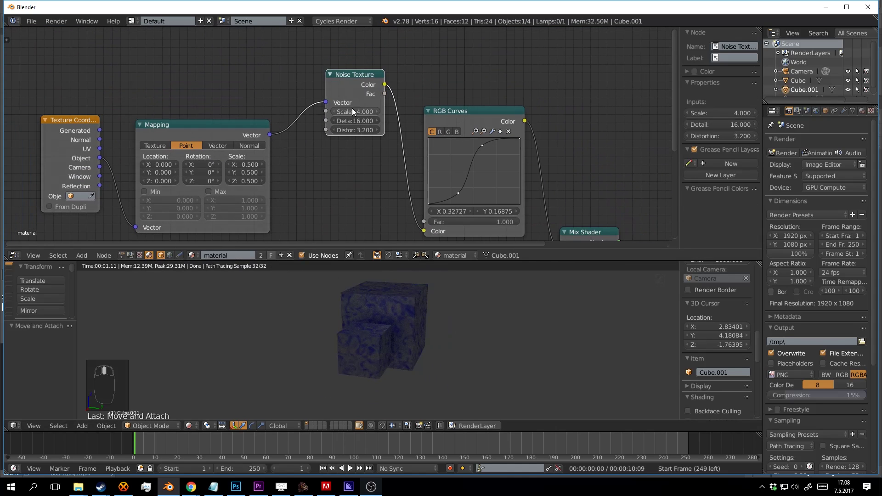
left_click_drag(349, 75, 349, 57)
middle_click_drag(362, 59, 396, 108)
Step: Duplicate the Noise Texture node and place the copy above the Mapping node
left_click(394, 107)
key("shift+d")
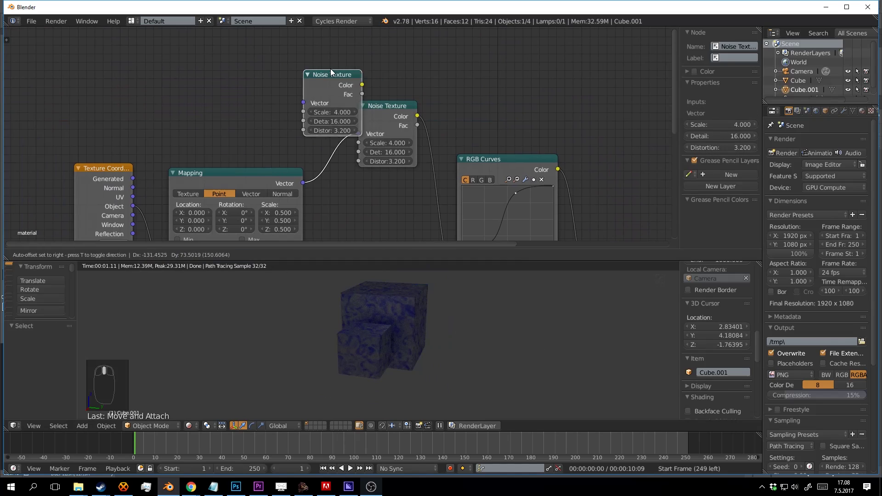
left_click(264, 49)
middle_click_drag(292, 72, 304, 90)
scroll(305, 90, "up", 1)
left_click_drag(281, 64, 271, 81)
middle_click_drag(298, 92, 288, 70)
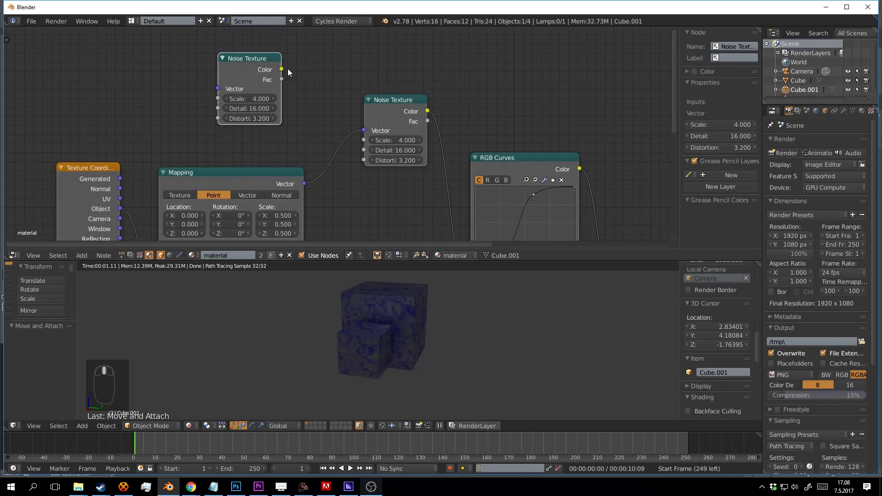
scroll(288, 72, "up", 1)
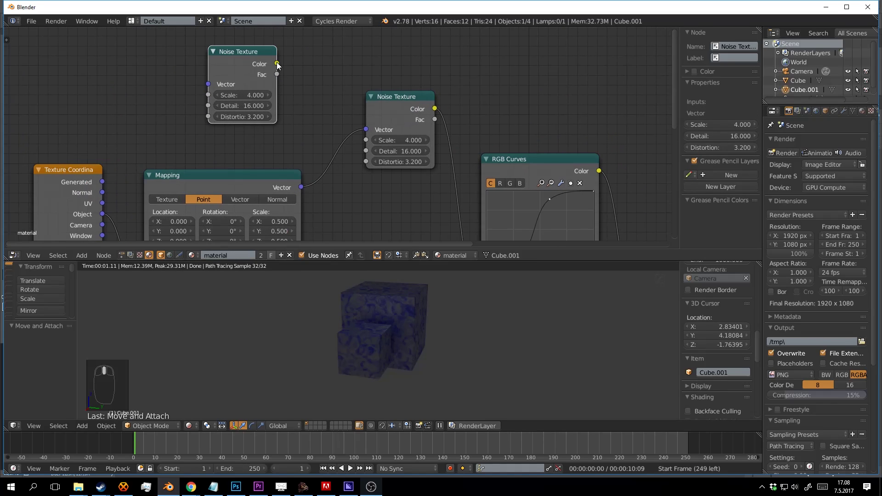
Step: Link the duplicate Noise Texture's Color output to the original's Scale input and examine the pattern on both cubes
left_click_drag(278, 65, 366, 140)
scroll(416, 326, "up", 3)
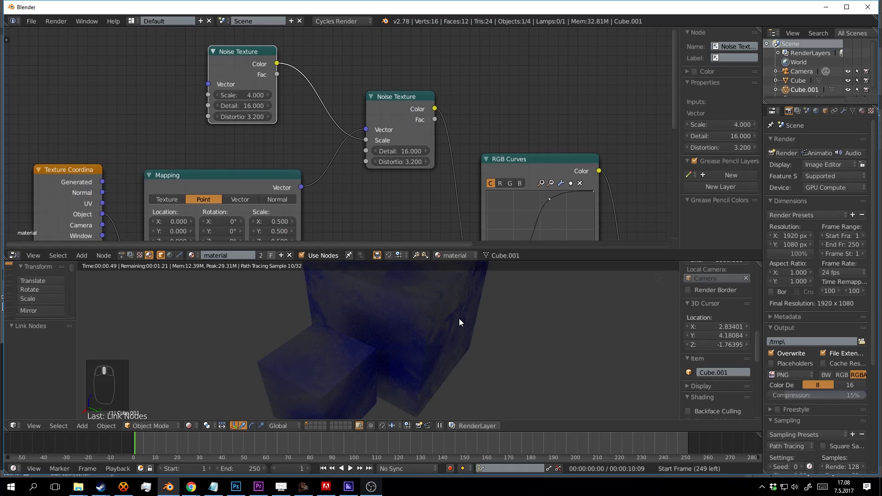
scroll(396, 320, "down", 4)
scroll(412, 312, "down", 1)
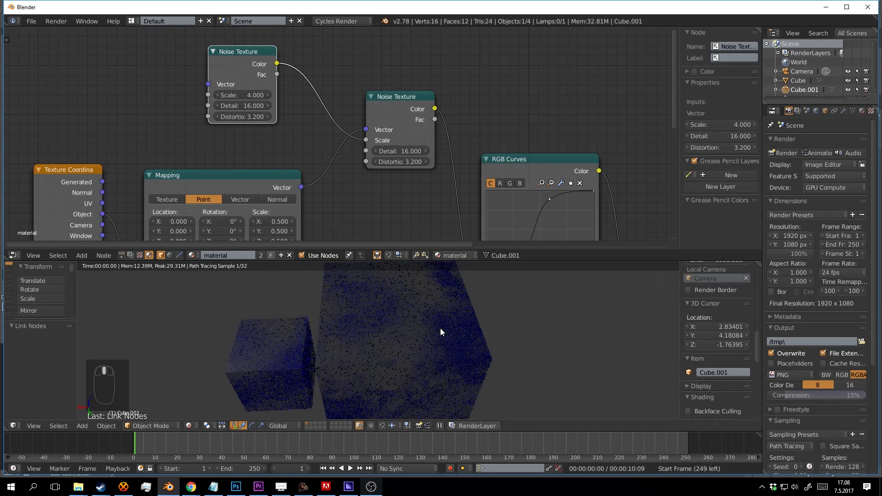
scroll(440, 328, "up", 5)
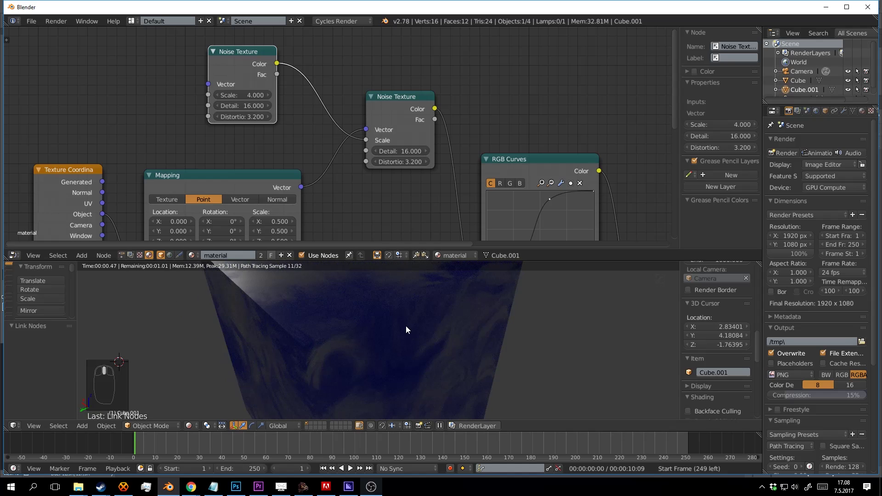
scroll(406, 326, "down", 2)
scroll(249, 173, "down", 2)
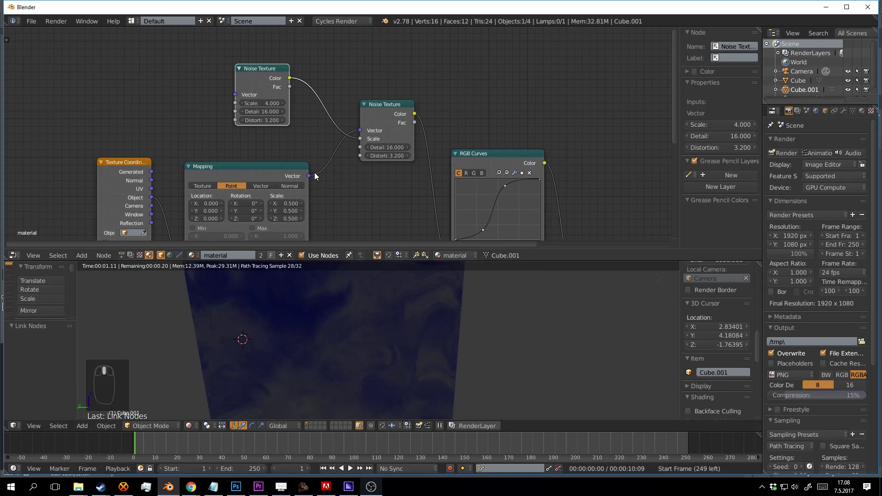
Step: Link the Mapping node's Vector output to the duplicate Noise Texture's Vector input and check both cubes
left_click_drag(316, 176, 305, 174)
left_click_drag(232, 98, 232, 97)
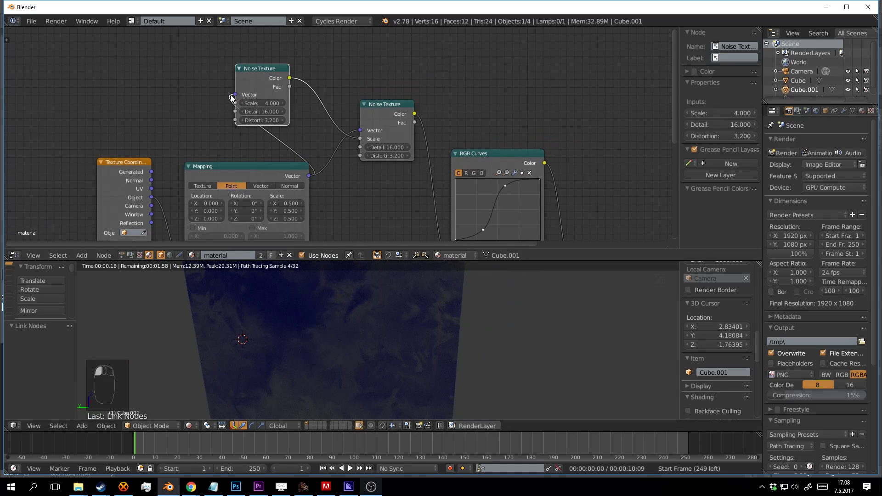
middle_click_drag(393, 290, 480, 359)
Step: Move the Texture Coordinate and Mapping nodes away from the Noise Textures to space out the node chain
middle_click_drag(257, 202, 320, 180)
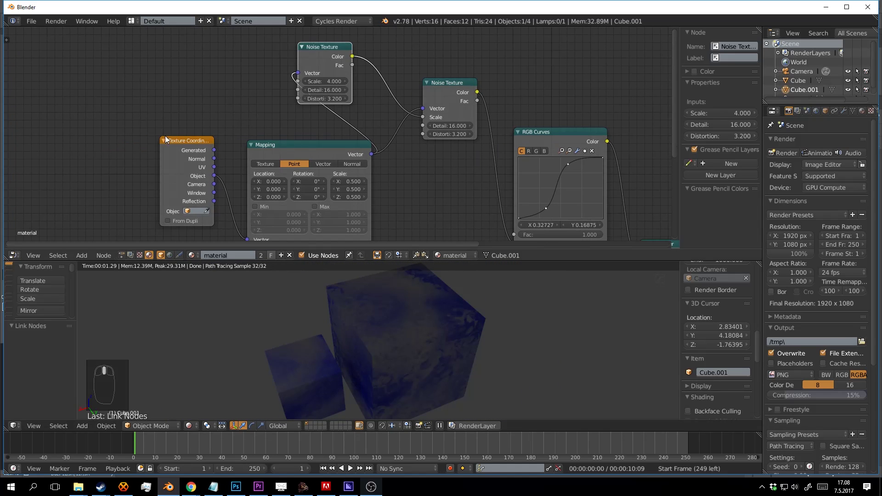
left_click_drag(197, 138, 112, 130)
left_click_drag(306, 145, 211, 125)
Step: Darken the Diffuse BSDF color to a near-black navy and view the cubes from another angle
middle_click_drag(428, 202, 346, 34)
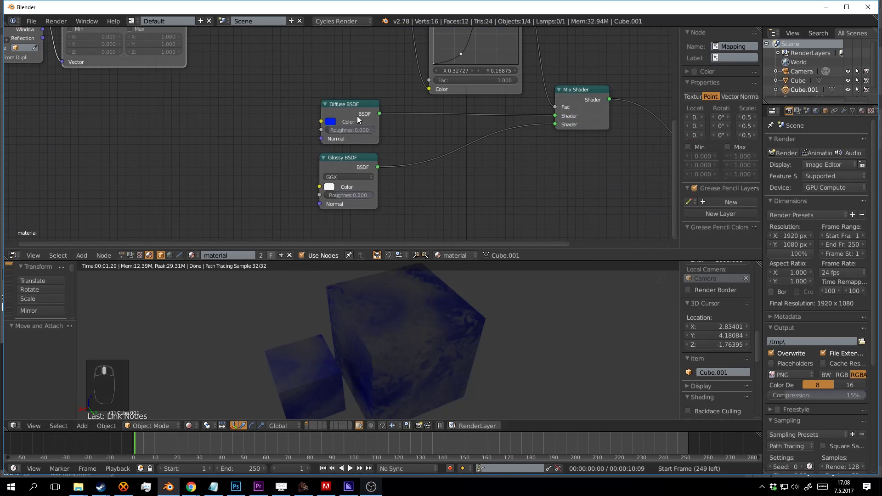
left_click(330, 122)
left_click_drag(393, 142, 393, 181)
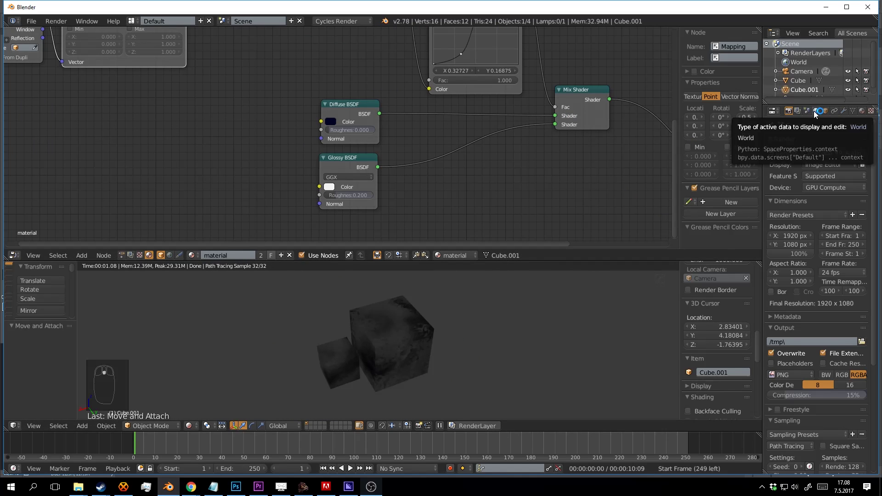
middle_click_drag(502, 322, 481, 307)
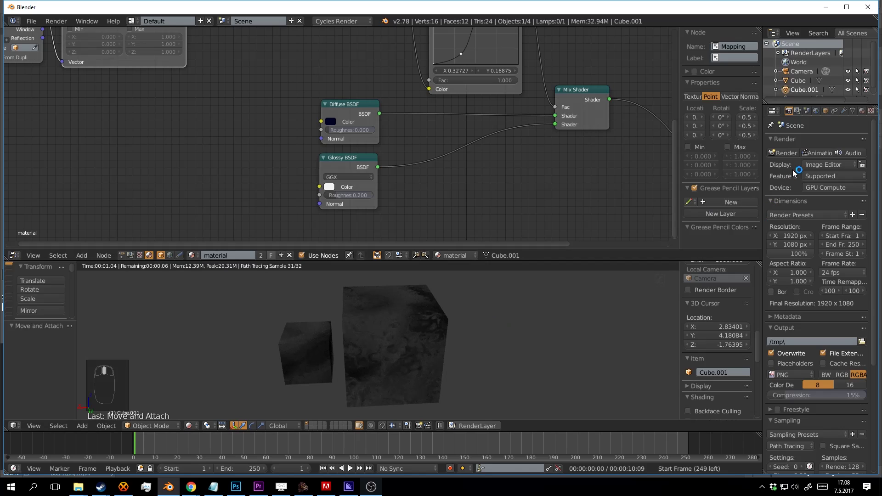
Step: Enable nodes for the World surface, set its background color to a Sky Texture, and view the cubes under it
left_click(815, 113)
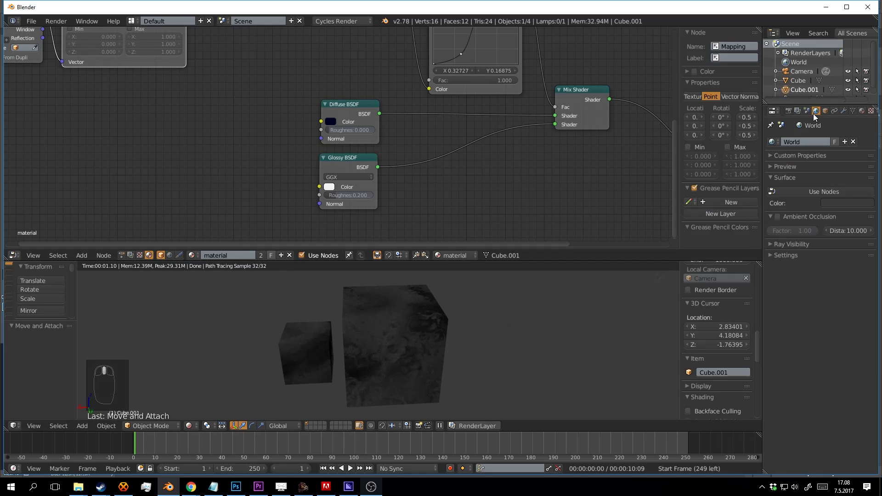
left_click(810, 190)
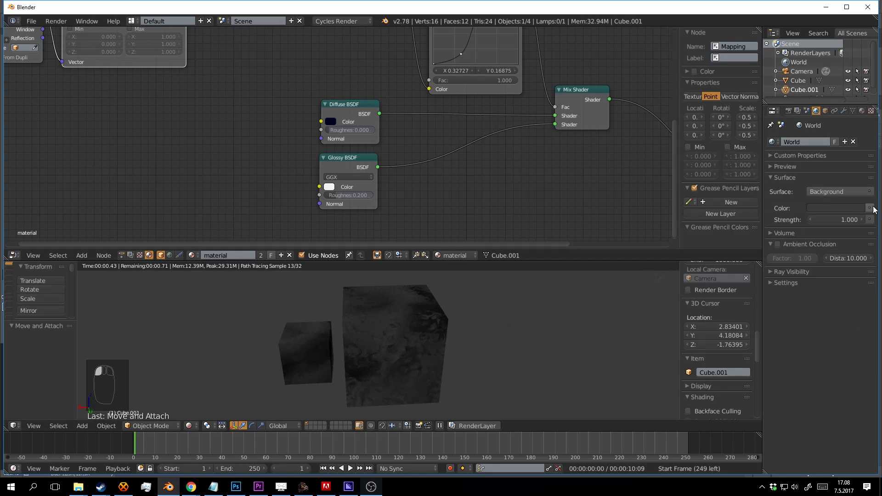
left_click(870, 208)
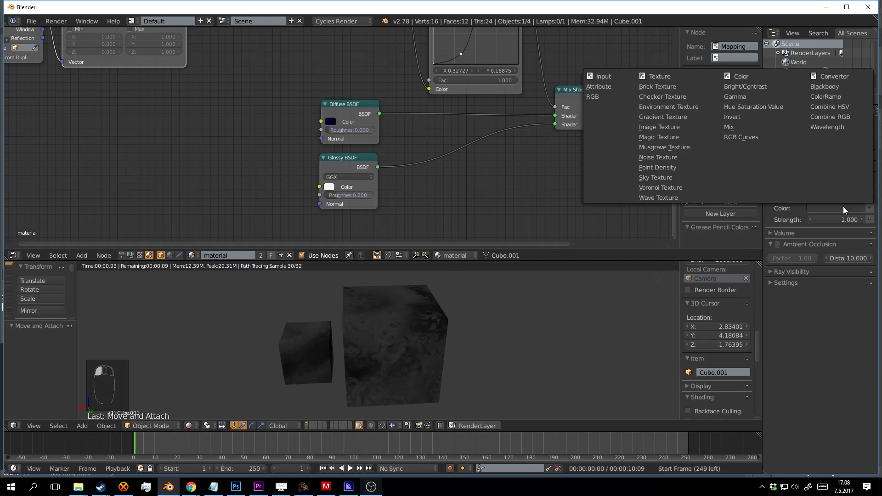
left_click(663, 178)
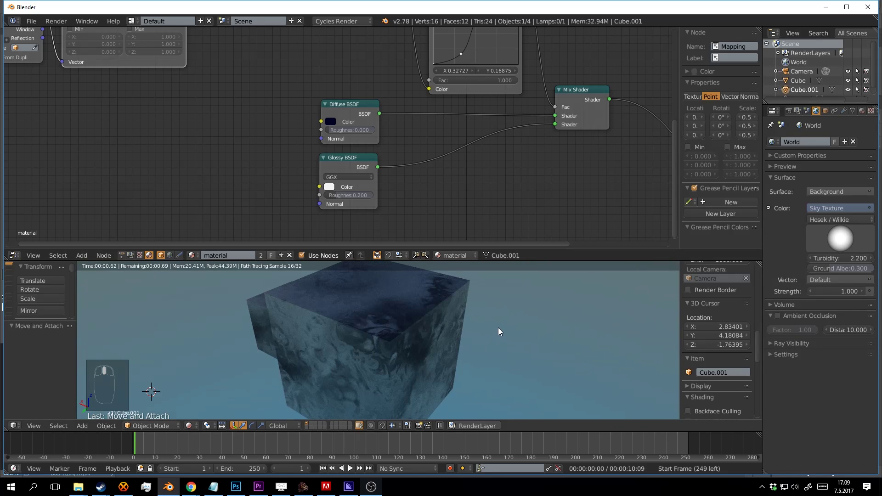
mouse_move(499, 327)
middle_mouse_down()
mouse_move(468, 302)
mouse_move(490, 322)
mouse_move(486, 308)
mouse_move(421, 310)
mouse_move(395, 364)
mouse_move(446, 308)
mouse_move(383, 335)
middle_mouse_up()
Step: Switch the viewport to solid shading and move the lamp about 6.4 units up and 5.2 units along negative Y
key("shift+z")
right_click(390, 343)
key("g")
left_click(443, 285)
middle_click_drag(443, 285, 440, 276)
scroll(440, 276, "down", 2)
key("g")
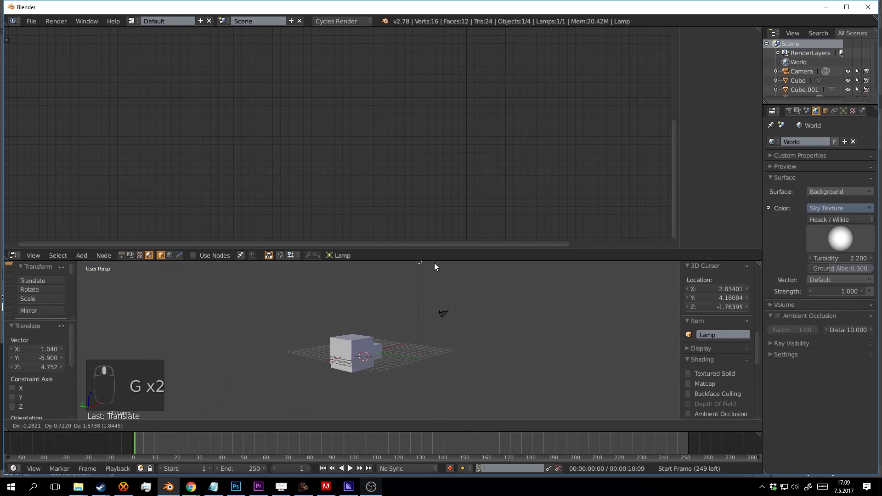
left_click(434, 267)
middle_click_drag(505, 338, 508, 349)
Step: Change the lamp type to Sun, rotate it about 29°, and return the viewport to rendered shading
left_click(844, 111)
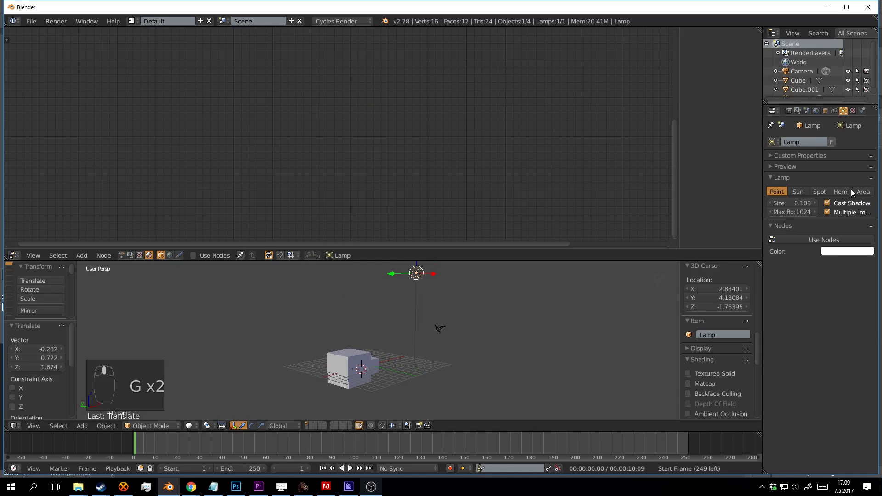
left_click(803, 192)
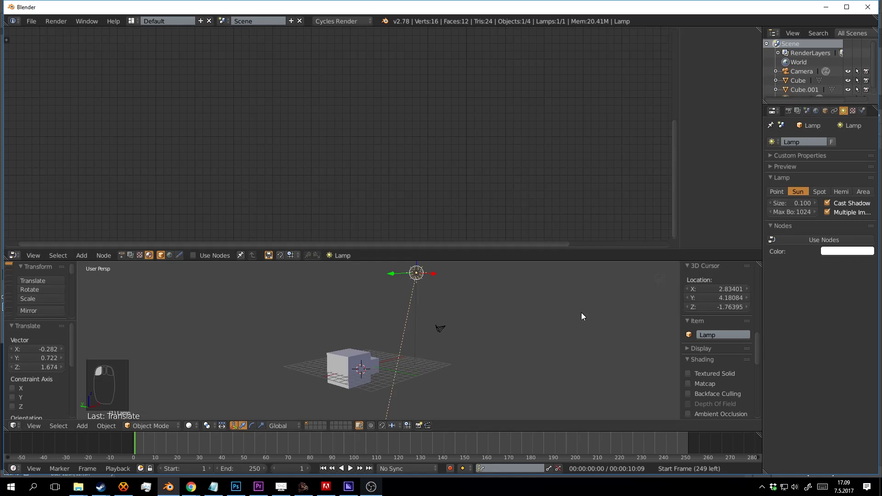
middle_click_drag(454, 363, 510, 372)
key("f")
key("r")
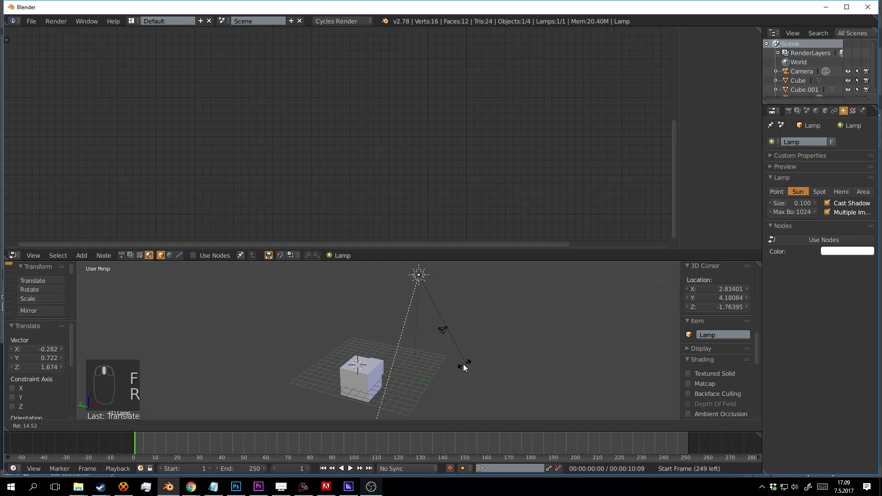
left_click(431, 334)
mouse_move(432, 335)
middle_mouse_down()
mouse_move(522, 354)
mouse_move(391, 340)
mouse_move(445, 303)
middle_mouse_up()
key("shift+z")
scroll(522, 354, "up", 3)
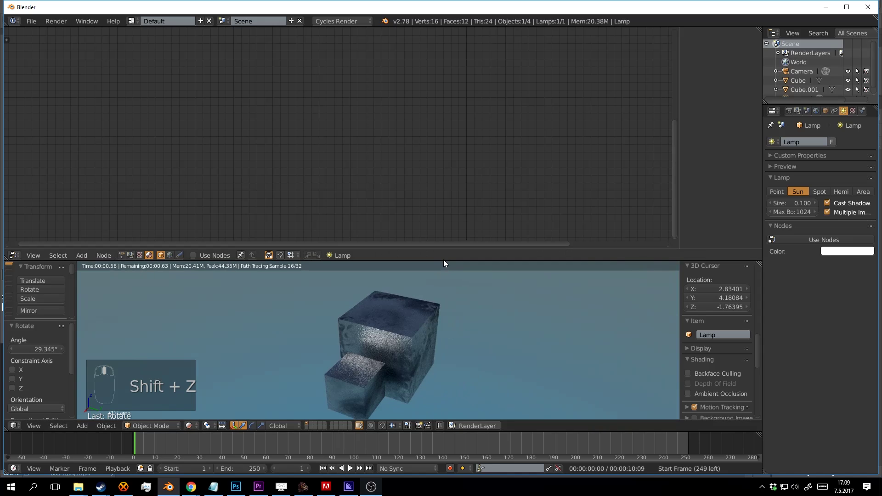
Step: Select the large cube and resize the node editor so that its whole material node tree is displayed
left_click_drag(443, 262, 441, 187)
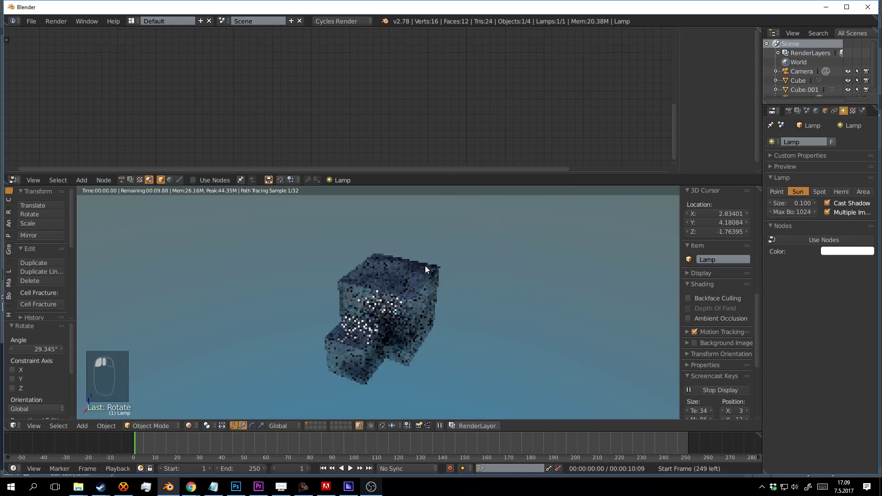
middle_click_drag(426, 265, 368, 302)
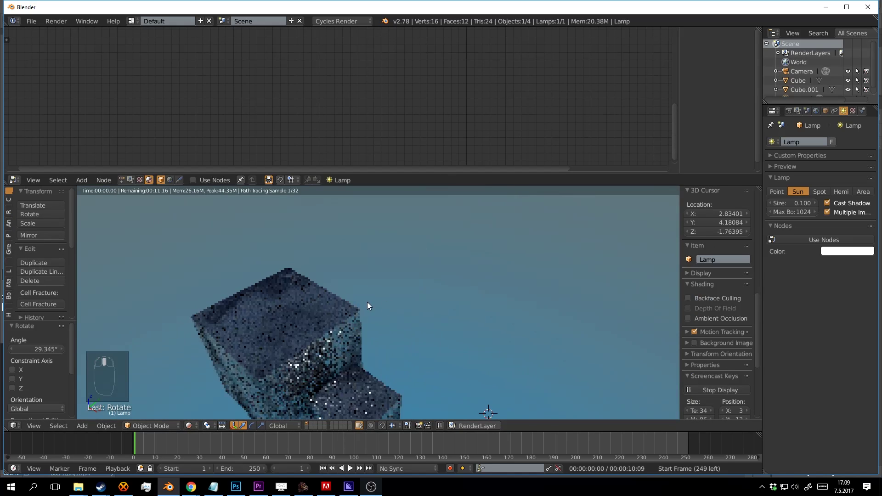
right_click(319, 316)
scroll(472, 122, "down", 3)
middle_click_drag(472, 121, 390, 131)
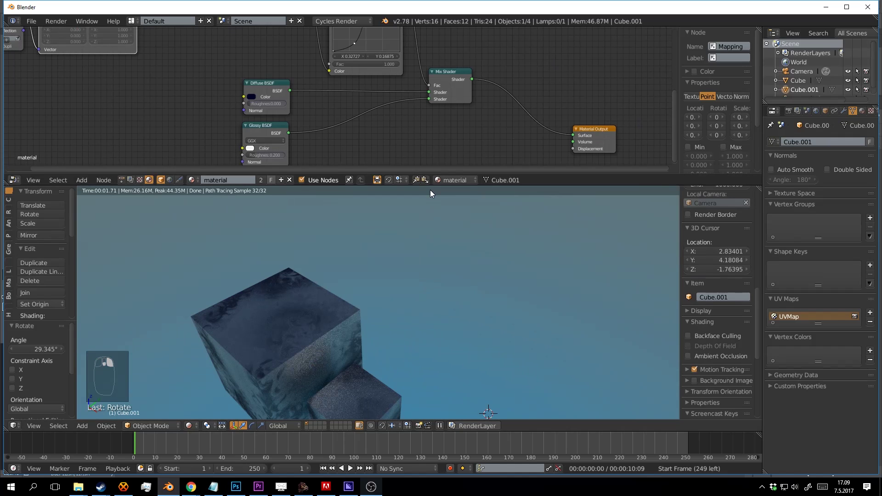
left_click_drag(431, 186, 431, 281)
scroll(410, 216, "down", 2)
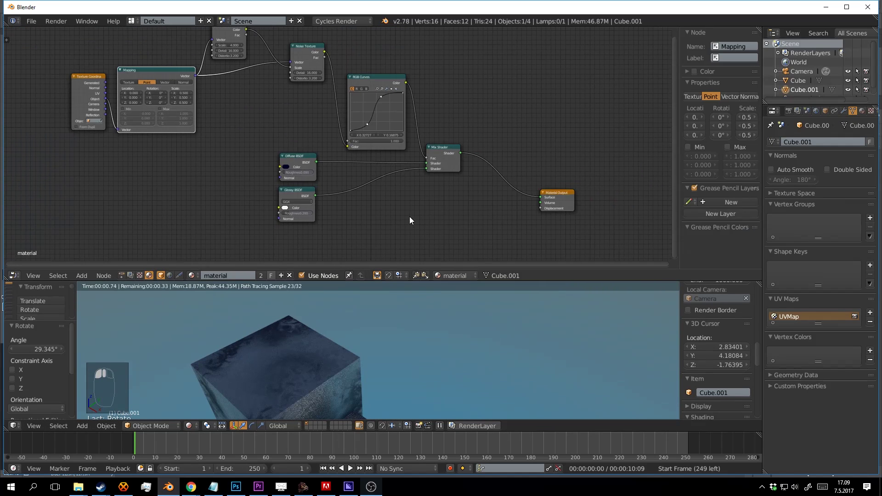
Step: Examine the large cube's sides and top under the new lighting from several angles and distances
middle_click_drag(323, 199, 407, 216)
middle_click_drag(339, 314, 436, 432)
middle_click_drag(450, 442, 437, 414)
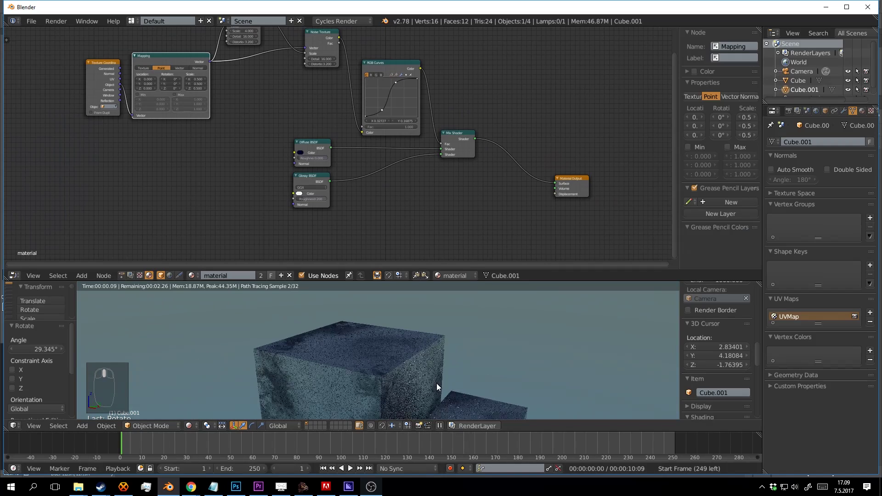
middle_click_drag(436, 383, 413, 324)
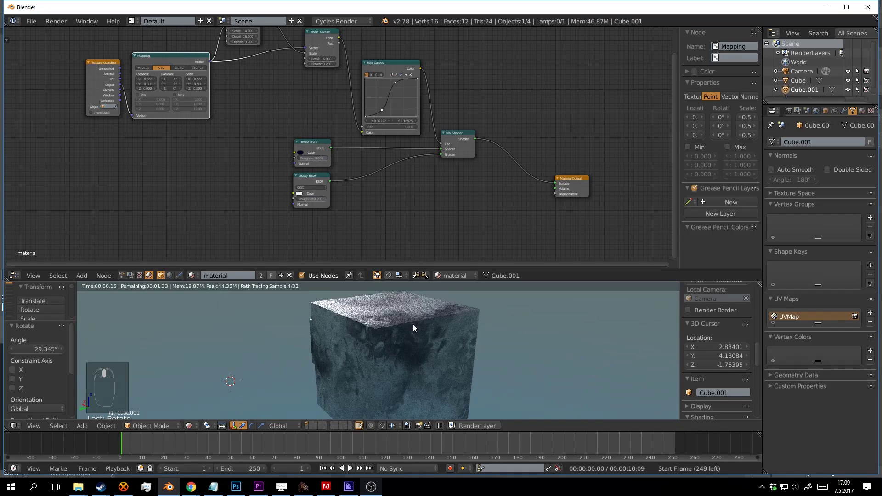
scroll(401, 345, "up", 3)
scroll(401, 344, "down", 3)
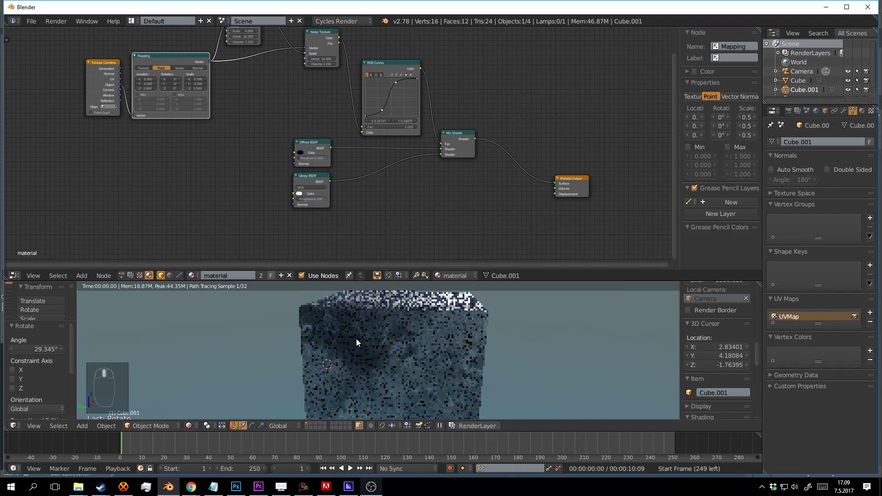
middle_click_drag(431, 232, 461, 243)
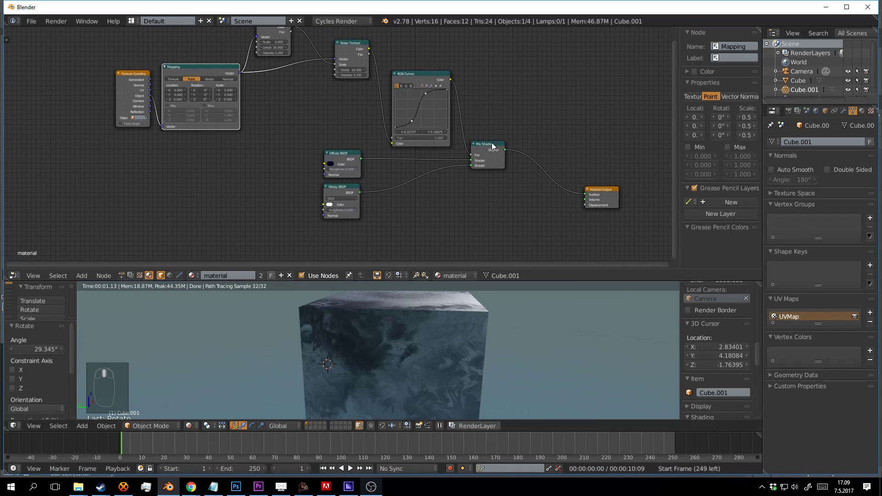
Step: Move the RGB Curves and Diffuse BSDF nodes slightly upward to spread out the node tree
left_click_drag(439, 81, 442, 69)
middle_click_drag(452, 314, 465, 367)
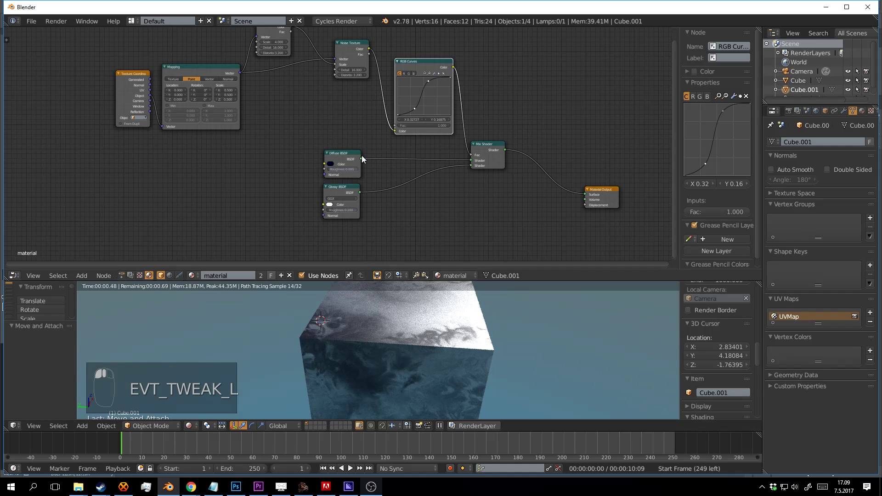
left_click_drag(344, 155, 344, 144)
scroll(344, 144, "up", 1)
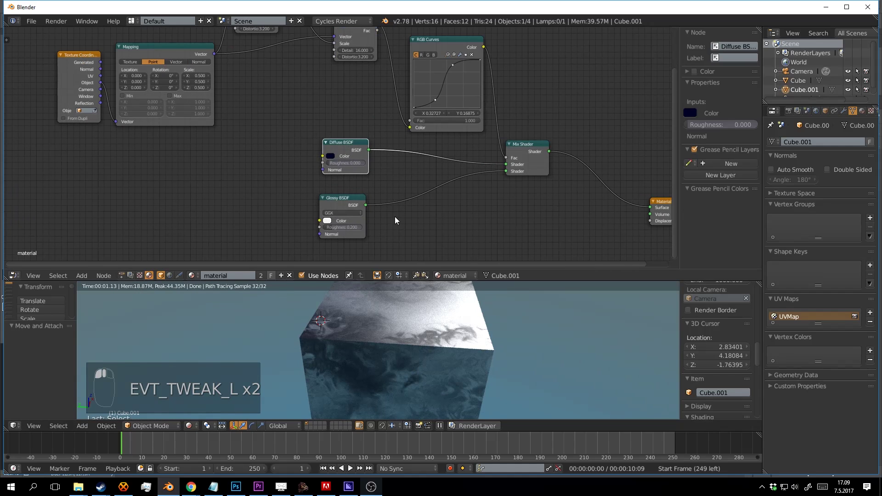
middle_click_drag(397, 216, 443, 186)
scroll(444, 185, "down", 4)
middle_click_drag(420, 135, 398, 165)
Step: Shift the Texture Coordinate, Mapping, both Noise Texture and RGB Curves nodes away from the shaders, and inspect the cube's top face
left_click_drag(187, 95, 114, 92)
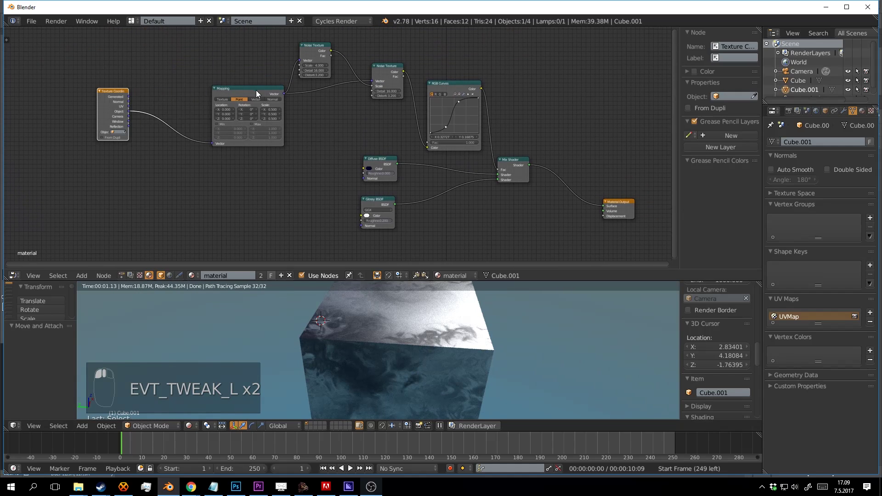
left_click_drag(255, 91, 187, 91)
left_click_drag(315, 46, 272, 35)
left_click_drag(389, 67, 332, 59)
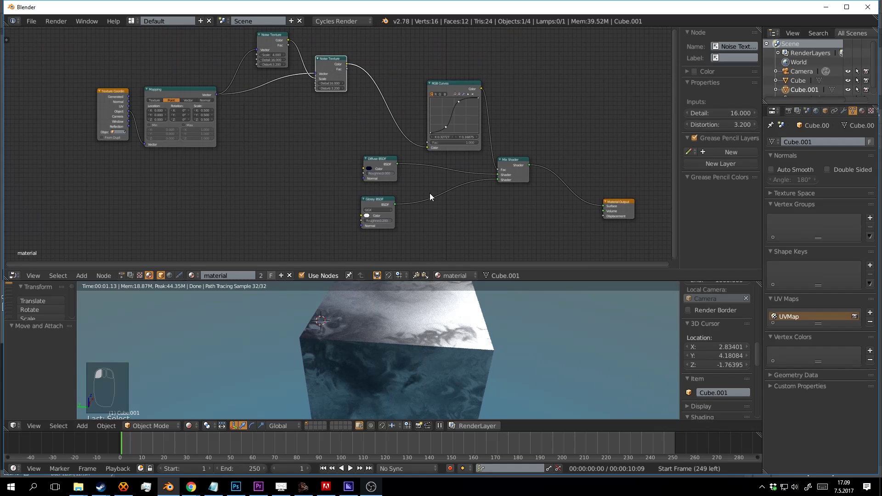
scroll(374, 319, "up", 4)
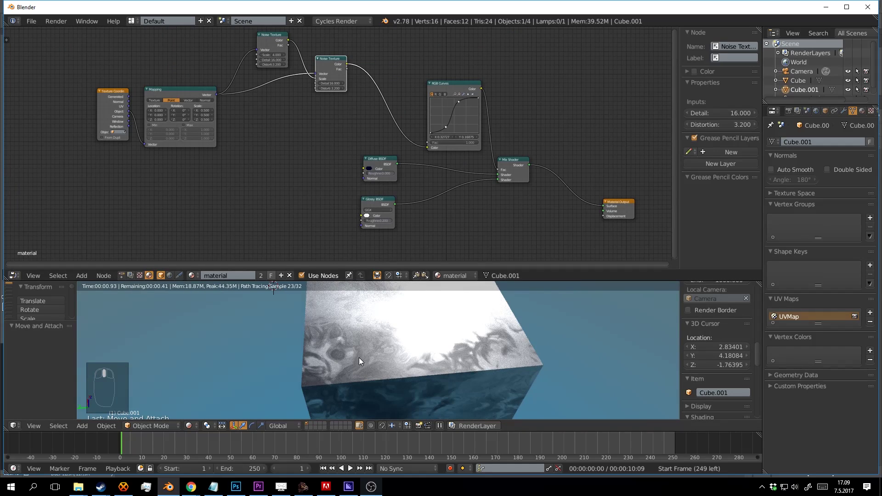
left_click_drag(451, 82, 417, 57)
middle_click_drag(433, 374, 435, 313)
scroll(434, 345, "down", 2)
scroll(438, 150, "up", 1)
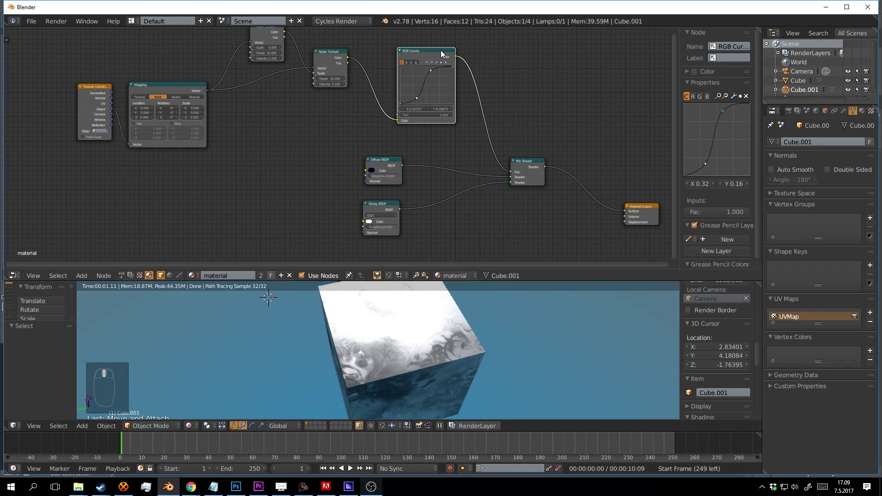
Step: Link the RGB Curves Color output to the Glossy BSDF's Roughness input and move both BSDF nodes closer to the Mix Shader
left_click_drag(441, 53, 459, 204)
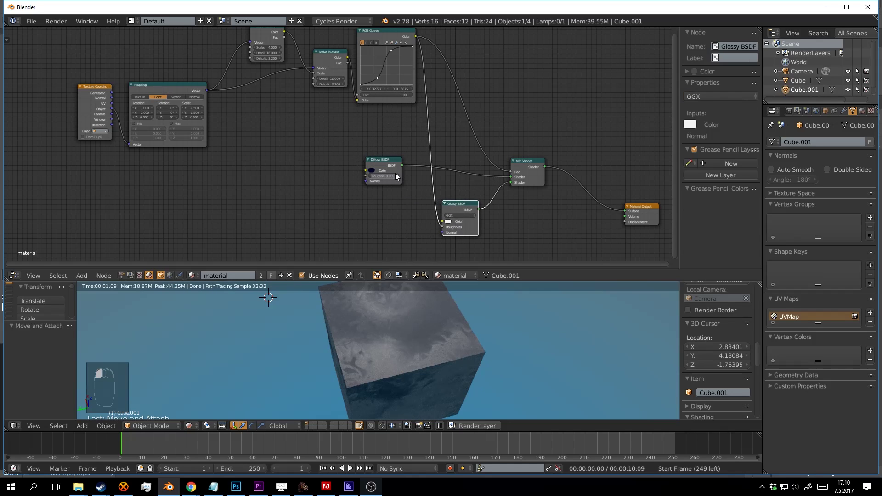
left_click_drag(389, 160, 466, 162)
middle_click_drag(528, 352, 473, 334)
Step: Rearrange the Mix Shader, Material Output, Diffuse BSDF and Glossy BSDF nodes into a compact row after the RGB Curves
middle_click_drag(530, 157, 397, 146)
left_click_drag(392, 154, 487, 122)
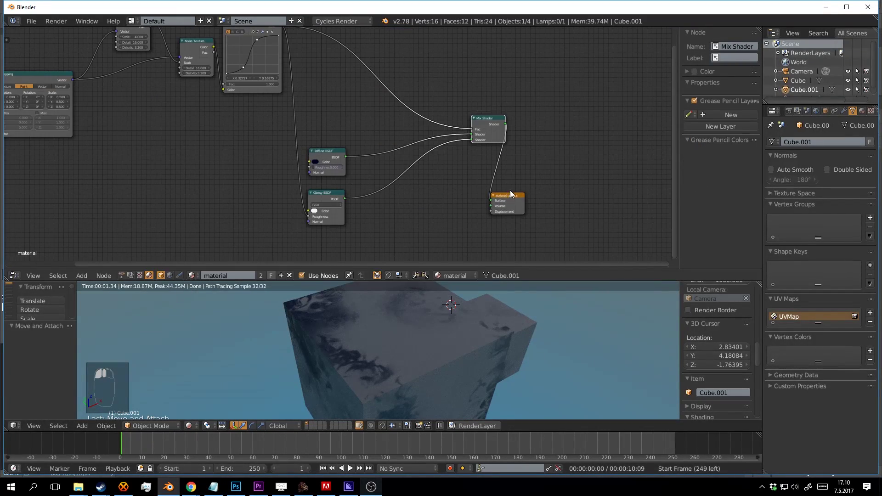
left_click_drag(508, 199, 560, 120)
left_click_drag(330, 155, 372, 122)
middle_click_drag(352, 137, 368, 180)
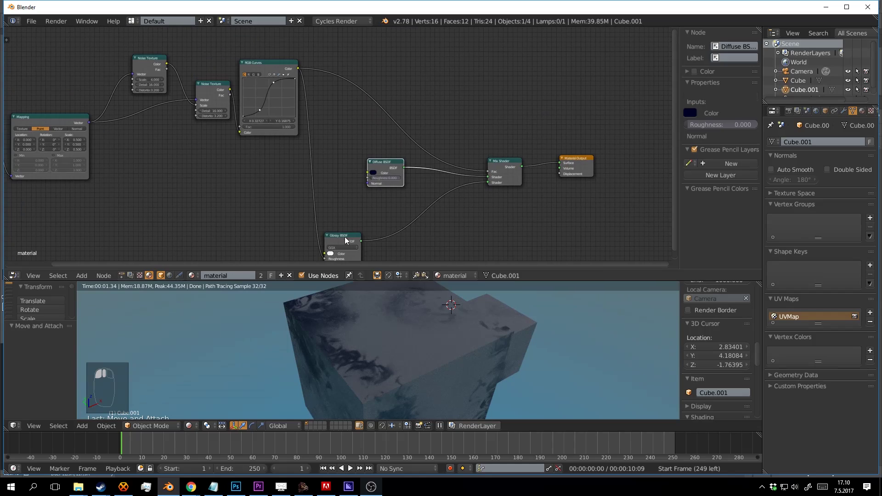
left_click_drag(345, 238, 401, 201)
middle_click_drag(391, 205, 392, 178)
Step: Align the Diffuse BSDF node above the Glossy BSDF and inspect the roughness variation on both cubes
scroll(425, 319, "up", 4)
middle_click_drag(432, 324, 466, 334)
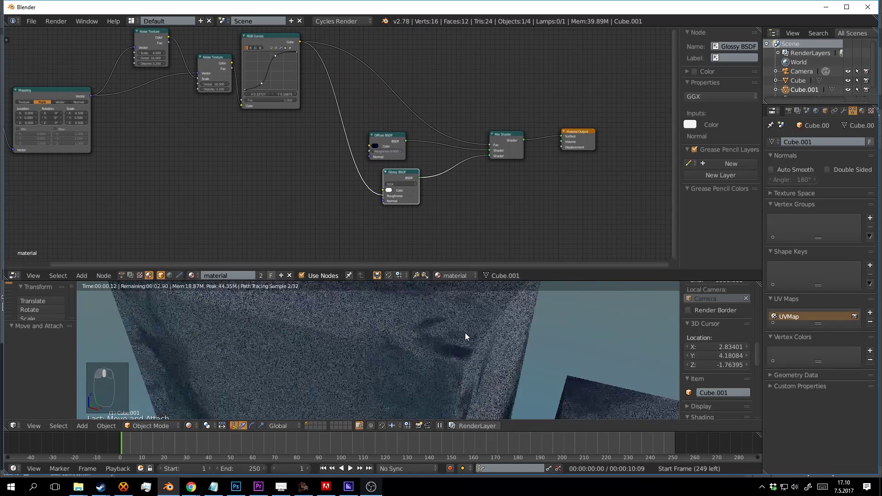
scroll(466, 336, "down", 4)
left_click_drag(393, 142, 411, 144)
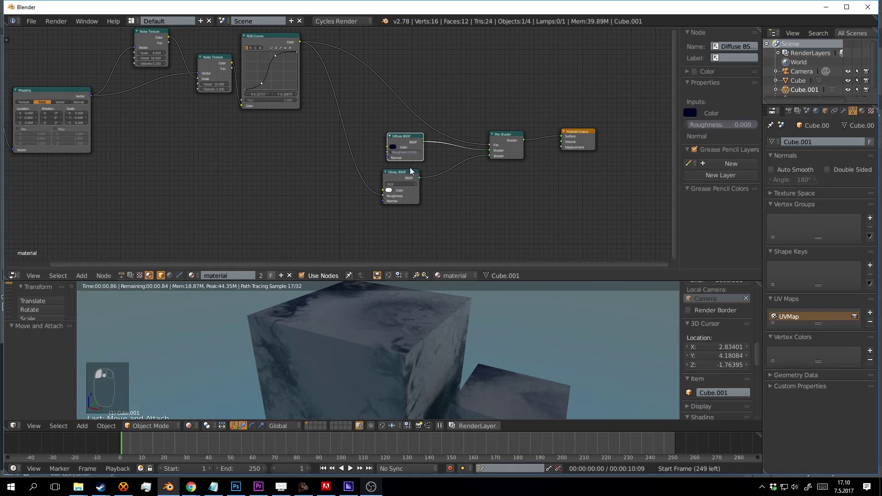
left_click(410, 172)
scroll(289, 170, "up", 2)
middle_click_drag(428, 332, 440, 356)
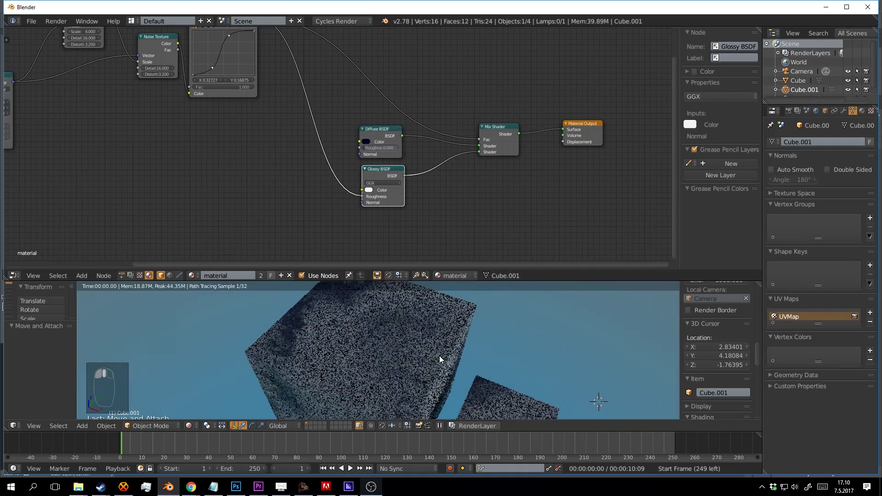
Step: Add a ColorRamp node on the link between the RGB Curves output and the Glossy BSDF's Roughness input
middle_click_drag(285, 183, 327, 139)
middle_click_drag(316, 99, 303, 114)
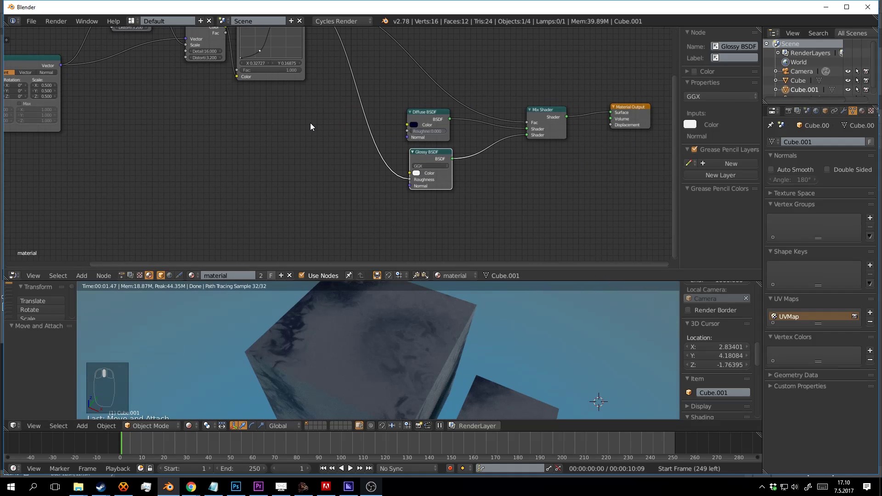
key("shift+a")
mouse_move(304, 102)
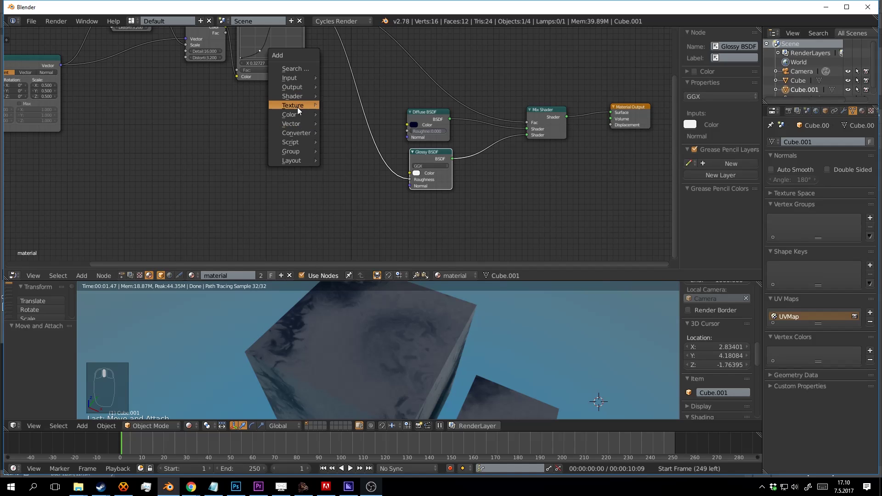
mouse_move(296, 118)
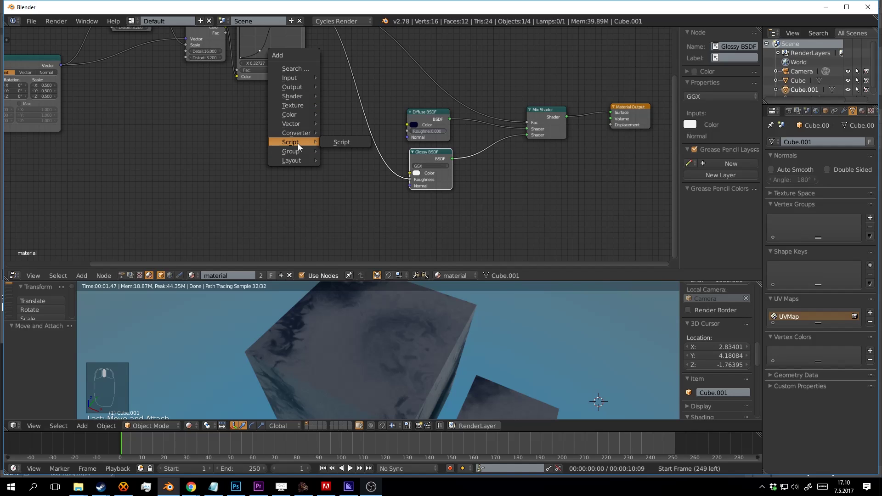
mouse_move(304, 78)
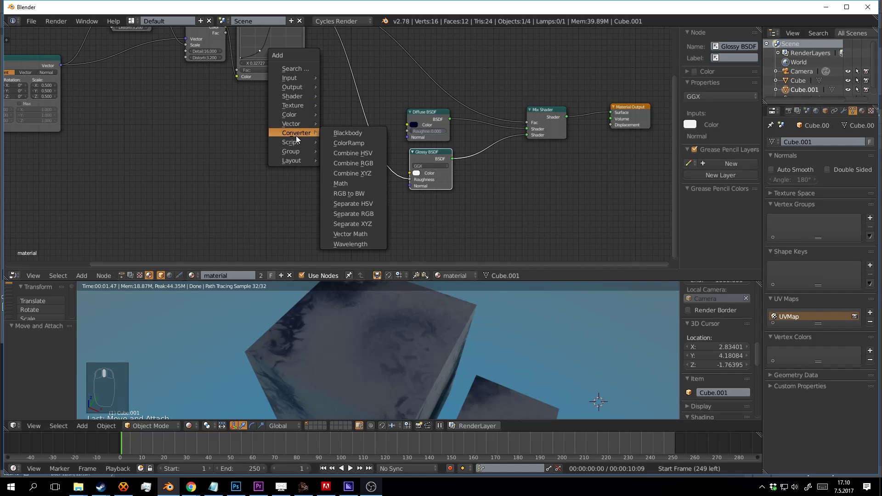
mouse_move(296, 155)
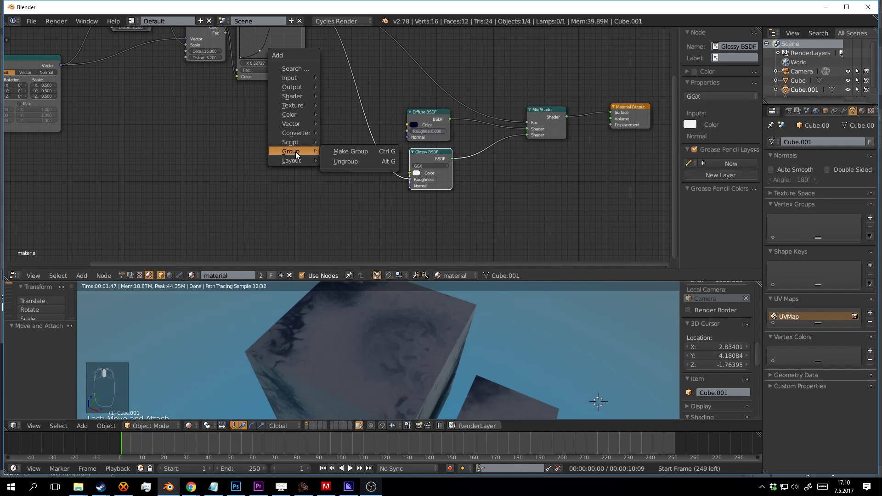
left_click(286, 67)
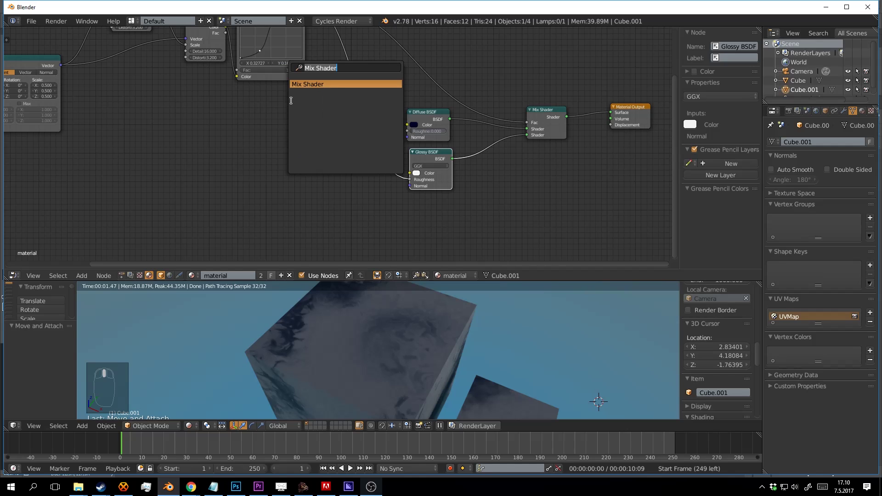
type("ram")
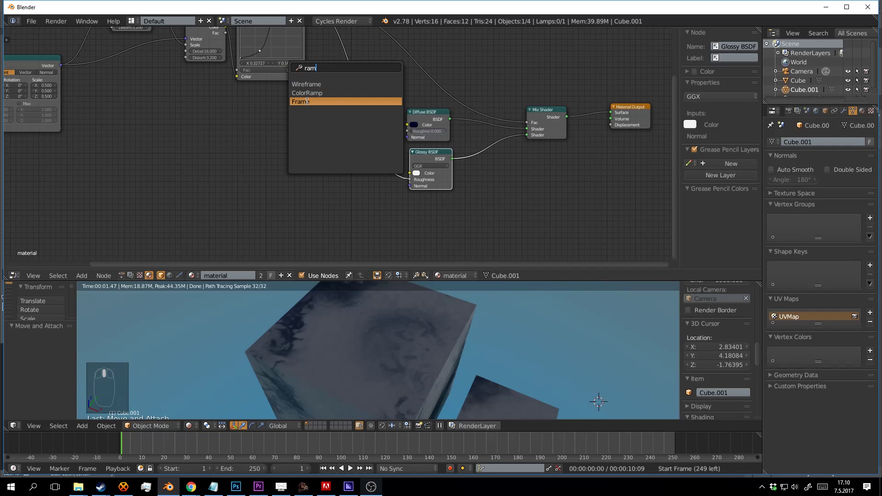
left_click(307, 92)
left_click(318, 105)
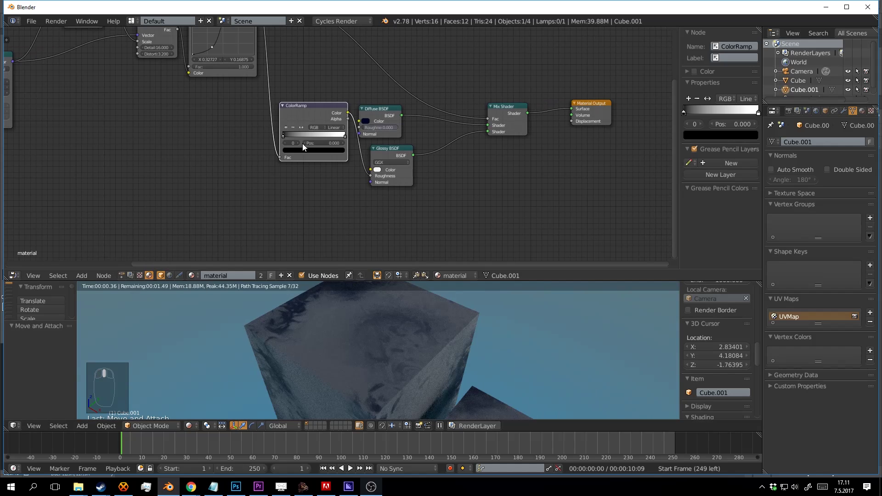
Step: Set the ColorRamp's black stop to position 0.364 and its white stop to 0.650, and view the cubes' sides
mouse_move(287, 136)
left_mouse_down()
mouse_move(336, 138)
mouse_move(300, 133)
left_mouse_up()
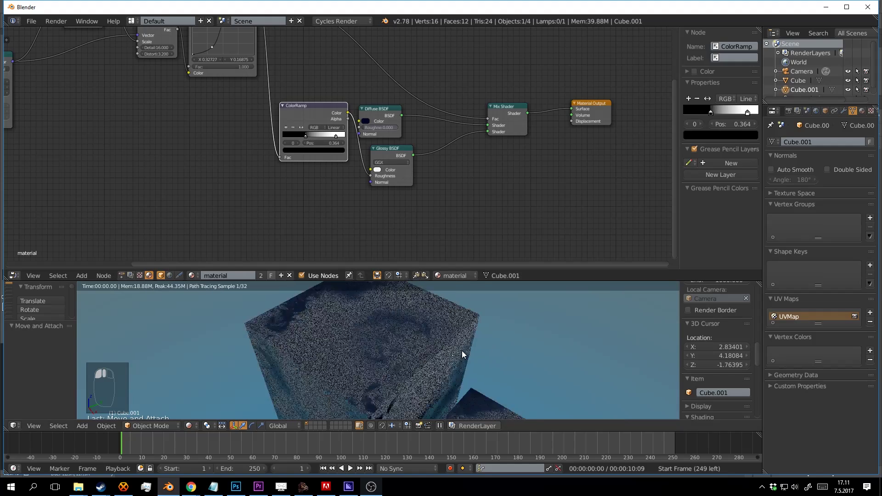
middle_click_drag(457, 342, 401, 286)
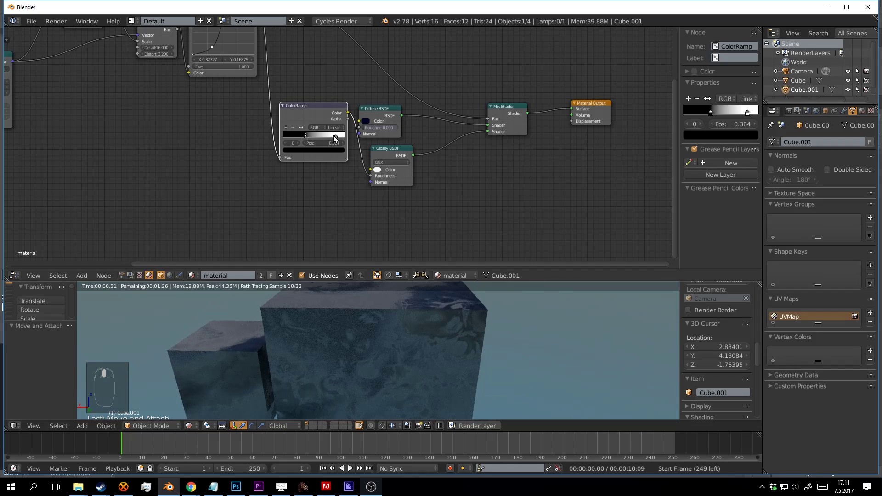
left_click_drag(336, 136, 322, 138)
middle_click_drag(437, 305, 395, 303)
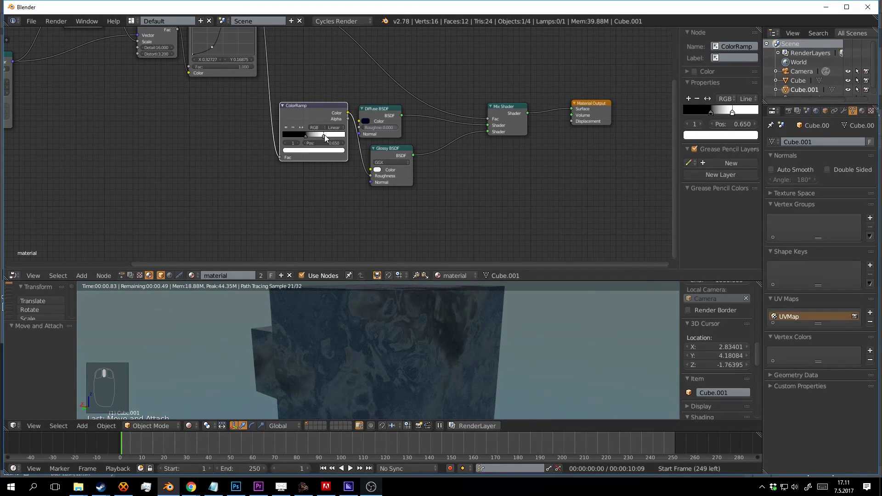
Step: Flip the ColorRamp, set its black stop to position 0.945 and its white stop to 0.100, and check the cubes
mouse_move(324, 134)
left_mouse_down()
mouse_move(282, 134)
mouse_move(323, 135)
left_mouse_up()
middle_click_drag(393, 293, 453, 340)
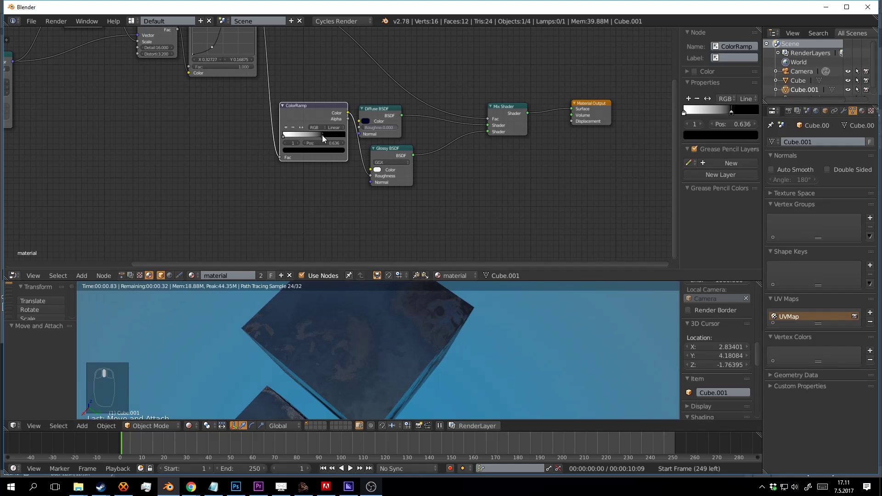
left_click_drag(323, 136, 341, 138)
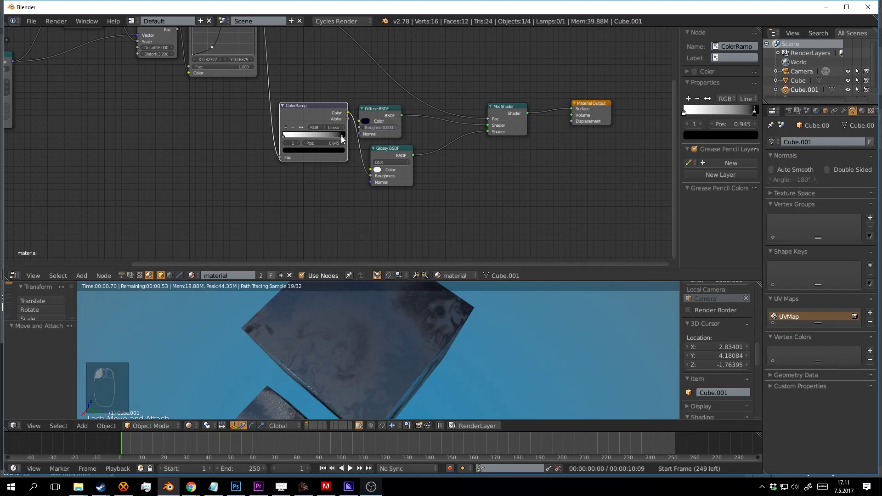
left_click_drag(287, 138, 294, 138)
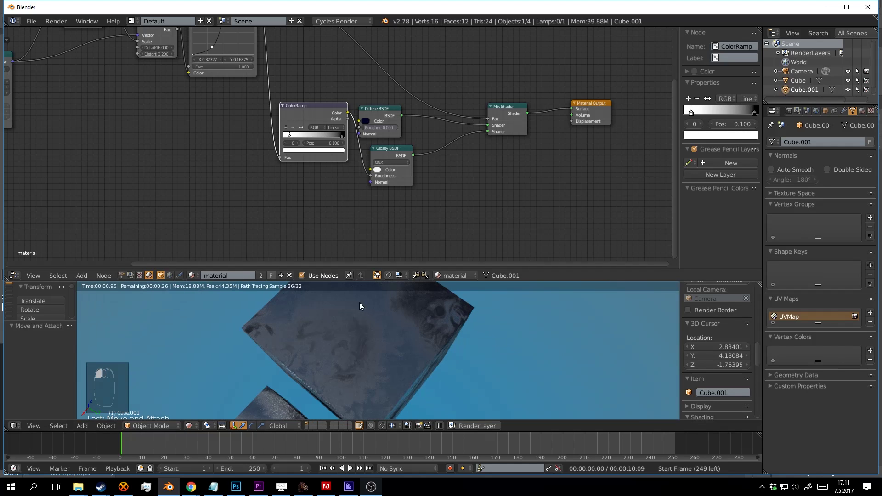
middle_click_drag(360, 303, 388, 305)
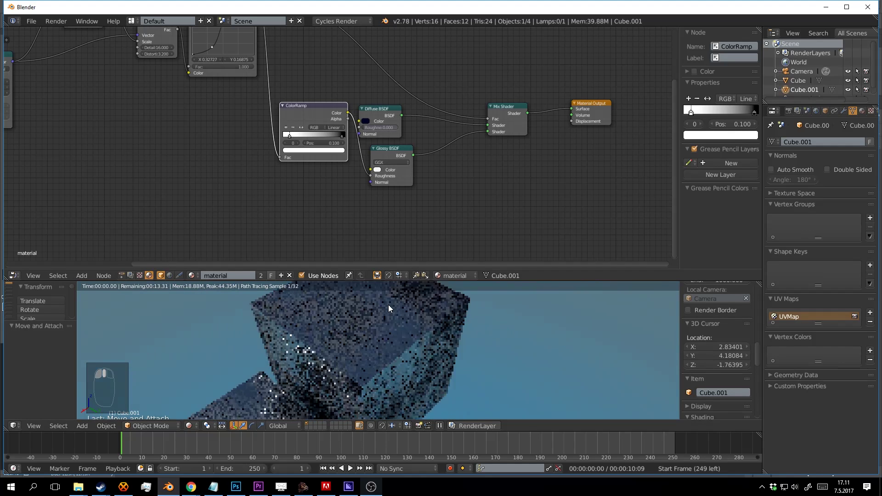
Step: Cut the link from the ColorRamp to the Glossy BSDF and set the Glossy Roughness to a uniform 0.5
left_click(339, 137)
middle_click_drag(343, 132, 258, 120)
scroll(253, 98, "up", 3)
left_click_drag(217, 86, 193, 133)
middle_click_drag(230, 152, 313, 102)
scroll(321, 104, "up", 1)
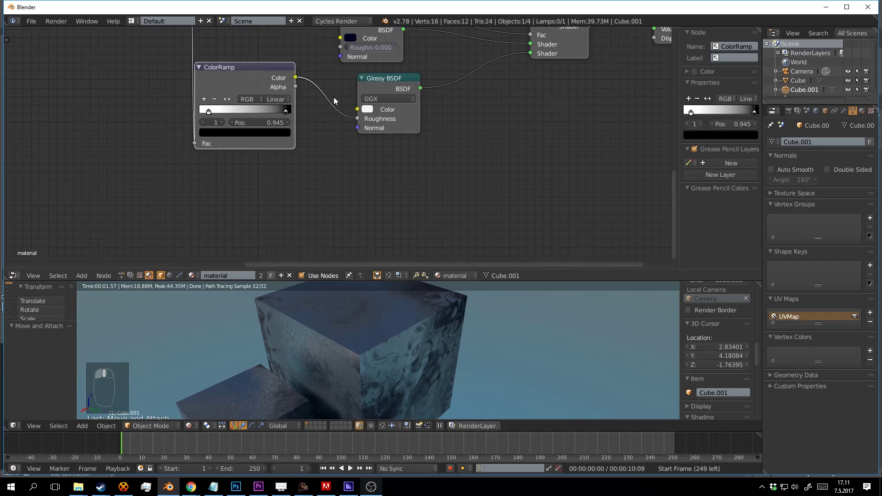
right_click_drag(341, 77, 369, 122, "ctrl")
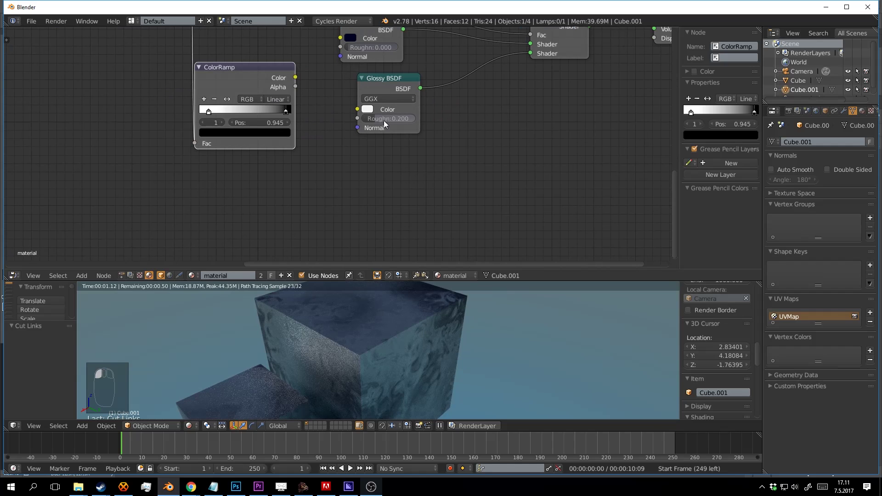
mouse_move(384, 120)
left_mouse_down()
mouse_move(416, 121)
mouse_move(391, 119)
left_mouse_up()
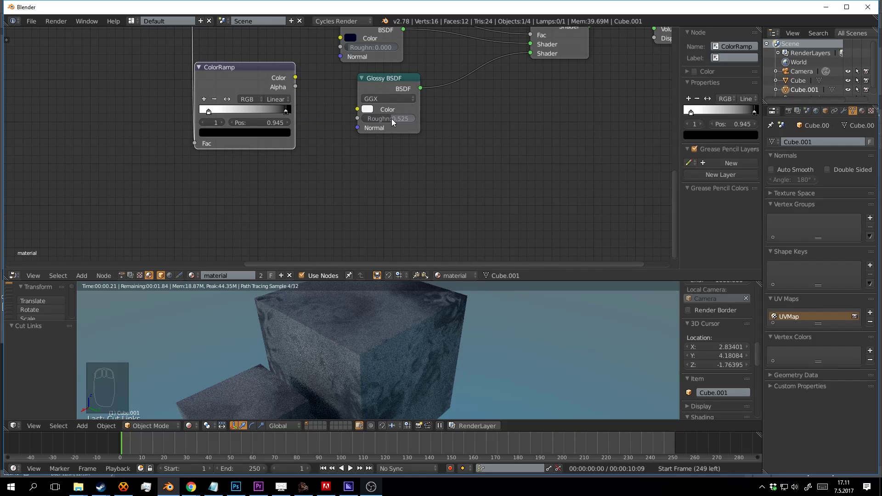
left_click(391, 118)
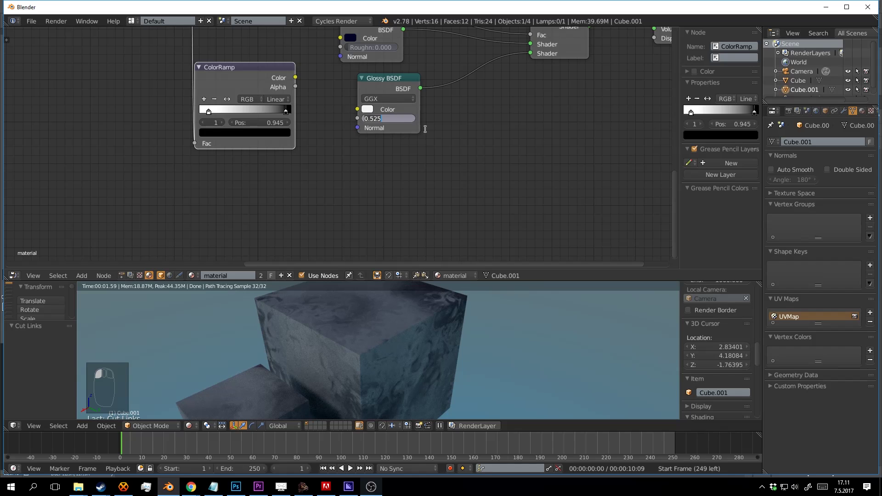
type(".5")
key("Return")
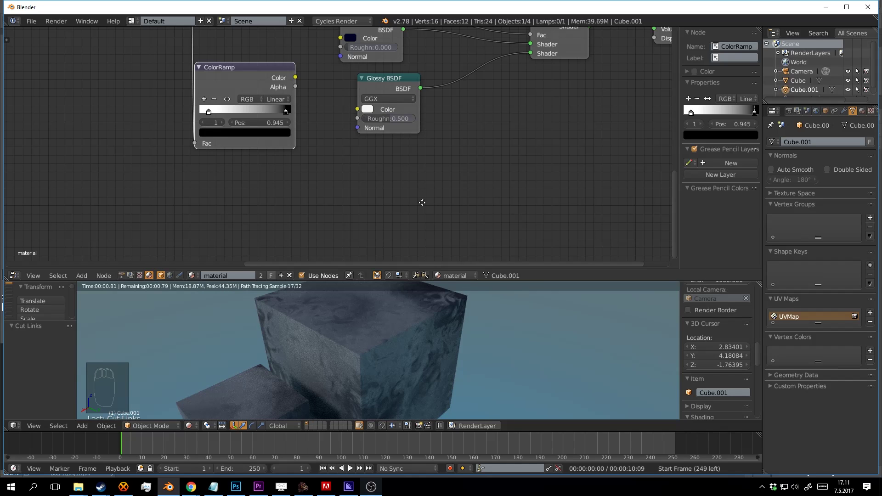
Step: Link the ColorRamp's Color output to the Glossy BSDF's Roughness input
scroll(278, 90, "up", 1)
left_click_drag(256, 56, 263, 64)
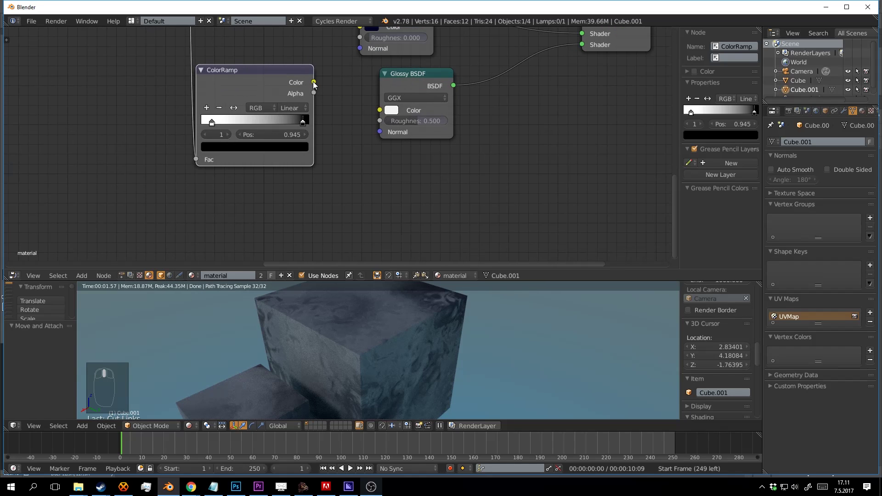
left_click_drag(314, 83, 379, 121)
scroll(331, 127, "up", 1)
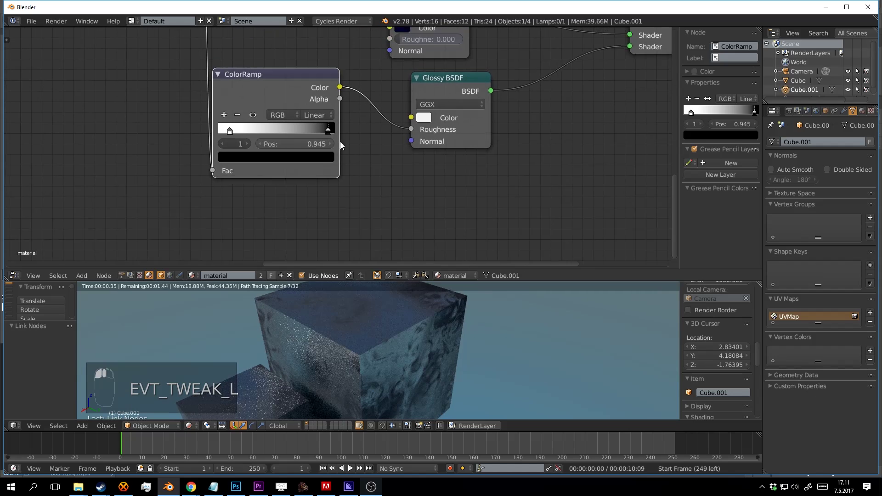
Step: Set the ColorRamp's black stop to position 0.900 and lighten its color to dark grey
left_click_drag(328, 130, 321, 130)
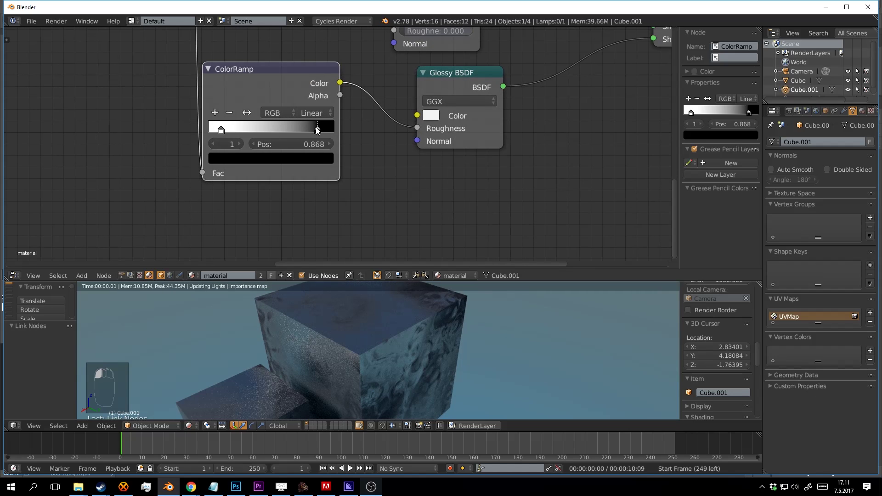
left_click(320, 159)
left_click_drag(308, 236, 308, 173)
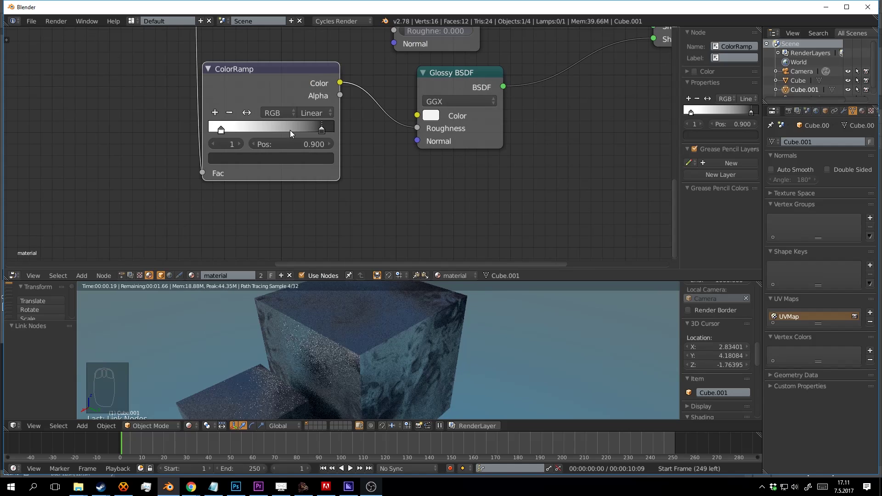
Step: Darken the ColorRamp's white stop to a grey of RGB 0.469 and inspect the reflections on the cube faces
left_click(221, 129)
left_click(236, 161)
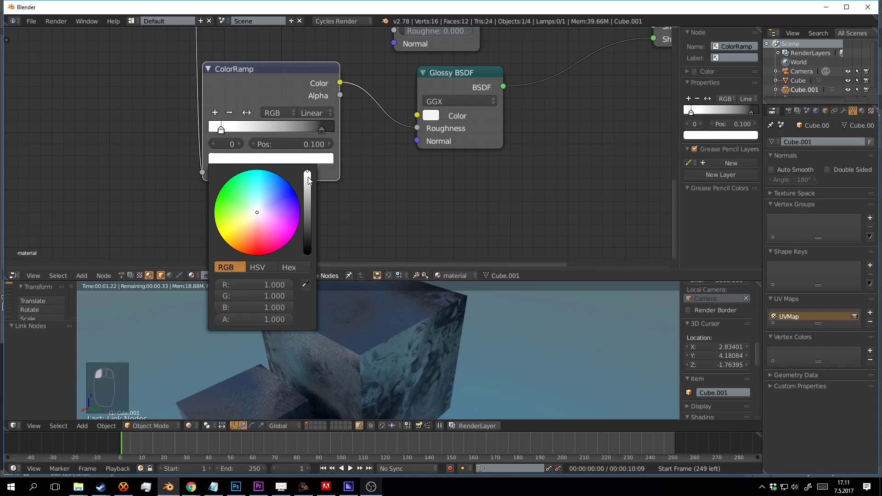
mouse_move(309, 180)
left_mouse_down()
mouse_move(307, 213)
mouse_move(308, 196)
left_mouse_up()
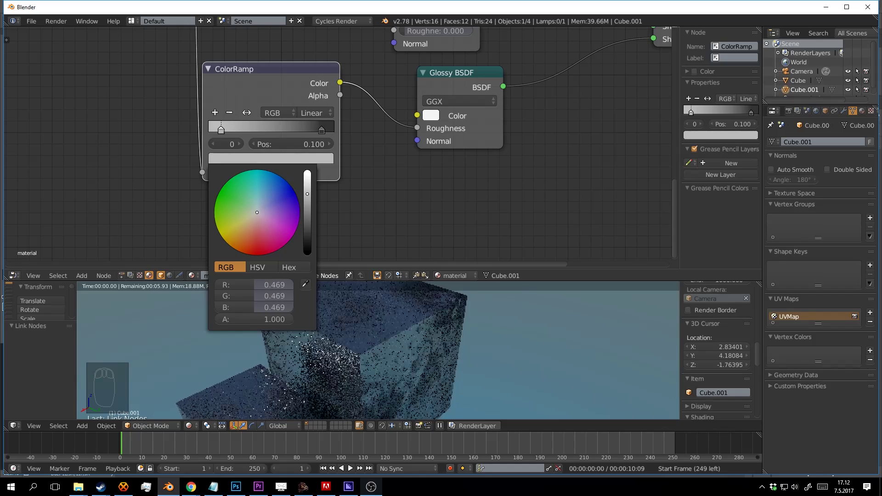
middle_click_drag(478, 308, 420, 343)
middle_click_drag(421, 181, 393, 173)
middle_click_drag(478, 314, 450, 356)
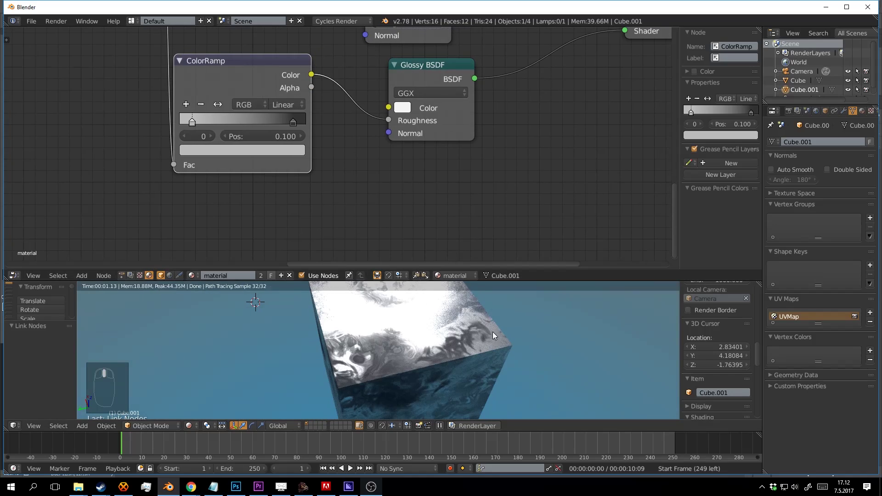
middle_click_drag(492, 332, 465, 311)
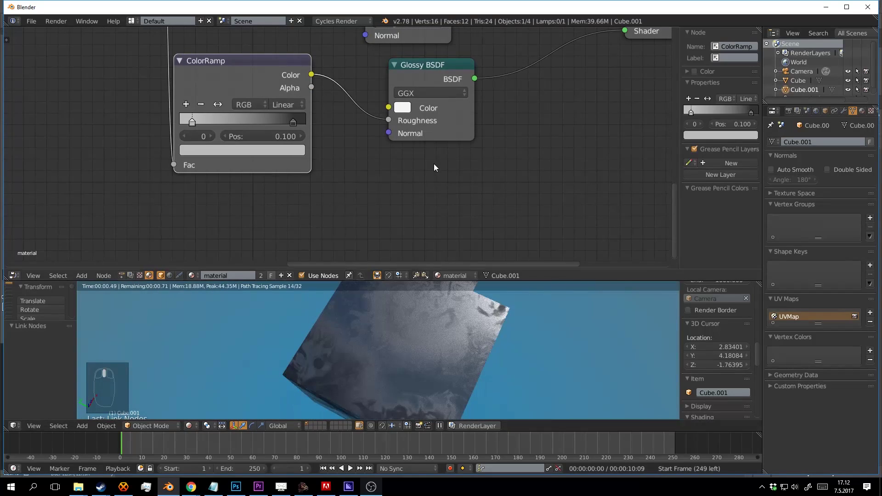
Step: Shift the Diffuse BSDF and Glossy BSDF nodes away from the ColorRamp and closer to the Mix Shader
middle_click_drag(434, 163, 368, 167)
scroll(368, 167, "up", 1)
middle_click_drag(418, 68, 374, 161)
left_click_drag(318, 96, 359, 98)
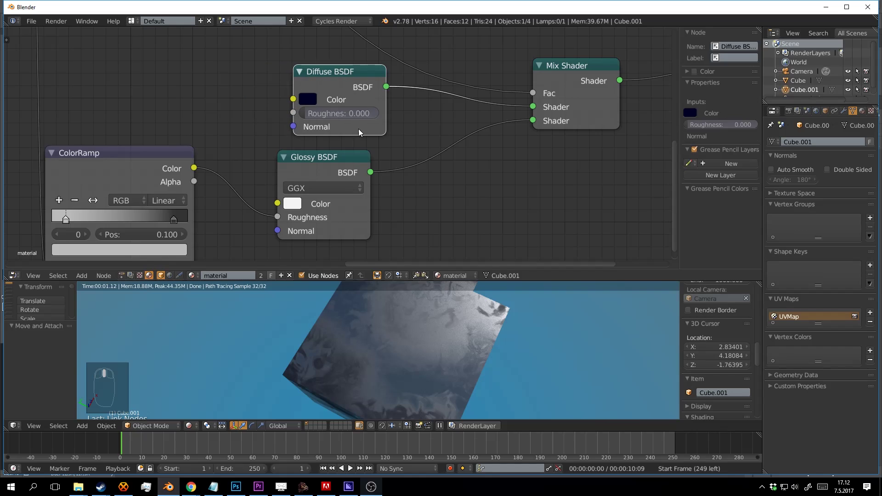
left_click_drag(362, 174, 384, 175)
scroll(501, 357, "down", 2)
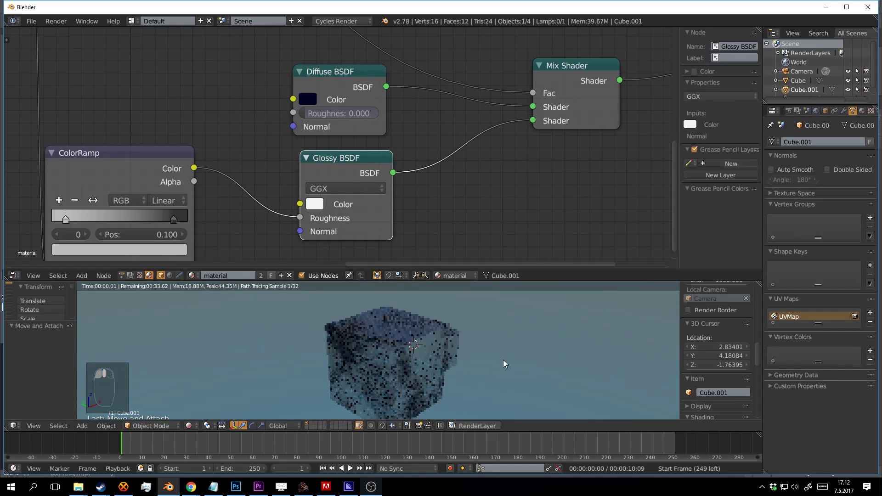
middle_click_drag(503, 360, 429, 329)
left_click_drag(355, 76, 372, 78)
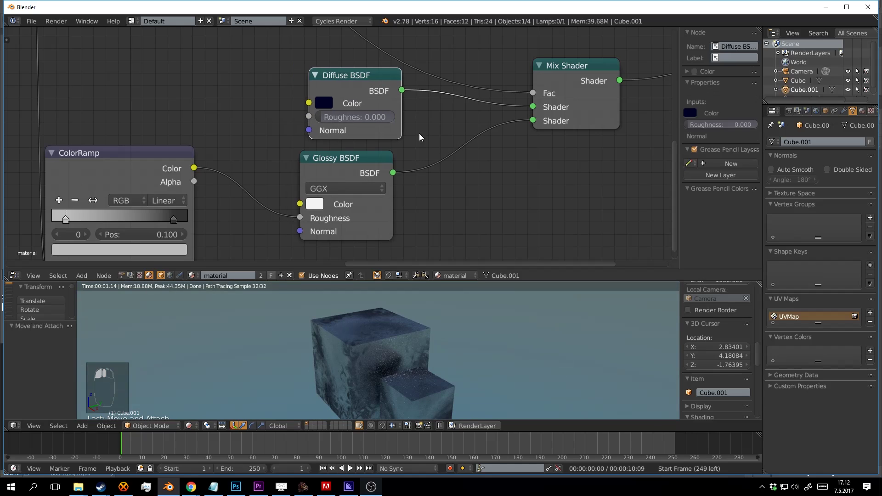
Step: Tint the Glossy BSDF's color to a pale yellowish off-white and check both cubes
scroll(342, 175, "up", 2)
scroll(476, 150, "up", 1)
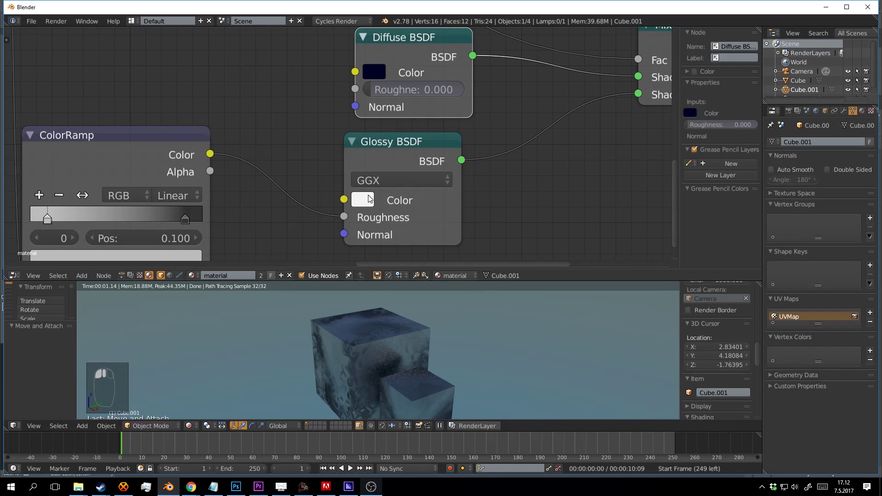
left_click(362, 199)
left_click(441, 240)
left_click_drag(441, 241, 413, 274)
mouse_move(466, 350)
middle_mouse_down()
mouse_move(459, 349)
mouse_move(453, 374)
mouse_move(462, 339)
middle_mouse_up()
scroll(462, 336, "up", 2)
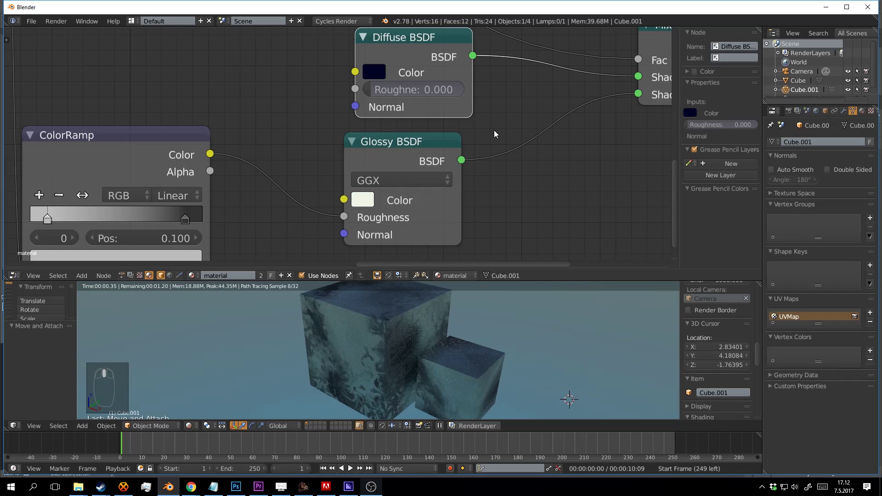
Step: Move the Mix Shader next to the Material Output, bring the Diffuse and Glossy BSDF nodes closer to it, and review the cubes
middle_click_drag(617, 61, 402, 127)
scroll(499, 136, "down", 1)
left_click(402, 127)
left_click_drag(403, 128, 466, 87)
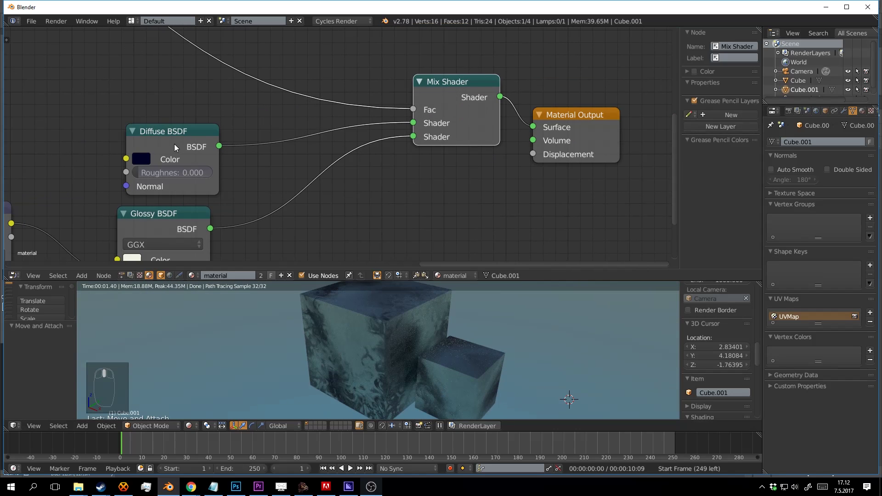
left_click_drag(174, 144, 243, 115)
left_click_drag(156, 216, 234, 186)
scroll(347, 147, "down", 5)
middle_click_drag(164, 179, 359, 175)
scroll(405, 135, "down", 4)
scroll(384, 233, "up", 3)
middle_click_drag(388, 290, 388, 337)
scroll(410, 311, "up", 2)
scroll(374, 318, "down", 4)
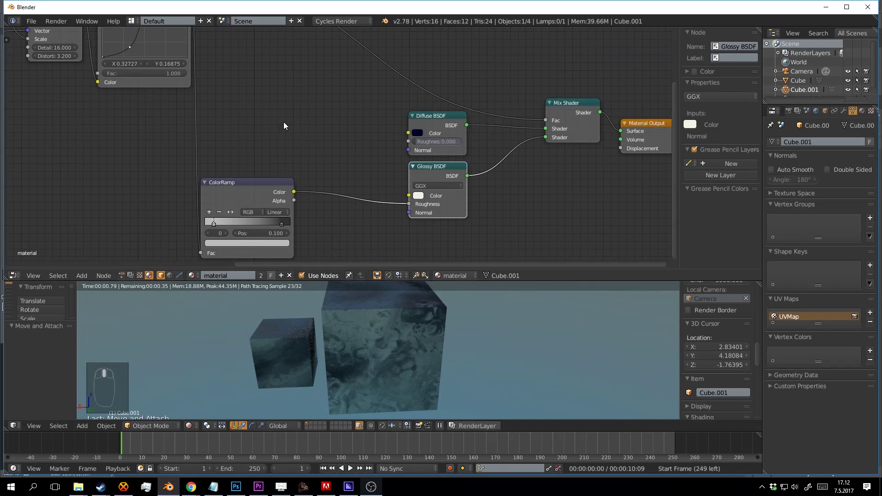
Step: Examine the material's reflections on the top and side faces of both cubes from several angles and distances
scroll(285, 124, "down", 1)
middle_click_drag(447, 335, 386, 335)
scroll(386, 332, "up", 1)
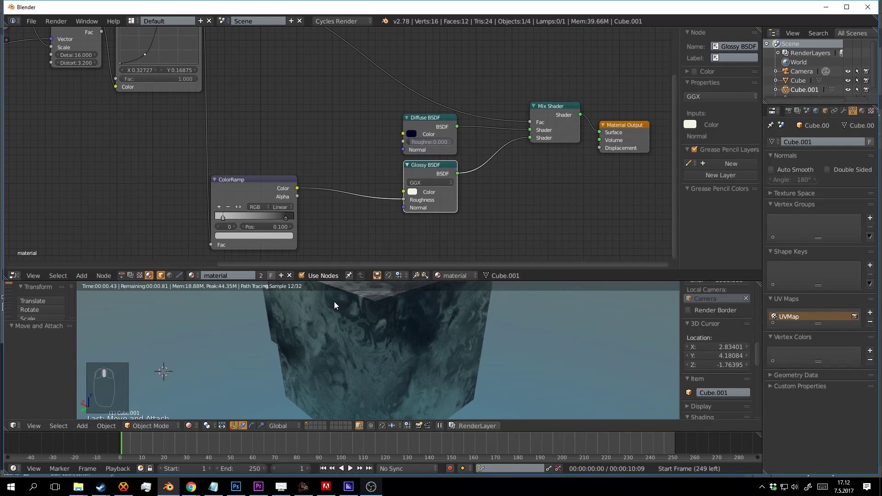
middle_click_drag(346, 304, 430, 412)
scroll(387, 306, "down", 3)
scroll(408, 321, "up", 2)
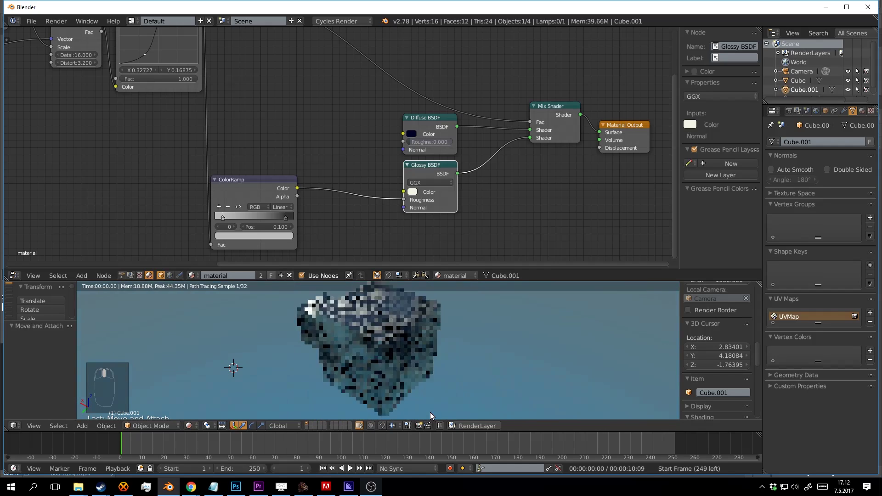
Step: Collapse the ColorRamp and RGB Curves nodes, moving the ColorRamp up and the RGB Curves down to tidy the node tree
left_click(215, 180)
left_click(217, 179)
left_click(218, 180)
left_click_drag(219, 180, 257, 101)
middle_click_drag(279, 161, 387, 321)
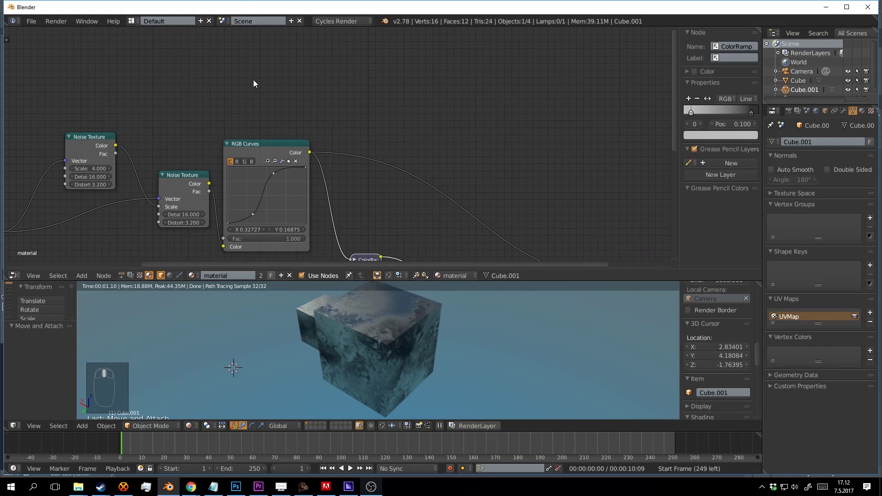
left_click(227, 142)
left_click(228, 143)
left_click_drag(236, 145, 264, 224)
Step: Start adding a Vector node in the empty area below the collapsed ColorRamp, beside the Glossy BSDF
middle_click_drag(373, 196, 318, 153)
key("shift+a")
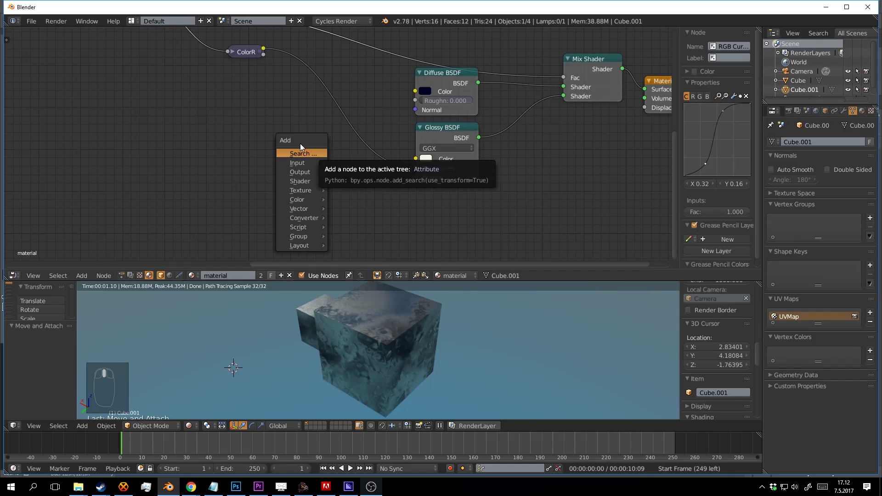
mouse_move(319, 190)
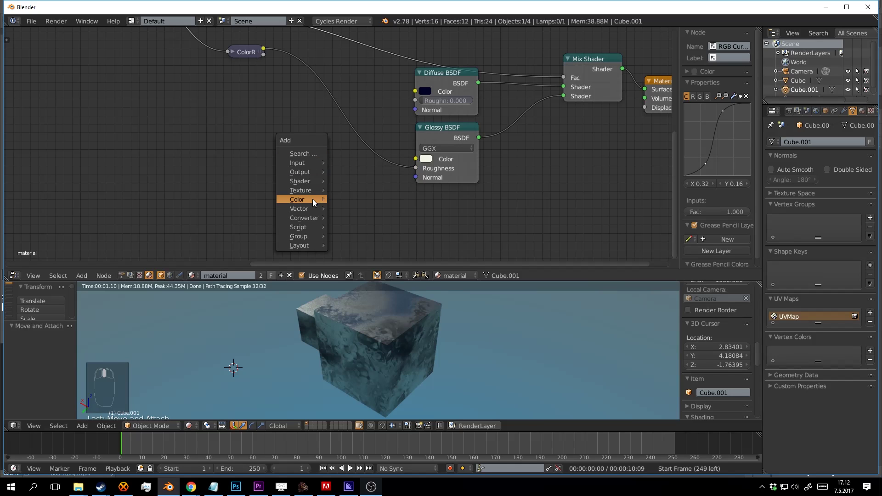
mouse_move(312, 212)
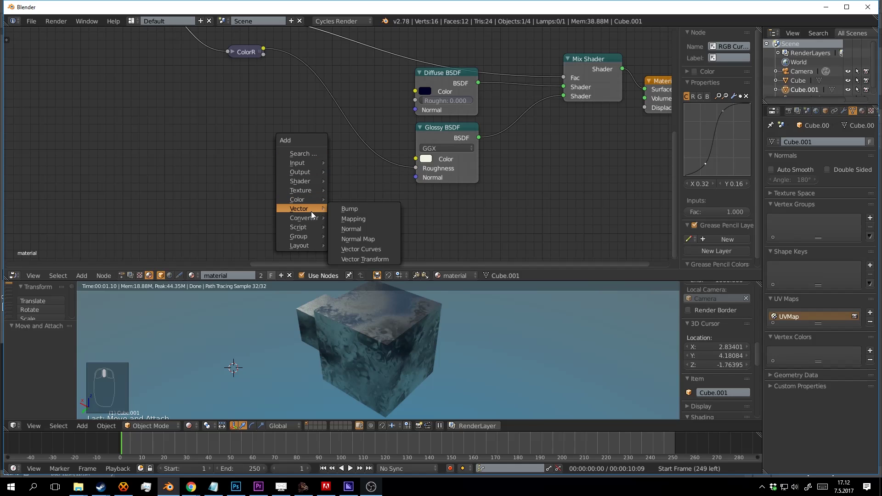
Step: Add a Bump node and connect its Normal output to the Normal inputs of the Glossy BSDF and Diffuse BSDF
left_click(356, 211)
left_click(265, 130)
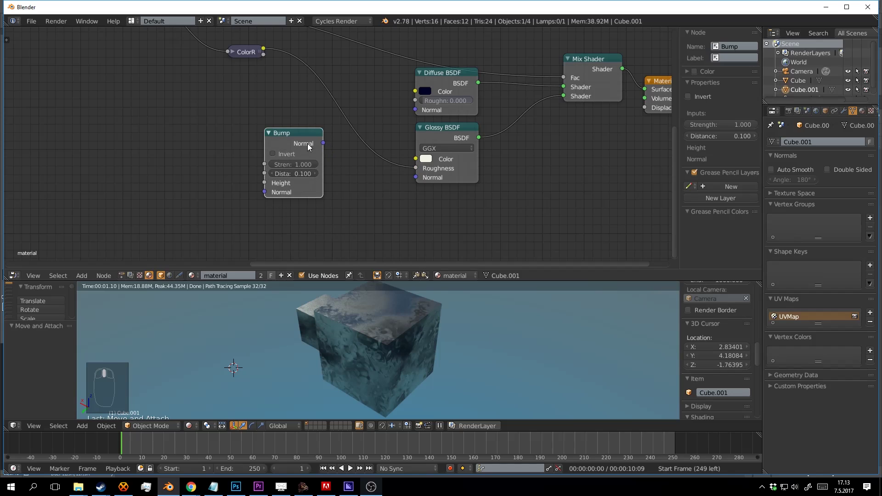
middle_click_drag(332, 155, 336, 192)
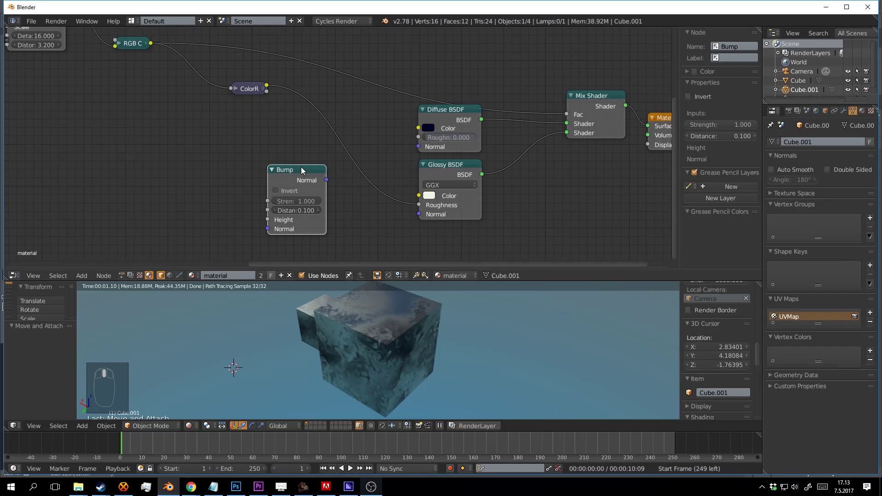
left_click_drag(301, 169, 352, 213)
left_click_drag(420, 217, 418, 212)
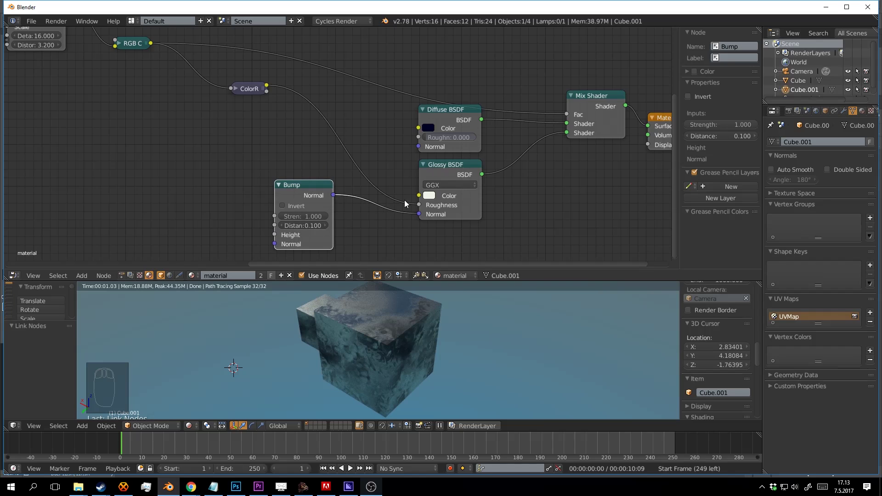
left_click_drag(307, 188, 357, 168)
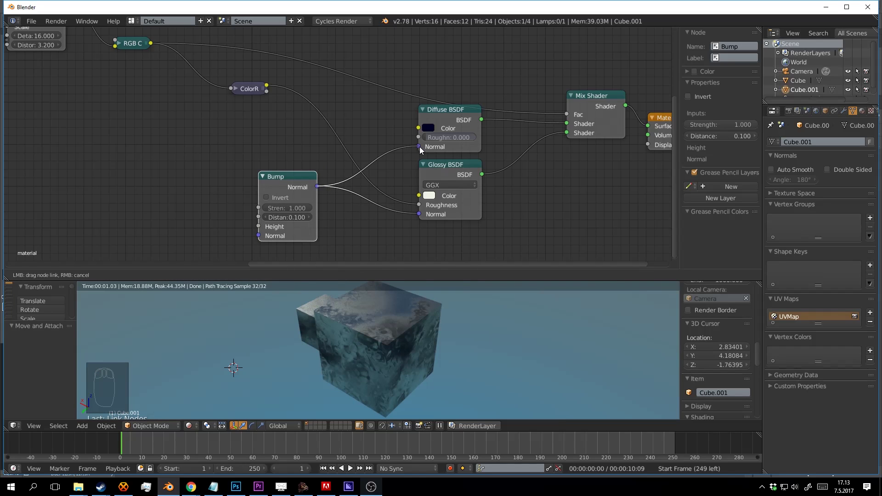
left_click_drag(420, 147, 419, 147)
Step: Reposition the ColorRamp and RGB Curves nodes and connect the RGB Curves output to the Bump node's Height input
middle_click_drag(260, 159, 309, 154)
left_click_drag(291, 85, 296, 94)
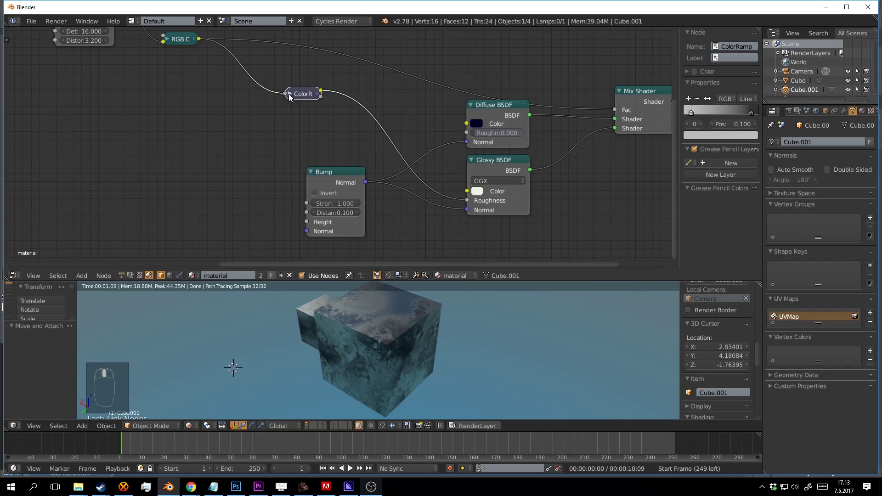
scroll(289, 94, "down", 1)
left_click_drag(201, 58, 251, 195)
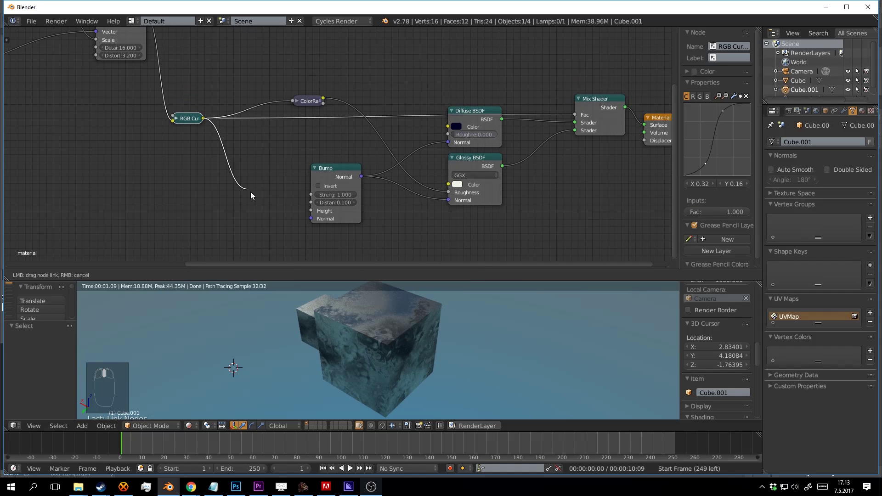
left_click_drag(311, 211, 312, 210)
scroll(333, 214, "up", 1)
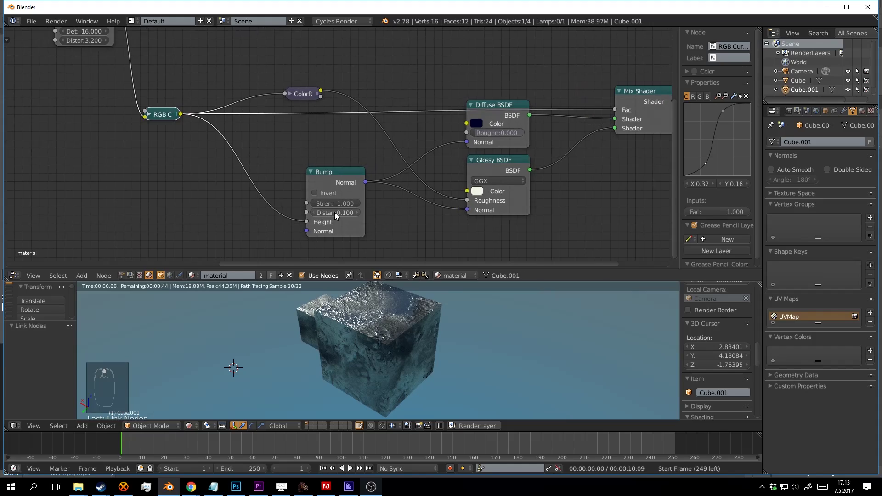
Step: Move the Bump node closer to the shader nodes and enable its Invert option
middle_click_drag(386, 349, 397, 268)
left_click_drag(326, 175, 340, 158)
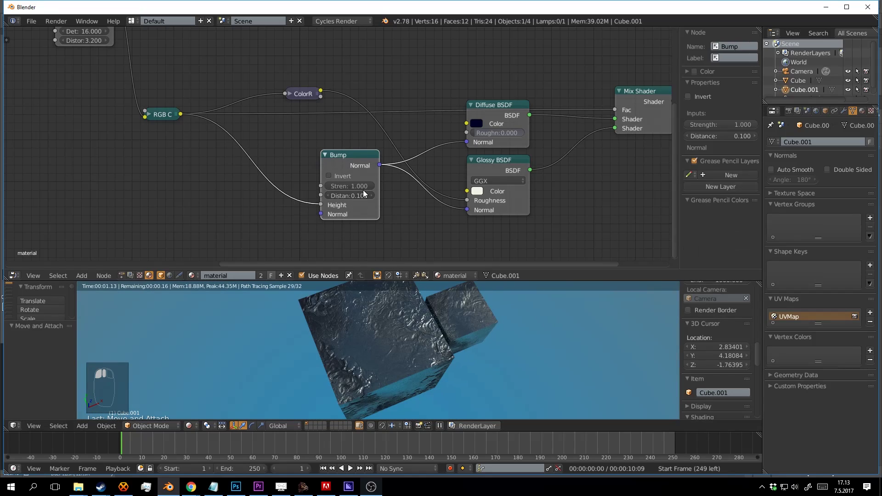
middle_click_drag(455, 324, 423, 351)
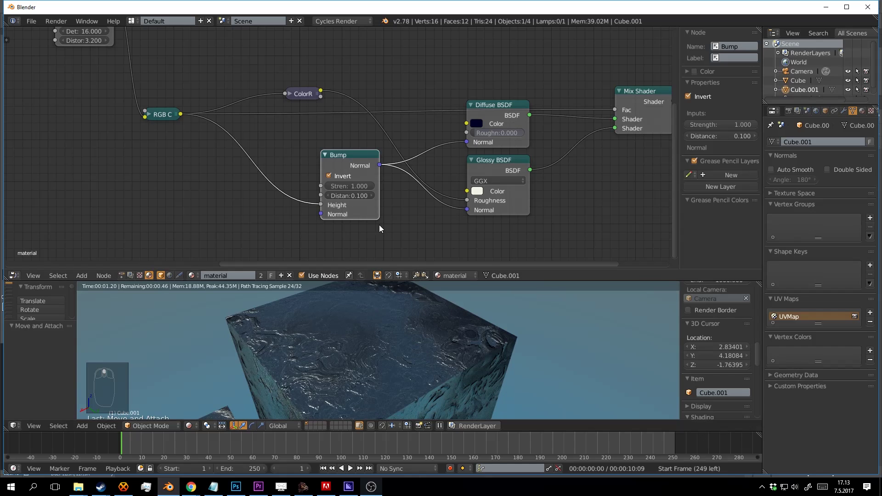
Step: Set the Bump node's distance to 0.600 and its strength to 0.591
scroll(388, 222, "up", 3)
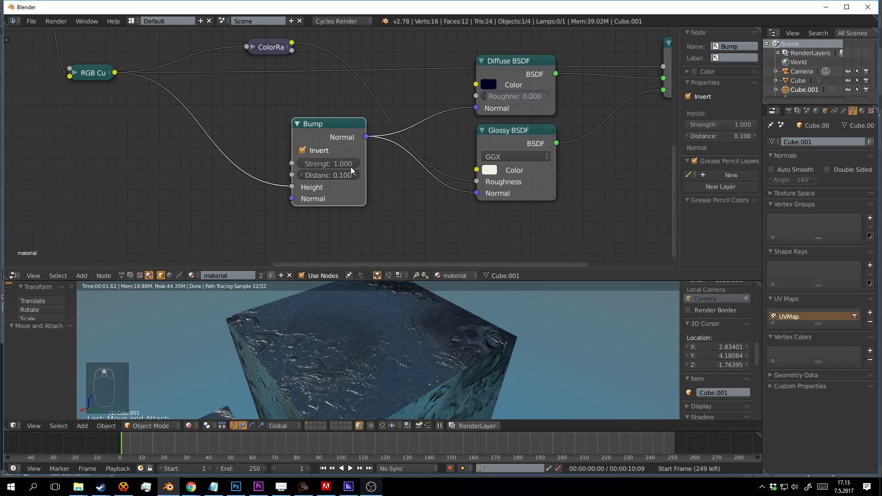
mouse_move(348, 165)
left_mouse_down()
mouse_move(285, 165)
mouse_move(359, 165)
left_mouse_up()
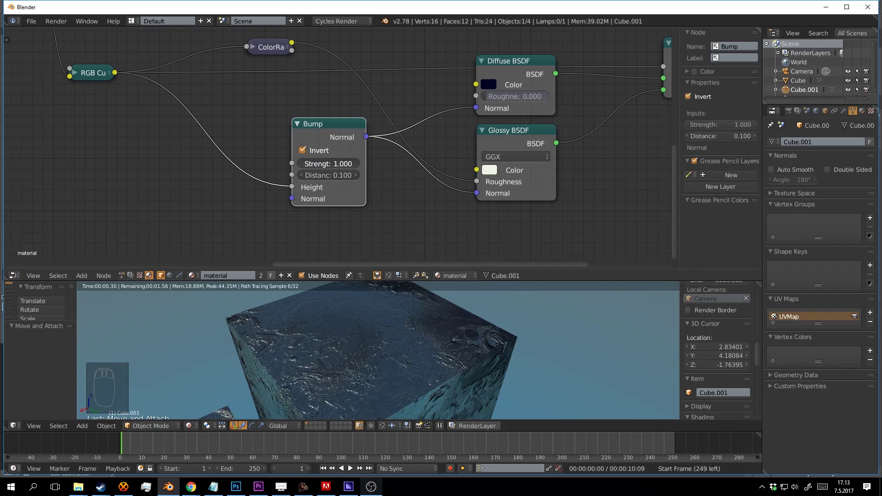
mouse_move(340, 175)
left_mouse_down()
mouse_move(369, 175)
mouse_move(324, 175)
left_mouse_up()
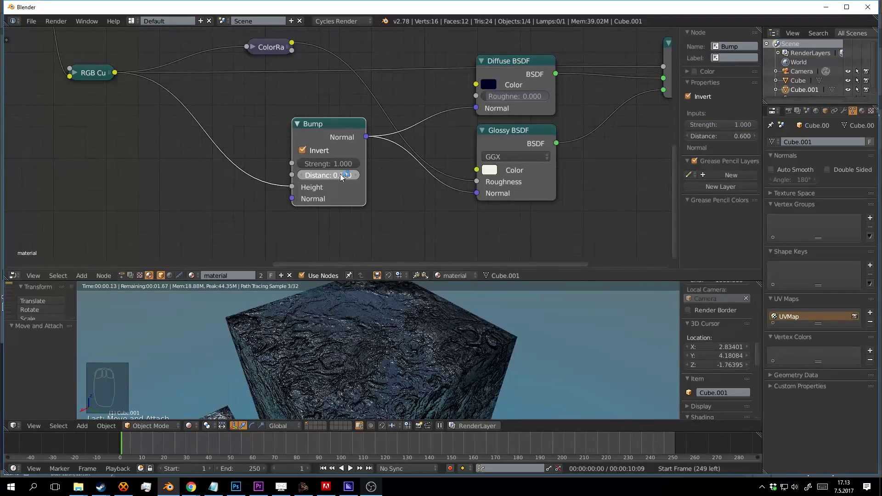
middle_click_drag(480, 356, 478, 318)
scroll(464, 338, "down", 3)
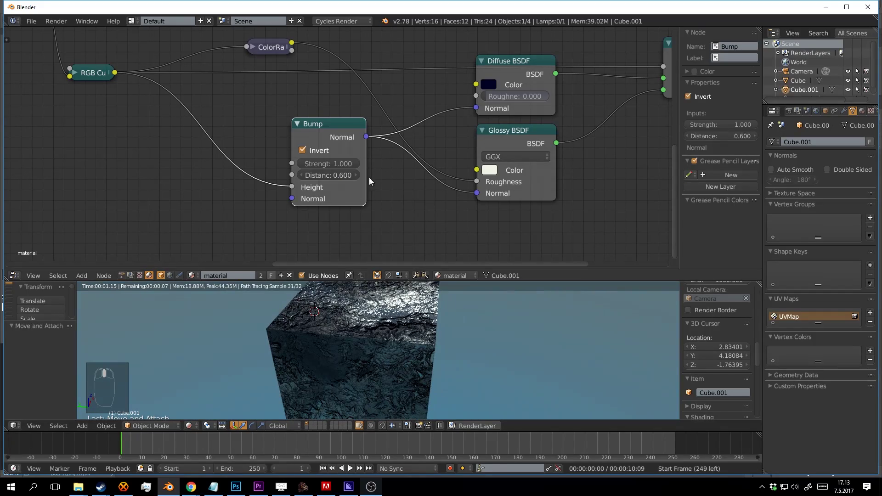
mouse_move(349, 163)
left_mouse_down()
mouse_move(322, 163)
mouse_move(335, 164)
left_mouse_up()
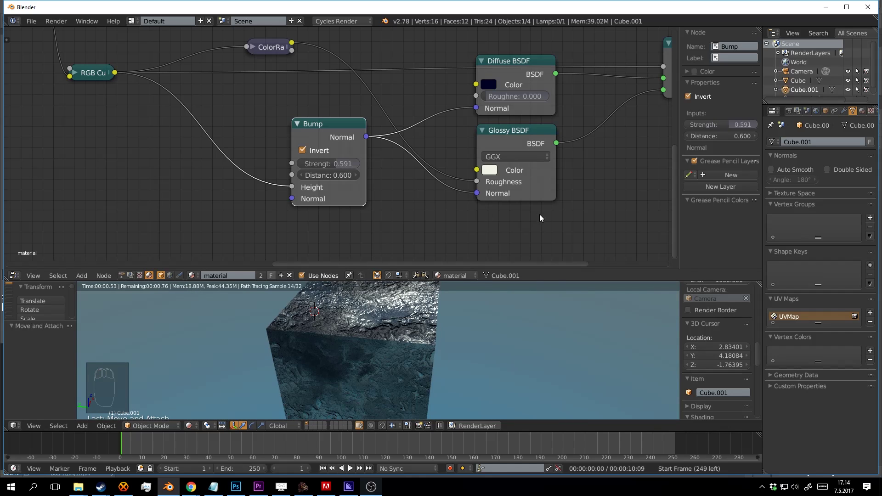
Step: Change the Diffuse BSDF color to pure bright red with R 1.000, G 0.000 and B 0.002
middle_click_drag(501, 130, 444, 182)
left_click(431, 140)
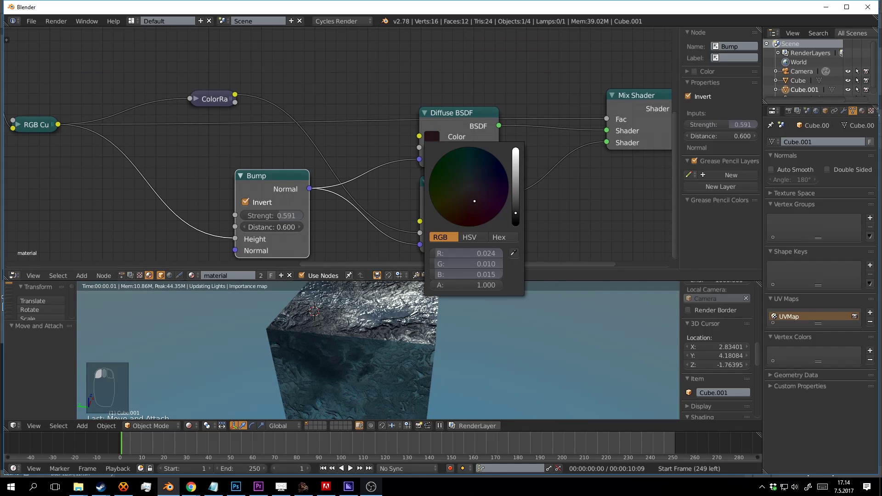
left_click(471, 225)
left_click_drag(517, 185, 516, 149)
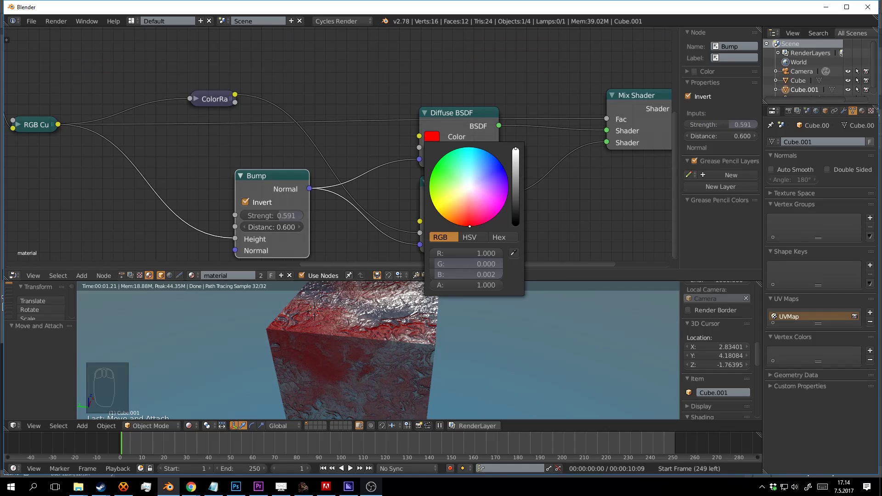
Step: Spread out the shader nodes, placing the Diffuse BSDF well above the Mix Shader and the Glossy BSDF lower down
middle_click_drag(453, 119, 390, 171)
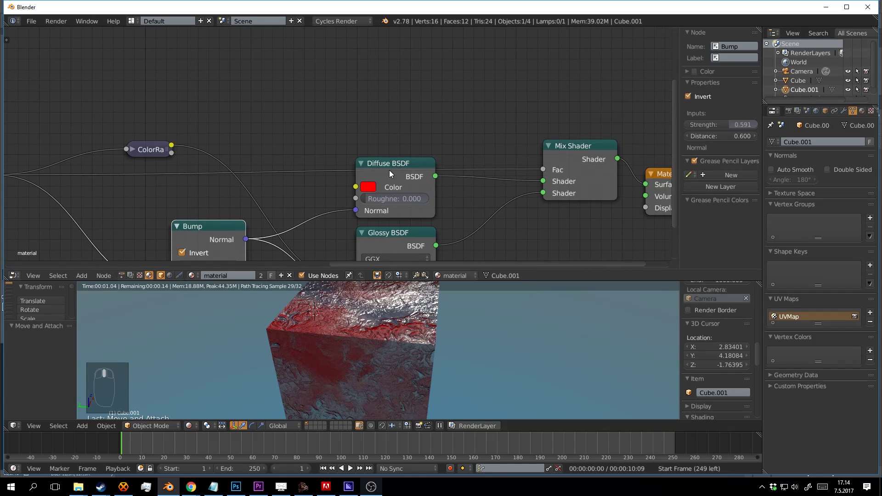
mouse_move(390, 170)
left_mouse_down()
mouse_move(395, 109)
mouse_move(392, 181)
left_mouse_up()
scroll(421, 193, "down", 5)
middle_click_drag(427, 218, 423, 183)
left_click_drag(365, 181, 368, 220)
left_click_drag(380, 135, 384, 168)
middle_click_drag(413, 331, 451, 324)
scroll(423, 175, "up", 2)
middle_click_drag(433, 189, 424, 153)
left_click_drag(378, 132, 365, 40)
middle_click_drag(407, 59, 382, 127)
middle_click_drag(506, 351, 464, 354)
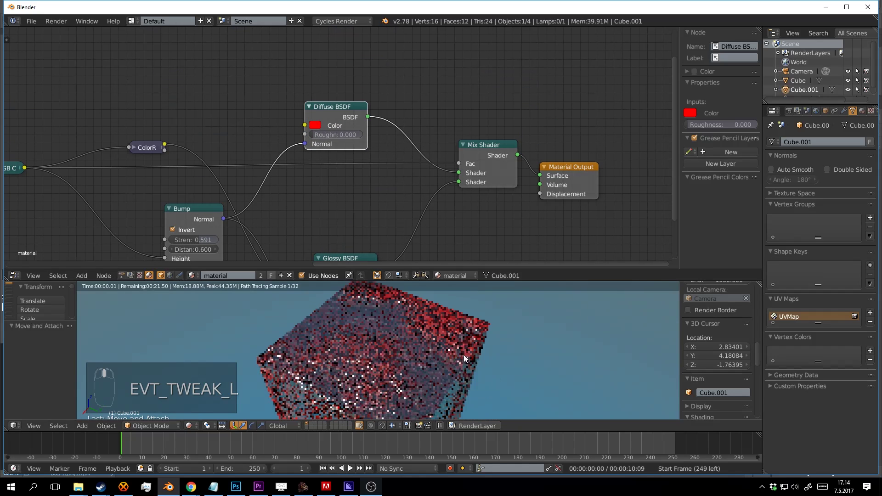
middle_click_drag(399, 126, 415, 114)
left_click_drag(384, 105, 366, 87)
middle_click_drag(415, 57, 413, 81)
key("shift+a")
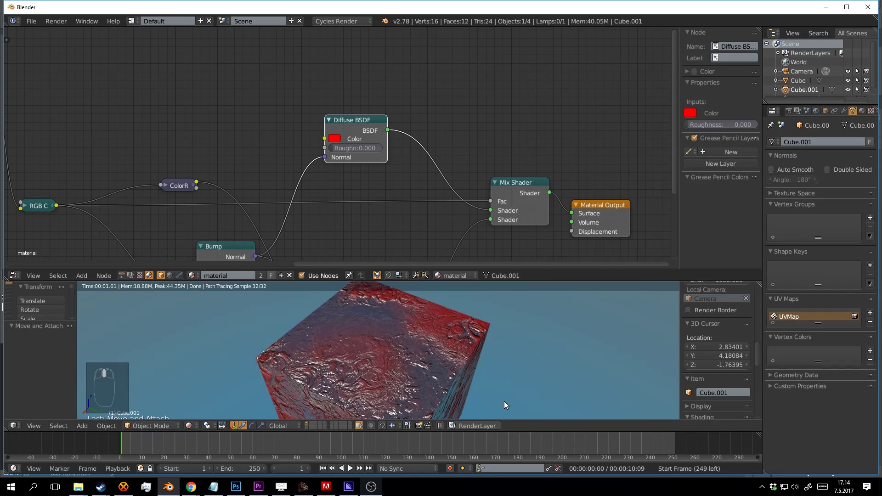
middle_click_drag(504, 401, 422, 318)
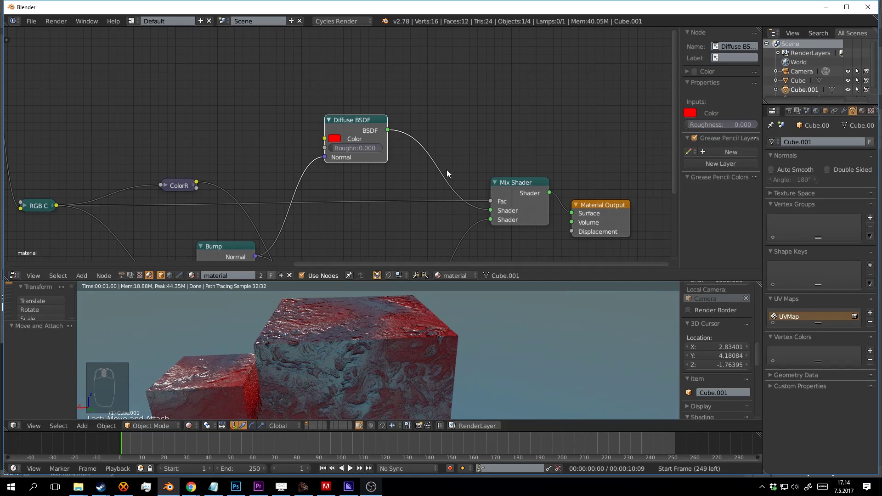
Step: Duplicate the Mix Shader and insert the copy on the link between the Diffuse BSDF and the original Mix Shader
middle_click_drag(406, 166, 414, 154)
left_click(522, 170)
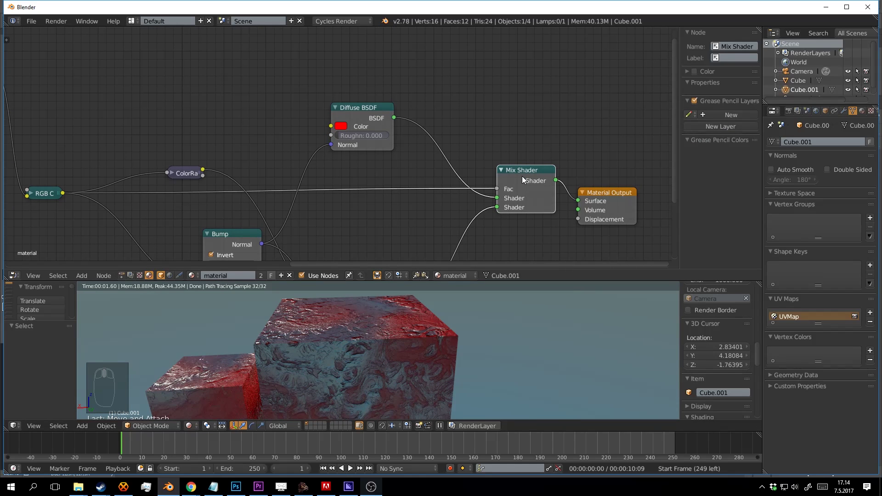
key("shift+d")
left_click(442, 104)
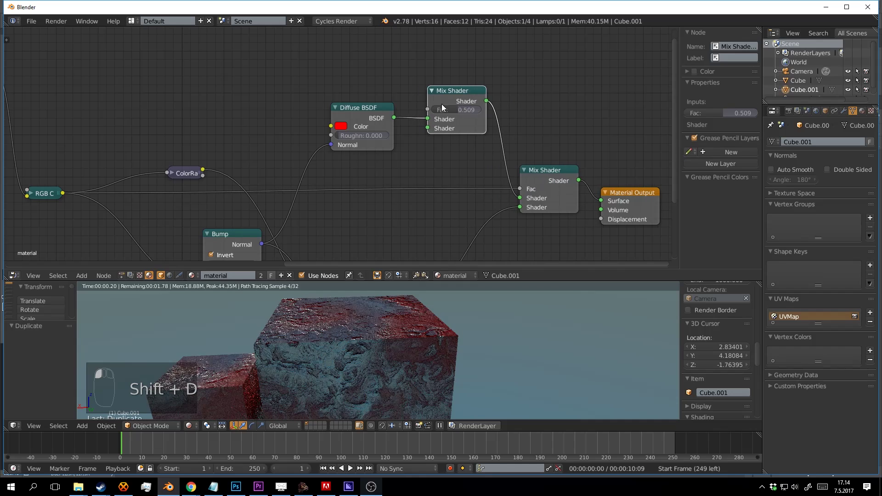
left_click_drag(363, 107, 348, 94)
Step: Add an Emission shader below the Diffuse BSDF and connect it to the second Shader input of the new Mix Shader
middle_click_drag(336, 57, 368, 88)
key("shift+a")
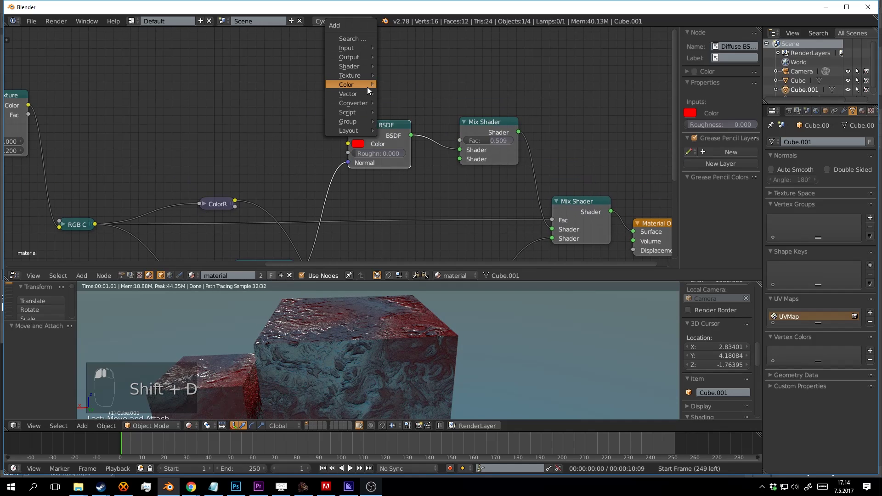
mouse_move(357, 65)
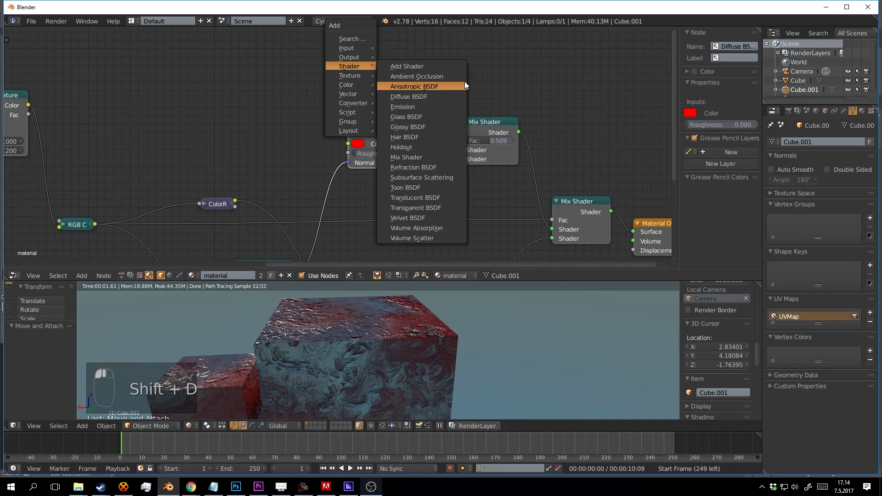
left_click(423, 108)
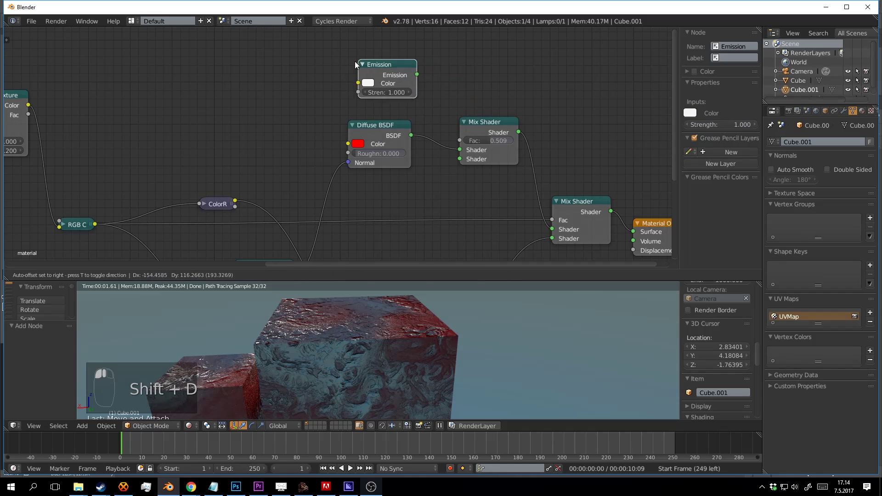
left_click(383, 67)
left_click_drag(383, 66, 457, 160)
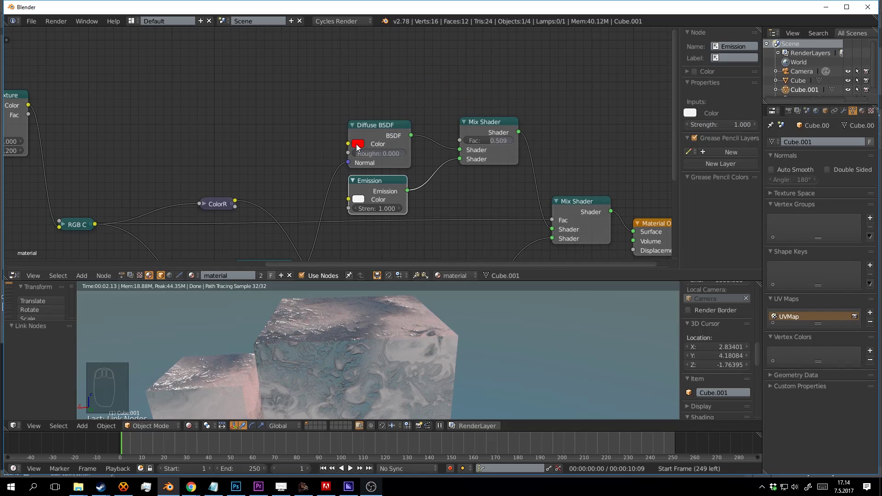
Step: Copy the Diffuse BSDF's red to the Emission color, move both nodes upward, and set the Emission strength to 4.900
left_click_drag(360, 147, 358, 200)
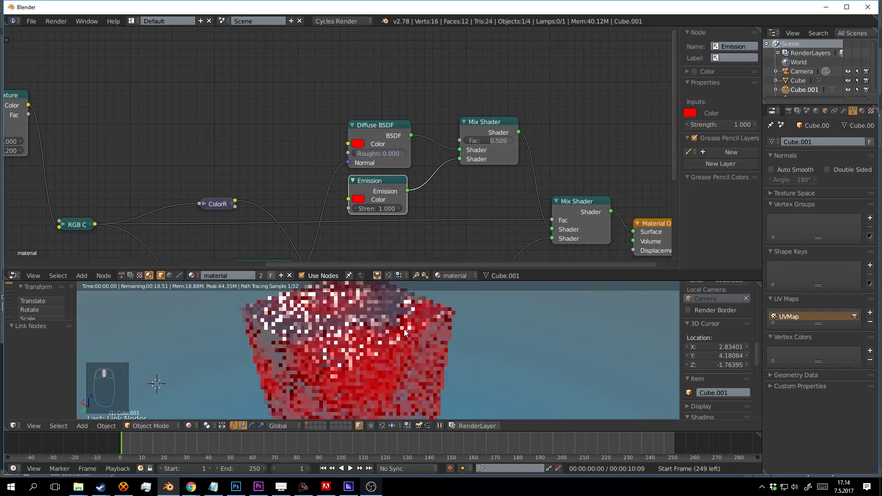
middle_click_drag(388, 159, 381, 119)
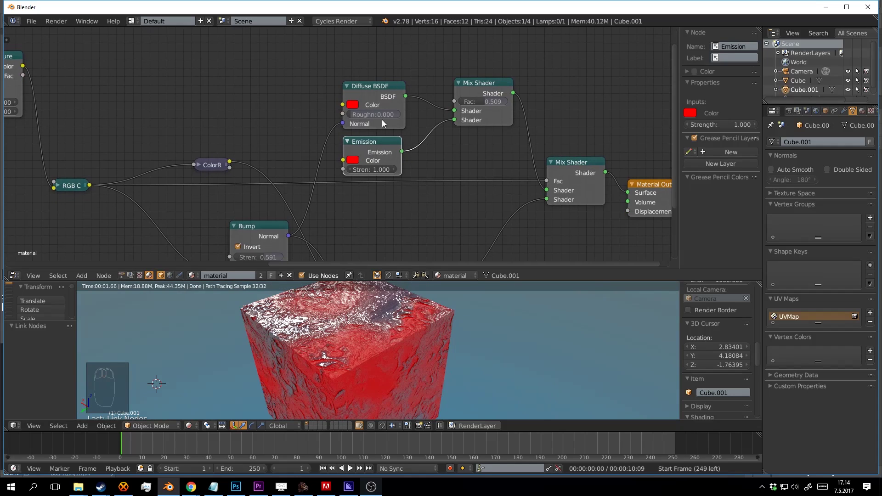
left_click_drag(362, 98, 369, 68)
left_click_drag(365, 146, 377, 119)
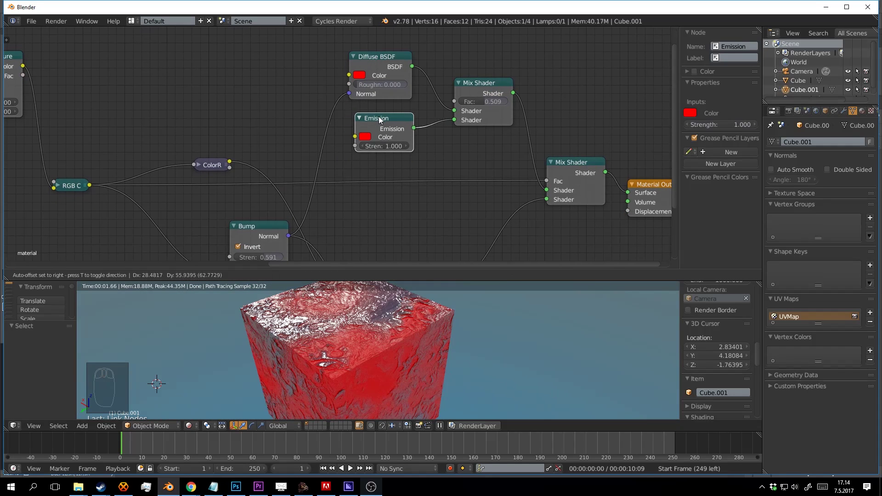
middle_click_drag(448, 329, 427, 317)
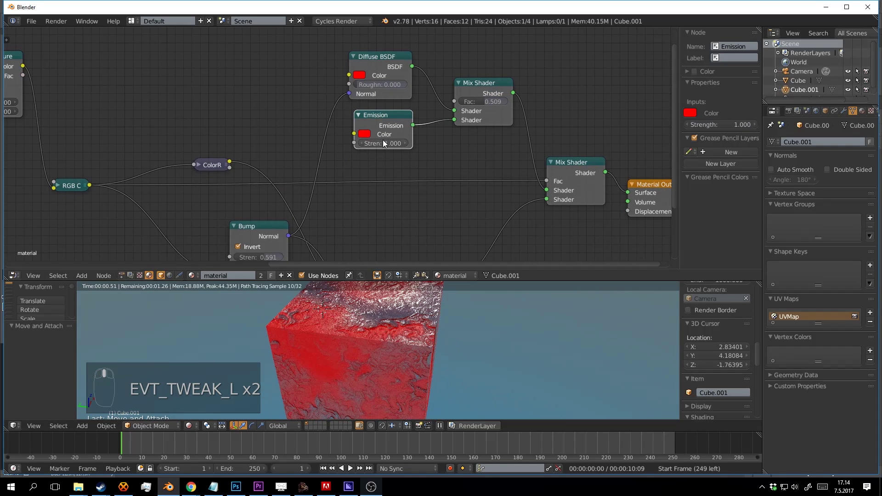
left_click_drag(383, 143, 346, 143)
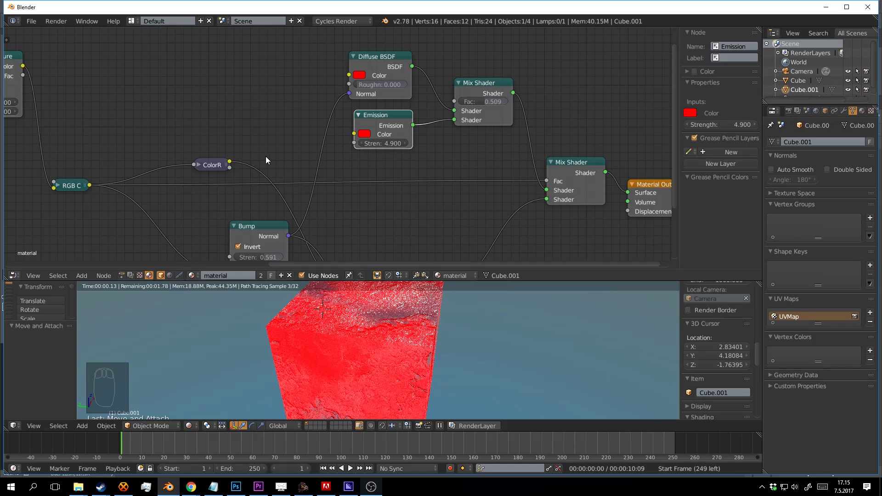
Step: Try driving the new Mix Shader's Fac input with the RGB Curves output
scroll(265, 152, "down", 3)
middle_click_drag(266, 147, 280, 166)
scroll(145, 111, "down", 2)
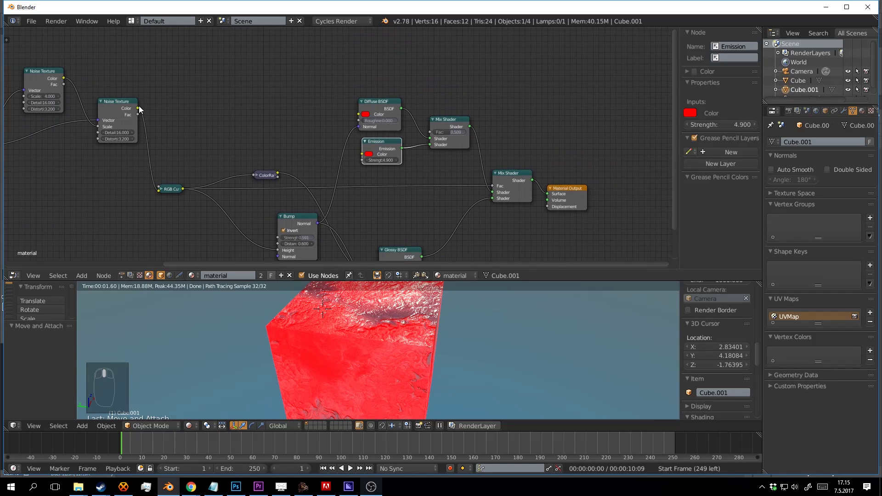
left_click_drag(183, 189, 430, 133)
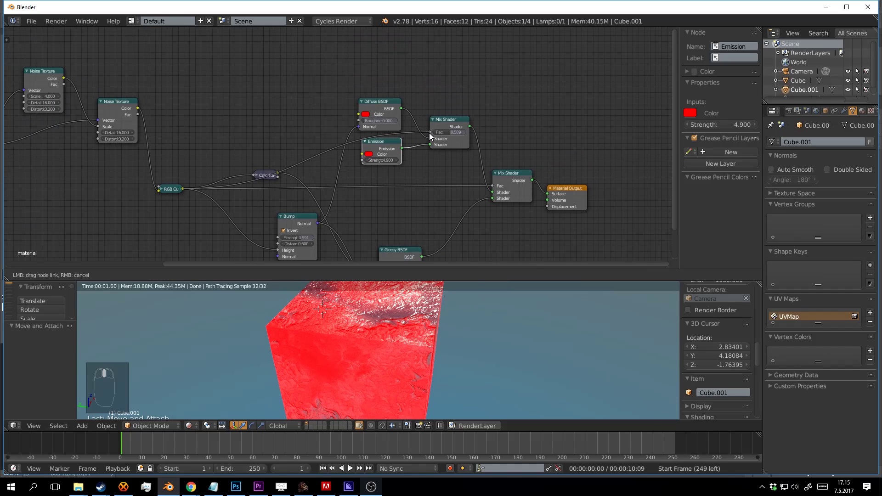
middle_click_drag(402, 129, 350, 144)
scroll(350, 144, "up", 2)
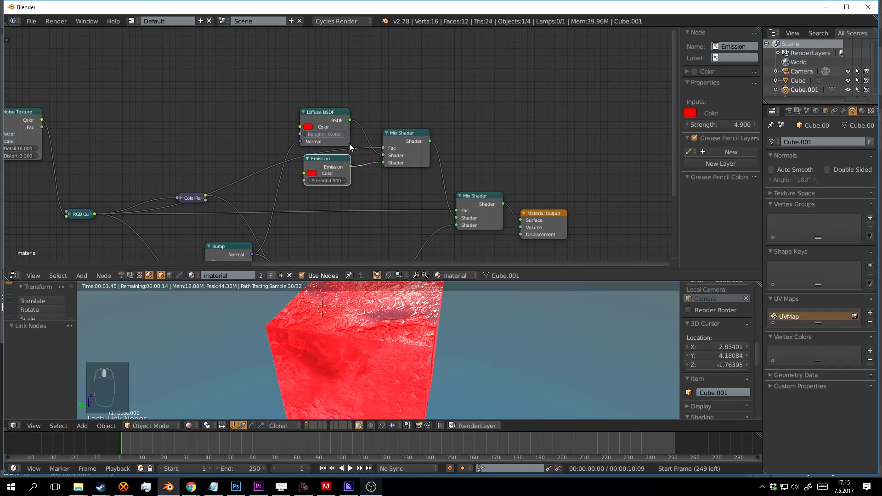
Step: Connect the ColorRamp's Color output to the Fac input of the Mix Shader that blends the Diffuse and Emission shaders
left_click_drag(202, 198, 383, 148)
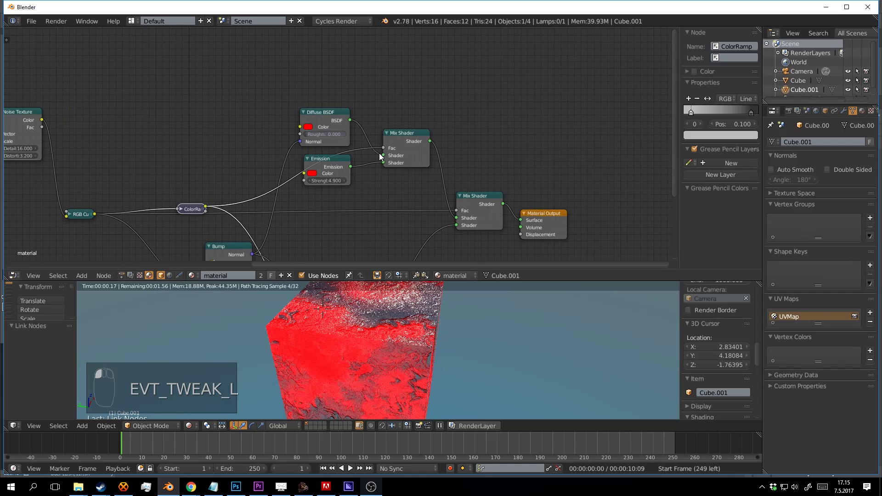
Step: Spread out the Diffuse BSDF, Emission and the Mix Shader that blends them, placing the Mix Shader beyond both shaders
middle_click_drag(438, 318, 424, 355)
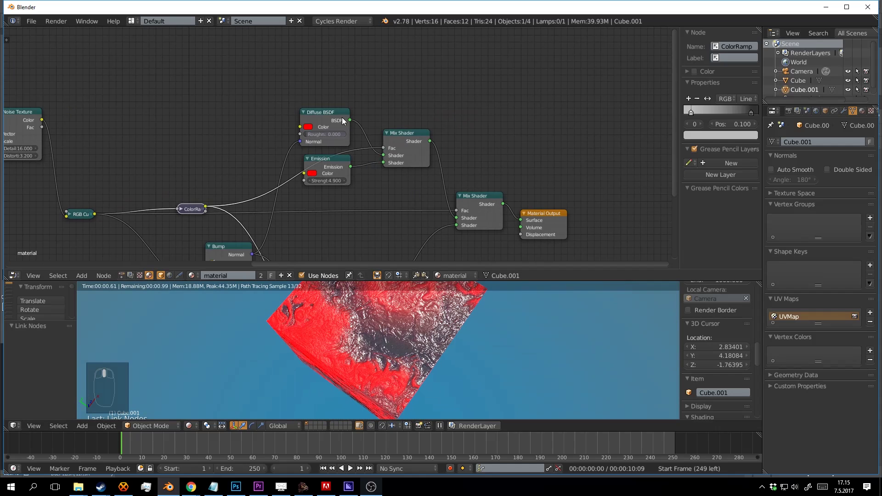
left_click_drag(332, 160, 345, 179)
left_click_drag(330, 112, 321, 162)
left_click_drag(410, 132, 404, 46)
left_click_drag(328, 161, 345, 111)
left_click_drag(340, 180, 325, 169)
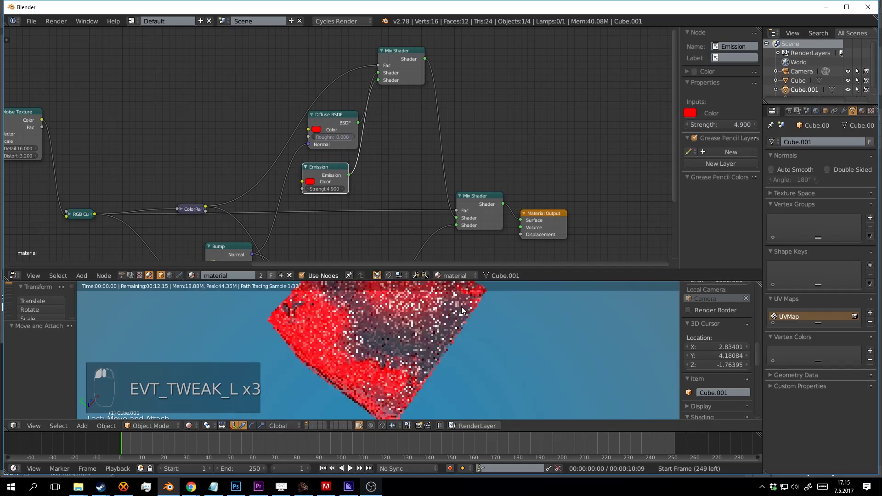
middle_click_drag(462, 311, 448, 343)
middle_click_drag(409, 45, 364, 85)
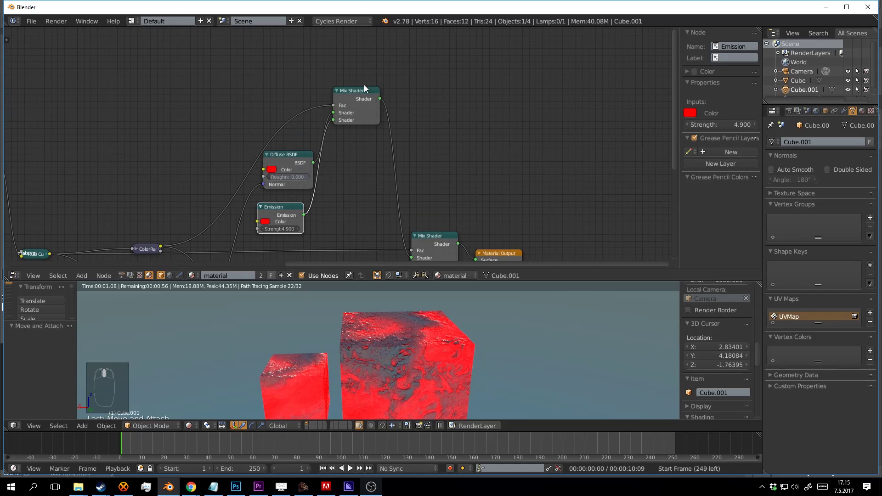
left_click_drag(364, 86, 421, 137)
left_click_drag(295, 159, 280, 109)
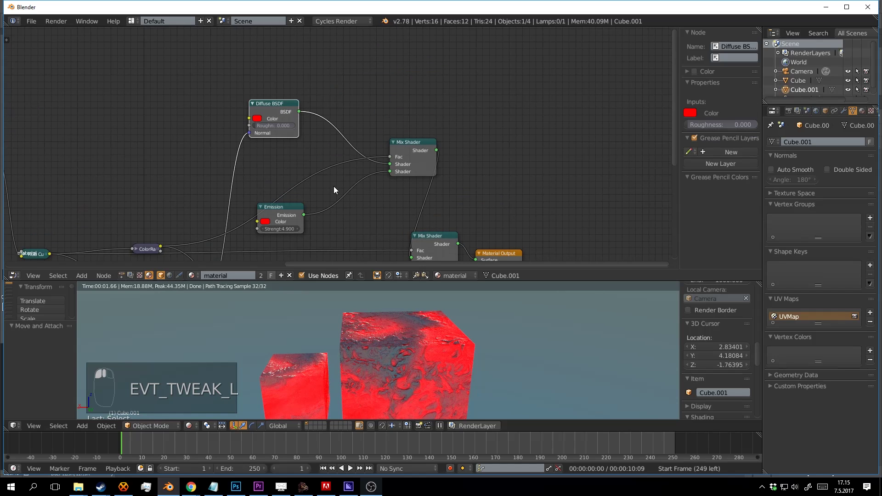
Step: Disconnect the ColorRamp and the Diffuse BSDF from the Mix Shader that blends in the Emission, and shift the final Mix Shader aside
left_click_drag(334, 186, 318, 146, "ctrl")
middle_click_drag(370, 211, 348, 158)
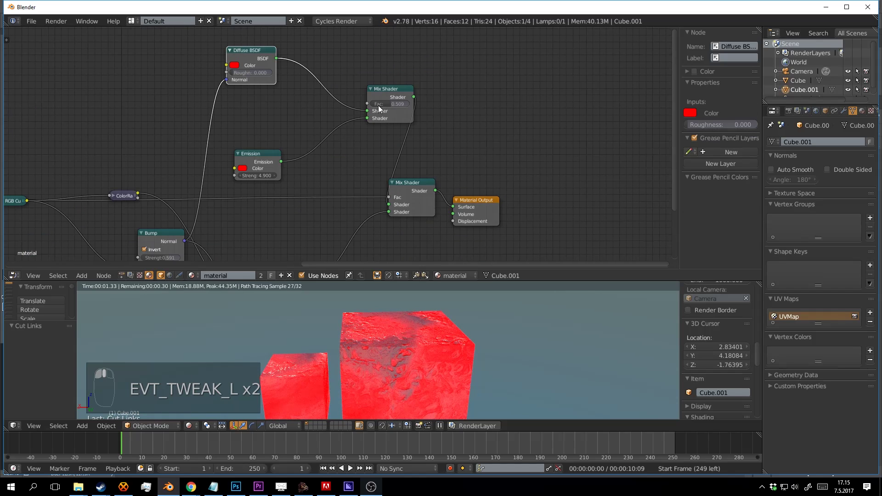
left_click_drag(368, 118, 368, 118)
left_click_drag(365, 207, 440, 169)
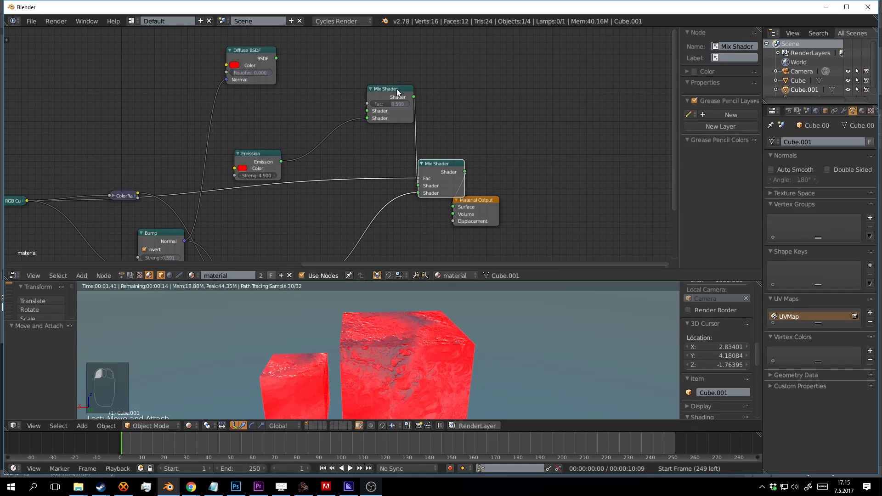
Step: Delete the Emission and its Mix Shader, and connect the Diffuse BSDF to the first Shader input of the remaining Mix Shader
left_click_drag(396, 90, 350, 111)
left_click(271, 166)
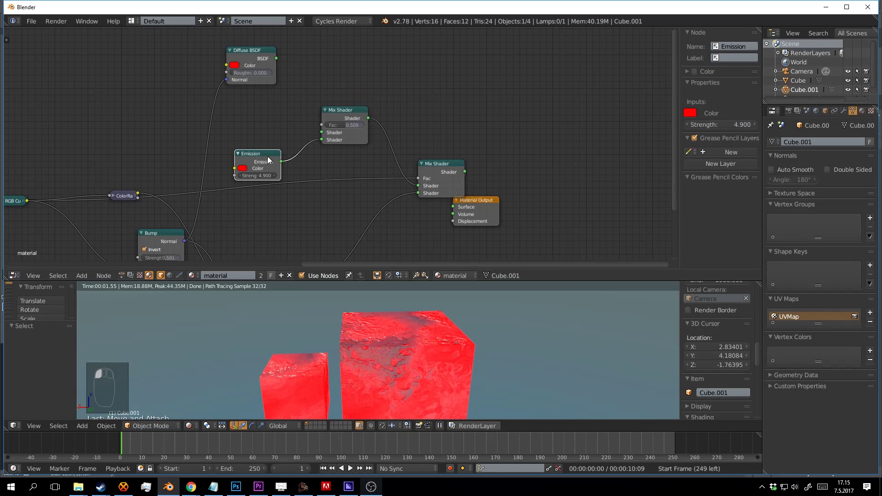
key("x")
left_click(339, 114)
key("x")
left_click_drag(276, 59, 417, 185)
key("ctrl+s")
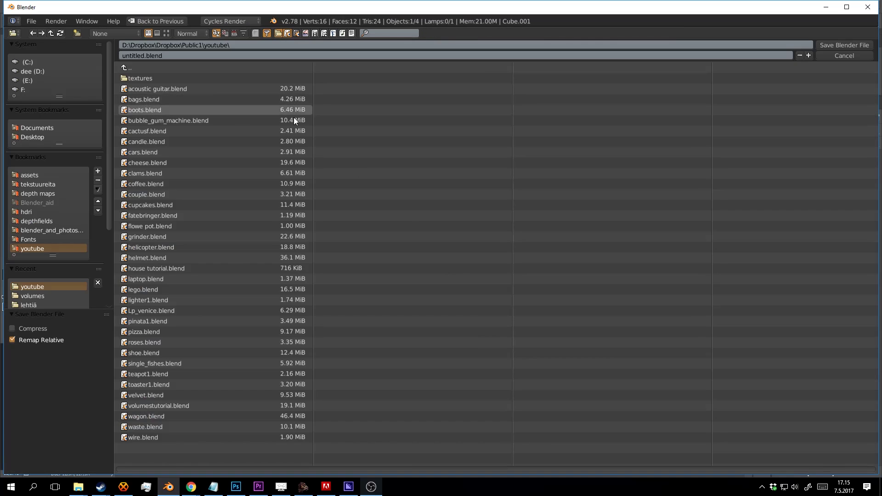
left_click(835, 58)
Step: Move the Diffuse BSDF closer to the Mix Shader and set its color to black
left_click_drag(235, 68, 269, 93)
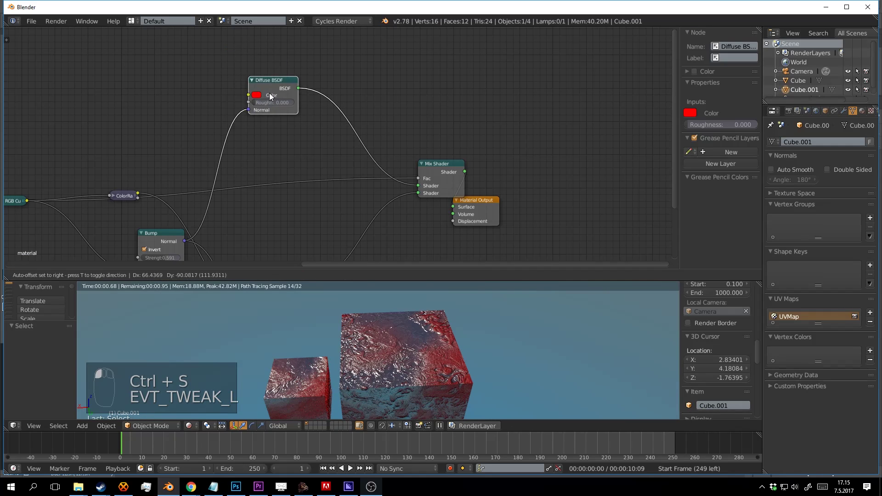
scroll(319, 142, "up", 2)
left_click(255, 114)
left_click_drag(270, 166, 262, 171)
left_click_drag(321, 142, 321, 183)
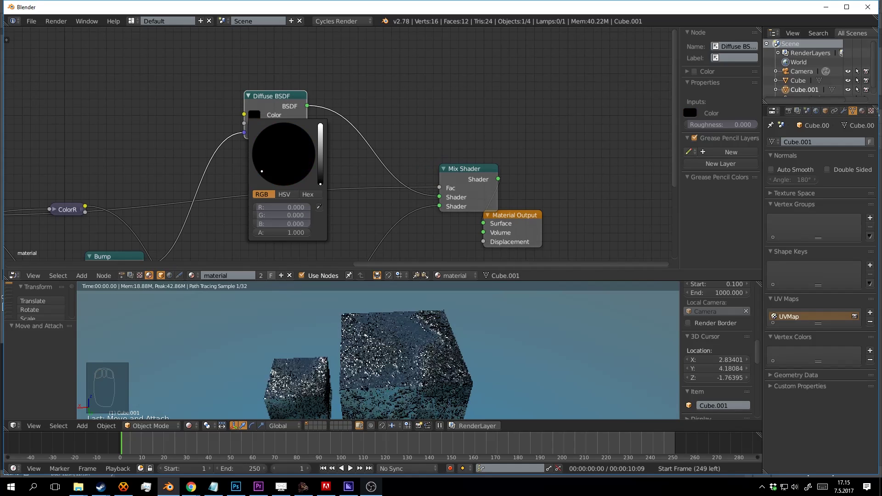
Step: Rearrange the Diffuse BSDF, Glossy BSDF, Mix Shader and Material Output into a compact layout with the Diffuse above the Glossy
scroll(356, 231, "down", 3)
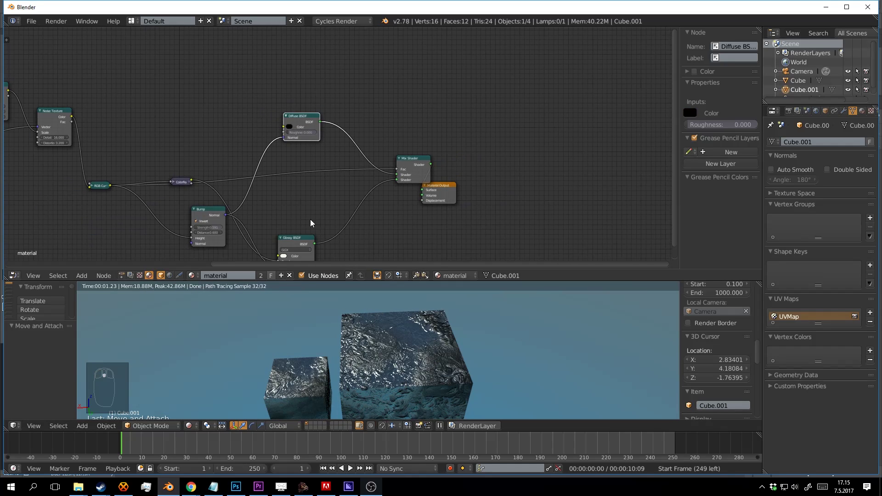
middle_click_drag(313, 220, 352, 154)
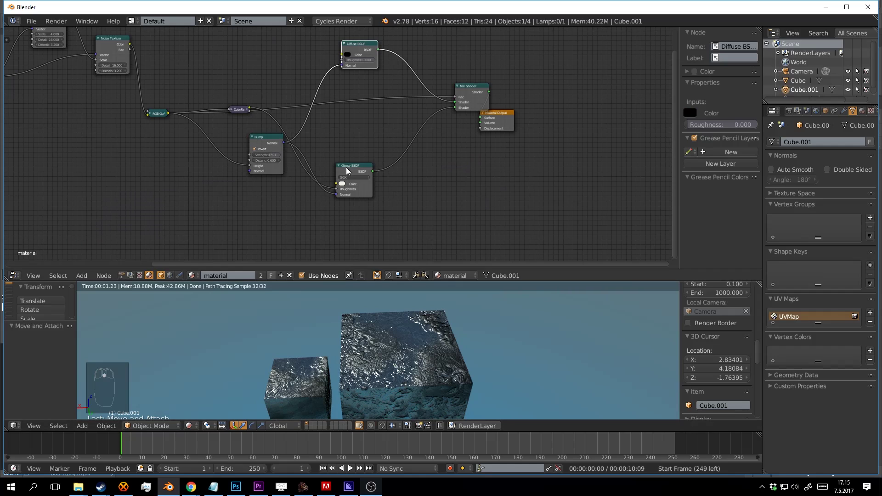
left_click_drag(346, 170, 363, 110)
left_click_drag(481, 99, 449, 104)
left_click_drag(506, 120, 544, 82)
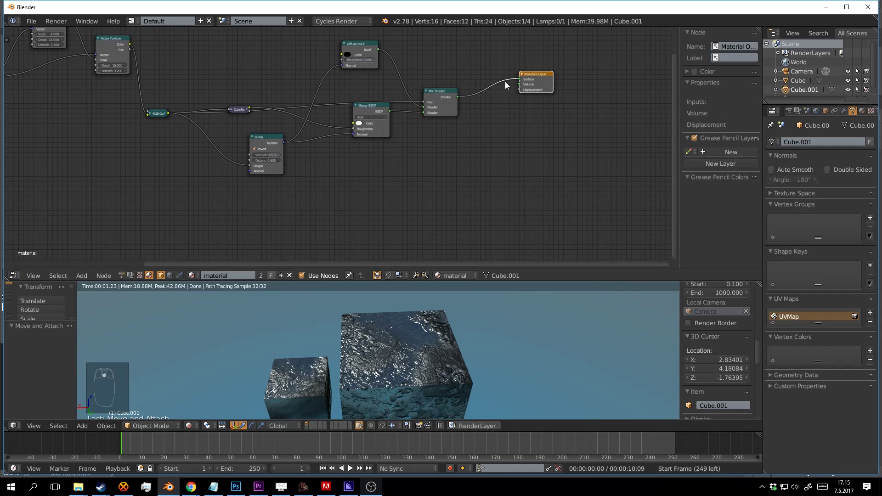
left_click_drag(440, 101, 463, 68)
left_click_drag(369, 51, 367, 83)
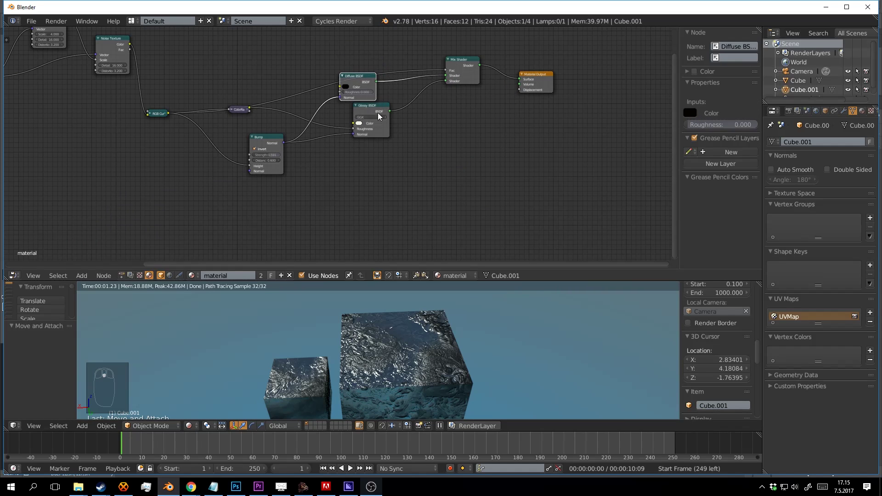
left_click_drag(378, 115, 353, 145)
left_click_drag(356, 90, 361, 110)
Step: Turn off Invert on the Bump node and reposition the Bump, ColorRamp and RGB Curves nodes
left_click(270, 148)
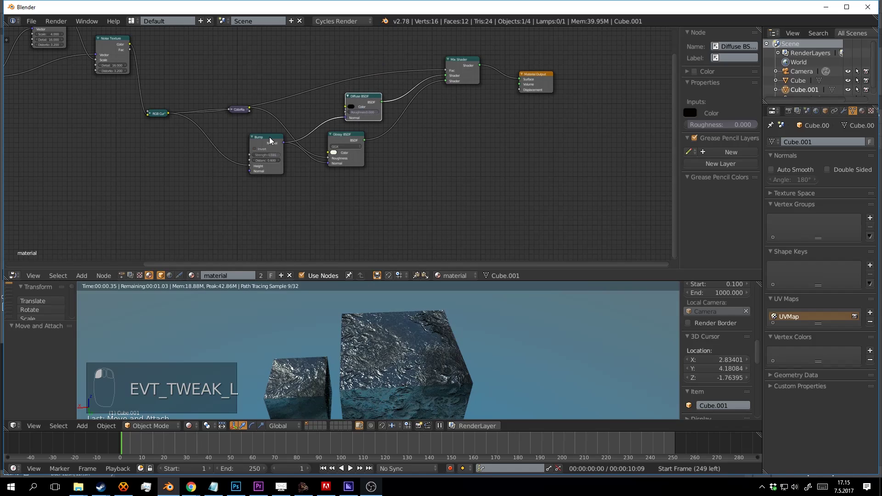
left_click_drag(263, 136, 243, 145)
left_click_drag(244, 110, 267, 124)
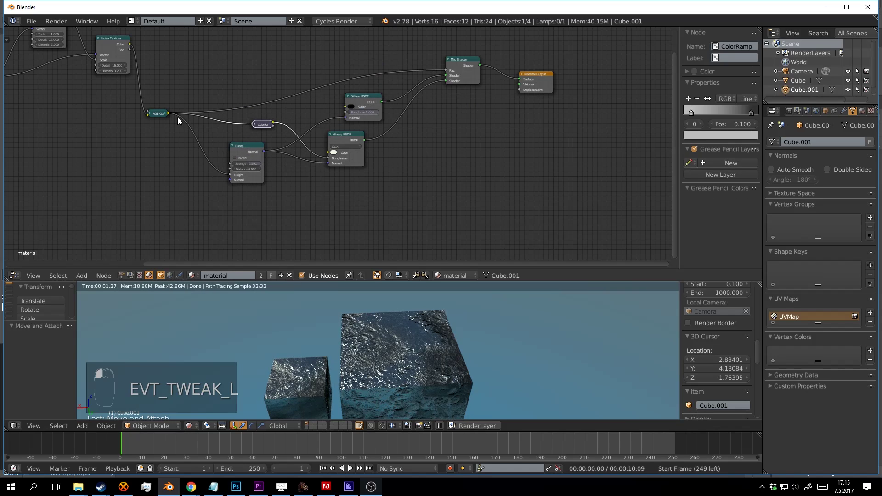
mouse_move(165, 113)
left_mouse_down()
mouse_move(193, 85)
mouse_move(178, 106)
left_mouse_up()
Step: Line up both Noise Textures, the Mapping and the Texture Coordinate nodes in a row ahead of the RGB Curves
middle_click_drag(119, 44, 264, 103)
left_click_drag(265, 106, 260, 165)
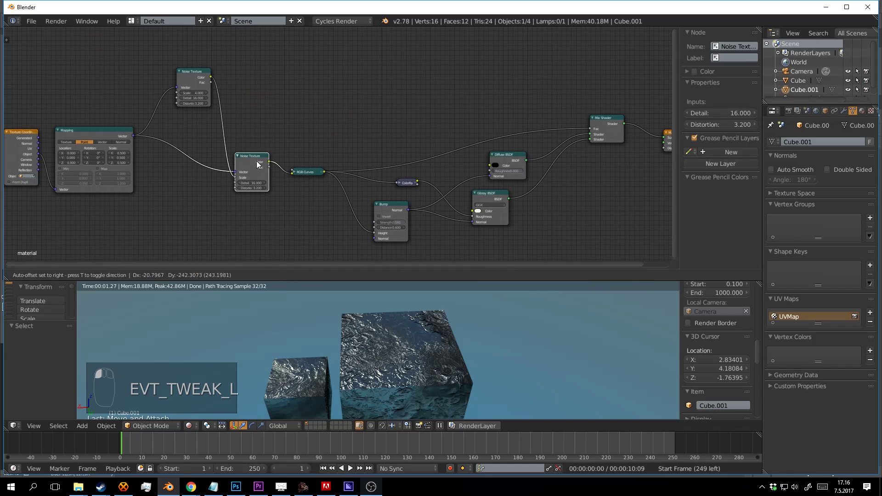
left_click_drag(197, 71, 196, 184)
middle_click_drag(155, 187, 307, 158)
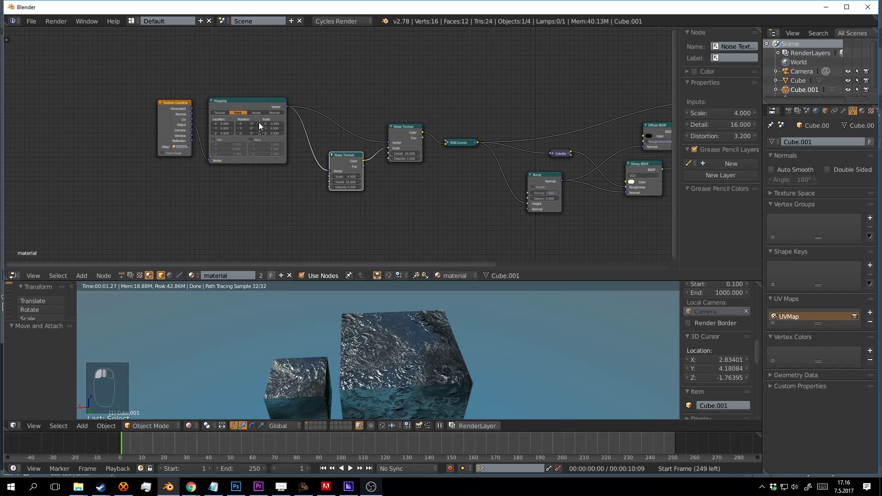
mouse_move(232, 106)
left_mouse_down()
mouse_move(266, 113)
mouse_move(243, 109)
left_mouse_up()
left_click_drag(181, 106, 176, 145)
scroll(336, 154, "down", 4)
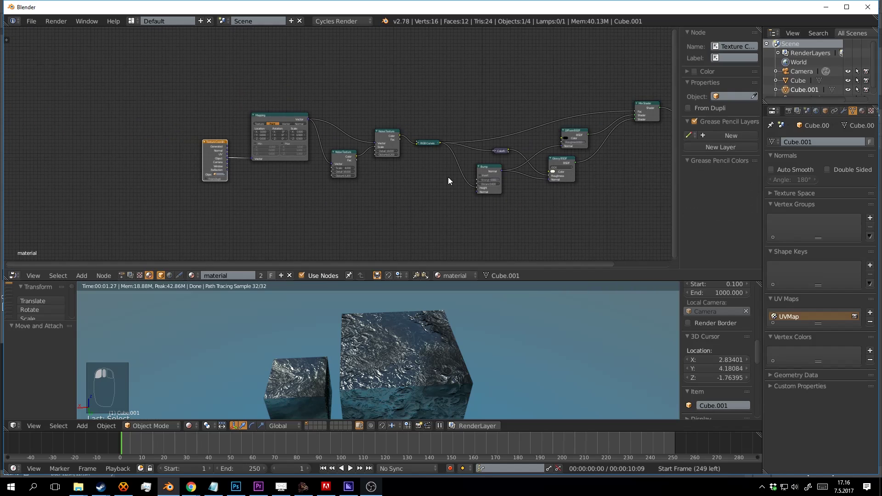
Step: Move the Mix Shader close to the Diffuse and Glossy BSDF nodes
middle_click_drag(448, 177, 342, 171)
left_click_drag(543, 100, 464, 130)
left_click(463, 158)
Step: Select every node except the Material Output and combine them into a node group
scroll(495, 114, "down", 3)
middle_click_drag(495, 114, 516, 93)
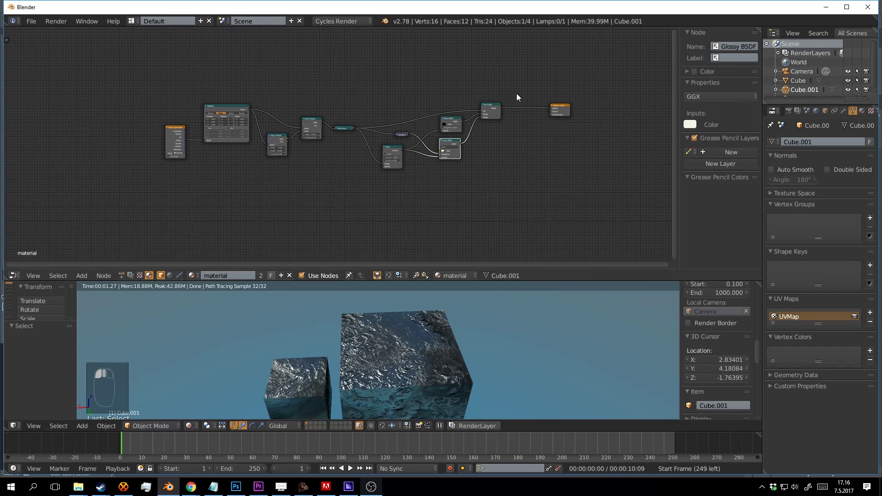
key("b")
left_click_drag(524, 51, 139, 210)
middle_click_drag(398, 166, 379, 189)
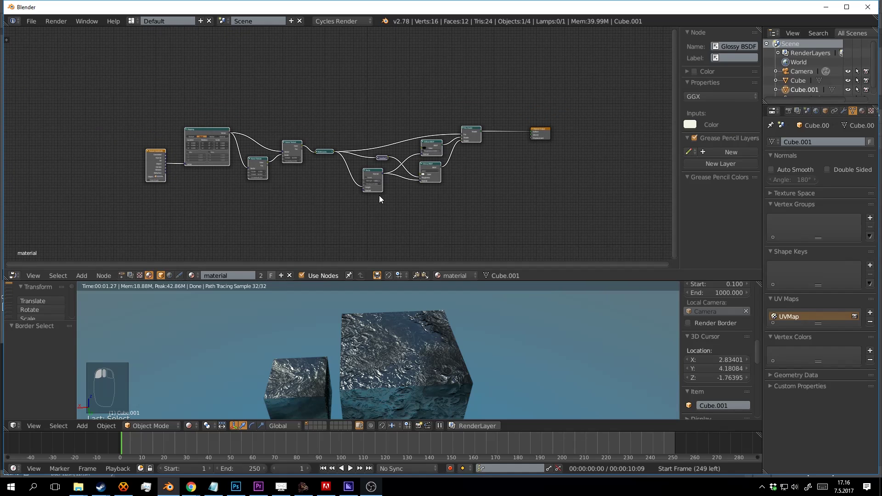
key("ctrl+g")
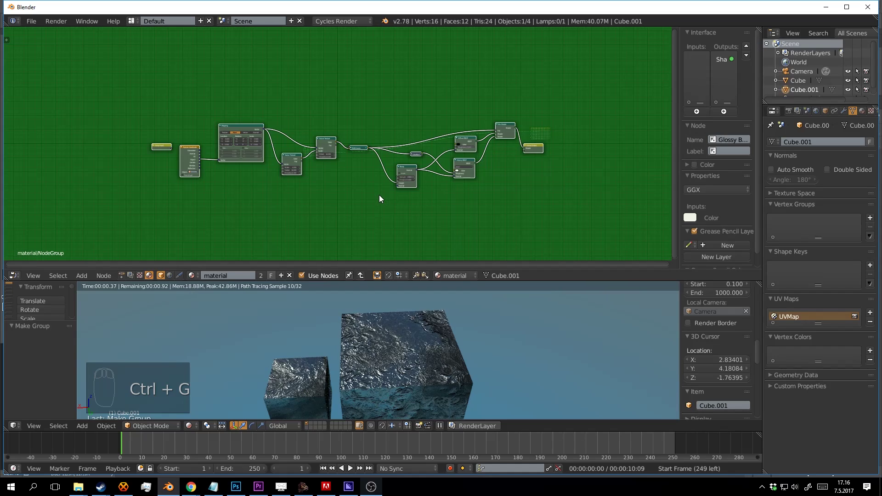
scroll(558, 168, "up", 2)
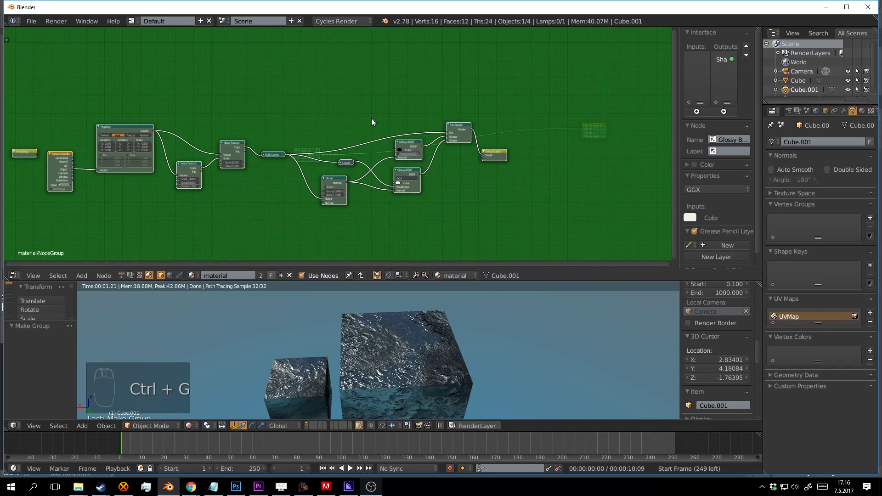
Step: Exit the node group and place its node just before the Material Output
key("Tab")
left_click_drag(296, 155, 522, 124)
middle_click_drag(522, 123, 363, 146)
scroll(365, 146, "up", 3)
left_click_drag(354, 144, 453, 135)
middle_click_drag(492, 137, 372, 157)
scroll(373, 157, "up", 4)
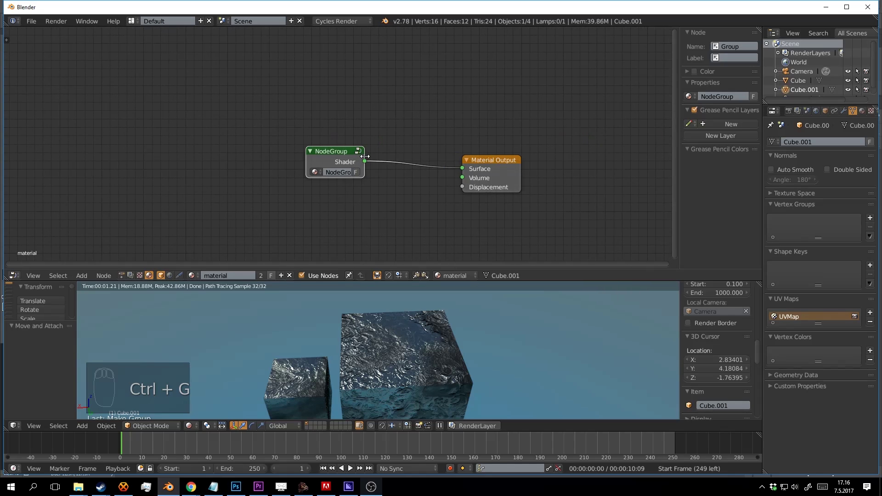
left_click_drag(339, 153, 381, 167)
middle_click_drag(384, 154, 298, 149)
scroll(297, 148, "up", 2)
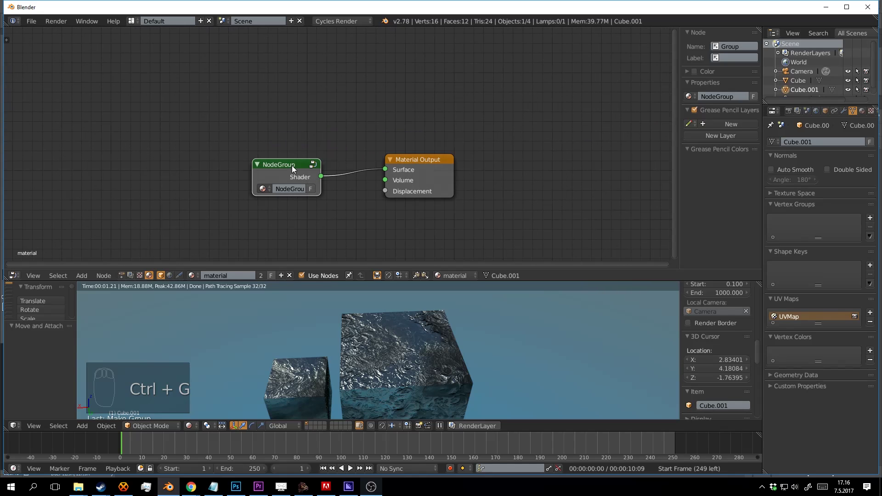
left_click_drag(293, 163, 274, 156)
Step: Open the node group to view its contents and return to the main material tree
key("Tab")
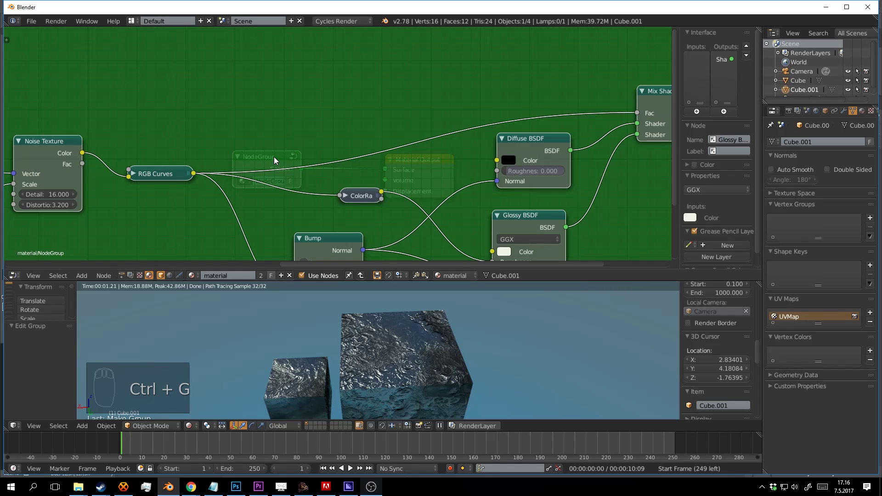
key("Tab")
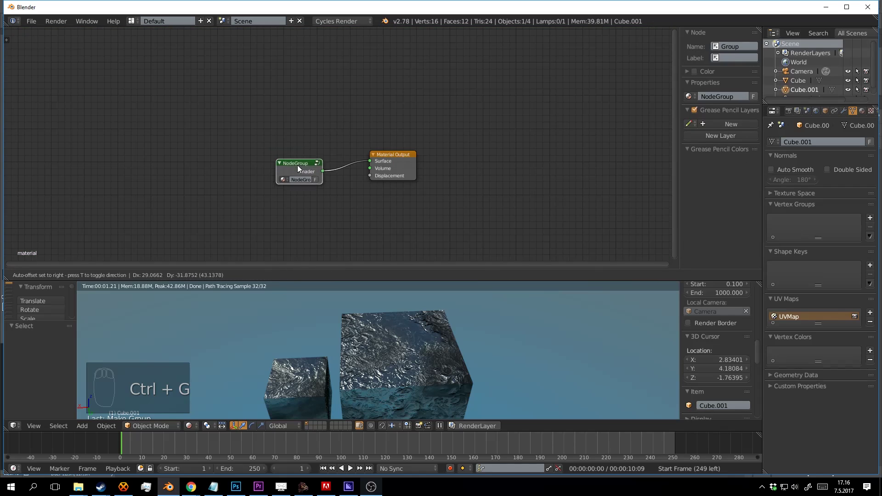
left_click_drag(297, 164, 292, 155)
scroll(291, 155, "up", 1)
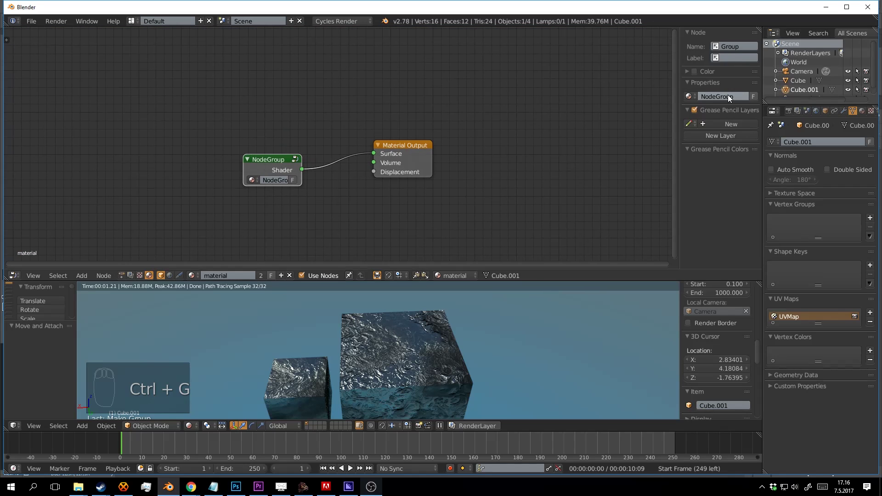
Step: Set both the name and the label of the group node to "lava effect"
left_click(737, 46)
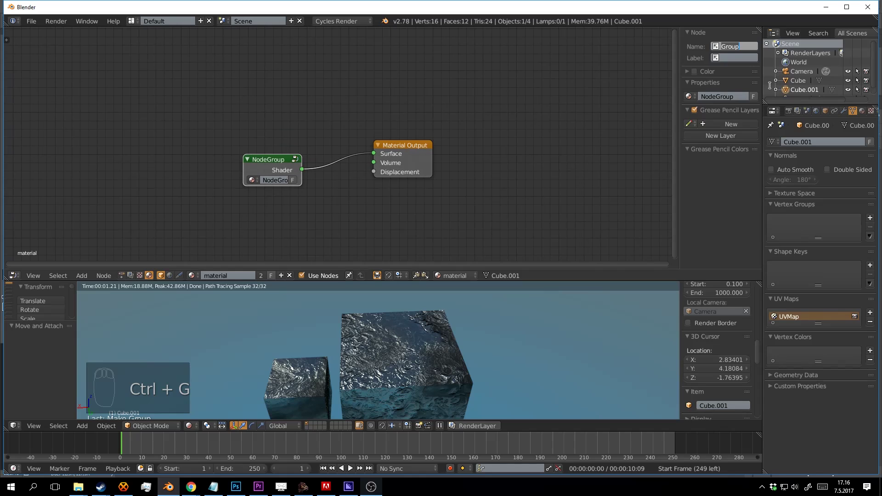
type("lava effect")
key("Return")
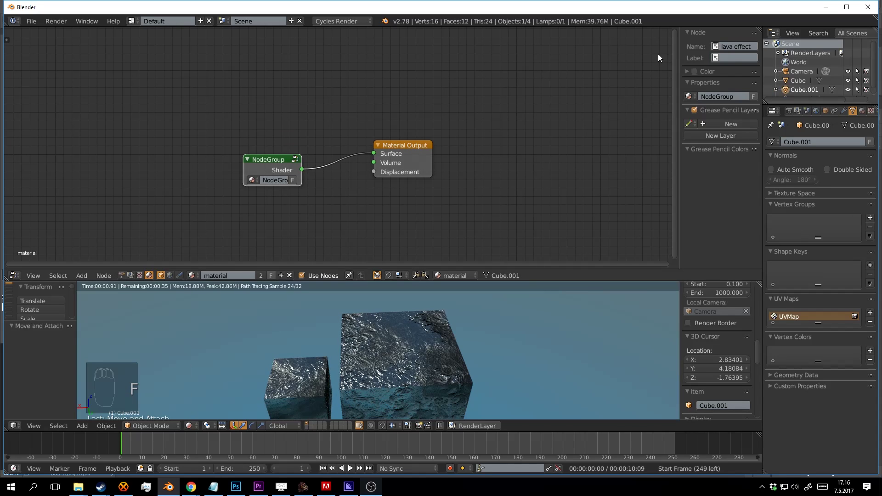
left_click(740, 58)
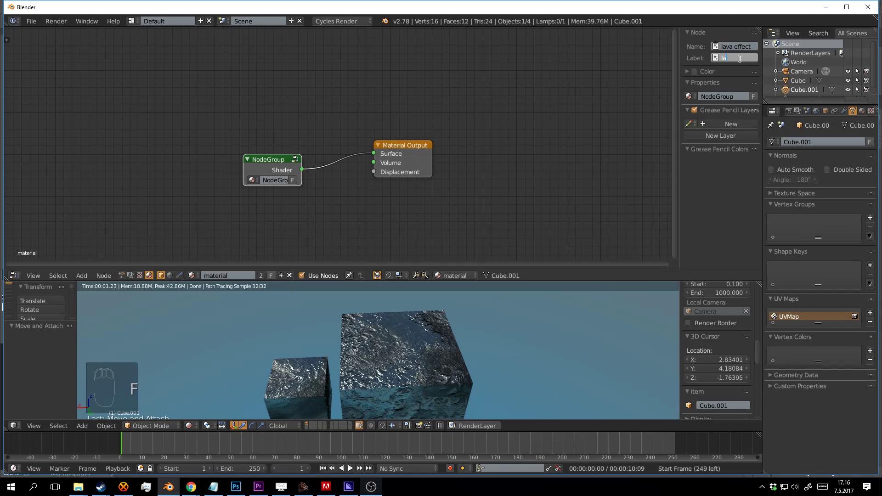
type("lava effect")
key("Return")
Step: Reposition the group and Material Output nodes, and rename the node group itself to "lava effect"
mouse_move(272, 162)
left_mouse_down()
mouse_move(261, 131)
mouse_move(284, 165)
left_mouse_up()
left_click_drag(428, 158, 436, 174)
mouse_move(289, 162)
left_mouse_down()
mouse_move(289, 148)
mouse_move(280, 152)
left_mouse_up()
left_click(729, 96)
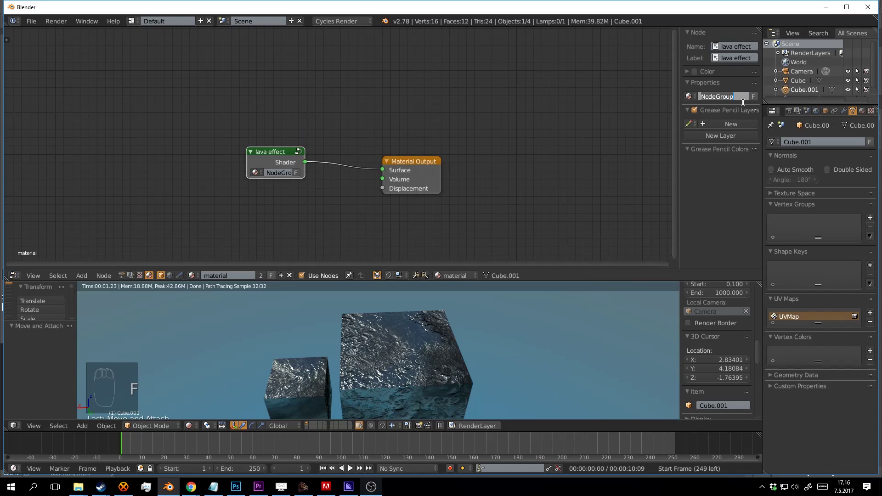
type("lava effect")
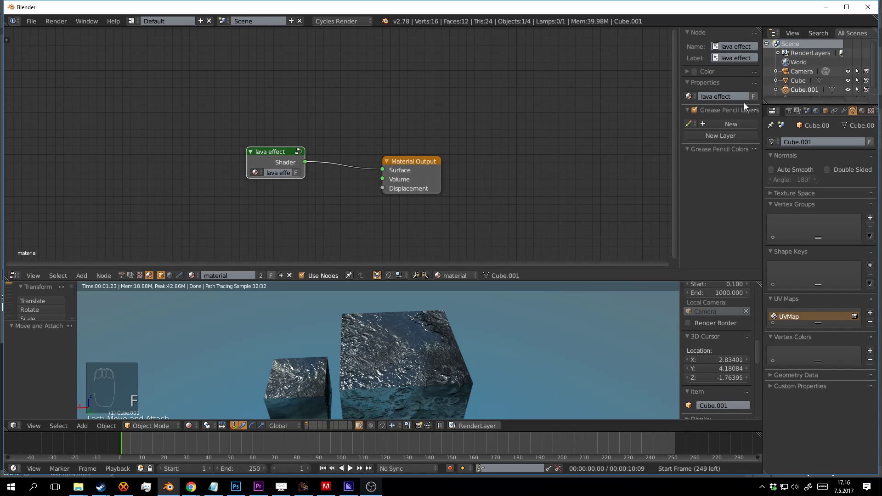
key("Return")
Step: Move the lava effect node closer to the Material Output and widen it so its full group name fits
left_click_drag(284, 152, 280, 179)
middle_click_drag(307, 159, 348, 109)
scroll(345, 112, "up", 1)
left_click_drag(315, 128, 346, 105)
scroll(338, 115, "down", 1)
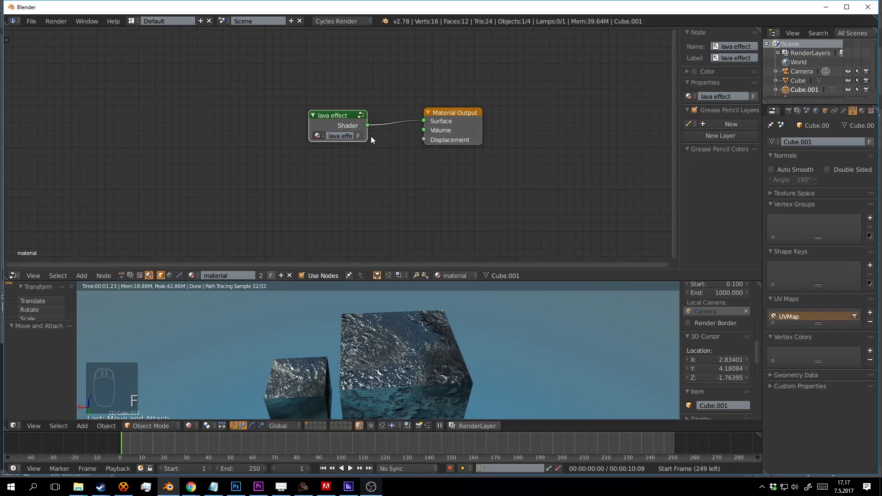
left_click_drag(369, 136, 390, 136)
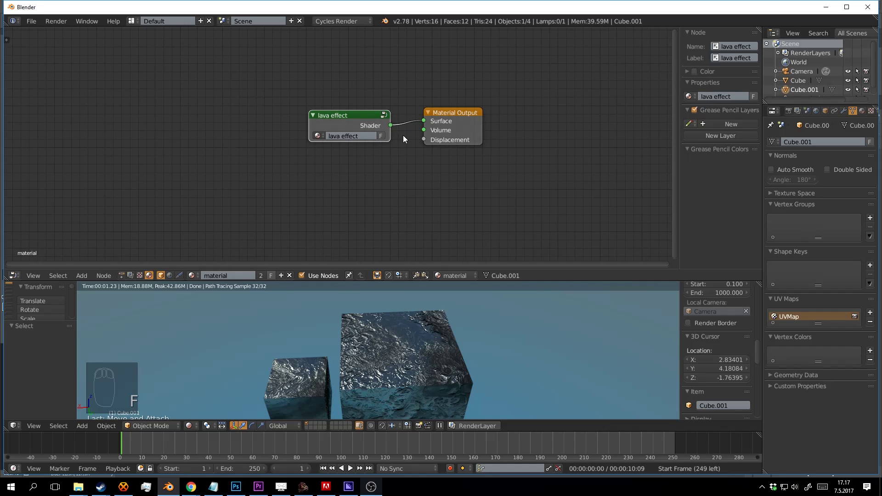
Step: Move the lava effect node farther from the Material Output and narrow the node
middle_click_drag(351, 150, 376, 168)
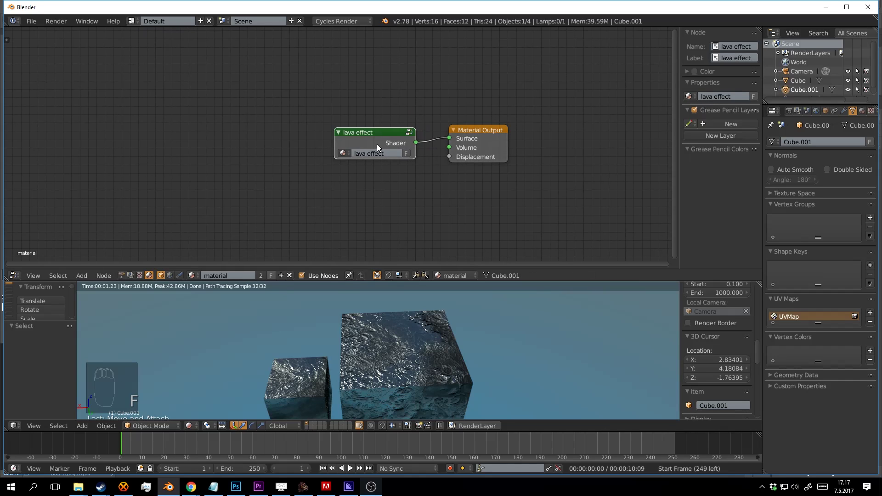
left_click_drag(377, 144, 306, 145)
scroll(432, 322, "down", 4)
middle_click_drag(439, 335, 392, 341)
scroll(421, 322, "up", 4)
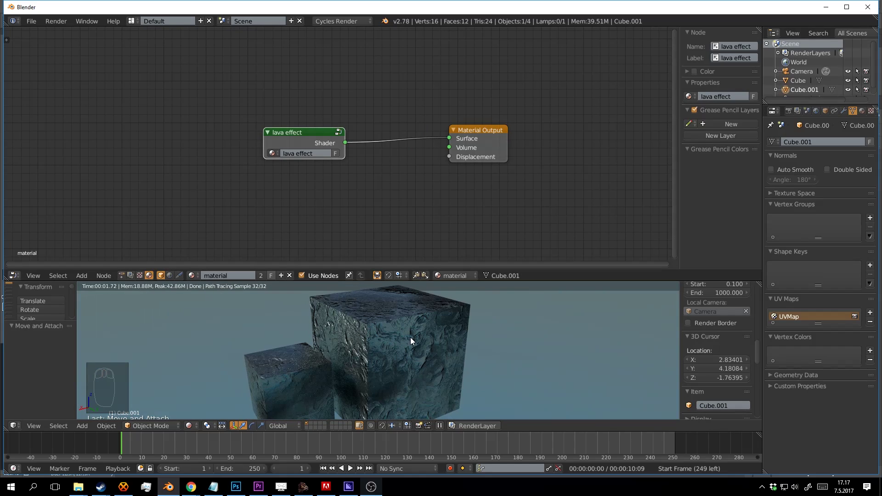
middle_click_drag(300, 378, 330, 356)
middle_click_drag(458, 310, 427, 339)
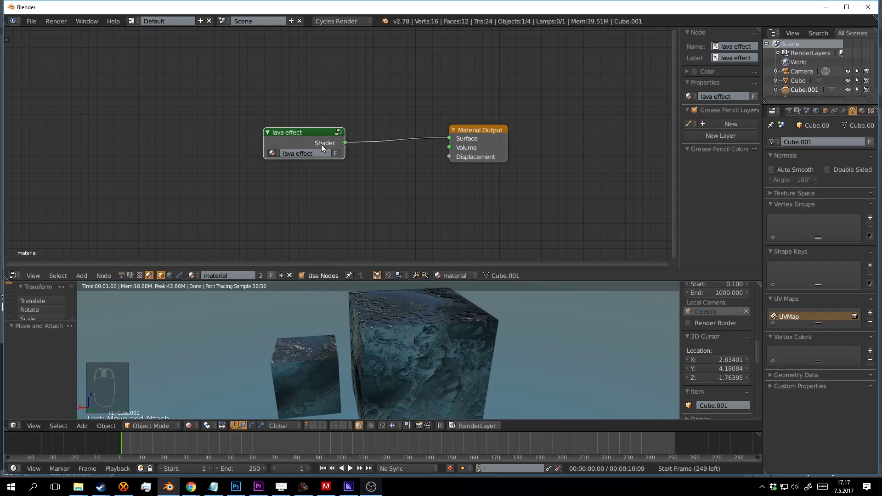
left_click_drag(322, 145, 286, 134)
middle_click_drag(450, 329, 450, 352)
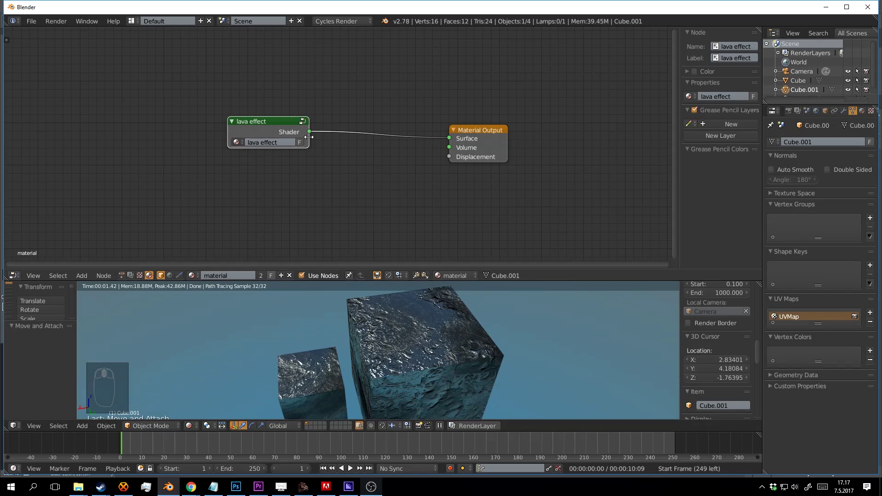
left_click_drag(309, 140, 285, 139)
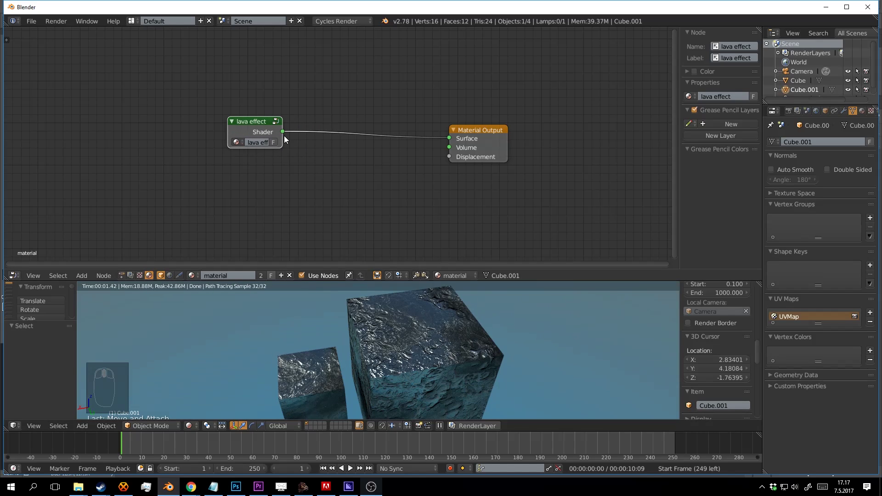
Step: Make a separate copy of the larger cube's material and rename it "new material"
right_click(445, 345)
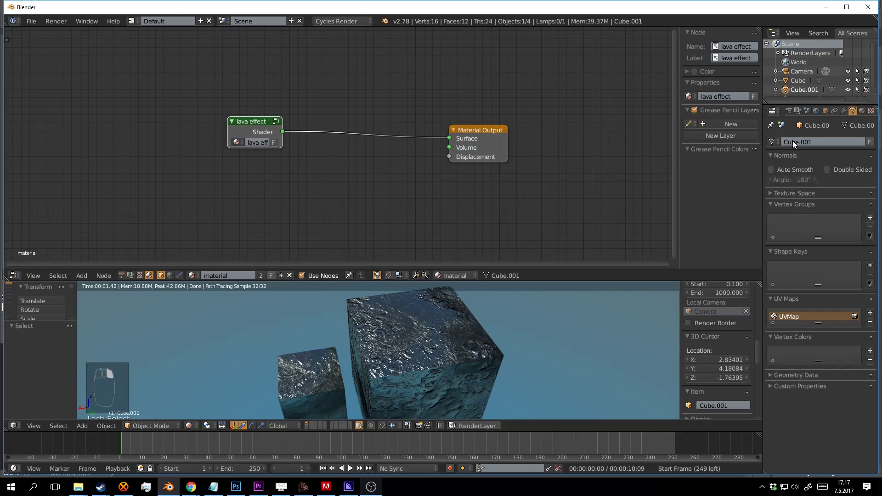
left_click(862, 111)
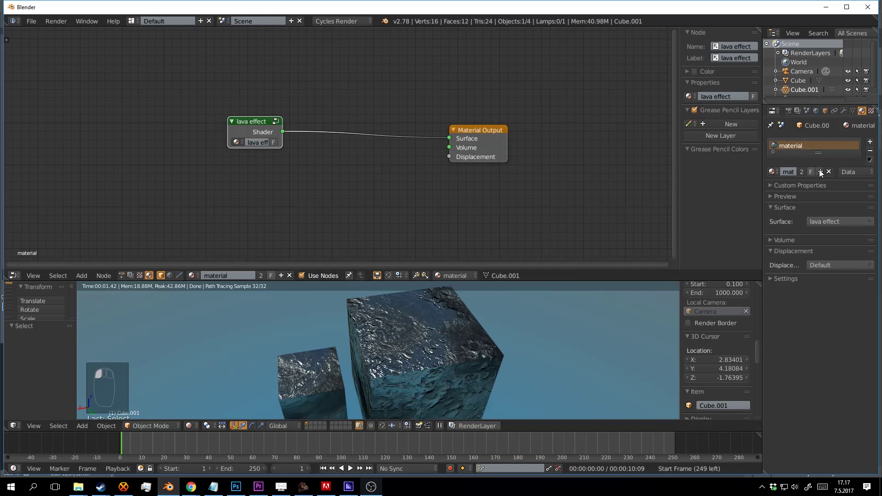
left_click(822, 172)
double_click(808, 145)
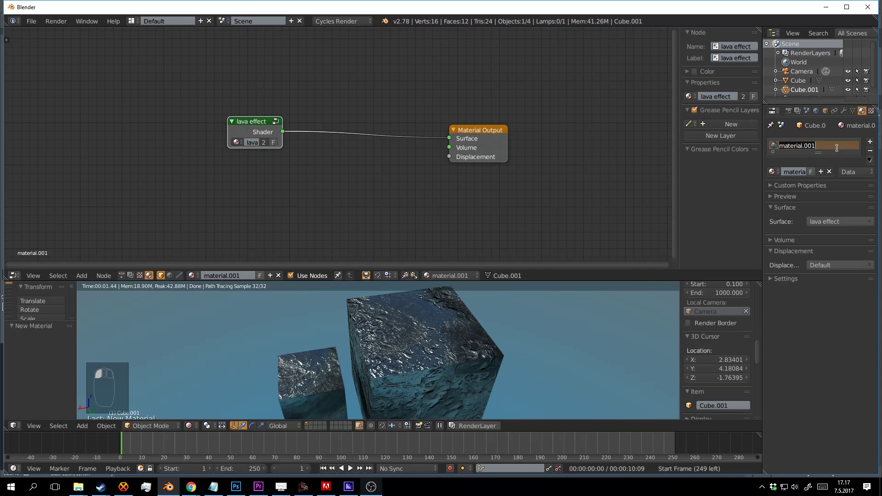
left_click(806, 146)
left_click_drag(818, 145, 770, 143)
type("new materi")
key("Return")
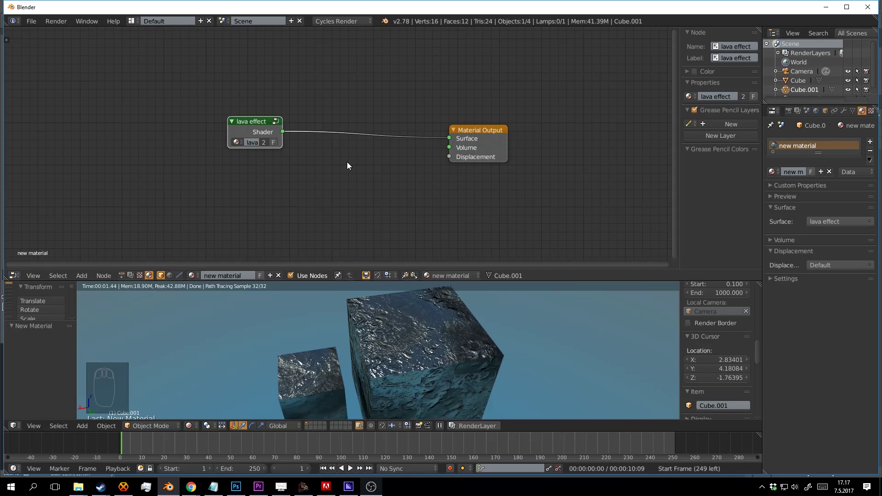
Step: Unlink the larger cube's current material and create a fresh one named "new 1"
scroll(317, 229, "up", 1)
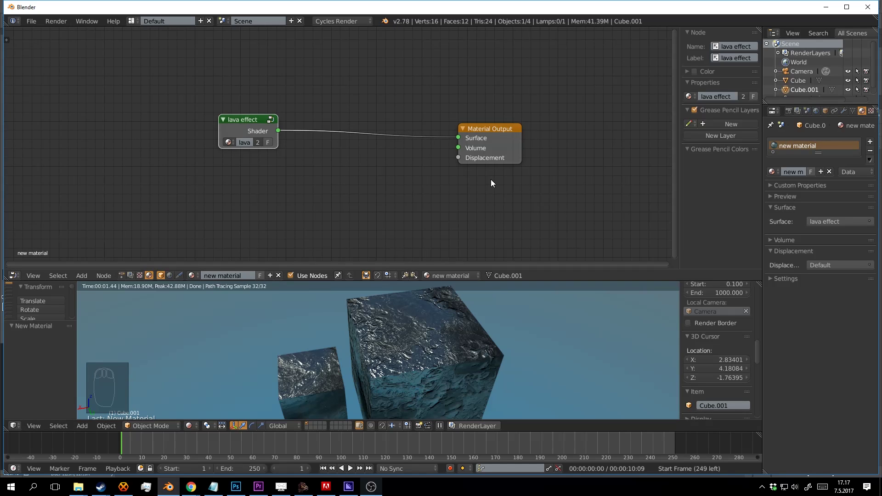
middle_click_drag(491, 182, 415, 163)
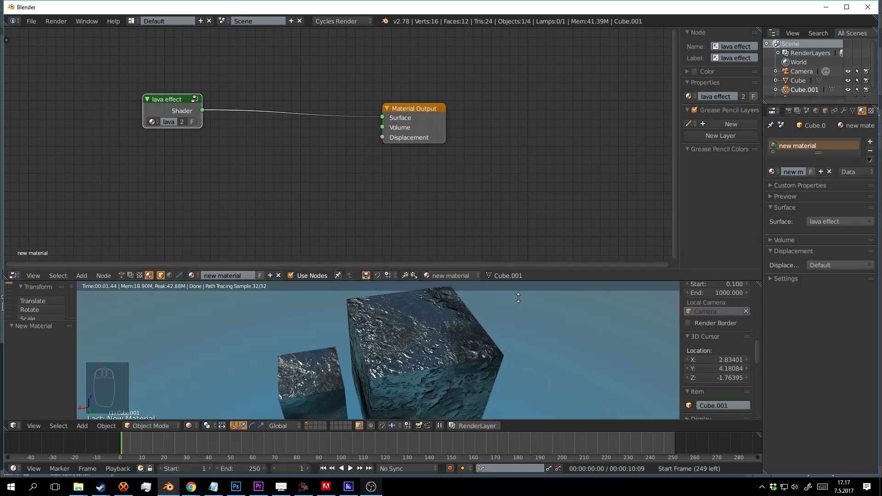
left_click(829, 172)
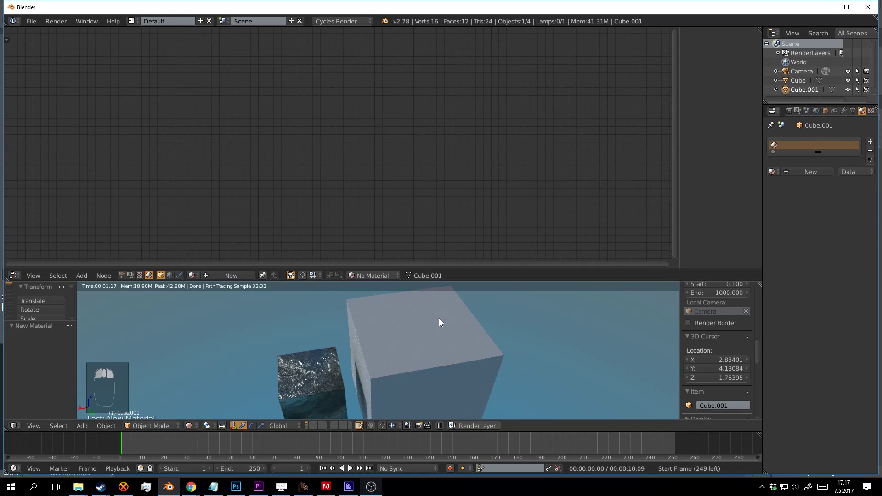
left_click(811, 173)
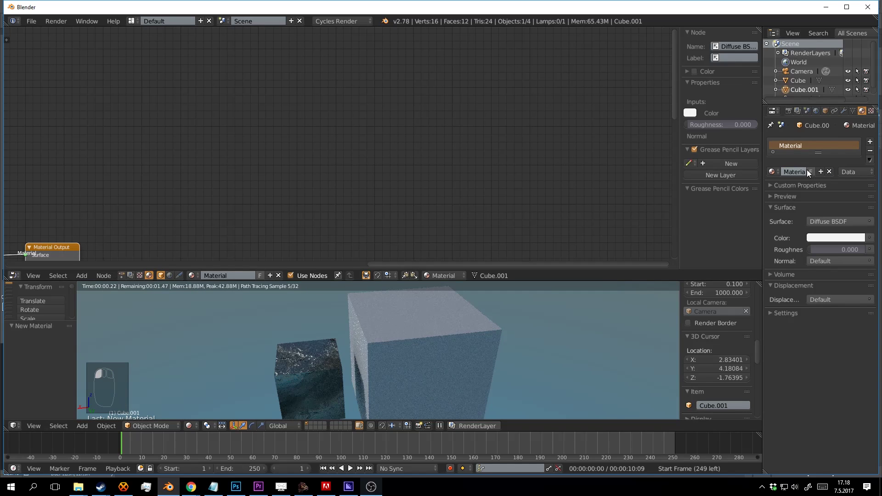
double_click(795, 146)
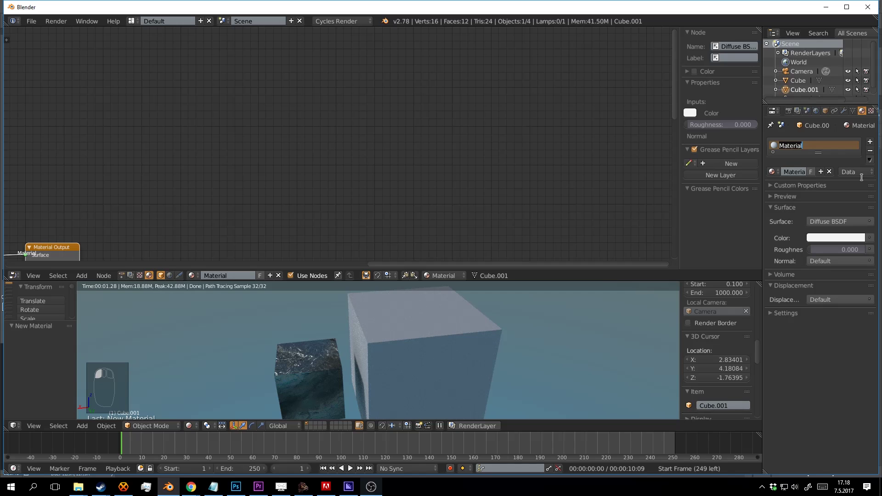
type("new 1")
key("Return")
Step: Bring the new material's nodes into view and spread the Diffuse BSDF and Material Output nodes apart
key("Home")
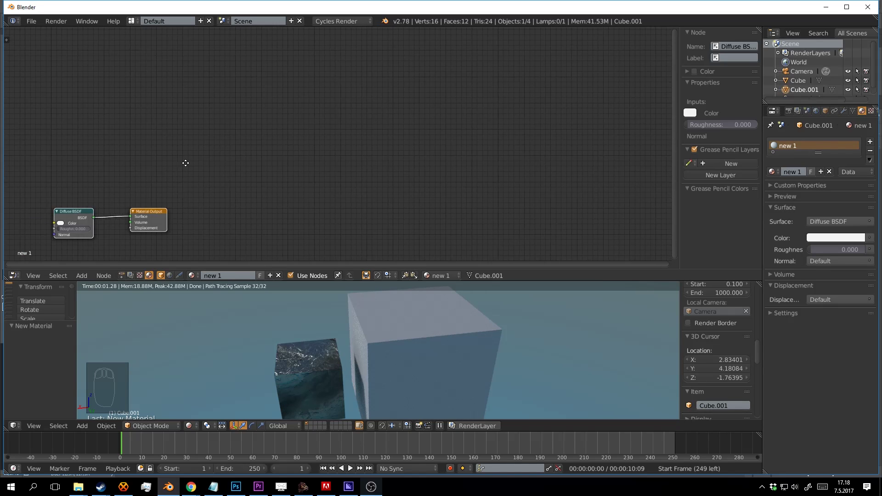
left_click_drag(407, 120, 457, 98)
left_click_drag(306, 124, 233, 59)
middle_click_drag(306, 111, 322, 128)
scroll(318, 143, "up", 2)
middle_click_drag(297, 157, 325, 151)
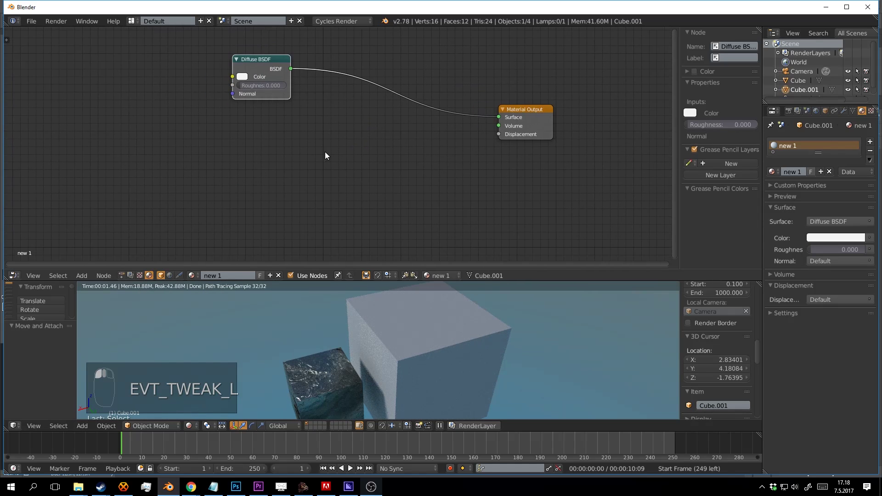
left_click_drag(251, 63, 271, 65)
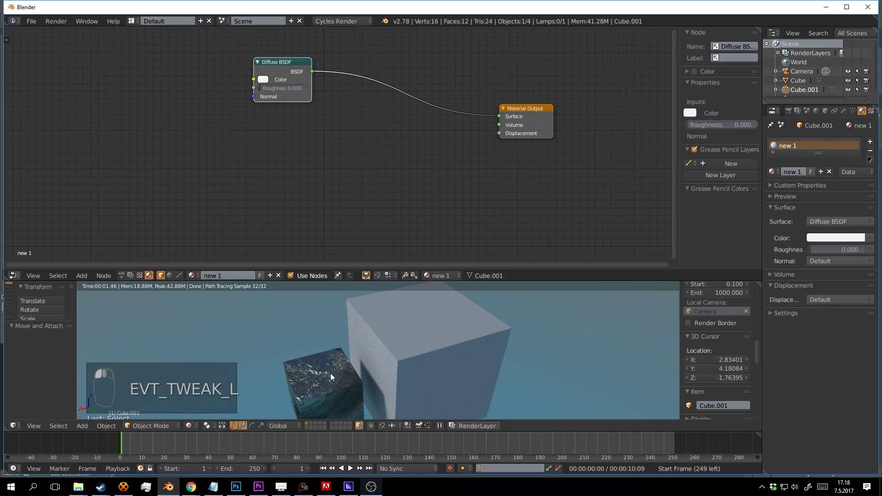
middle_click_drag(324, 377, 353, 348)
middle_click_drag(330, 154, 334, 165)
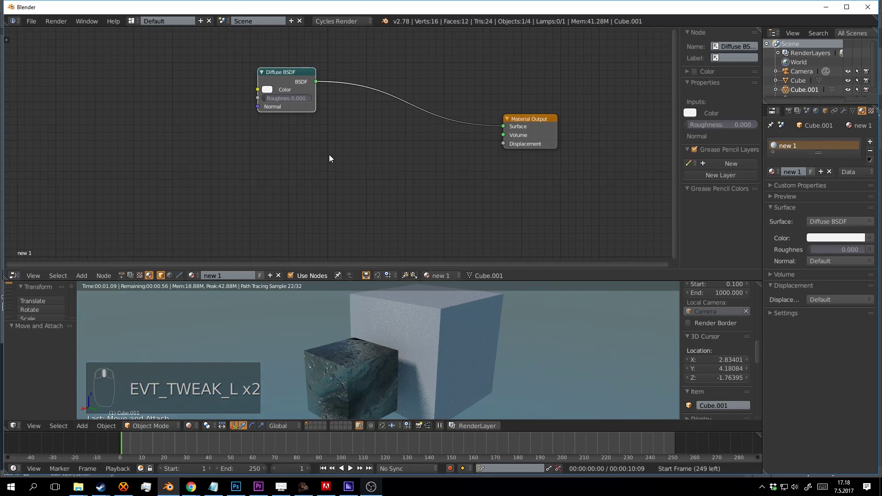
Step: Add the existing lava effect node group and place it below the Diffuse BSDF node
key("shift+a")
mouse_move(328, 156)
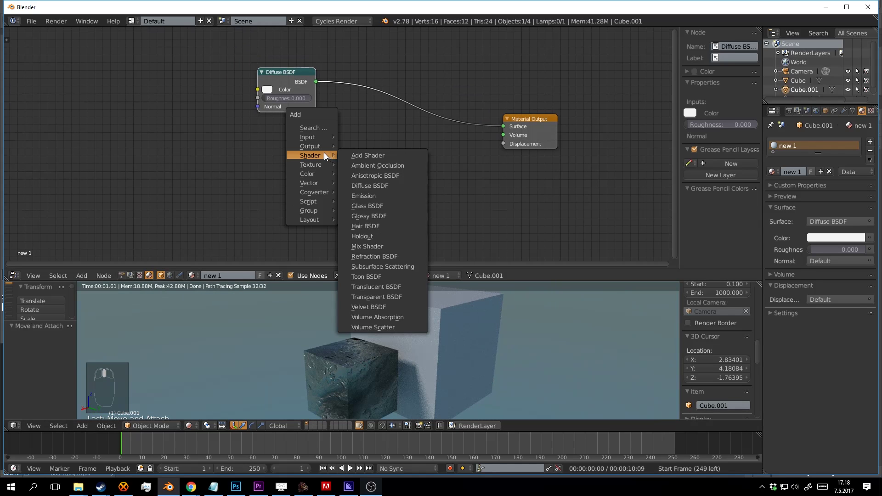
mouse_move(313, 213)
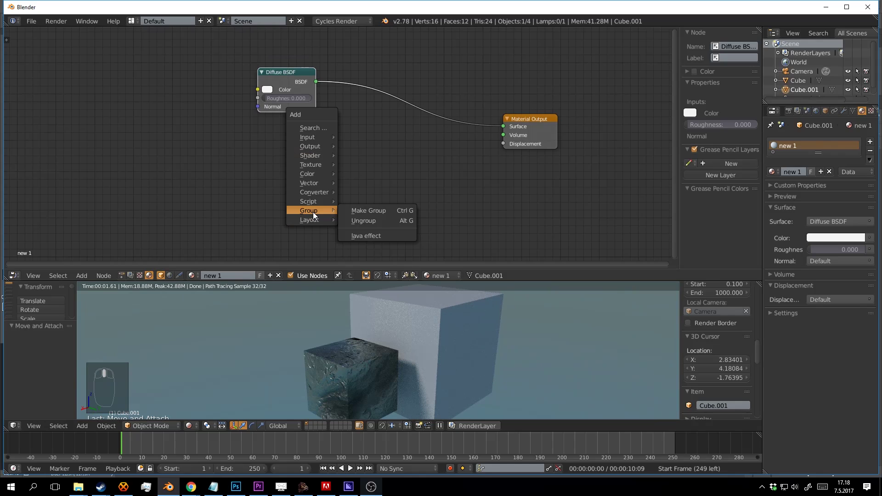
left_click(367, 235)
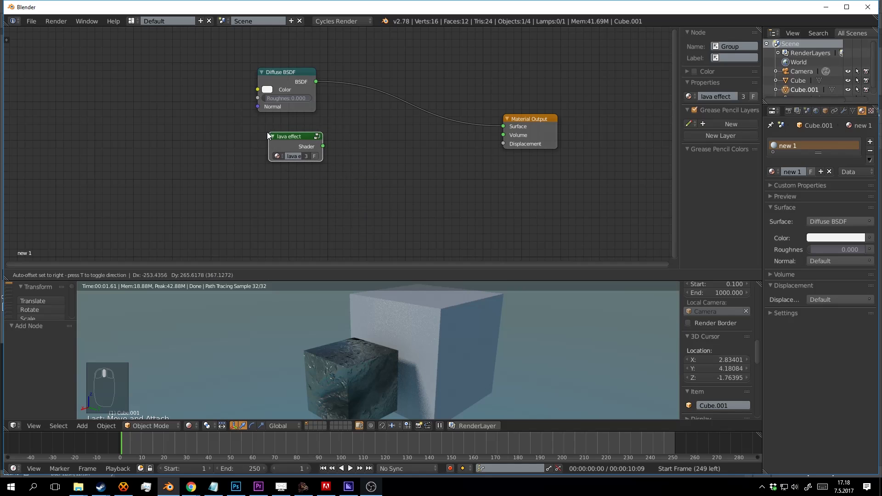
left_click(259, 133)
mouse_move(286, 136)
left_mouse_down()
mouse_move(316, 168)
mouse_move(309, 149)
mouse_move(257, 170)
mouse_move(290, 137)
left_mouse_up()
Step: Fine-tune the lava effect node's position so it lines up beneath the Diffuse BSDF node
scroll(381, 173, "up", 1)
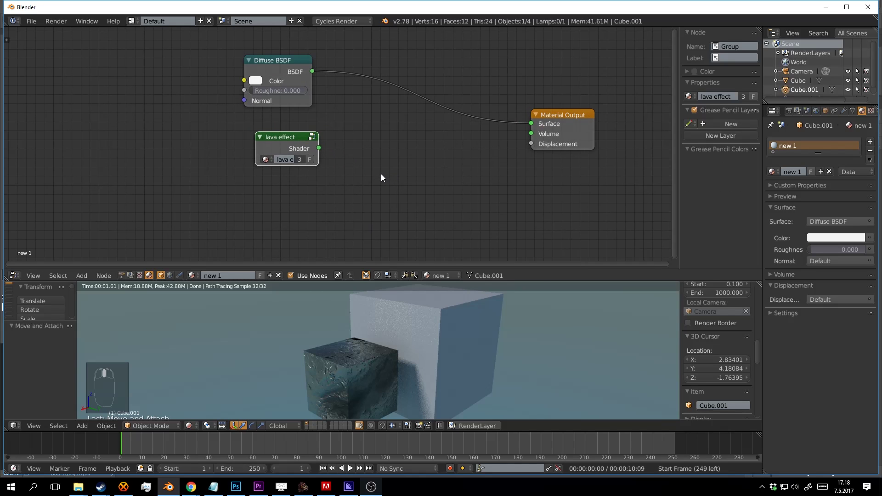
scroll(381, 179, "down", 2)
scroll(381, 184, "up", 1)
left_click_drag(260, 152, 248, 147)
scroll(344, 186, "up", 3)
middle_click_drag(334, 148, 362, 165)
scroll(347, 169, "down", 1)
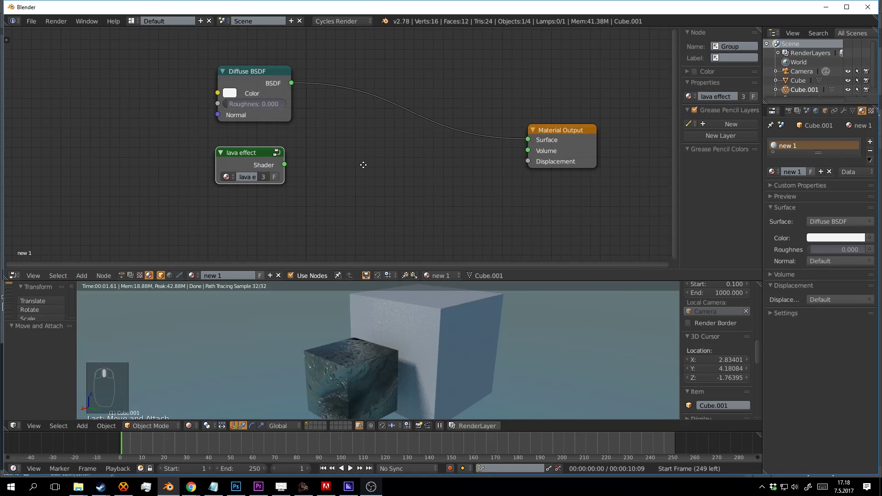
scroll(363, 166, "up", 2)
mouse_move(212, 153)
left_mouse_down()
mouse_move(294, 166)
mouse_move(215, 140)
left_mouse_up()
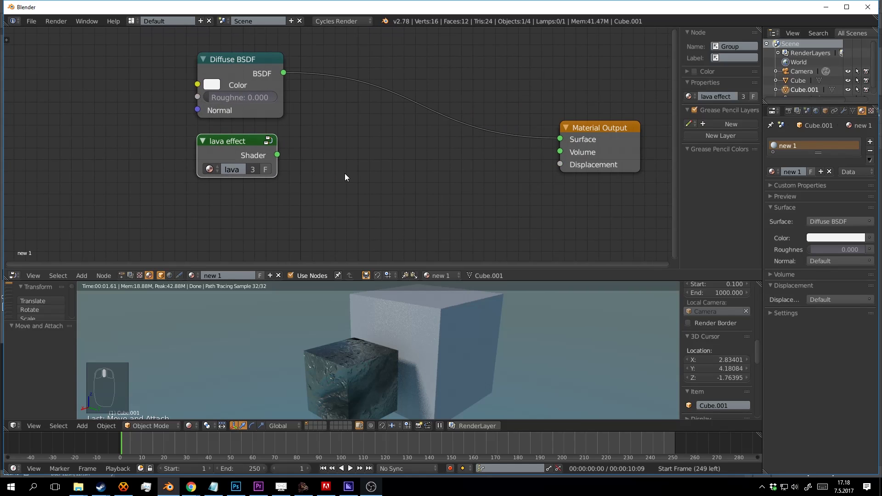
key("shift+a")
mouse_move(346, 175)
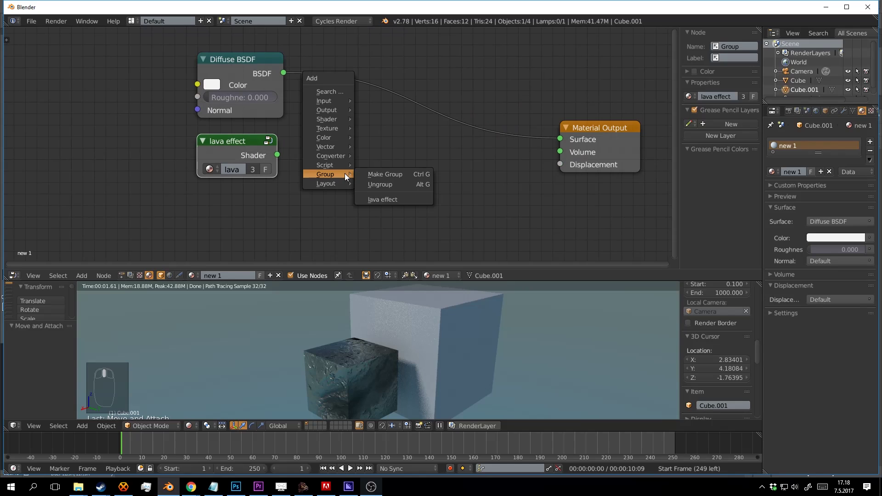
left_click_drag(245, 142, 253, 154)
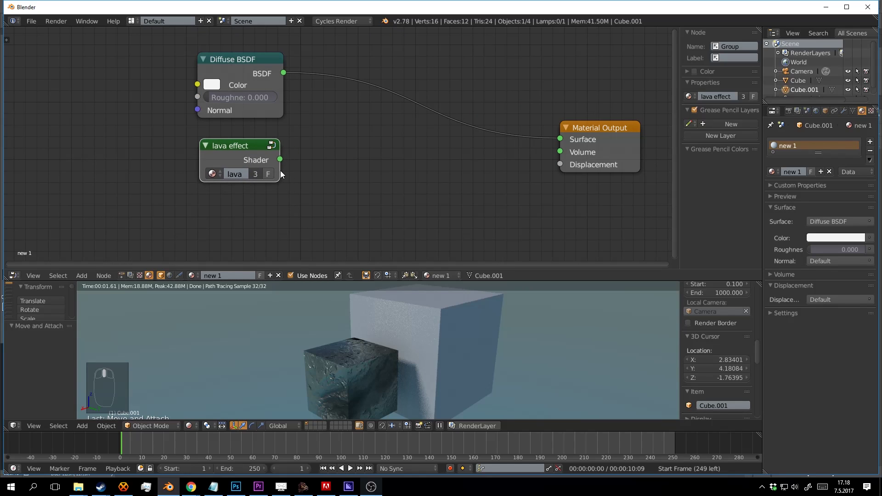
left_click(31, 22)
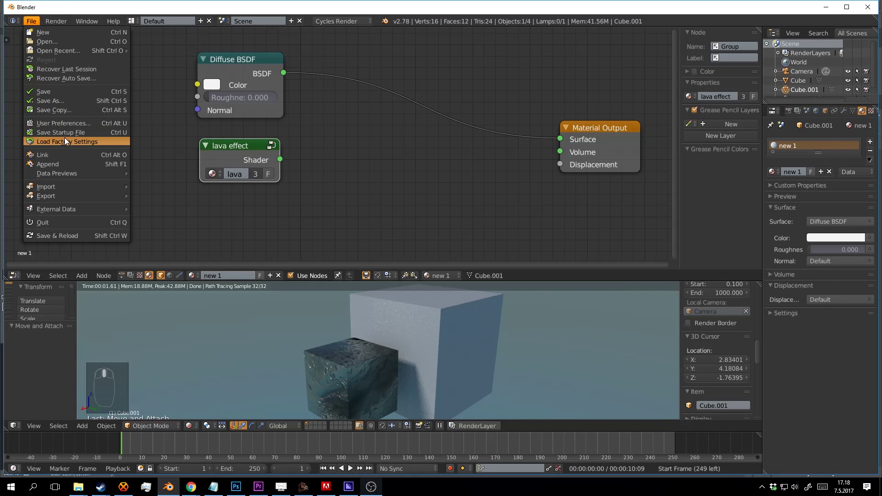
left_click(74, 132)
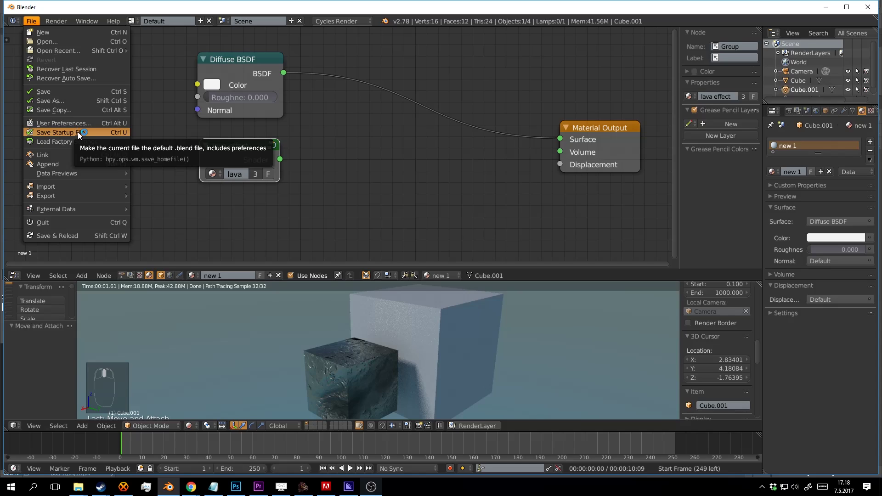
middle_click_drag(406, 360, 398, 368)
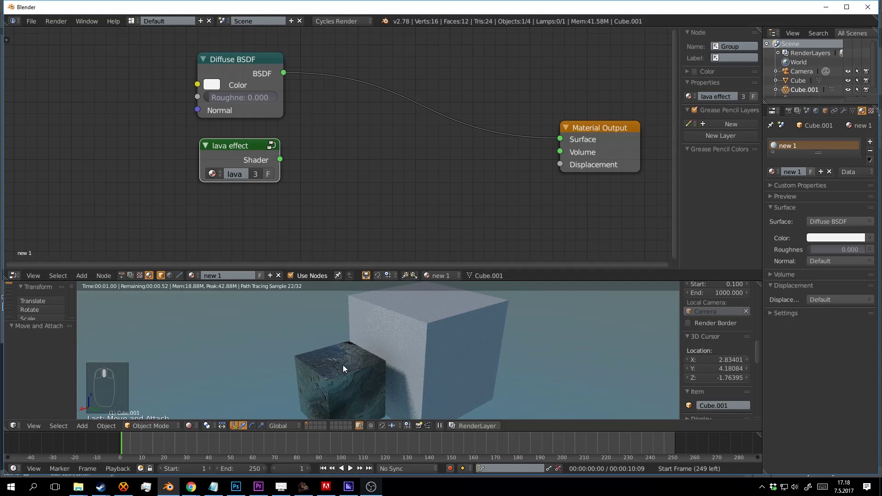
mouse_move(343, 366)
middle_mouse_down()
mouse_move(332, 382)
mouse_move(355, 332)
mouse_move(393, 310)
mouse_move(346, 325)
mouse_move(431, 338)
mouse_move(420, 324)
mouse_move(412, 328)
mouse_move(440, 340)
mouse_move(423, 357)
mouse_move(443, 351)
mouse_move(444, 332)
mouse_move(434, 341)
middle_mouse_up()
Step: Reposition the Diffuse BSDF and lava effect nodes to leave a wider gap between them
left_click_drag(247, 63, 265, 54)
left_click_drag(243, 146, 254, 137)
scroll(324, 150, "up", 3)
middle_click_drag(305, 153, 297, 182)
left_click_drag(250, 169, 252, 169)
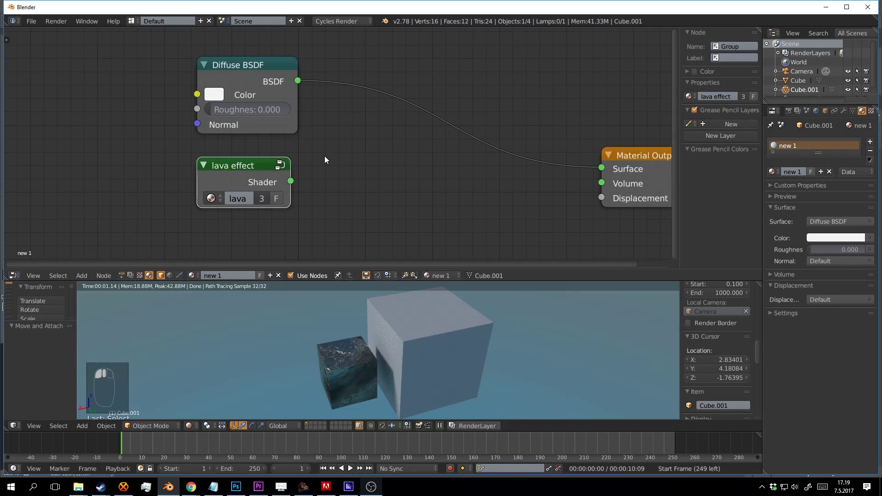
middle_click_drag(324, 156, 312, 180)
left_click_drag(239, 96, 251, 68)
middle_click_drag(348, 136, 371, 136)
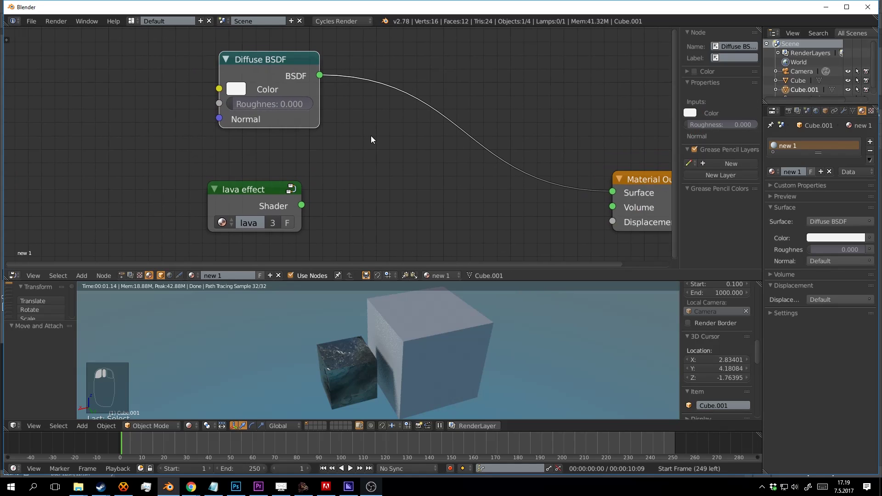
Step: Set the Diffuse BSDF color to red, with RGB values 0.800, 0.028 and 0.040
scroll(367, 138, "up", 1)
left_click(229, 85)
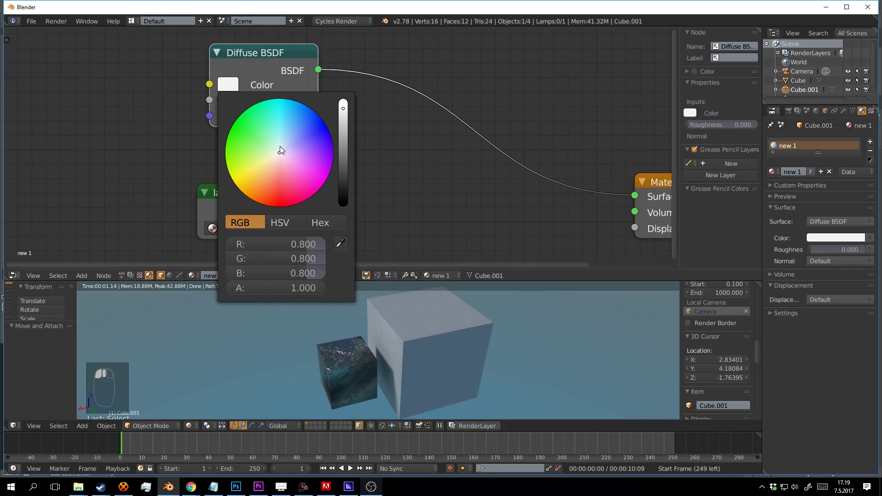
left_click_drag(279, 146, 282, 196)
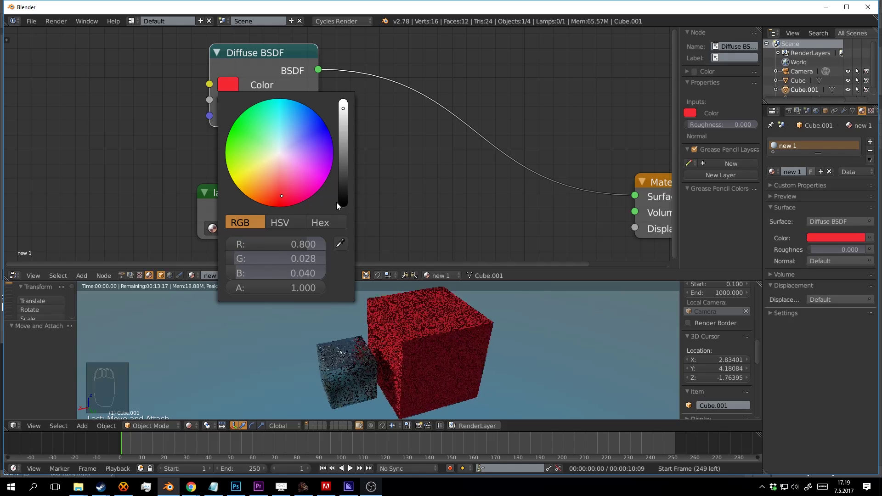
Step: Insert a Mix Shader between the Diffuse BSDF and Material Output, and connect the lava effect shader to its second shader input
scroll(374, 182, "down", 1)
middle_click_drag(268, 186, 260, 167)
left_click_drag(259, 167, 266, 153)
middle_click_drag(290, 155, 274, 168)
key("shift+a")
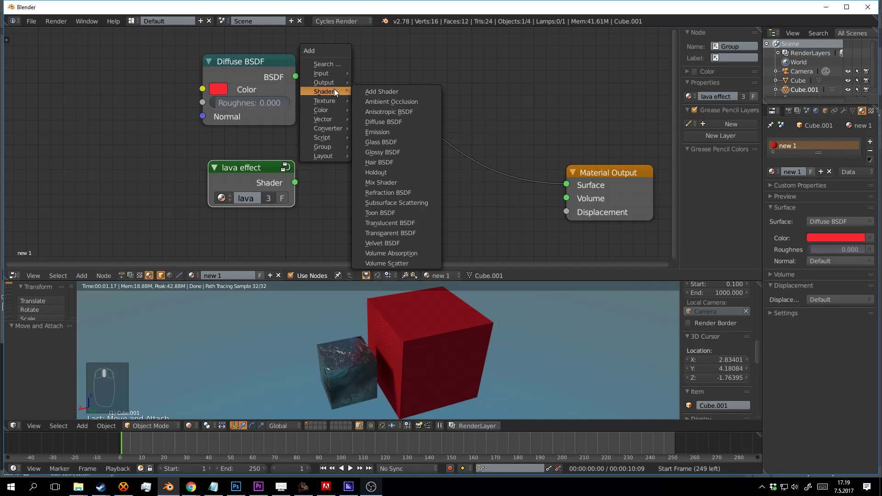
left_click(326, 64)
type("mix")
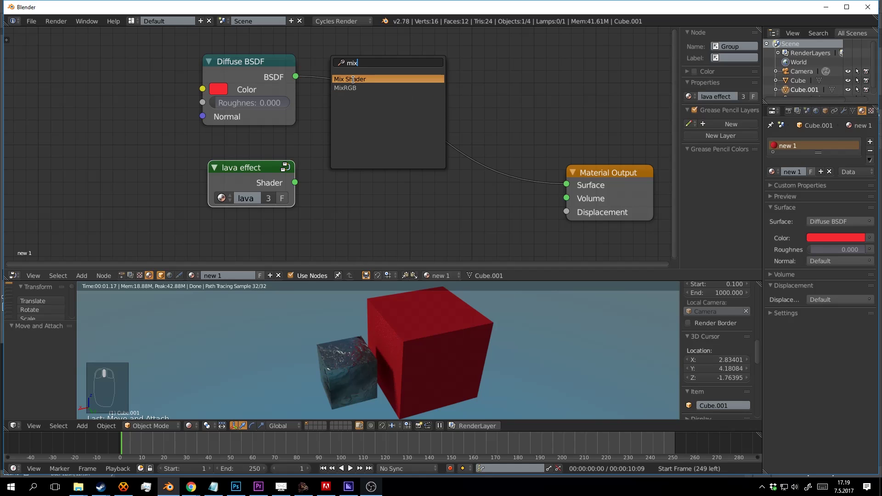
key("Return")
left_click(378, 73)
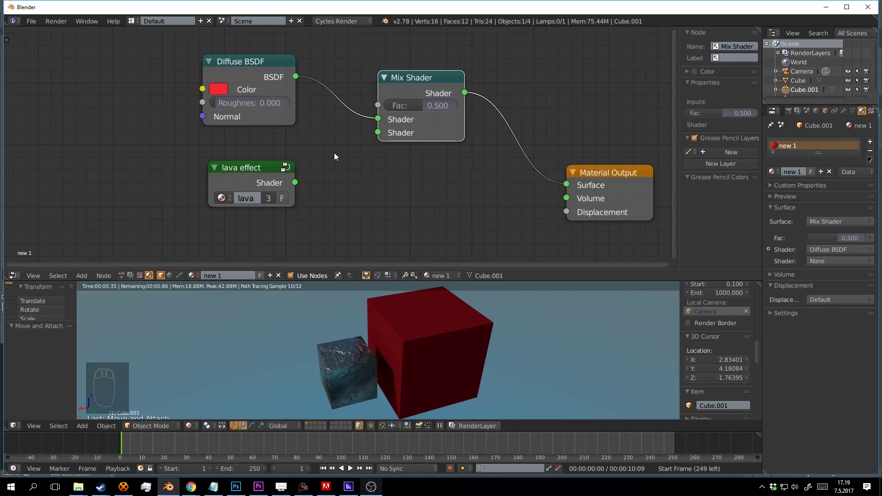
left_click_drag(295, 183, 379, 133)
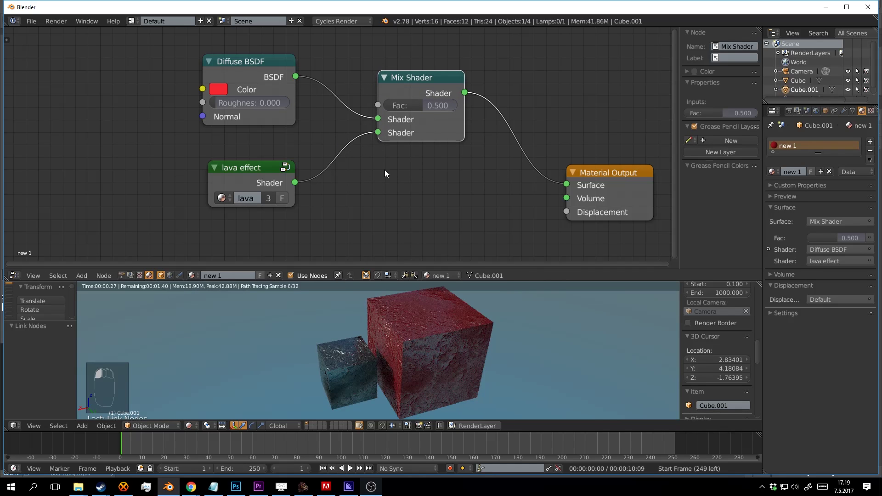
middle_click_drag(492, 331, 469, 328)
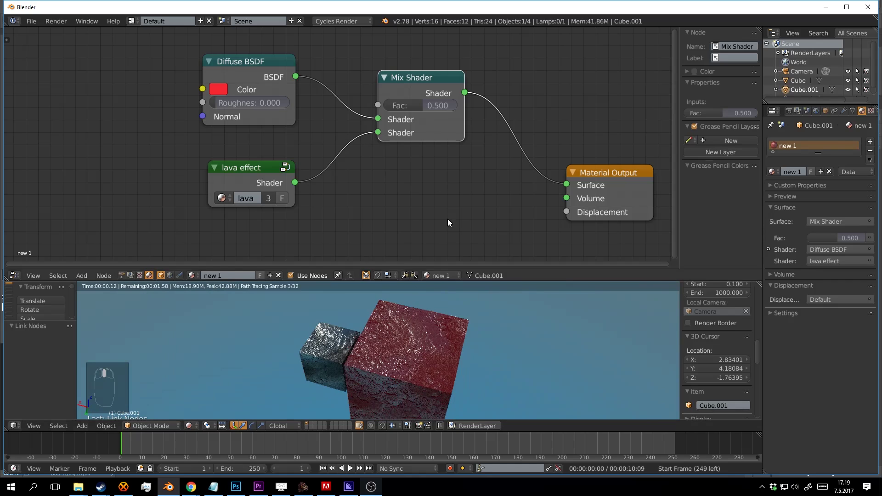
Step: Reposition the Mix Shader and Diffuse BSDF nodes to free space above the Diffuse BSDF
left_click_drag(429, 78, 458, 53)
middle_click_drag(362, 86, 398, 145)
left_click_drag(296, 118, 301, 137)
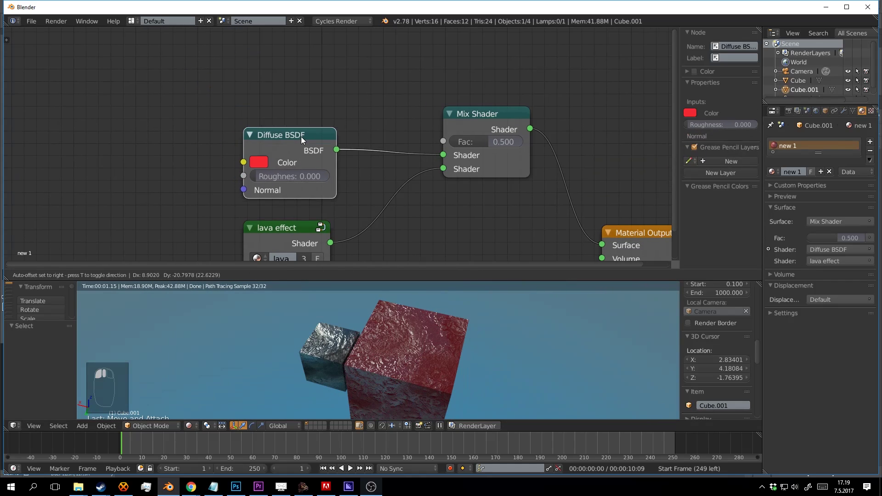
middle_click_drag(311, 123, 326, 137)
Step: Add a Noise Texture above the Diffuse BSDF and connect its Fac output to the Mix Shader's Fac input
key("shift+a")
left_click(285, 89)
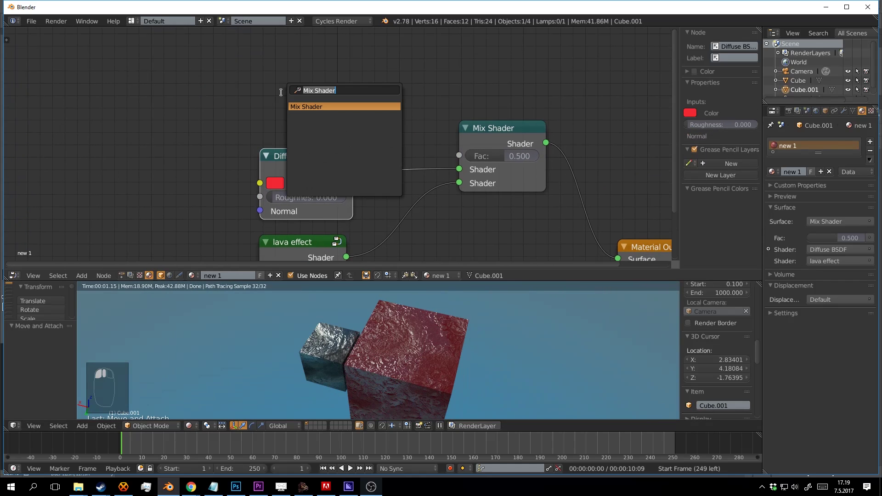
type("noise")
key("Return")
left_click(260, 28)
left_click_drag(352, 70, 459, 155)
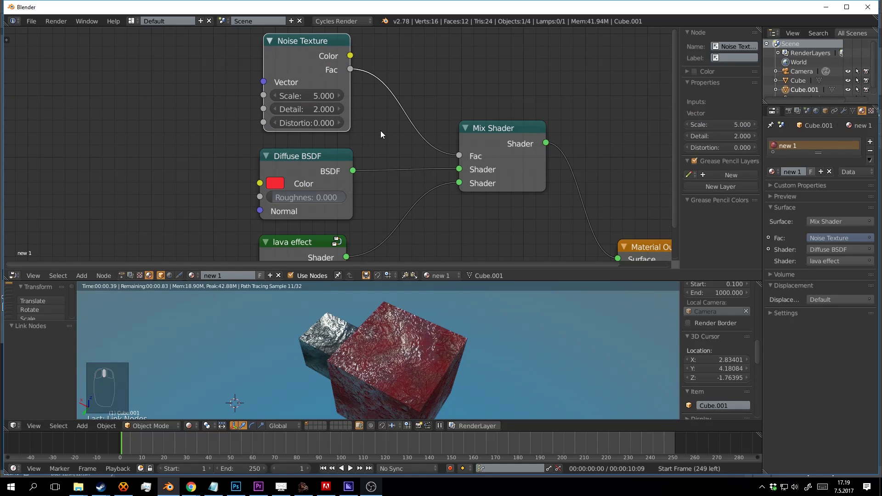
Step: Move the Noise Texture aside and insert a ColorRamp between its Fac output and the Mix Shader's Fac input
middle_click_drag(376, 110, 393, 186)
left_click_drag(341, 114, 262, 51)
key("shift+a")
left_click(373, 65)
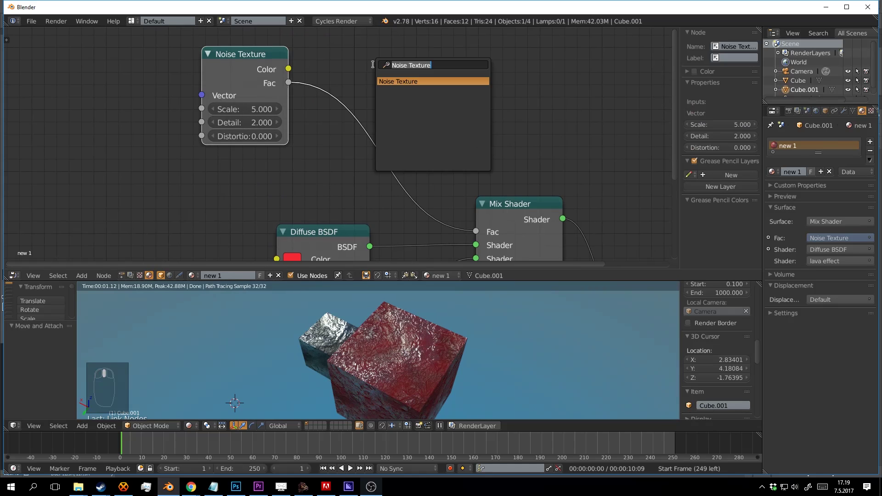
type("ramp")
key("Return")
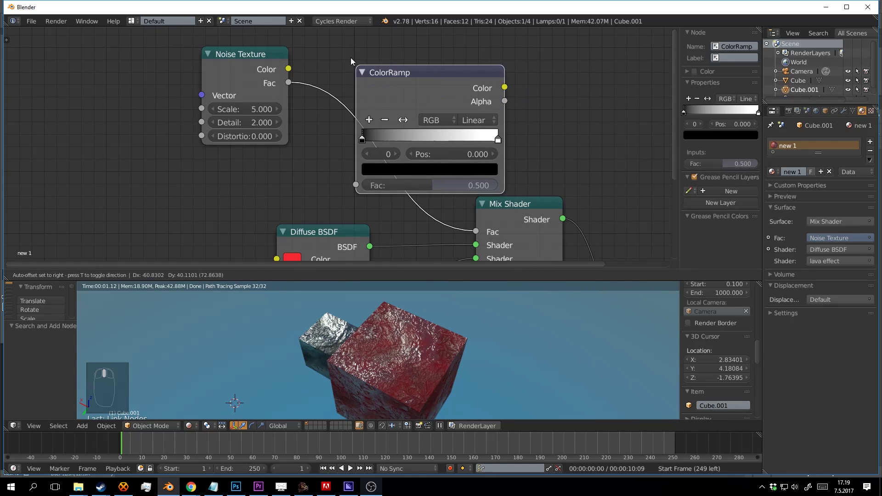
left_click(393, 78)
middle_click_drag(394, 77, 309, 55, "shift")
Step: Narrow the ColorRamp's transition by moving the black stop inward and the white stop to position 0.605
scroll(286, 95, "up", 1)
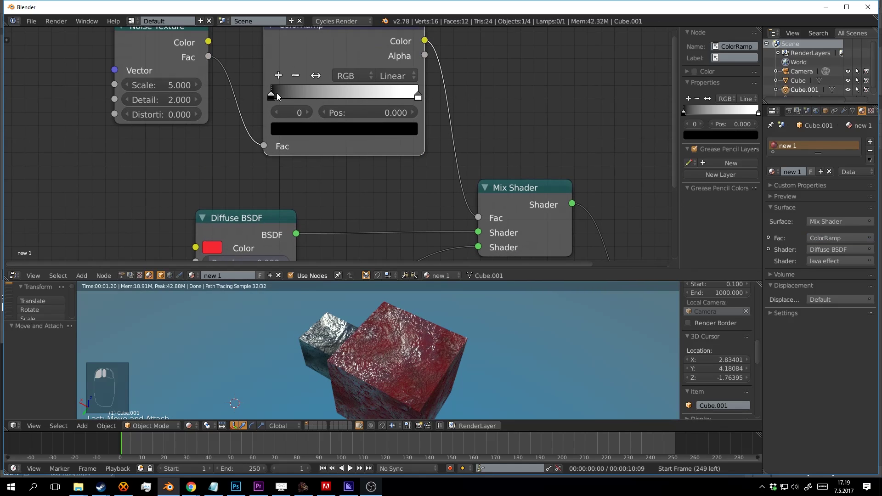
left_click_drag(274, 96, 322, 96)
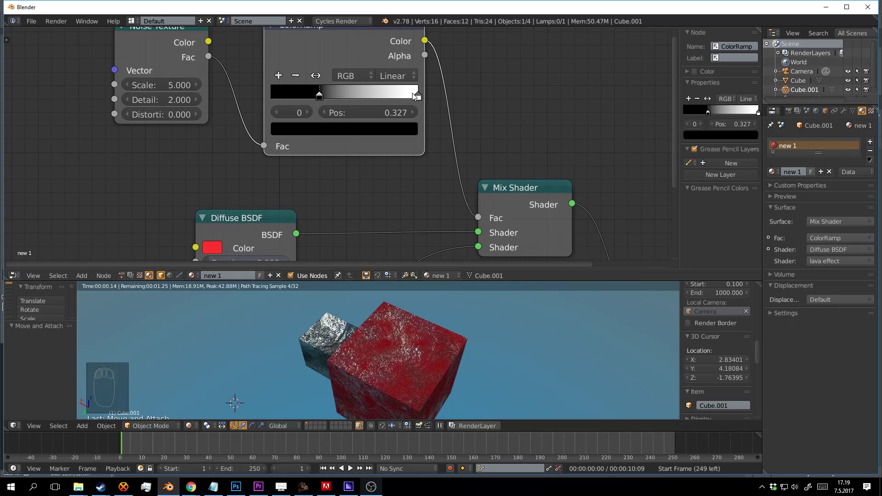
left_click_drag(418, 95, 364, 95)
middle_click_drag(274, 195, 295, 139)
left_click_drag(280, 161, 276, 137)
middle_click_drag(364, 72, 336, 145)
left_click_drag(356, 115, 352, 116)
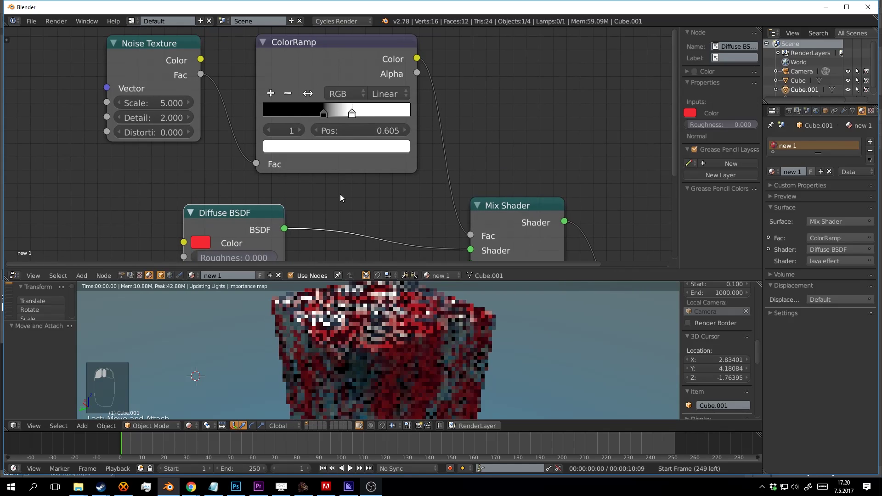
Step: Move the lava effect node farther below the Diffuse BSDF node
scroll(340, 193, "down", 2)
middle_click_drag(339, 187, 353, 63)
left_click_drag(274, 180, 267, 198)
middle_click_drag(359, 94, 319, 212)
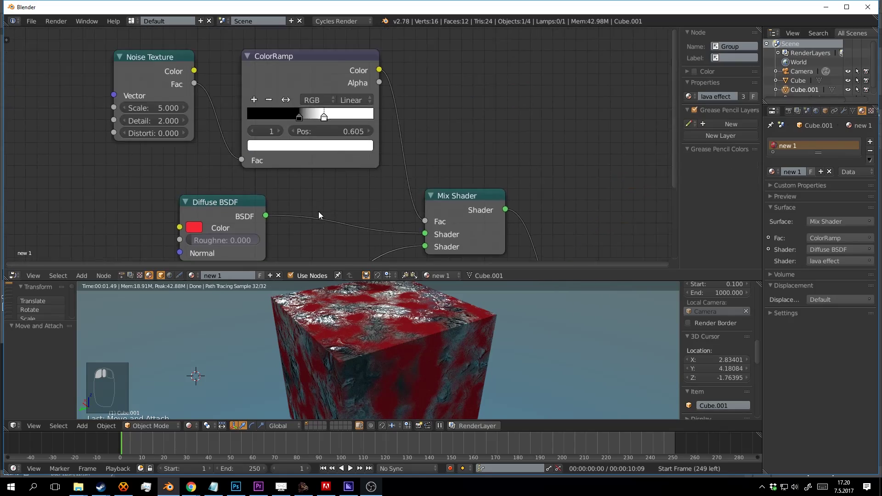
Step: Set the ColorRamp's white stop to position 0.555 to sharpen the edge between both shaders
scroll(319, 212, "up", 2)
middle_click_drag(426, 296, 401, 321)
scroll(402, 321, "up", 2)
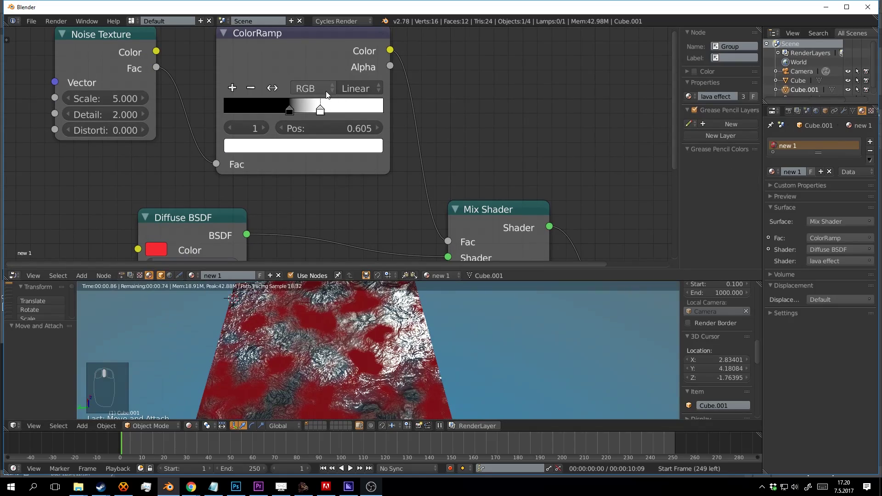
left_click_drag(323, 109, 315, 109)
Step: Spread the Diffuse BSDF and lava effect nodes apart to make room for another shader ahead of the Mix Shader
scroll(276, 184, "down", 2)
middle_click_drag(275, 183, 320, 99)
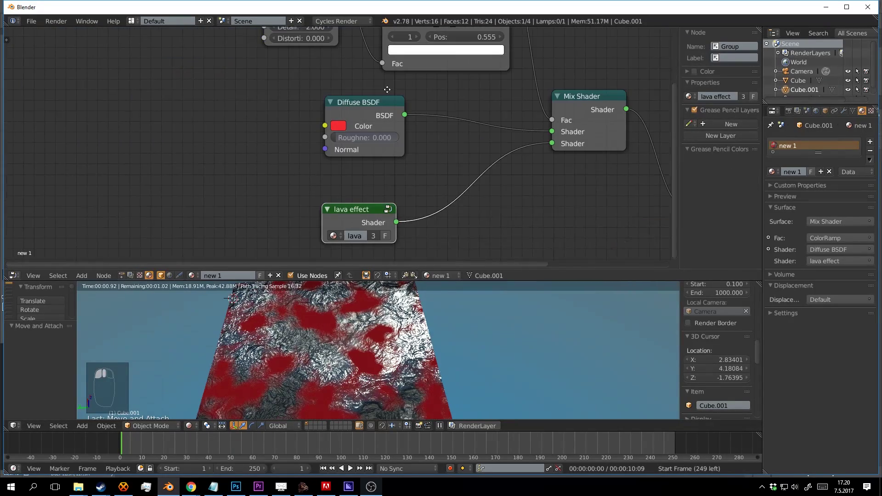
left_click_drag(349, 99, 232, 76)
left_click_drag(377, 214, 464, 236)
middle_click_drag(242, 80, 322, 115)
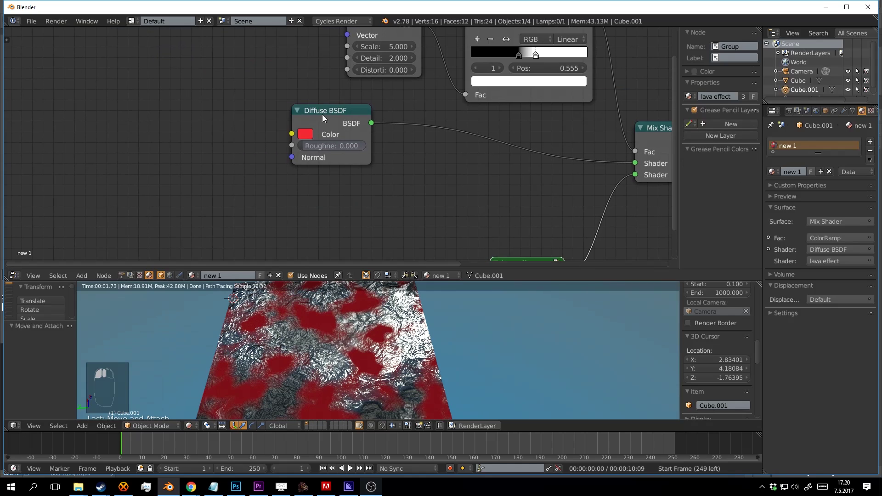
left_click_drag(524, 259, 482, 258)
middle_click_drag(380, 175, 368, 130)
Step: Insert a second Mix Shader on the link between the Diffuse BSDF and the existing Mix Shader
key("shift+a")
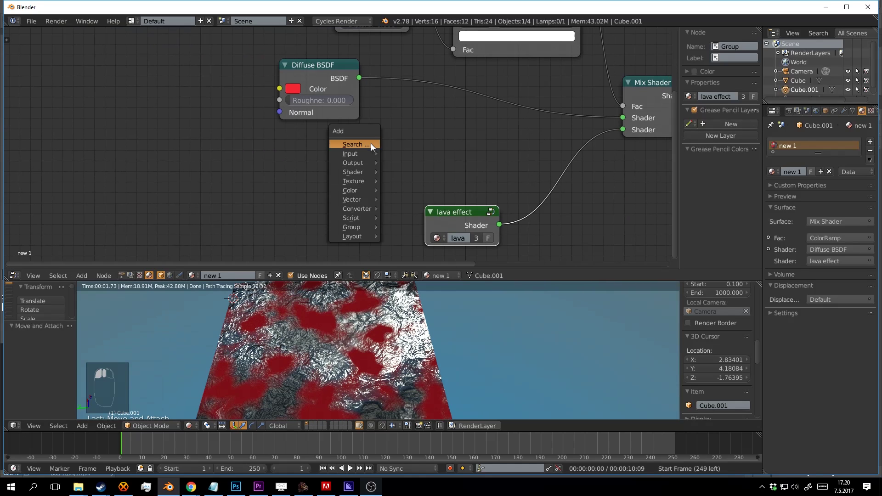
left_click(370, 143)
type("mix")
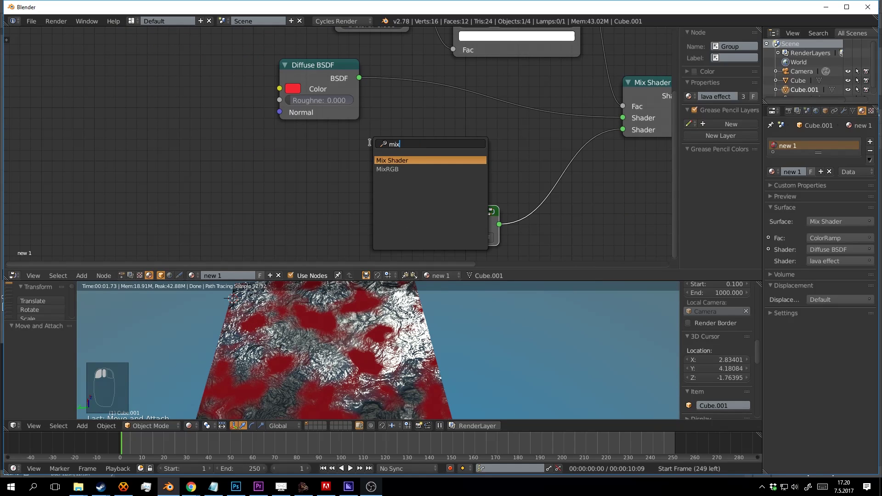
left_click(406, 160)
left_click(406, 114)
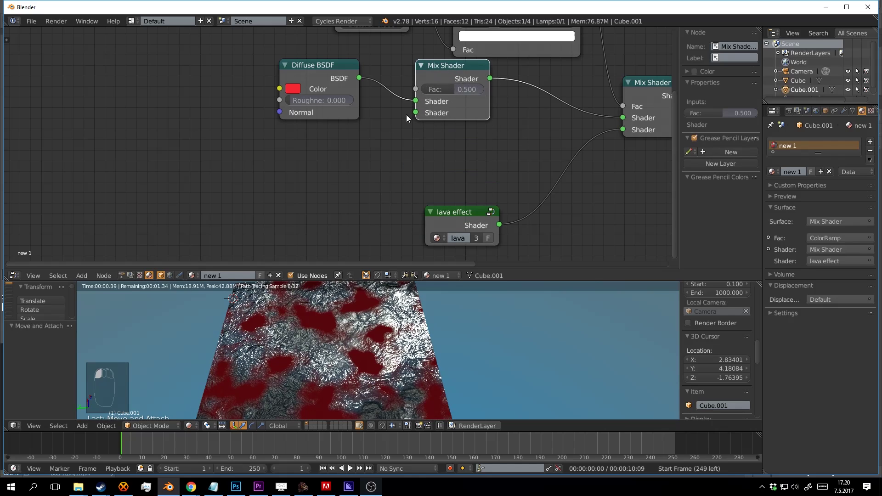
Step: Add a Glossy BSDF below the Diffuse BSDF and connect it to the new Mix Shader's second shader input
middle_click_drag(364, 147, 401, 160)
key("shift+a")
left_click(374, 178)
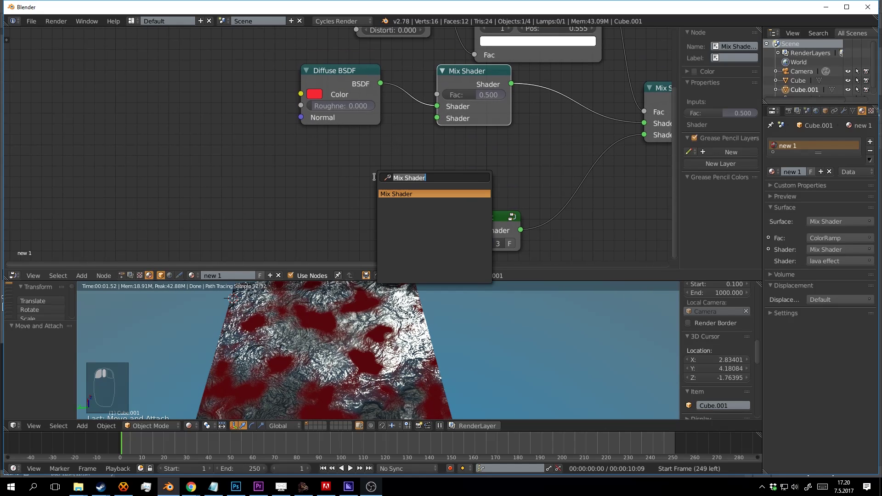
key("shift+a")
mouse_move(305, 181)
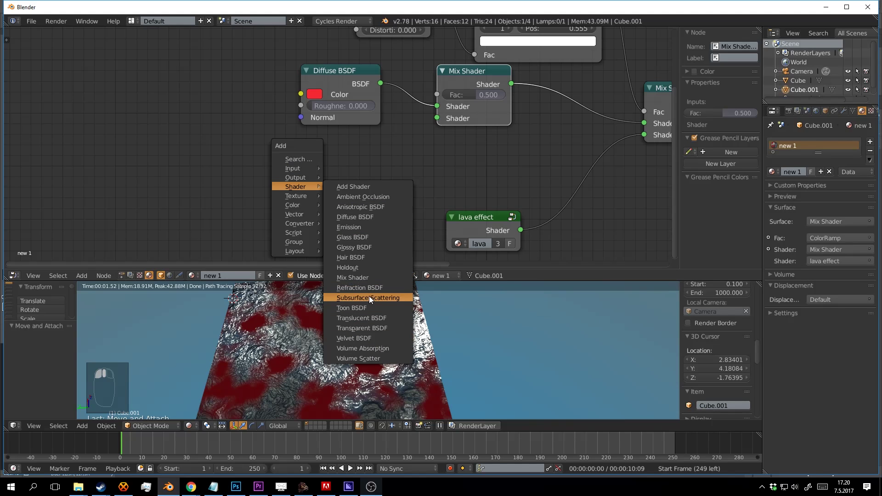
left_click(380, 245)
left_click(299, 135)
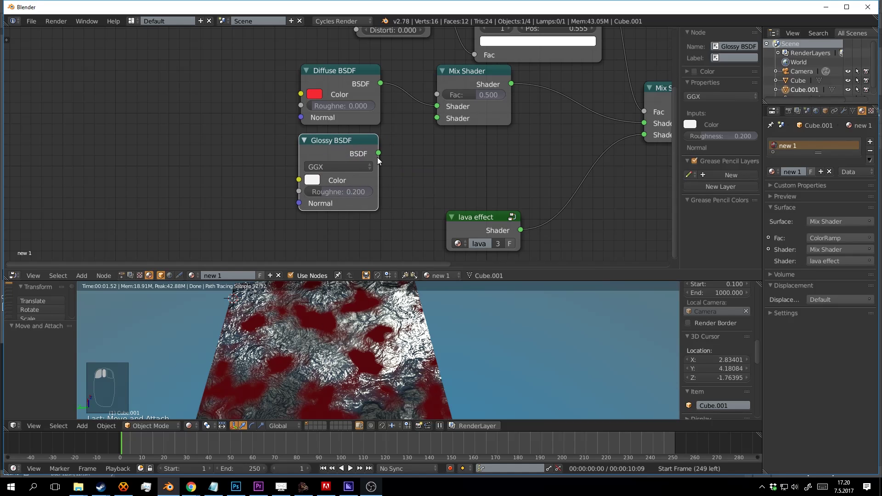
left_click_drag(379, 153, 437, 118)
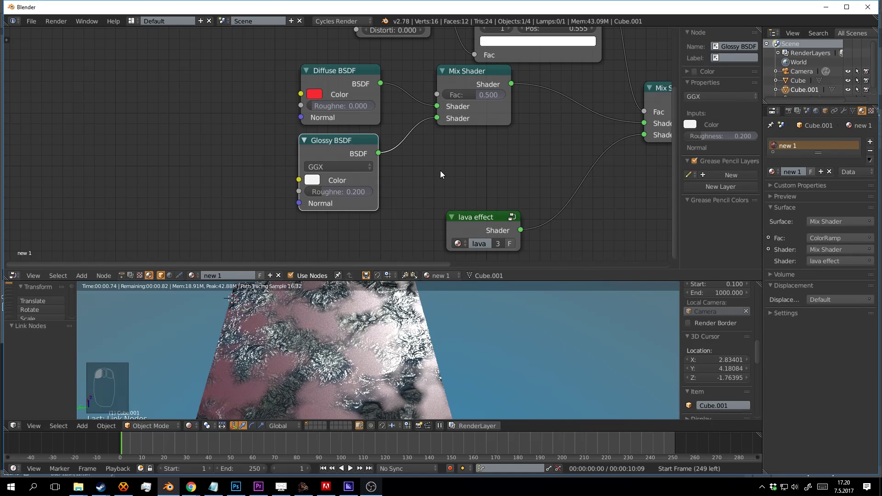
Step: Save the Blender file
key("ctrl+s")
left_click(845, 55)
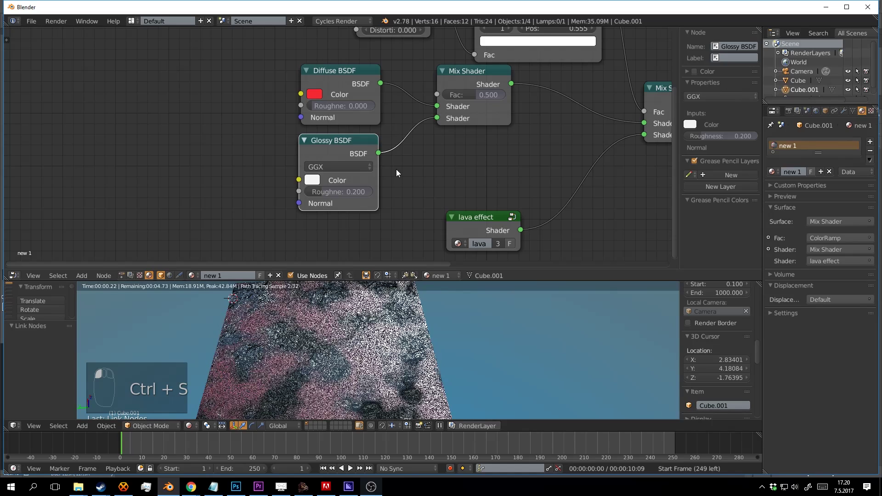
Step: Move the ColorRamp's white stop inward and set the black stop to position 0.450 right beside it
middle_click_drag(469, 172, 458, 193)
scroll(476, 143, "up", 1)
middle_click_drag(572, 40, 469, 142)
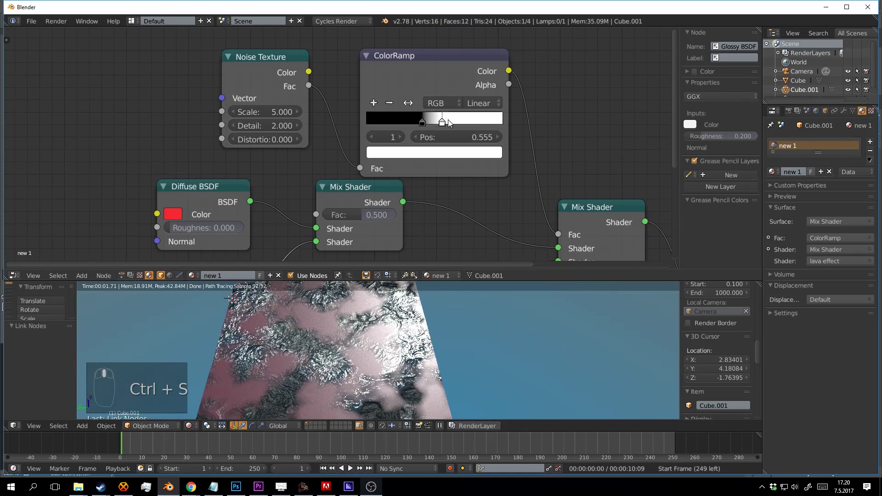
left_click_drag(449, 122, 428, 122)
left_click(422, 123)
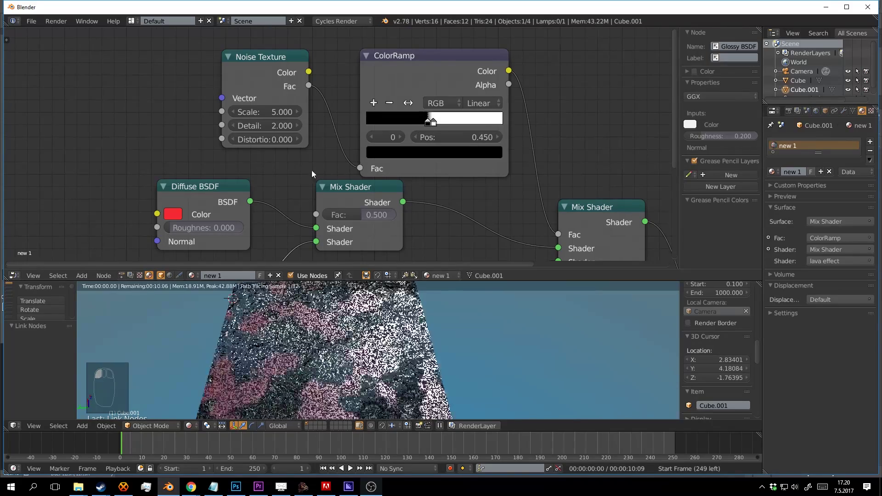
Step: Rearrange the Diffuse BSDF, Glossy BSDF and their Mix Shader with wider spacing, and set that Mix Shader's Fac to 0.527
scroll(311, 173, "down", 1)
middle_click_drag(312, 172, 389, 97)
mouse_move(445, 130)
left_mouse_down()
mouse_move(468, 130)
mouse_move(447, 131)
mouse_move(453, 143)
left_mouse_up()
left_click_drag(304, 178, 314, 211)
left_click_drag(317, 114, 234, 181)
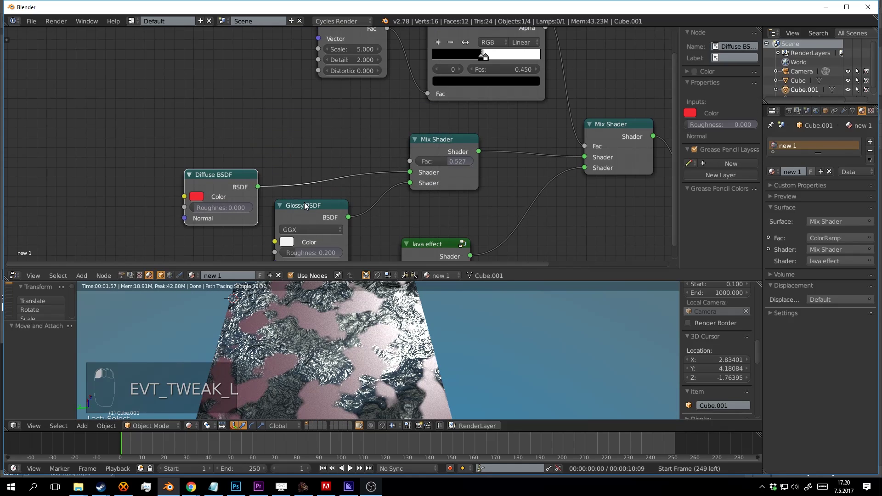
left_click_drag(304, 203, 239, 231)
middle_click_drag(449, 157, 452, 175)
left_click_drag(453, 161, 431, 150)
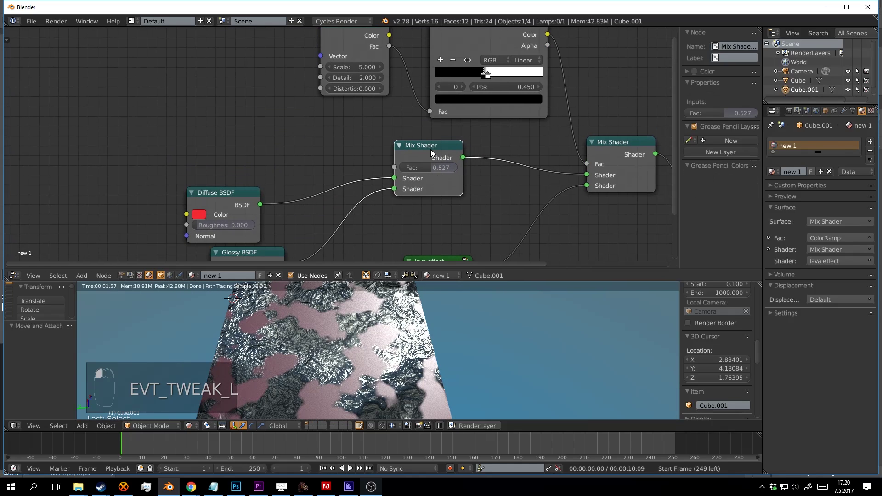
Step: Try Glossy BSDF roughness values of 0.000 and 0.033 while comparing the reflections on the cubes
scroll(290, 227, "up", 2)
middle_click_drag(290, 226, 422, 60)
left_click_drag(363, 145, 340, 145)
middle_click_drag(429, 304, 486, 308)
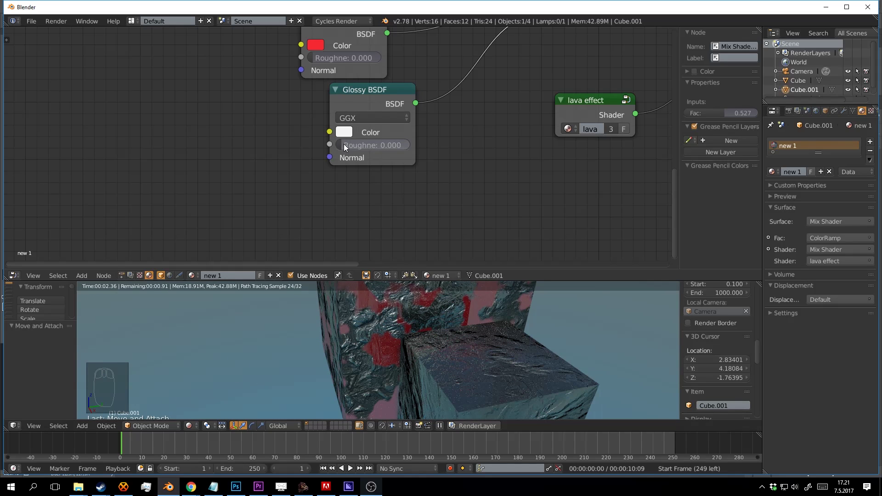
left_click_drag(342, 142, 344, 142)
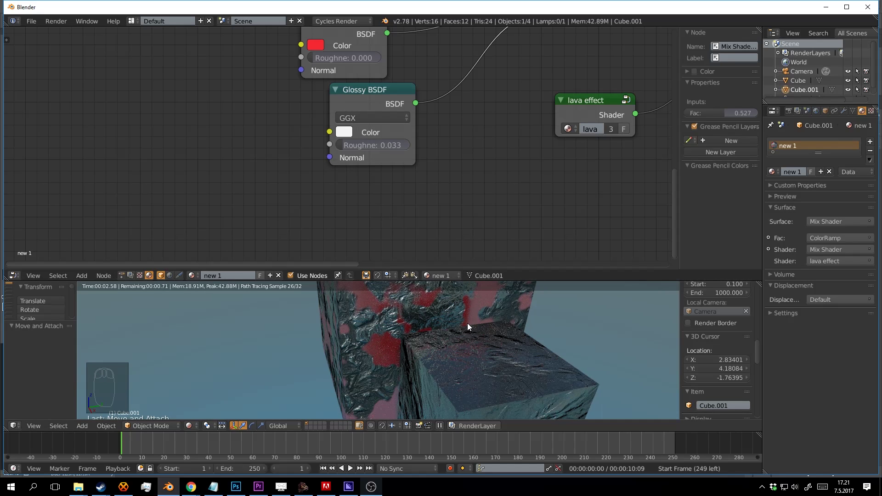
left_click_drag(341, 142, 348, 146)
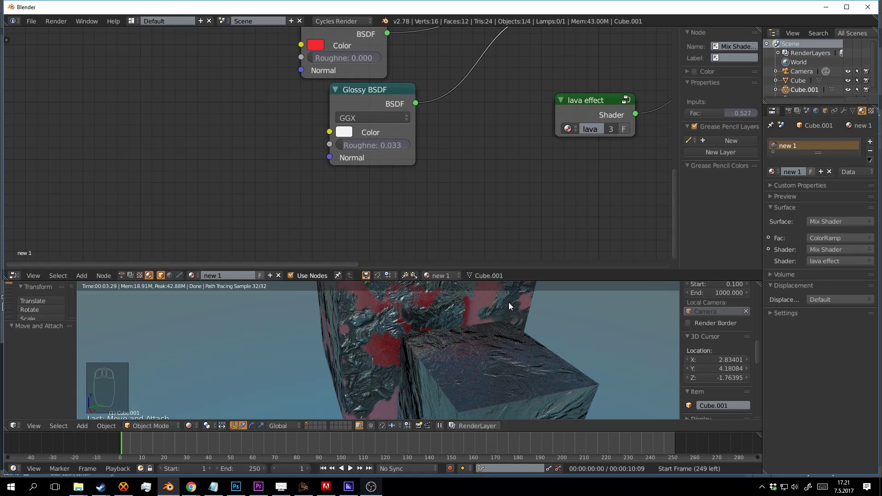
left_click_drag(351, 145, 346, 144)
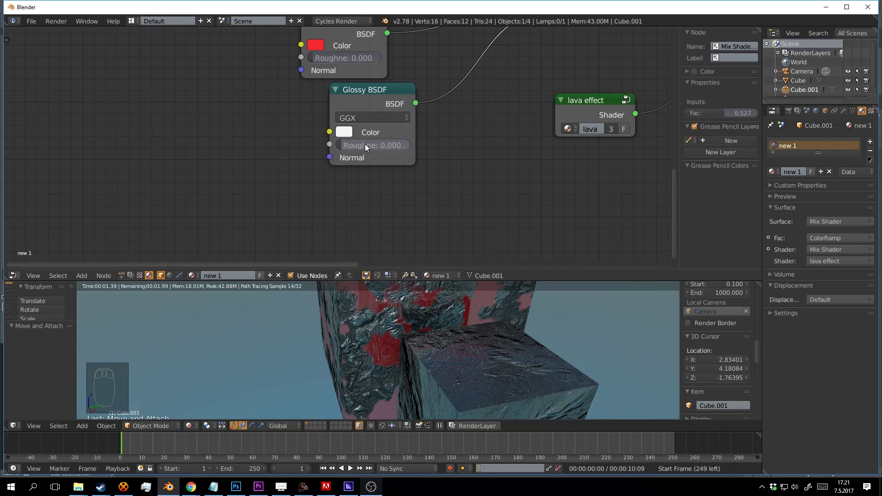
Step: Set the Glossy BSDF roughness to 0.001
left_click(387, 146)
type("0.")
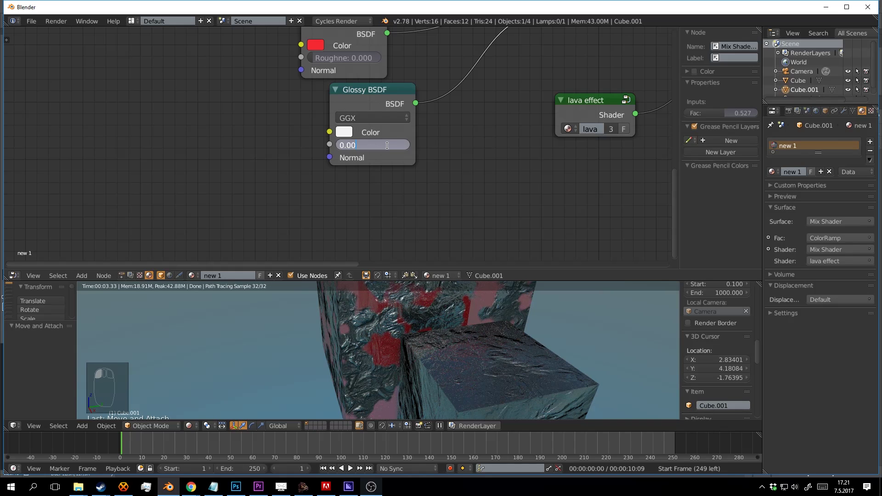
type("1")
key("Return")
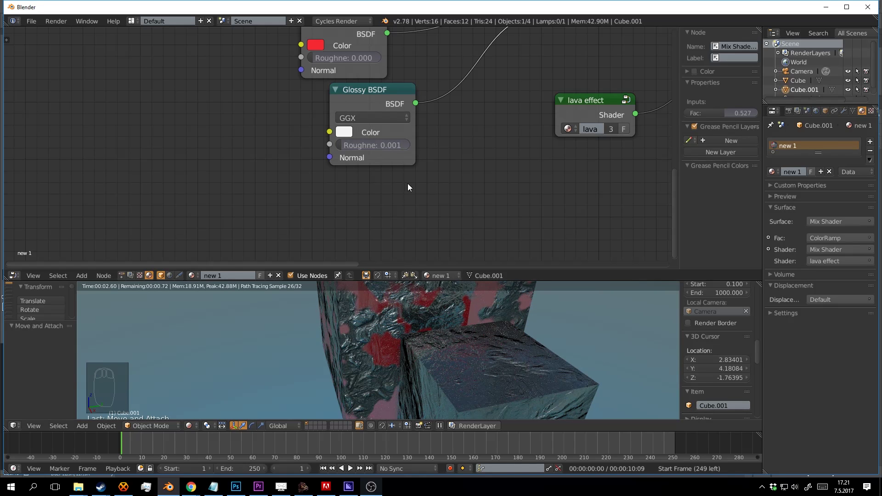
Step: Try a roughness of 0.005 on the Glossy BSDF
left_click(387, 145)
left_click(387, 143)
key("BackSpace")
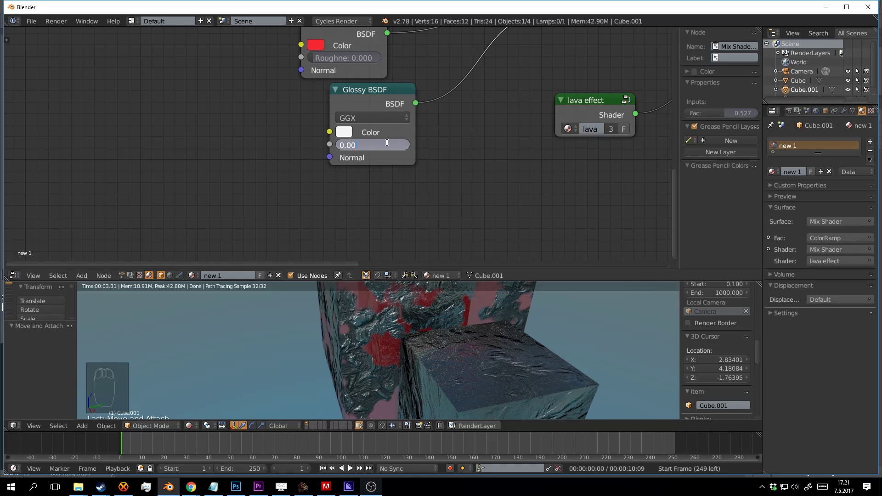
type("5")
key("Return")
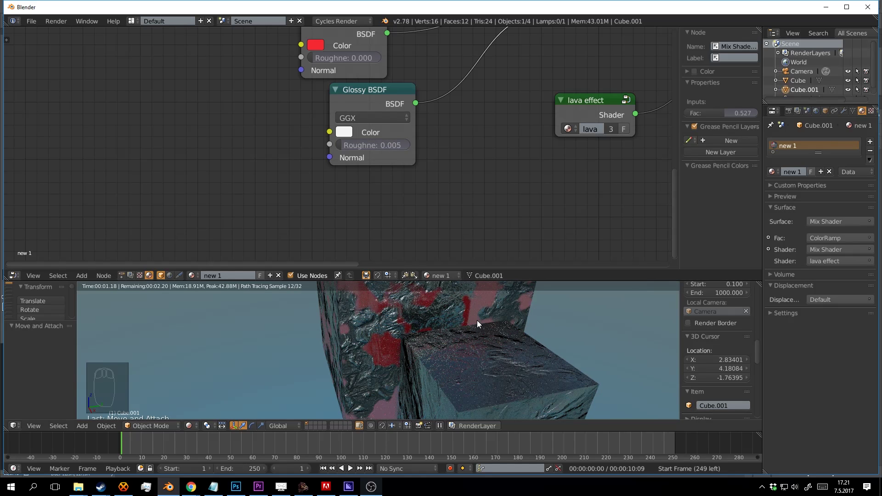
Step: Set the Glossy BSDF roughness to 0.010
left_click(381, 144)
left_click(382, 143)
key("BackSpace")
key("BackSpace")
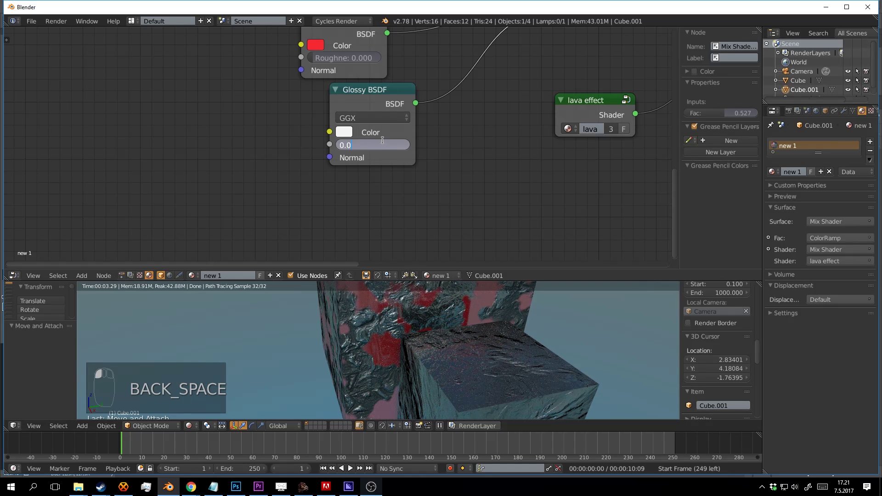
type("10")
key("Return")
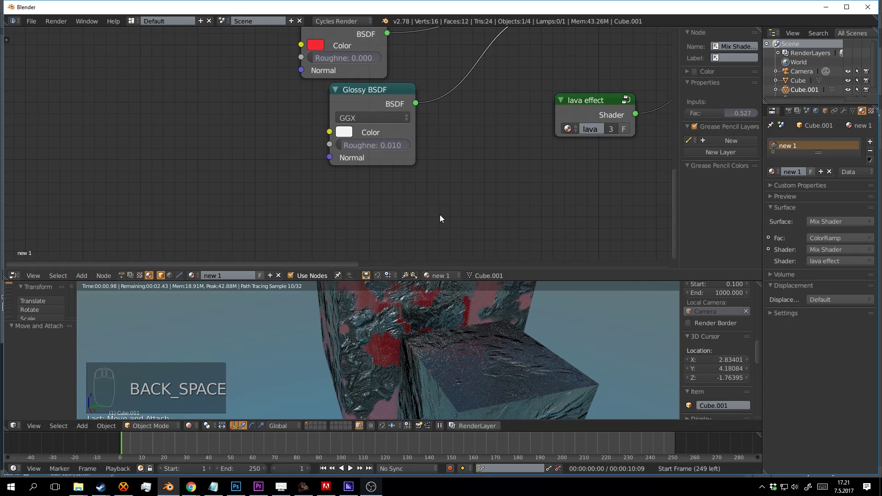
Step: Add a Fresnel node and connect its Fac output to the Fac input of the Mix Shader combining the Diffuse and Glossy BSDFs
scroll(532, 345, "down", 4)
middle_click_drag(489, 122, 457, 159)
scroll(451, 150, "down", 3)
middle_click_drag(436, 131, 475, 195)
key("shift+a")
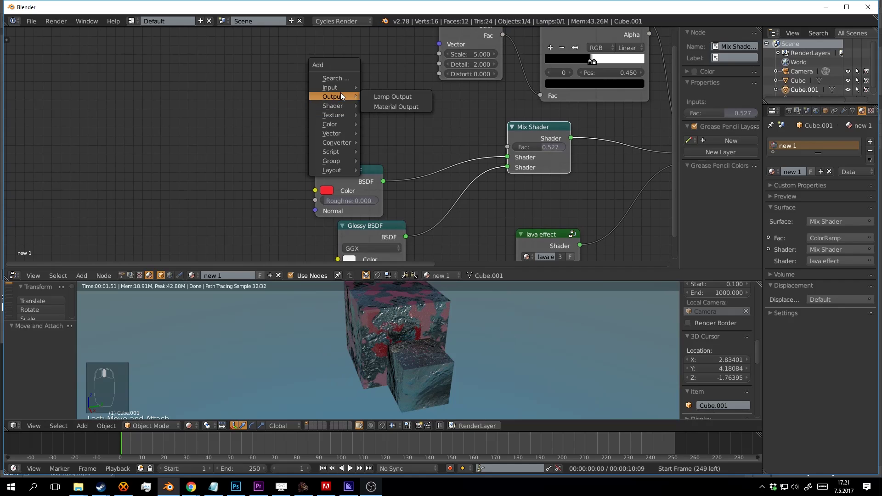
mouse_move(340, 88)
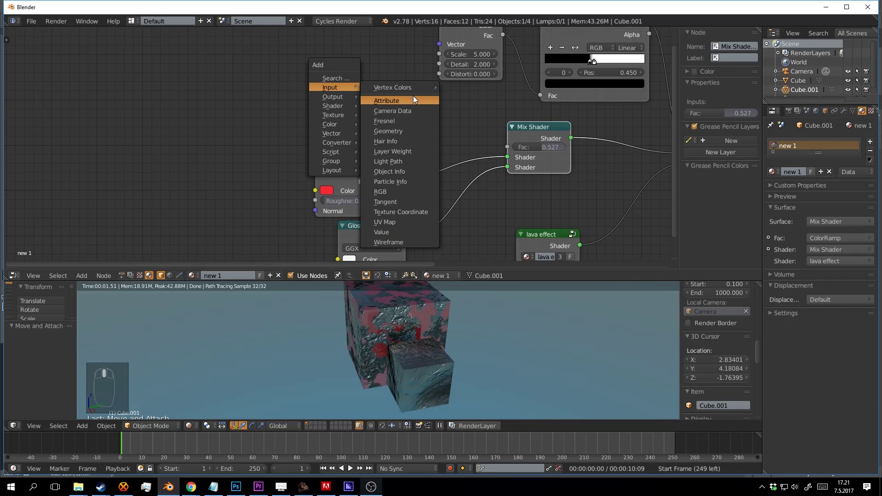
left_click(402, 121)
left_click(424, 132)
scroll(395, 125, "up", 2)
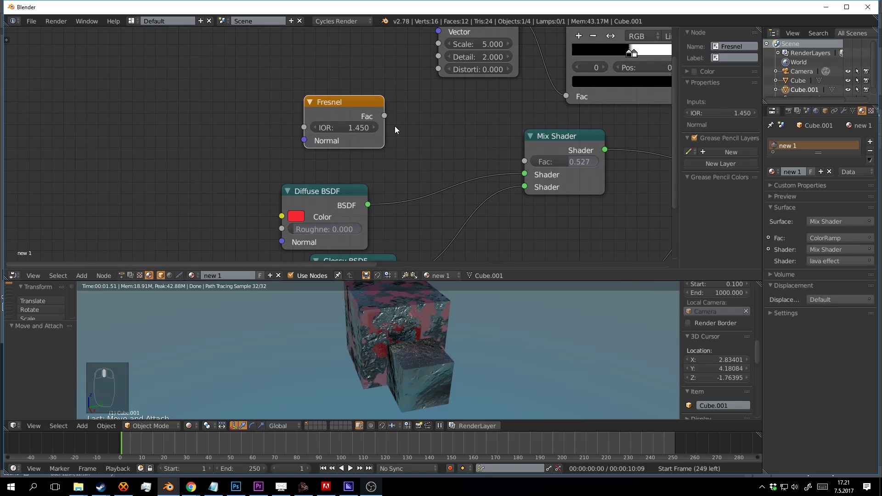
left_click_drag(384, 115, 530, 161)
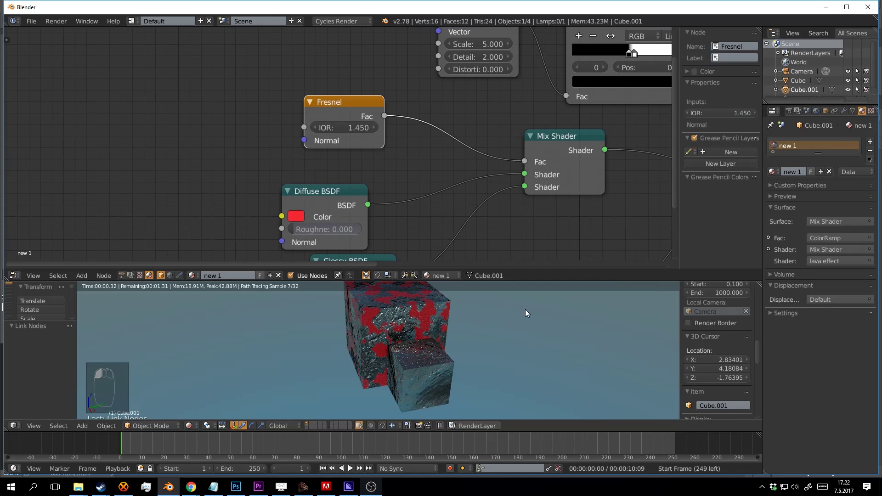
Step: Examine the Fresnel-driven reflections on the red patches of both cubes from several viewing angles
middle_click_drag(512, 296, 474, 315)
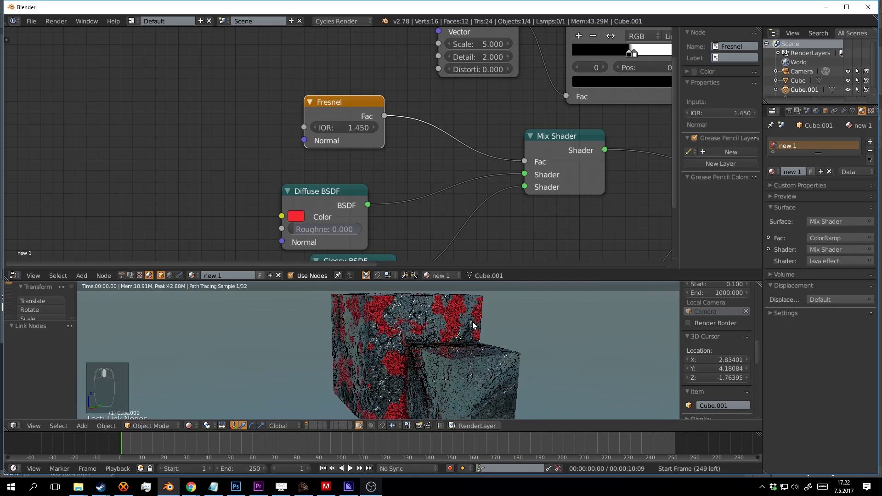
scroll(474, 315, "up", 1)
middle_click_drag(419, 130, 383, 117)
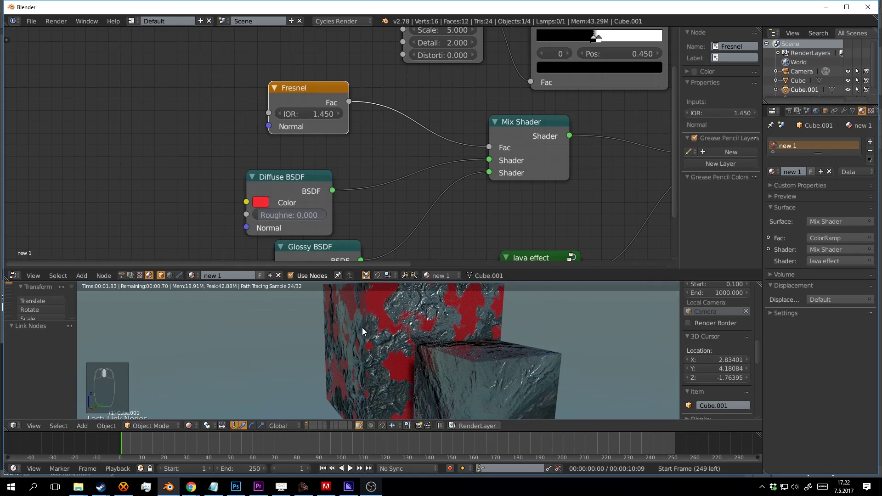
middle_click_drag(344, 310, 370, 311, "shift")
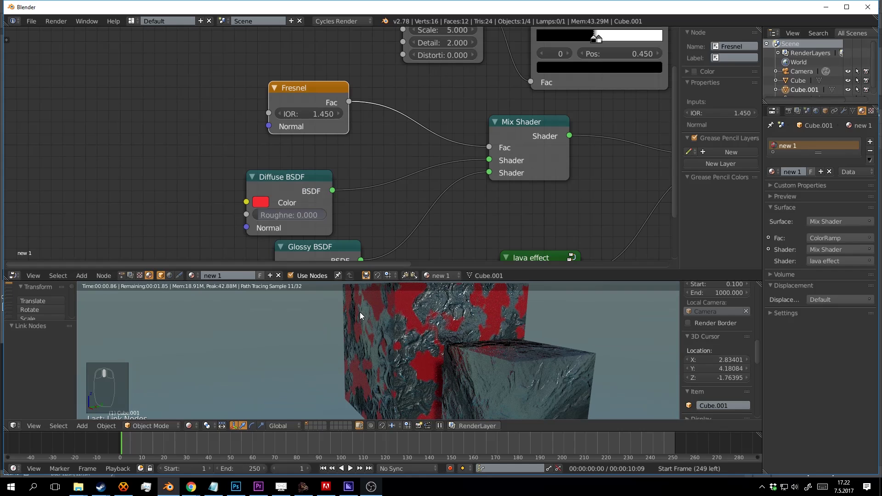
middle_click_drag(506, 323, 478, 323)
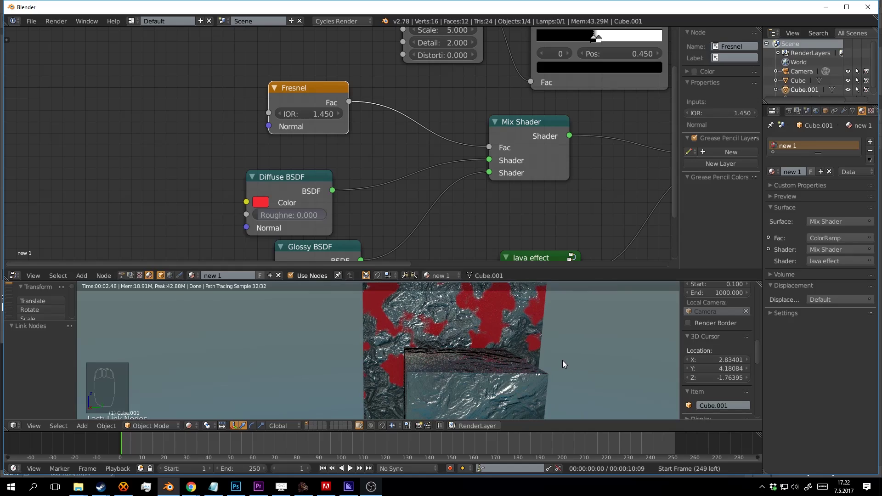
middle_click_drag(563, 360, 464, 312)
scroll(446, 139, "down", 1)
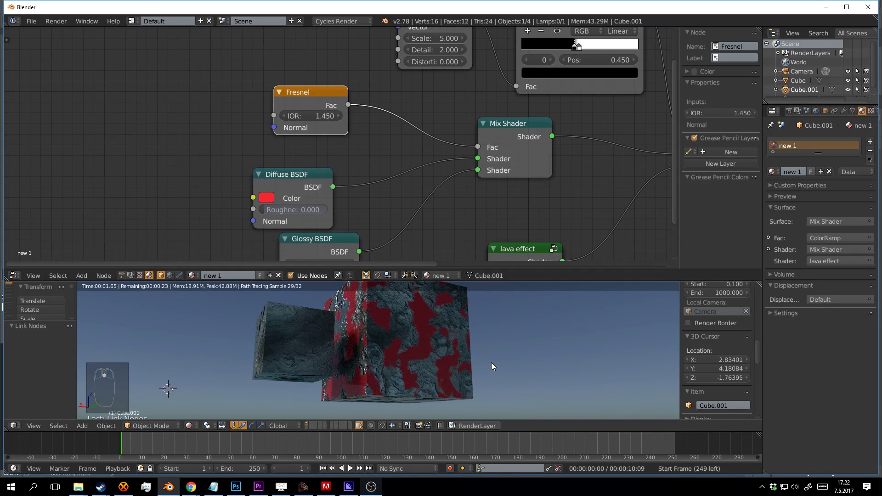
middle_click_drag(492, 366, 495, 390)
Step: Move the Material Output and the final Mix Shader away from the other nodes, and shift the Glossy BSDF slightly lower
scroll(500, 189, "down", 7)
middle_click_drag(504, 181, 345, 171)
scroll(336, 175, "up", 1)
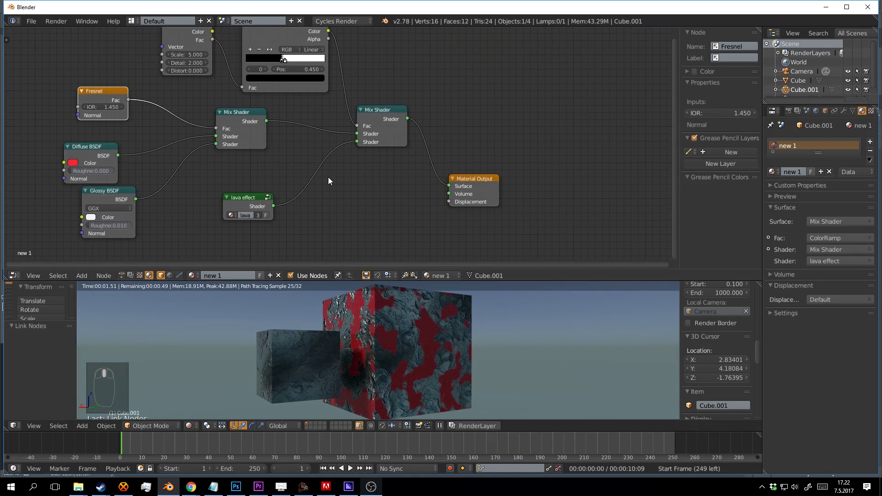
scroll(407, 172, "up", 1)
left_click_drag(553, 177, 596, 133)
left_click_drag(479, 114, 504, 97)
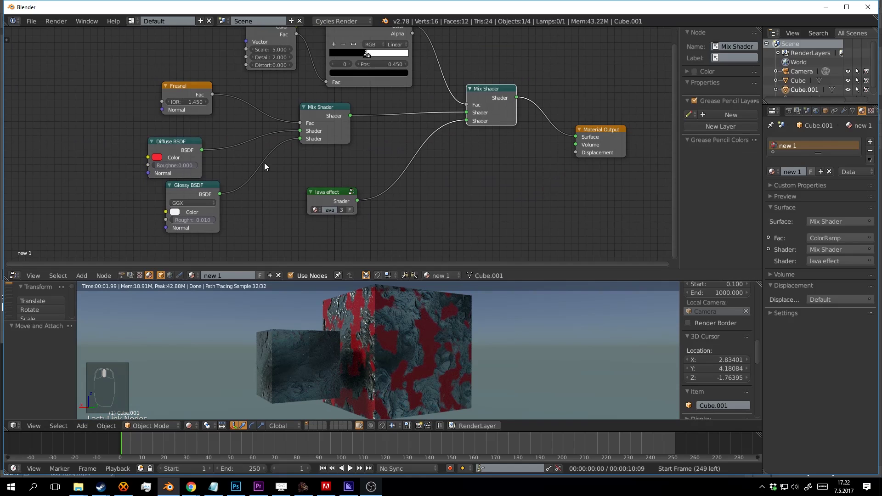
middle_click_drag(264, 163, 424, 177)
left_click_drag(352, 204, 369, 211)
Step: Rearrange the Glossy BSDF, Diffuse BSDF and Fresnel nodes into a compact staggered column beside their Mix Shader
scroll(468, 332, "up", 3)
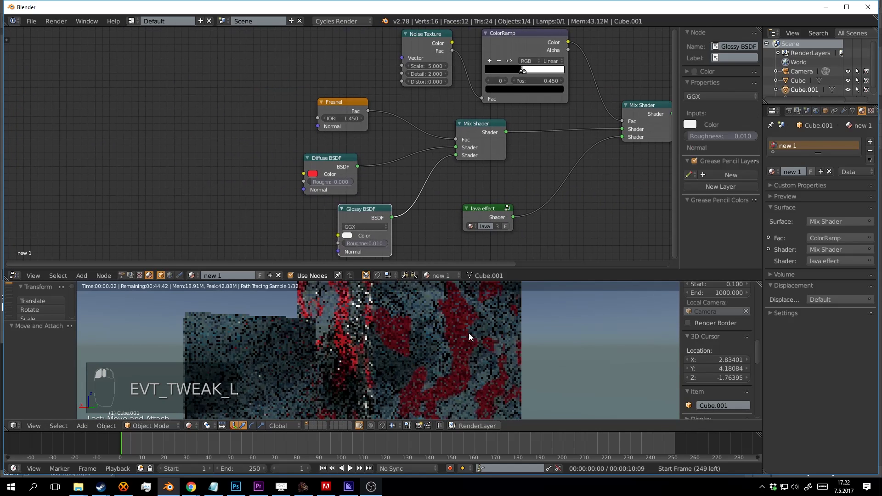
middle_click_drag(457, 323, 420, 307)
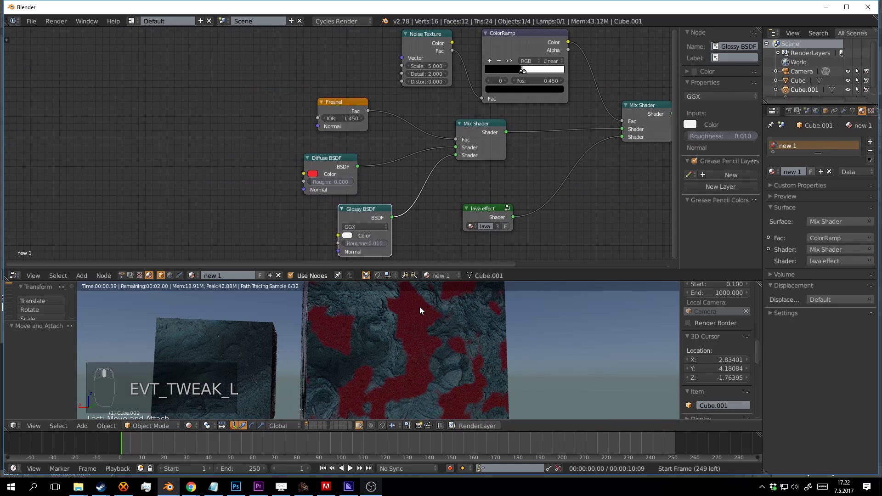
middle_click_drag(492, 371, 456, 345)
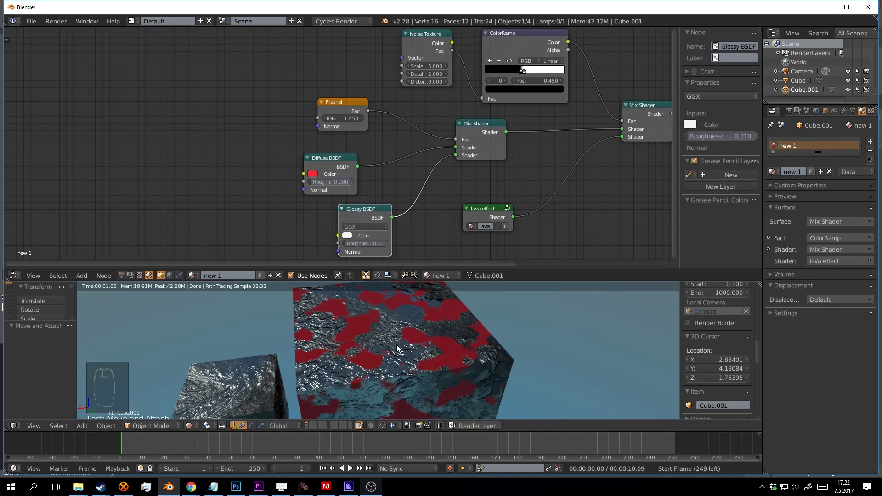
middle_click_drag(404, 239, 391, 173)
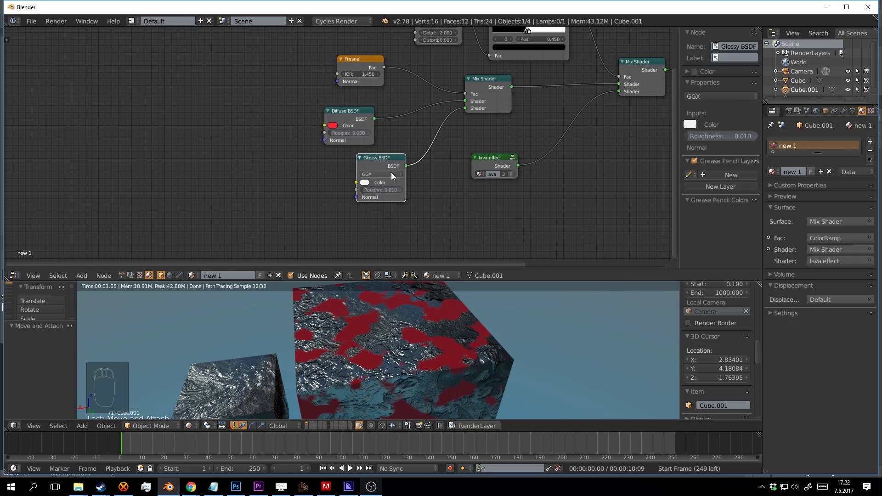
left_click_drag(391, 176, 391, 203)
left_click_drag(359, 115, 375, 146)
left_click_drag(366, 67, 349, 108)
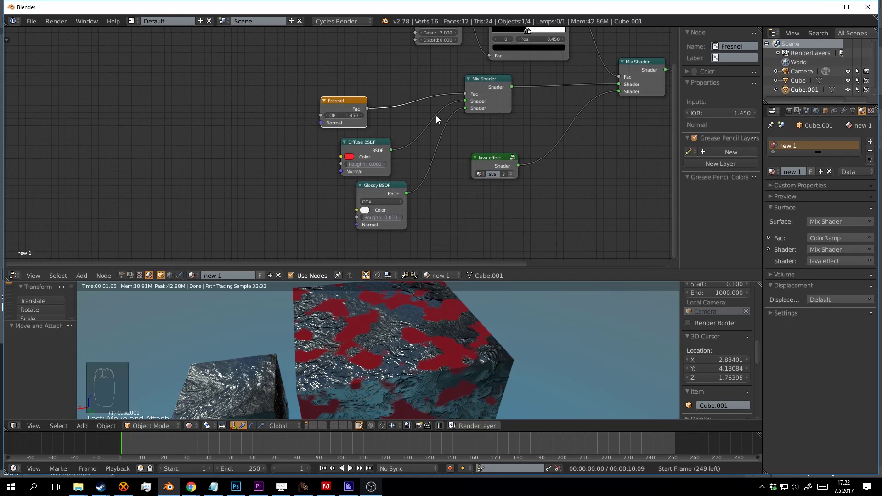
Step: Move the diffuse-glossy Mix Shader closer to its input nodes and bring the final Mix Shader nearer to the ColorRamp
middle_click_drag(493, 119, 396, 142)
scroll(396, 141, "up", 3)
scroll(399, 140, "down", 5)
middle_click_drag(378, 170, 389, 186)
left_click_drag(401, 124, 382, 137)
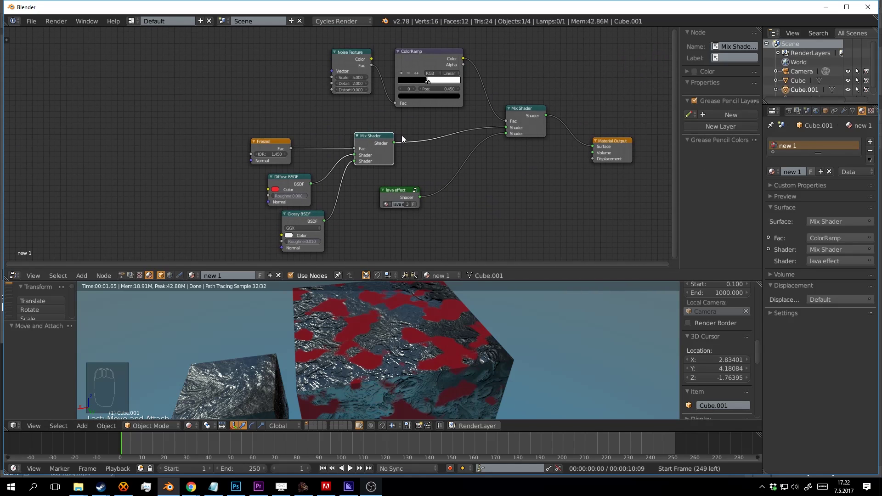
left_click_drag(513, 111, 482, 97)
middle_click_drag(473, 157, 413, 158)
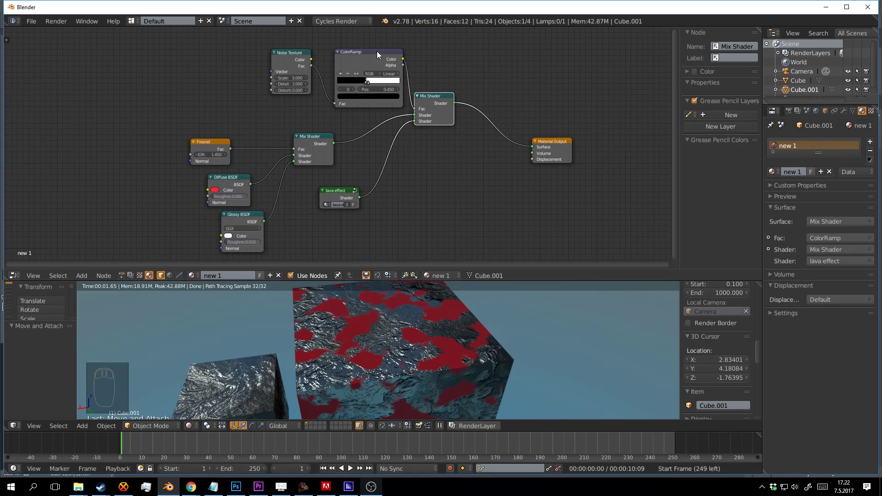
Step: Shift the ColorRamp and Noise Texture nodes away from the final Mix Shader to open up space between them
left_click_drag(377, 53, 362, 44)
middle_click_drag(389, 61, 375, 102)
scroll(374, 106, "up", 2)
left_click_drag(277, 94, 252, 89)
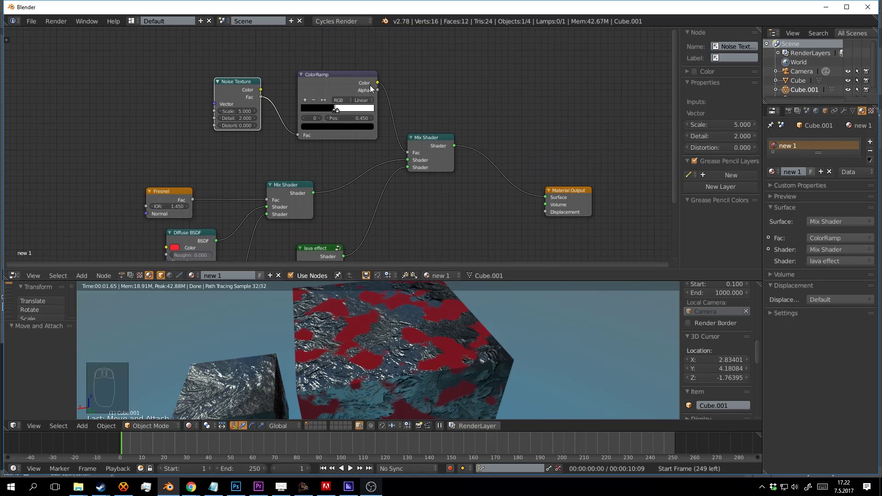
Step: Connect the ColorRamp's Color output to the Material Output's Displacement input and move the final Mix Shader clear of the links
left_click_drag(330, 76, 426, 164)
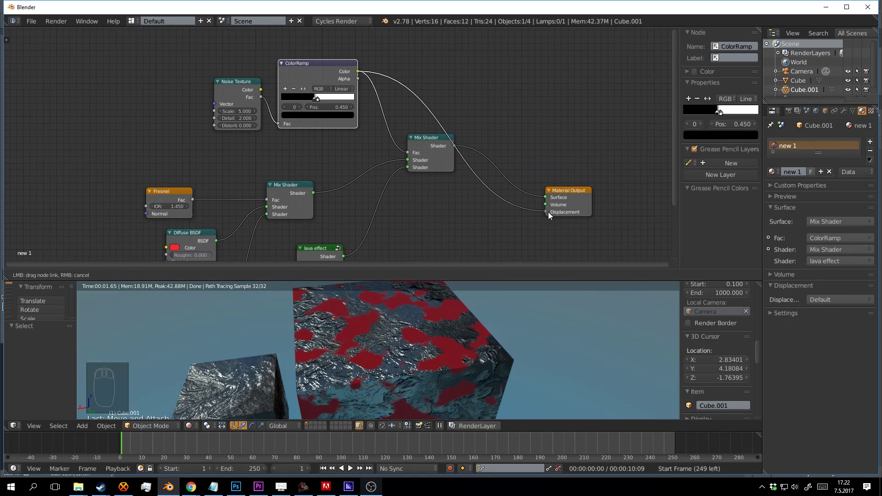
left_click_drag(548, 212, 547, 212)
scroll(480, 365, "up", 4)
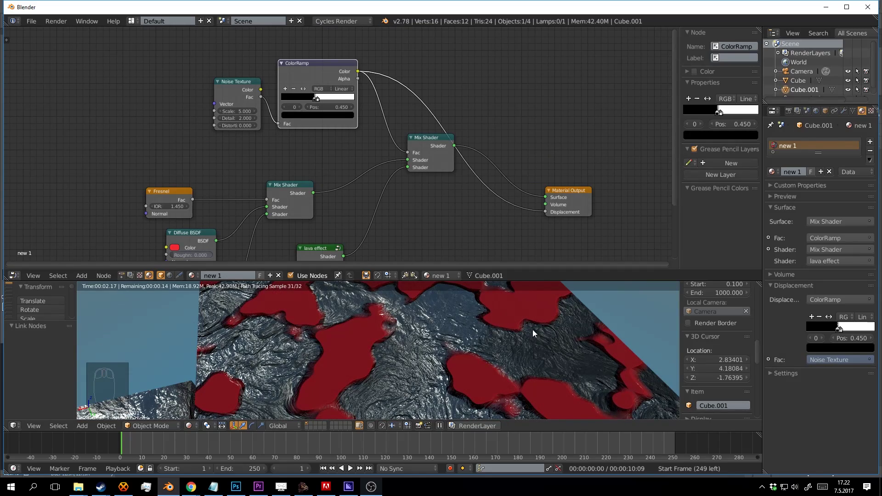
left_click_drag(434, 143, 500, 83)
Step: Raise the Noise Texture's Detail to 15.700 and check the patch edges on the cube
middle_click_drag(487, 156, 473, 194)
scroll(484, 298, "up", 3)
scroll(241, 153, "up", 1)
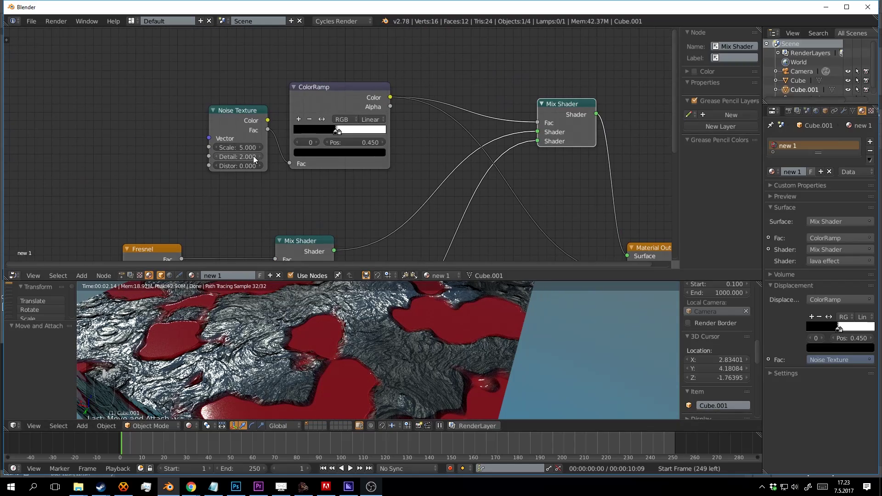
left_click_drag(239, 156, 250, 156)
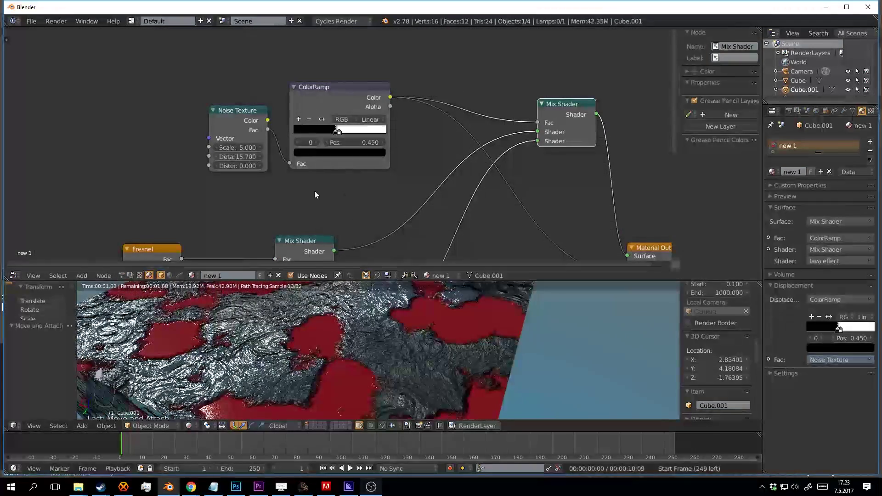
middle_click_drag(406, 316, 437, 314)
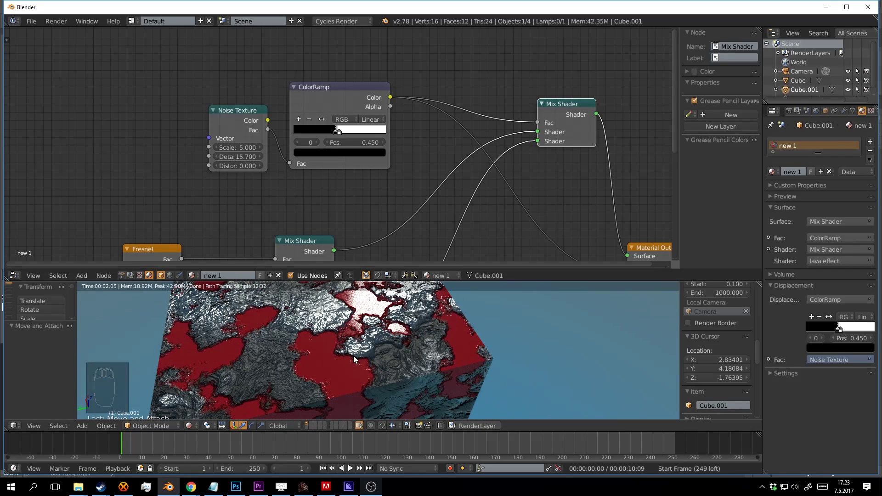
middle_click_drag(483, 238, 395, 174)
scroll(395, 175, "up", 3)
middle_click_drag(430, 199, 419, 164)
scroll(415, 162, "up", 1)
key("shift+a")
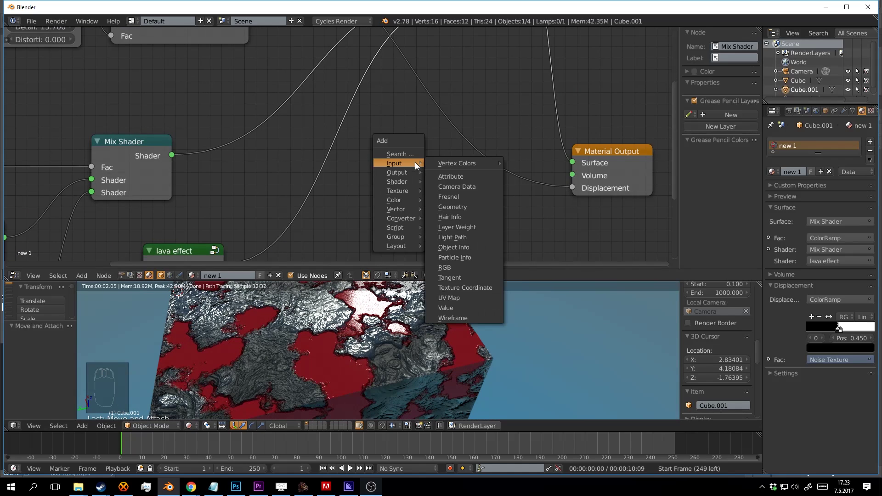
middle_click_drag(122, 109, 382, 131)
scroll(353, 146, "down", 4)
middle_click_drag(345, 150, 351, 147)
scroll(387, 115, "down", 2)
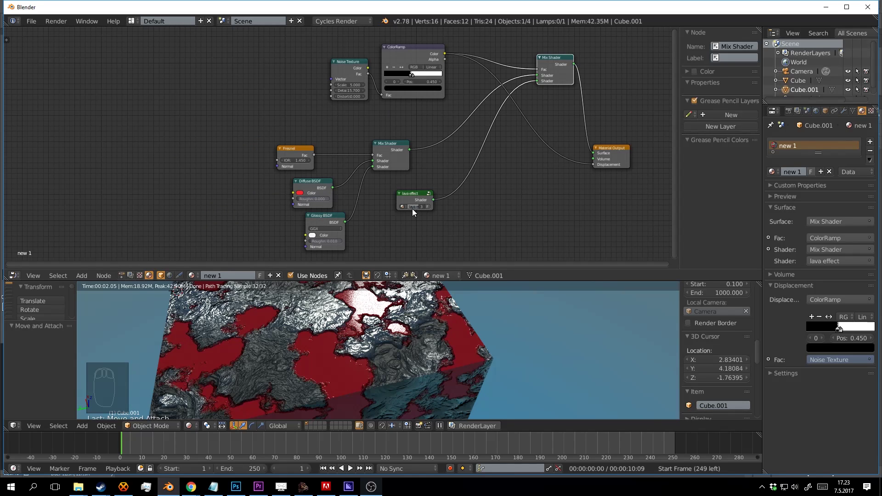
Step: Search for a Math node and insert it on the link between the ColorRamp and the Material Output's Displacement input
scroll(570, 165, "up", 3)
middle_click_drag(567, 165, 384, 205)
scroll(414, 157, "up", 2)
key("shift+a")
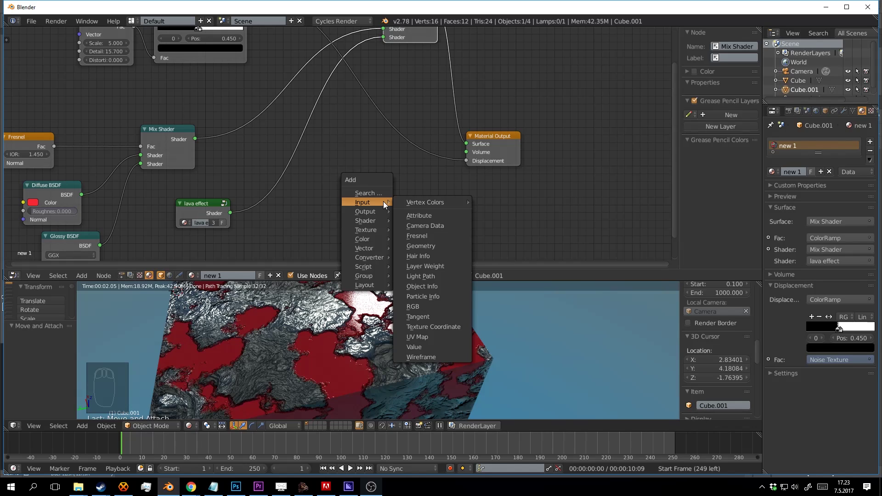
left_click(371, 194)
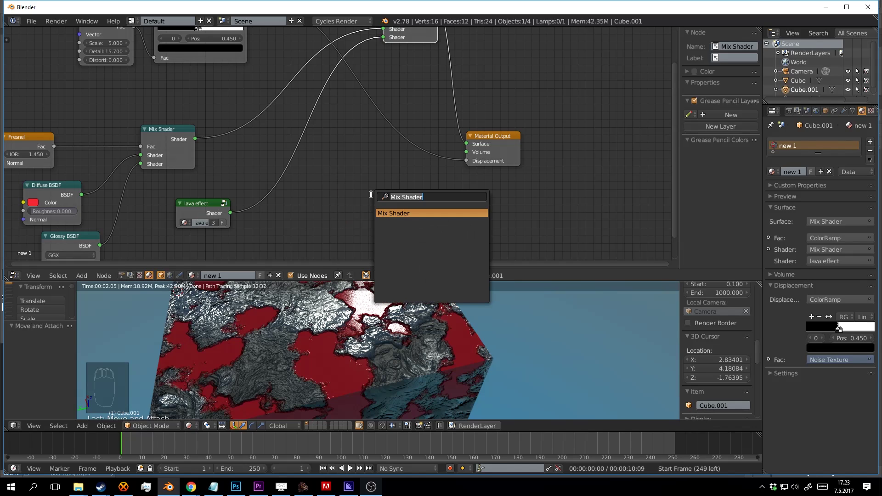
type("math")
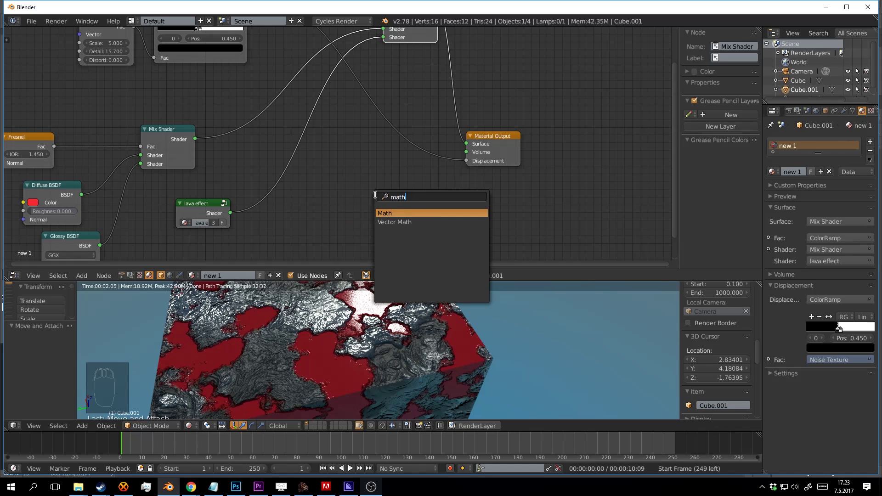
left_click(389, 214)
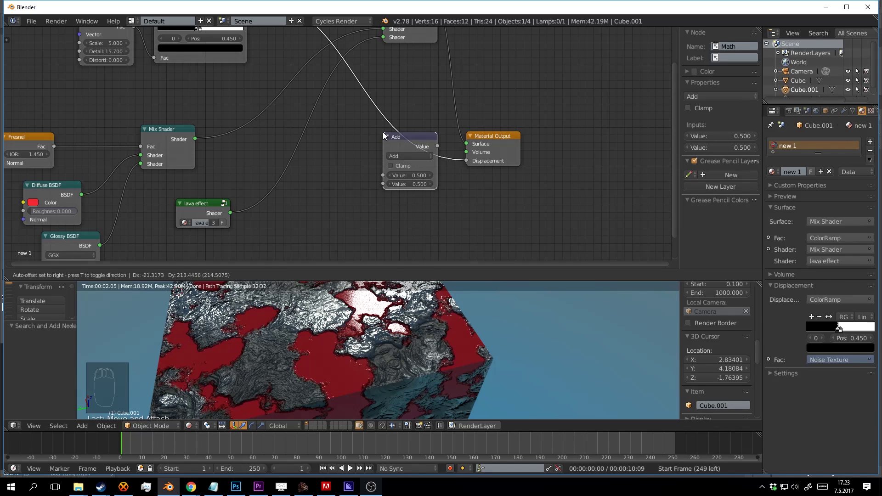
left_click(384, 136)
scroll(431, 193, "up", 1)
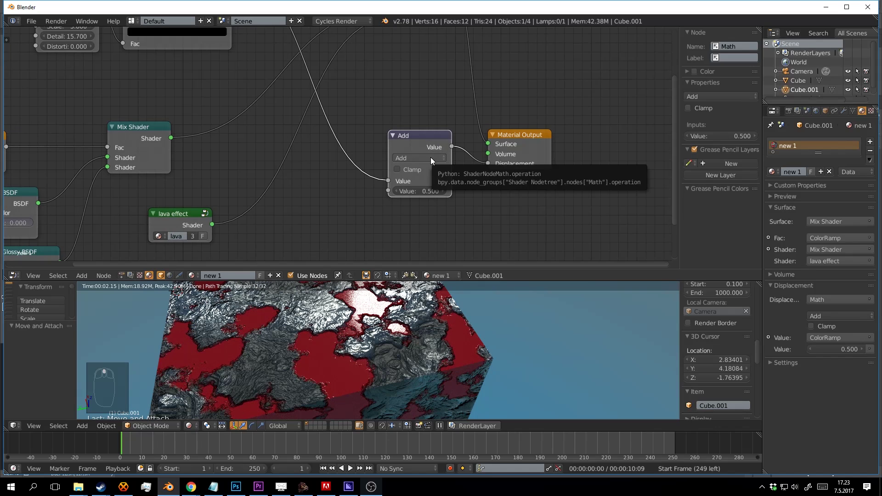
Step: Switch the Math node to Multiply with a value of 8.800 and check the displacement on the cube
left_click(431, 158)
left_click(420, 186)
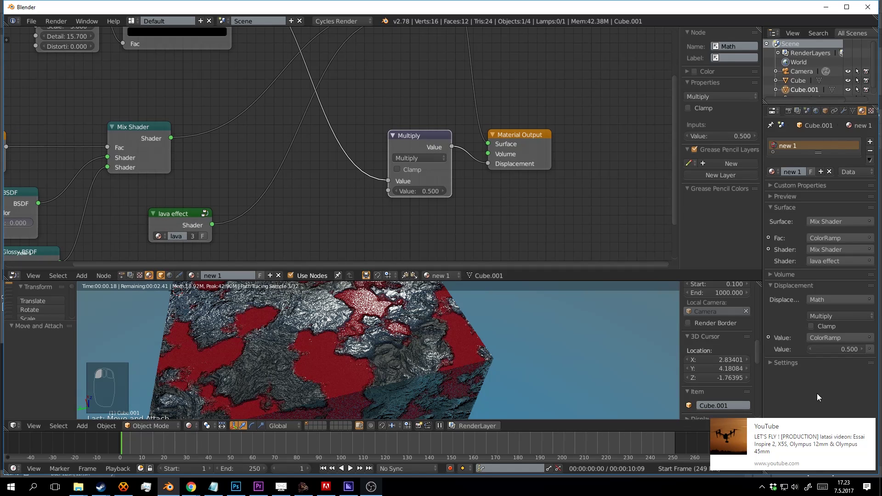
left_click(870, 426)
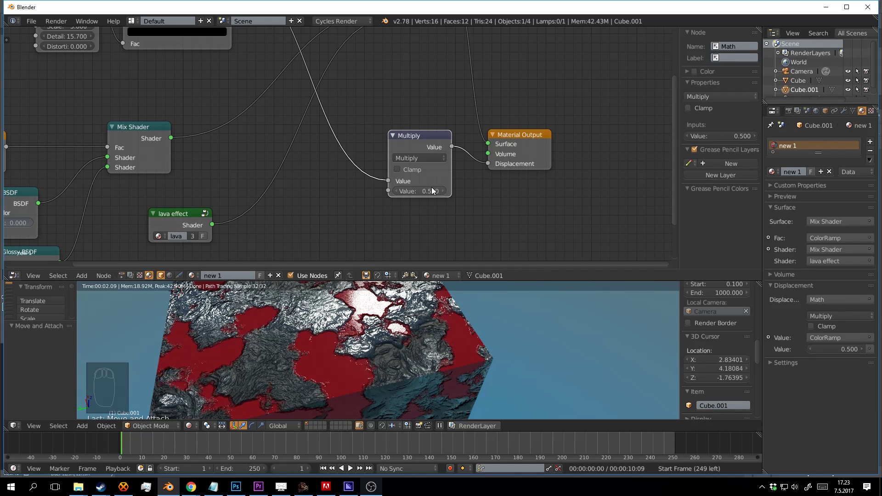
left_click_drag(431, 191, 542, 191)
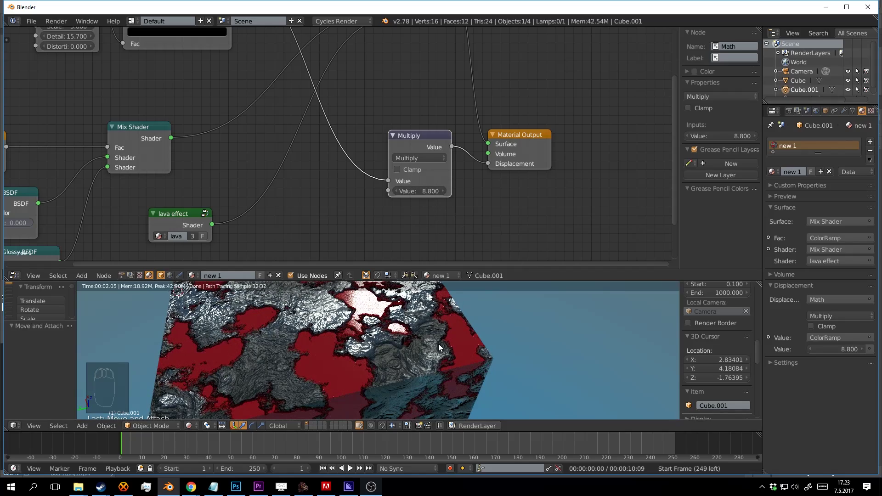
middle_click_drag(439, 344, 415, 363)
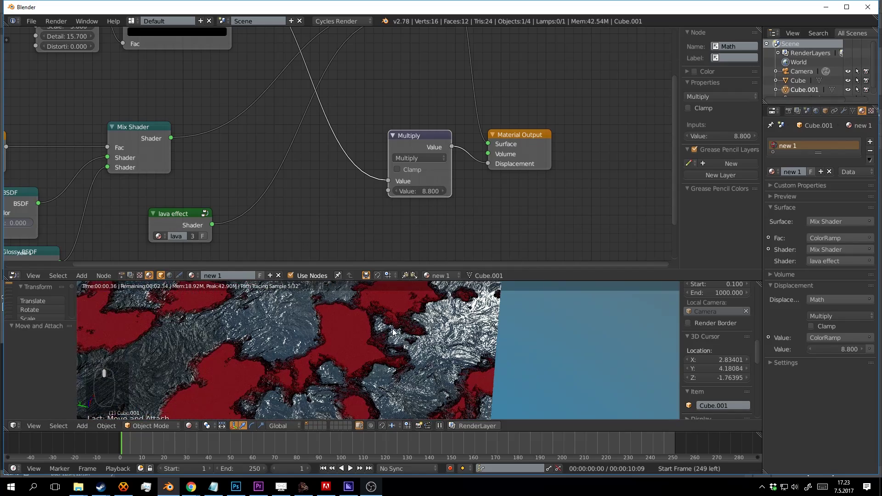
Step: Try a negative multiplier of -13.200 in the Math node and inspect the cube's relief
left_click_drag(431, 191, 400, 186)
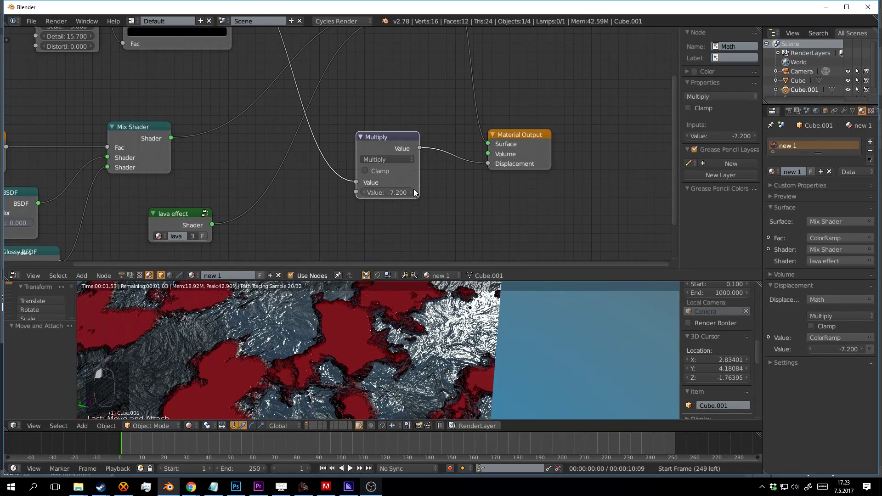
scroll(473, 315, "down", 4)
middle_click_drag(473, 315, 453, 322)
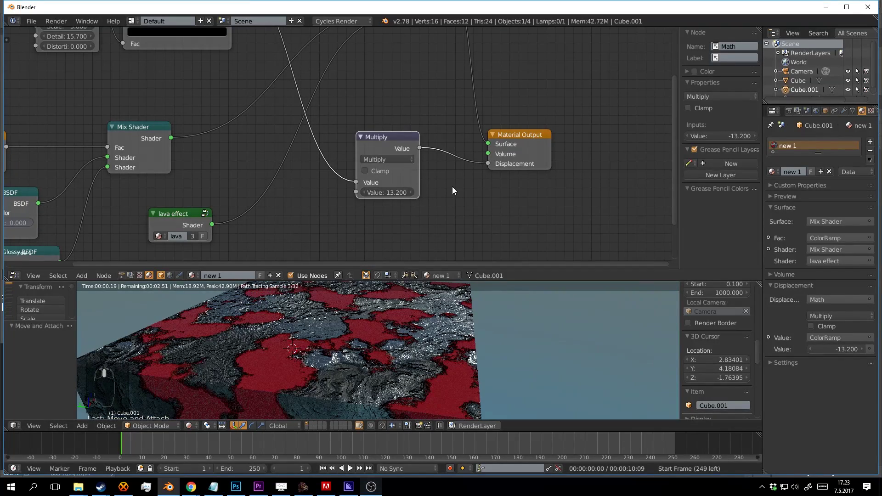
Step: Change the Math node's operation to Divide and try a value of 26.700
left_click(395, 160)
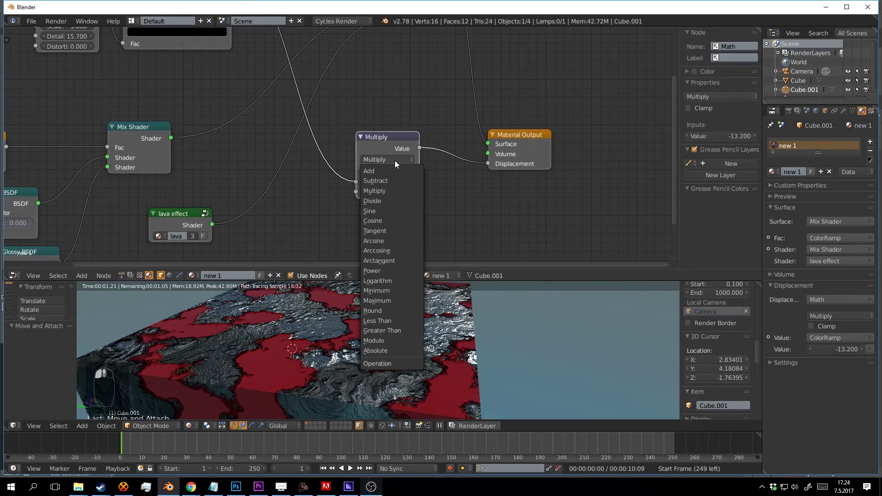
left_click(395, 201)
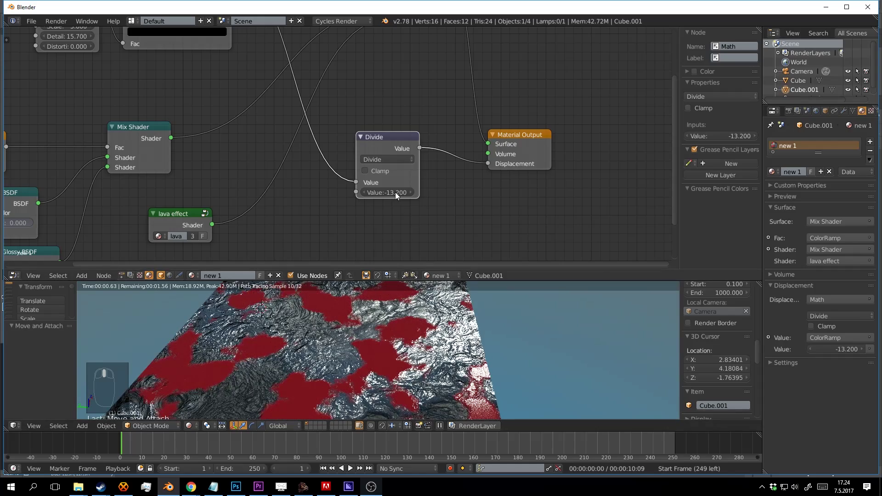
left_click_drag(387, 193, 464, 192)
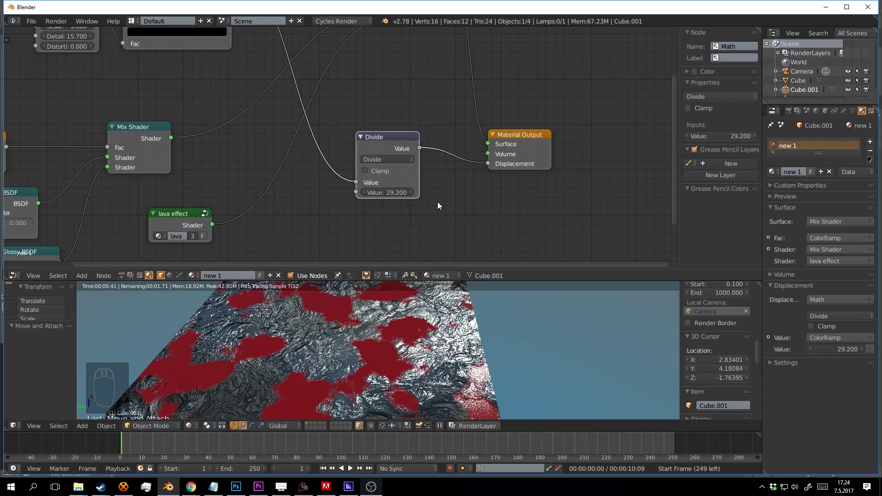
left_click_drag(407, 193, 395, 192)
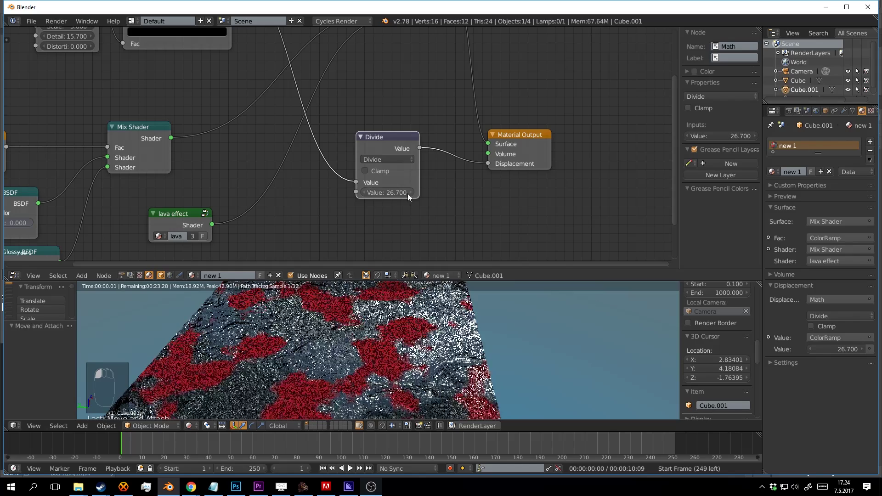
Step: Delete the Math node between the ColorRamp and the Material Output
left_click(392, 159)
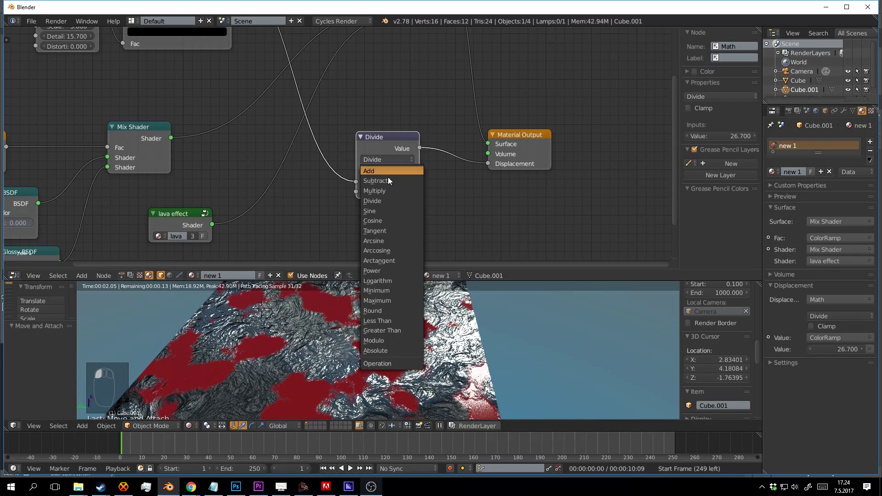
left_click_drag(400, 139, 420, 161)
scroll(420, 171, "down", 2)
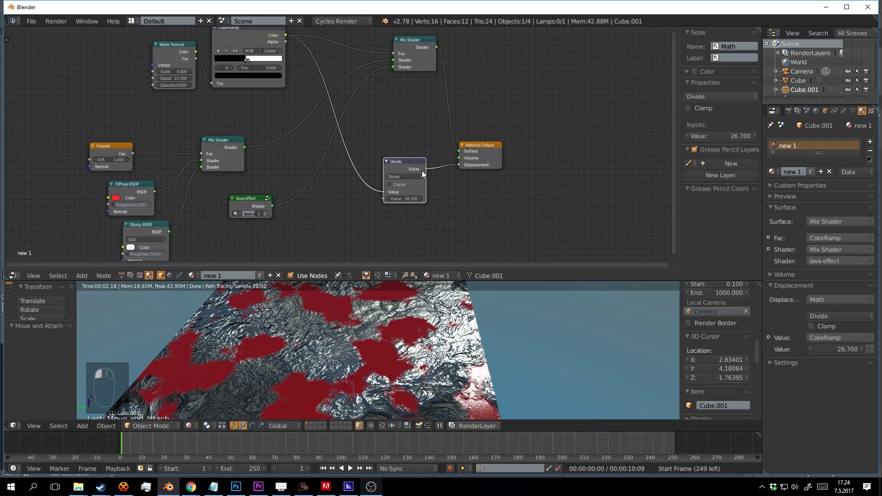
key("x")
Step: Search for a second ColorRamp node, place it before the Material Output and connect its Color output to Displacement
key("shift+a")
left_click(407, 159)
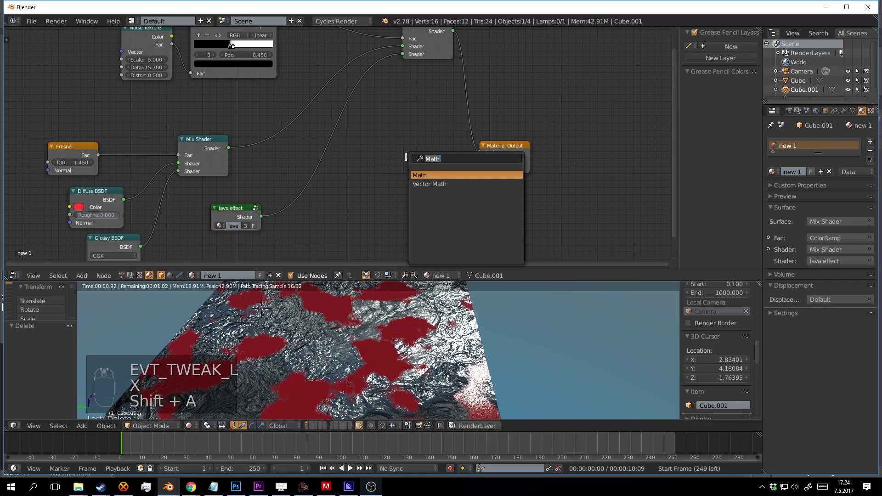
type("ram")
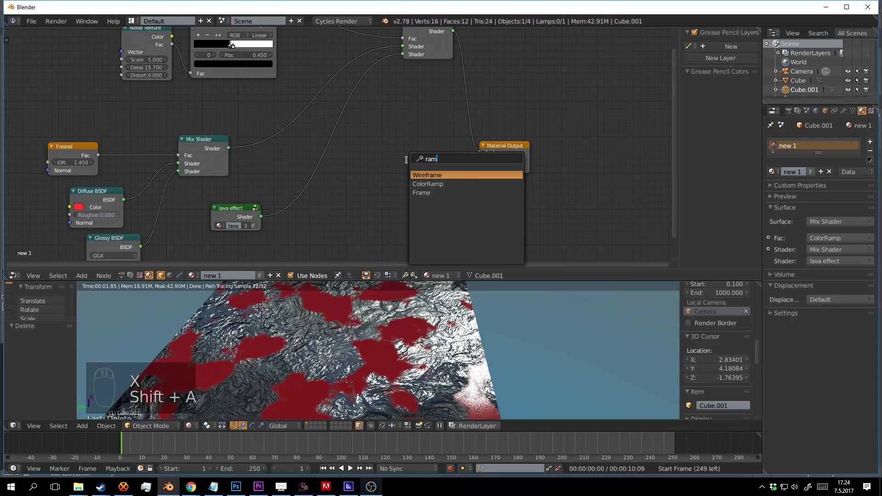
left_click(428, 184)
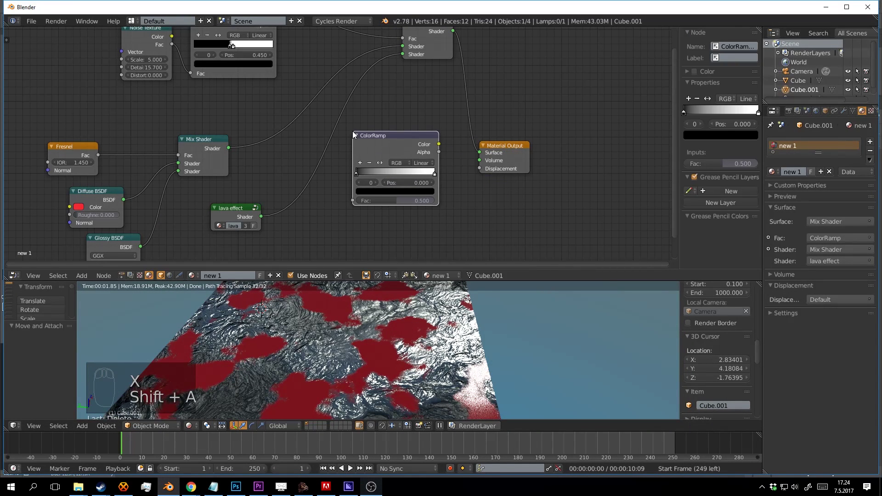
left_click_drag(439, 145, 482, 168)
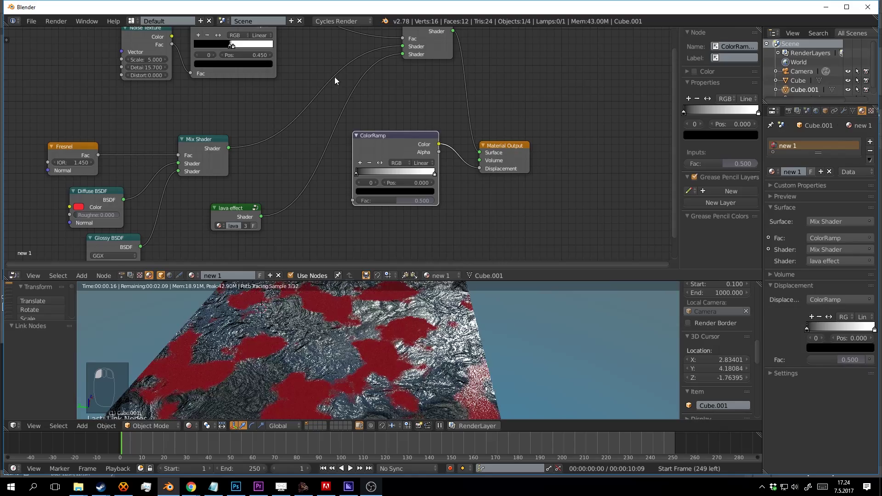
Step: Connect the first ColorRamp's Color output to the Fac input of the new ColorRamp
middle_click_drag(331, 84, 342, 118)
scroll(342, 118, "down", 2)
left_click(298, 67)
left_click_drag(296, 66, 362, 223)
scroll(373, 222, "up", 1)
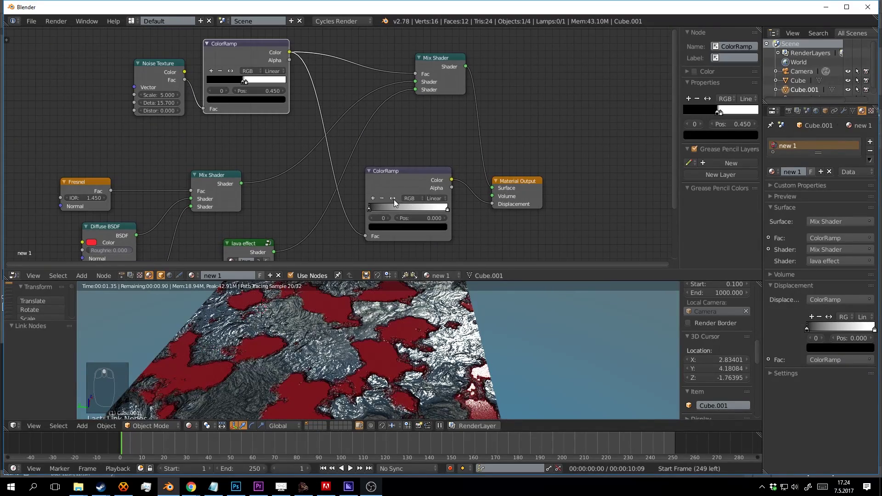
Step: Flip the new ColorRamp's gradient and check the reversed displacement on the cube
left_click(393, 198)
scroll(466, 366, "up", 3)
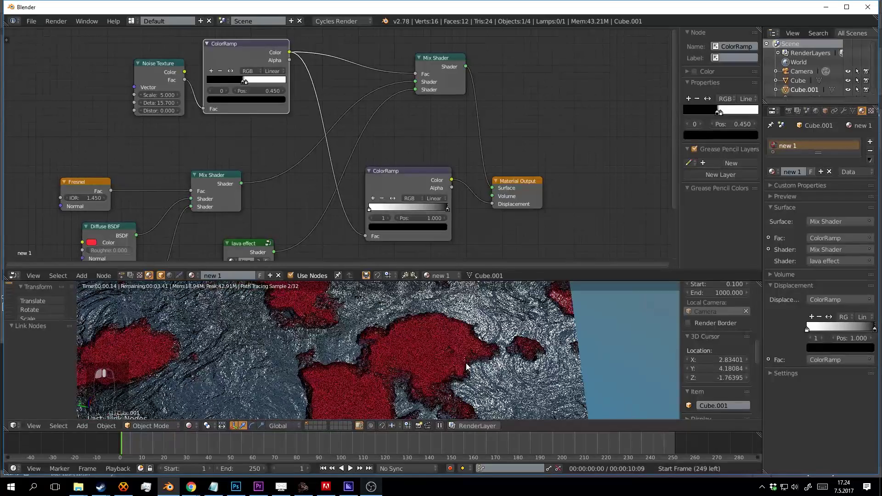
middle_click_drag(466, 366, 464, 317)
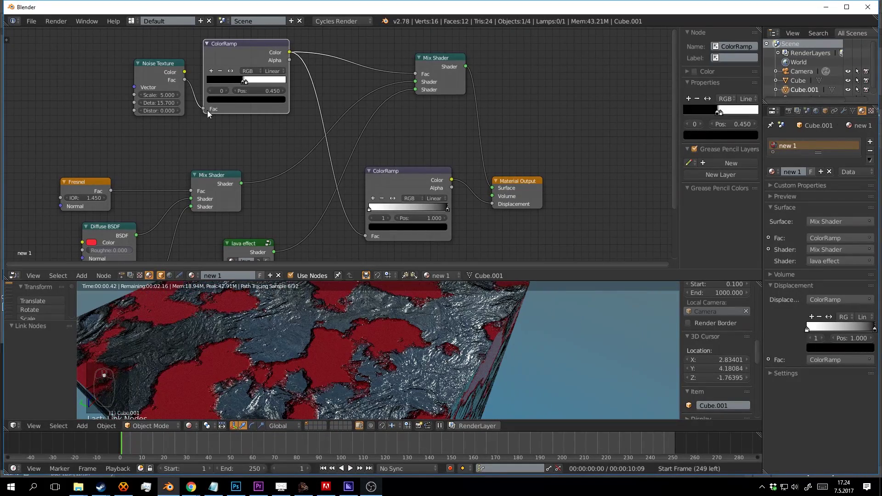
Step: Shift the black stop of the ColorRamp fed by the Noise Texture to position 0.432
scroll(286, 153, "up", 3)
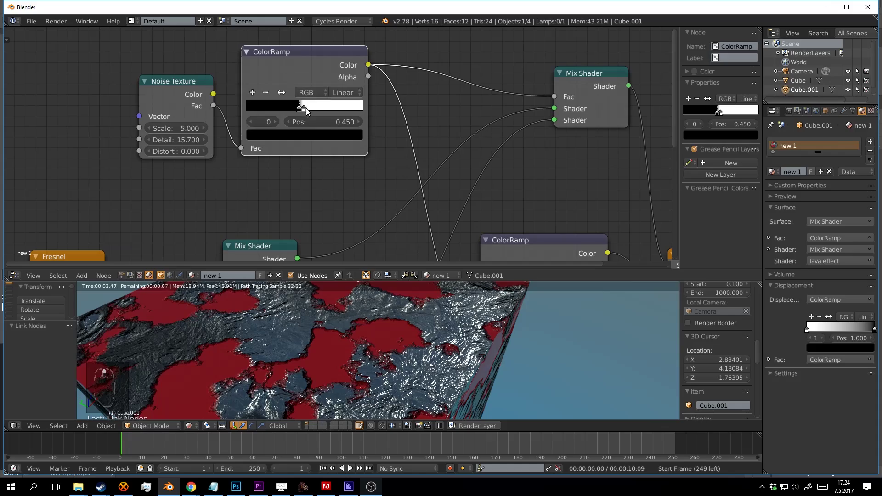
left_click_drag(306, 108, 297, 110)
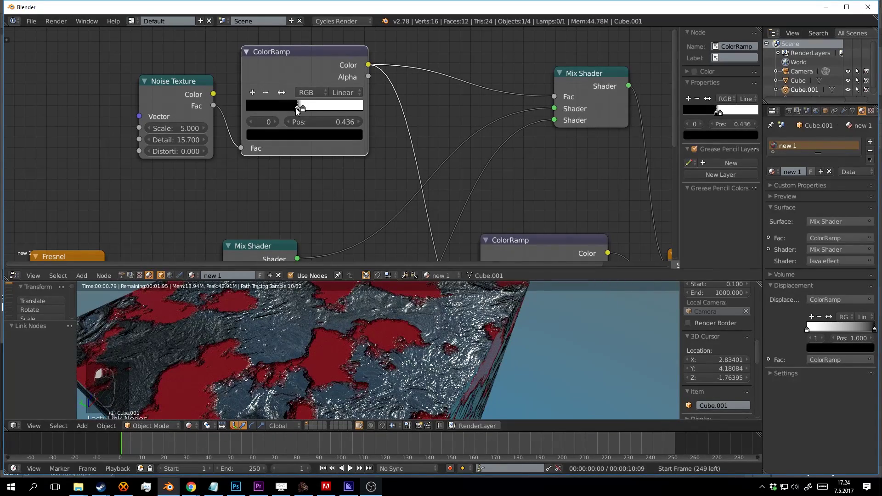
scroll(235, 153, "down", 4)
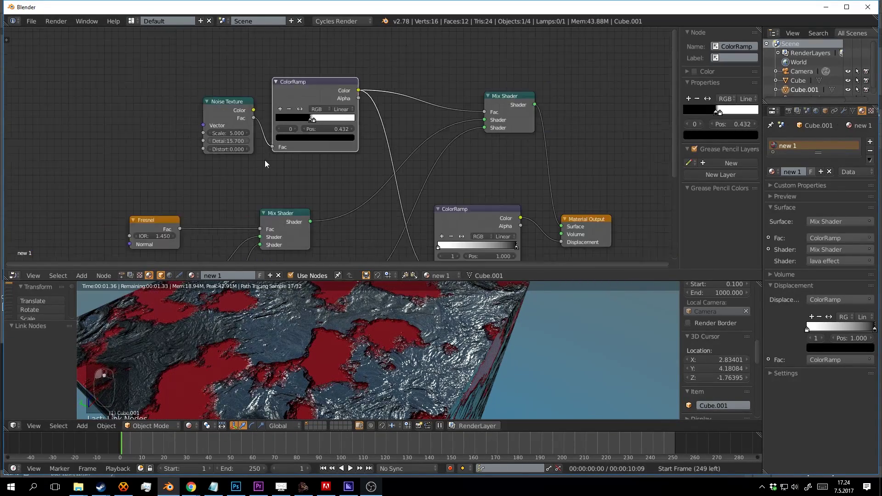
Step: Move the first ColorRamp and the Noise Texture farther up, away from the Fresnel and shader nodes
middle_click_drag(264, 160, 303, 155)
left_click_drag(304, 91, 296, 56)
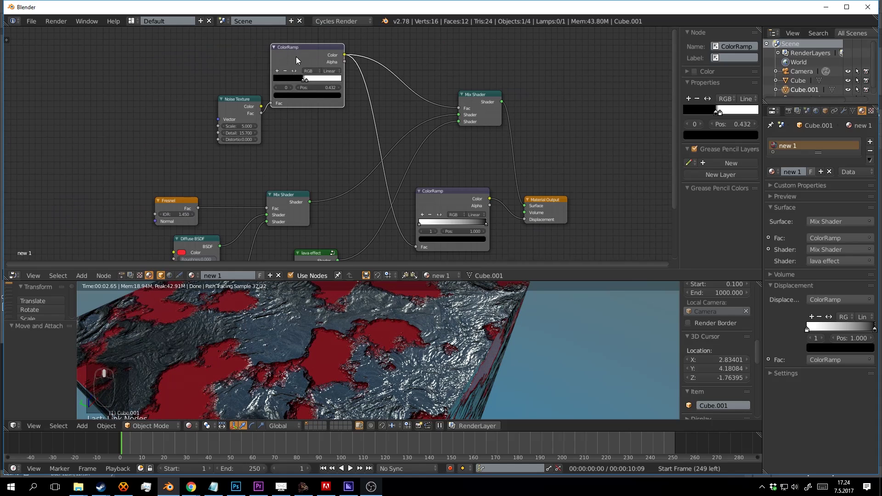
left_click_drag(223, 95, 198, 79)
Step: Space the Diffuse BSDF and Glossy BSDF nodes apart and move the final Mix Shader just above the second ColorRamp
middle_click_drag(252, 148, 299, 114)
scroll(266, 111, "up", 3)
left_click_drag(342, 106, 358, 96)
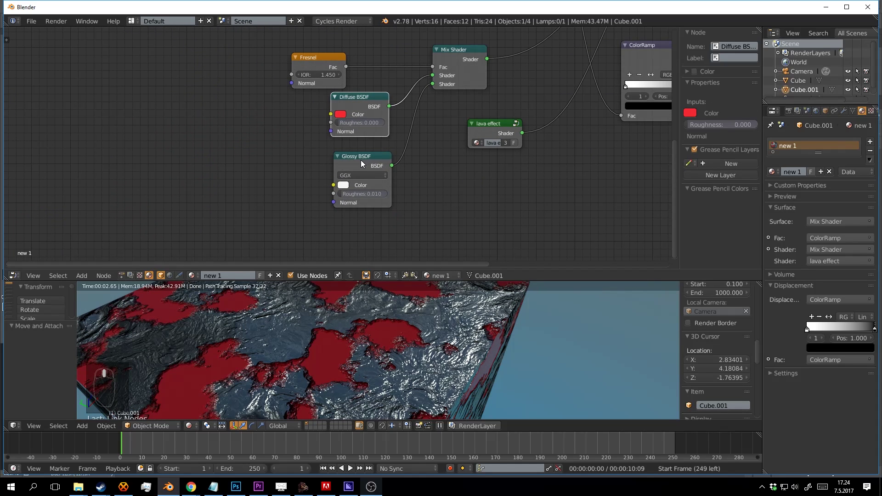
left_click_drag(361, 160, 350, 179)
key("Home")
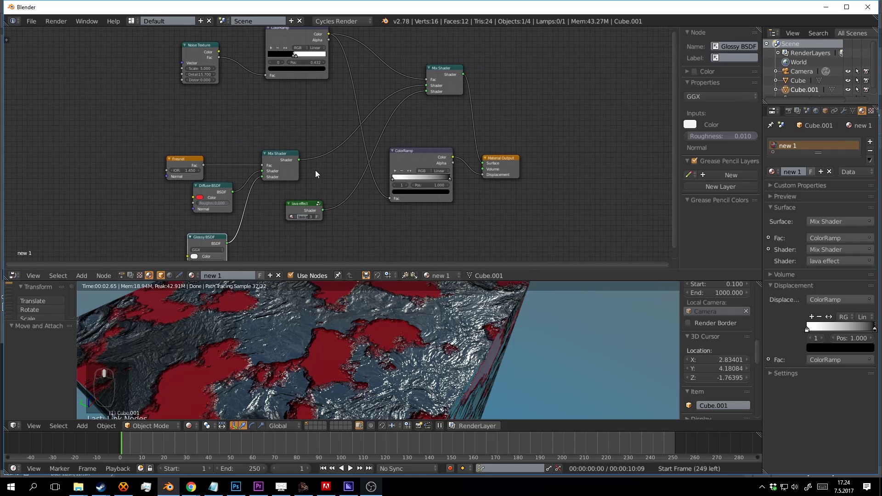
left_click_drag(452, 74, 418, 90)
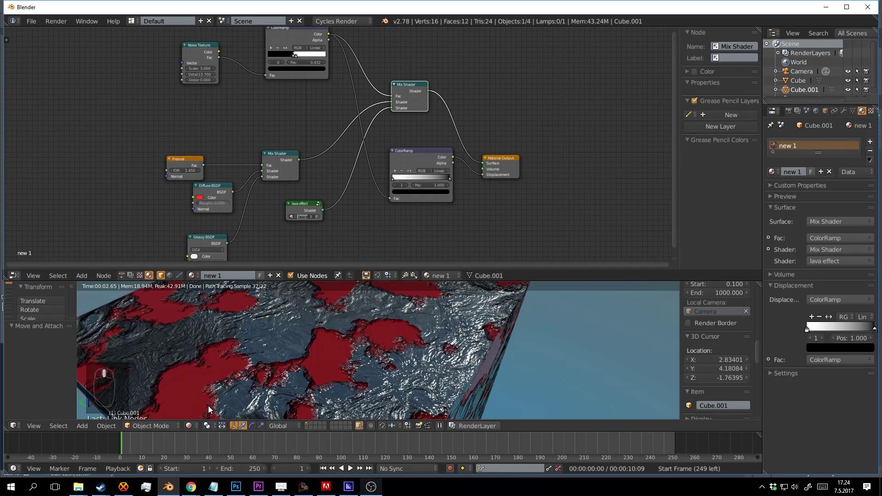
Step: Line up the Diffuse BSDF and Glossy BSDF nodes in a column beneath the Fresnel node
middle_click_drag(242, 151, 336, 85)
scroll(336, 85, "up", 2)
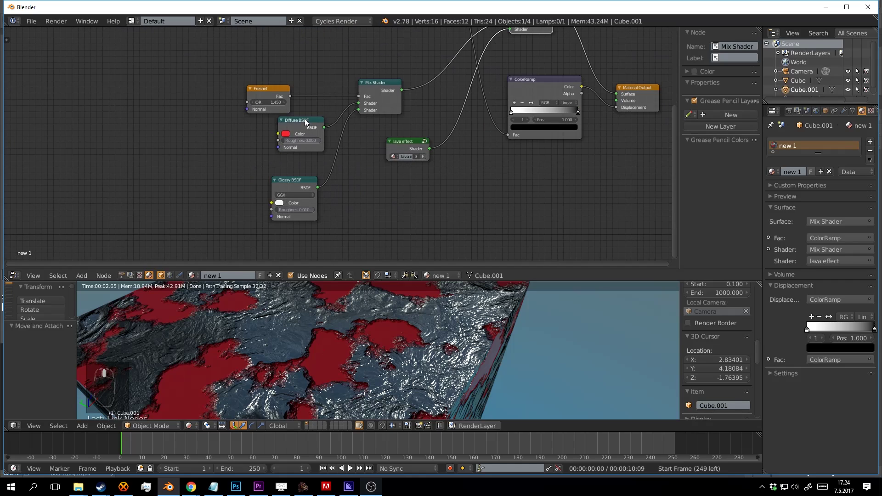
left_click_drag(306, 121, 265, 132)
left_click(288, 184)
left_click_drag(288, 184, 259, 182)
middle_click_drag(232, 181, 344, 160)
scroll(343, 160, "up", 2)
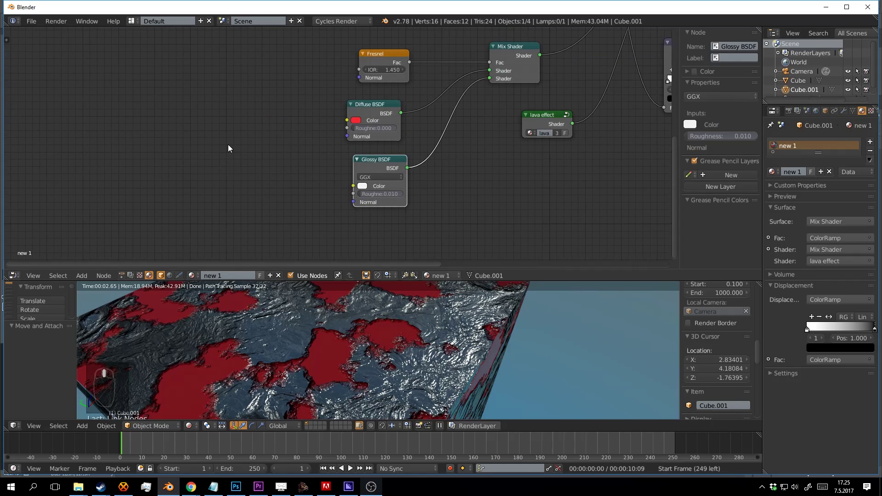
Step: Add a Magic Texture node in the empty space before the Diffuse BSDF
middle_click_drag(228, 144, 319, 138)
key("shift+a")
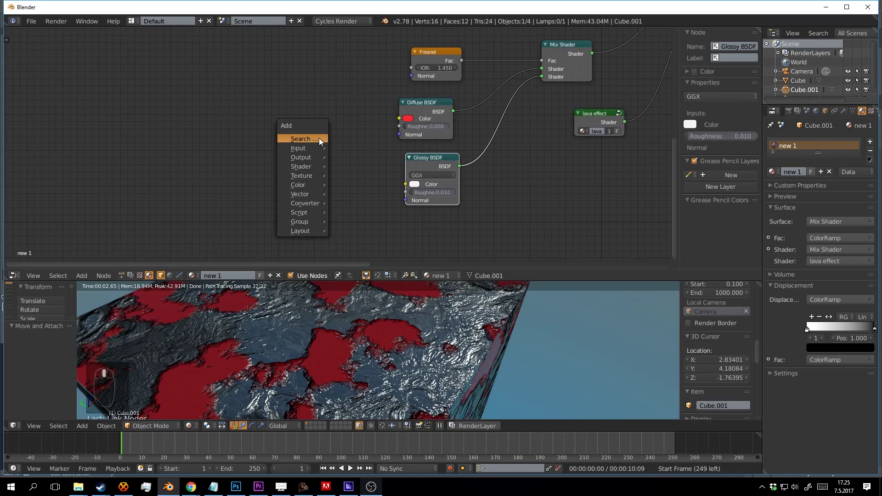
left_click(319, 138)
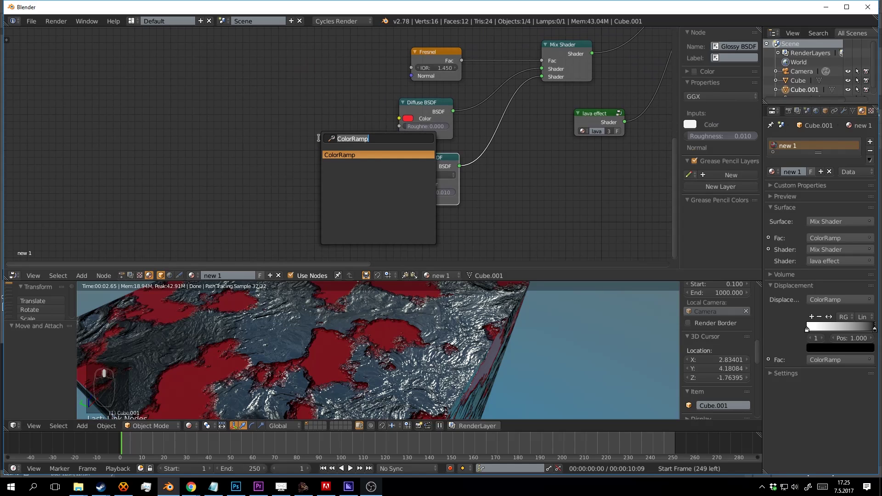
key("Escape")
key("shift+a")
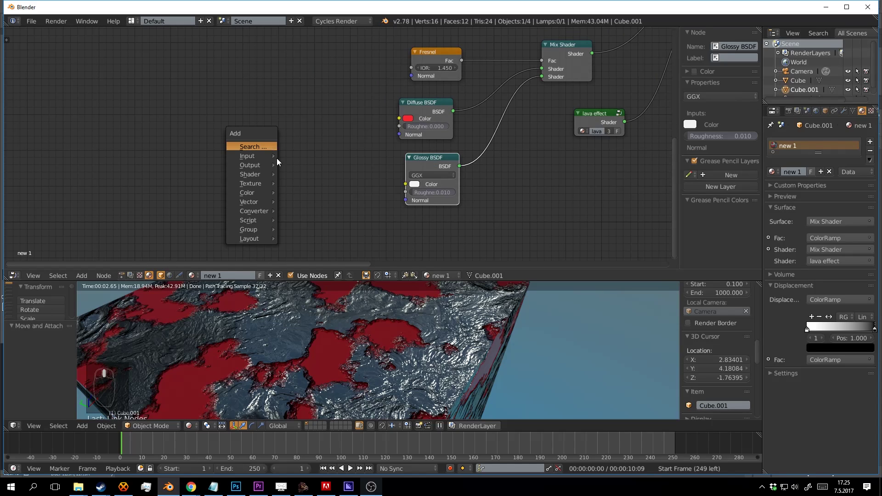
mouse_move(257, 183)
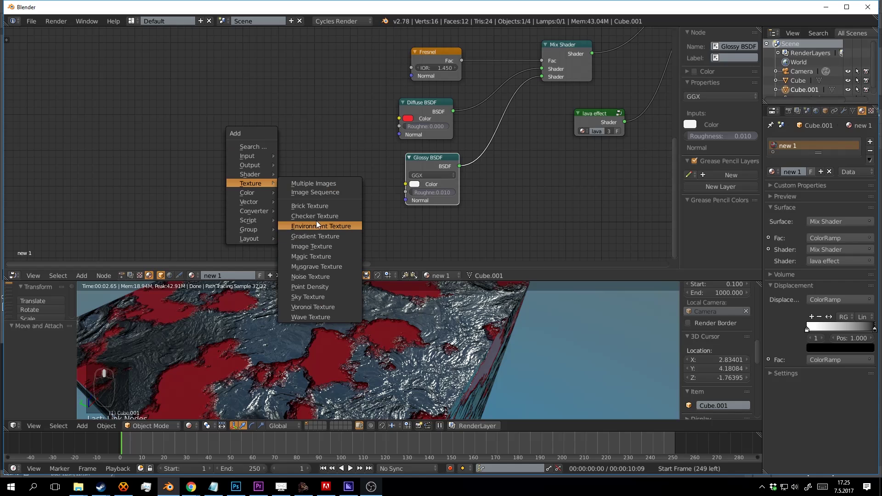
left_click(313, 257)
left_click(268, 137)
Step: Move the Magic Texture closer and connect its Color output to the Diffuse BSDF's Color input
scroll(329, 180, "up", 2)
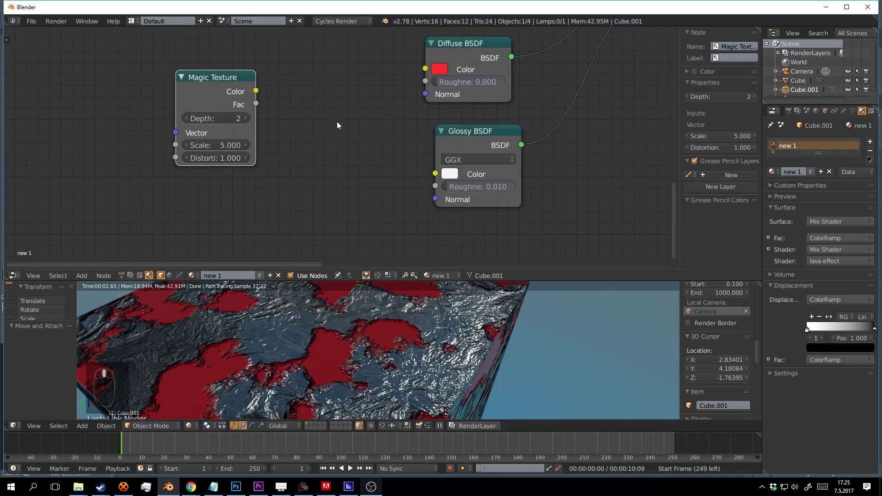
left_click_drag(236, 84, 269, 108)
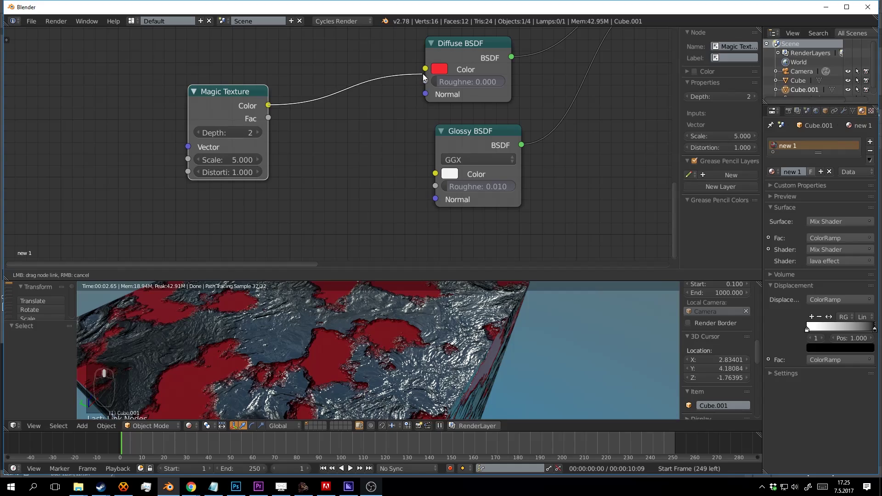
left_click_drag(422, 73, 425, 70)
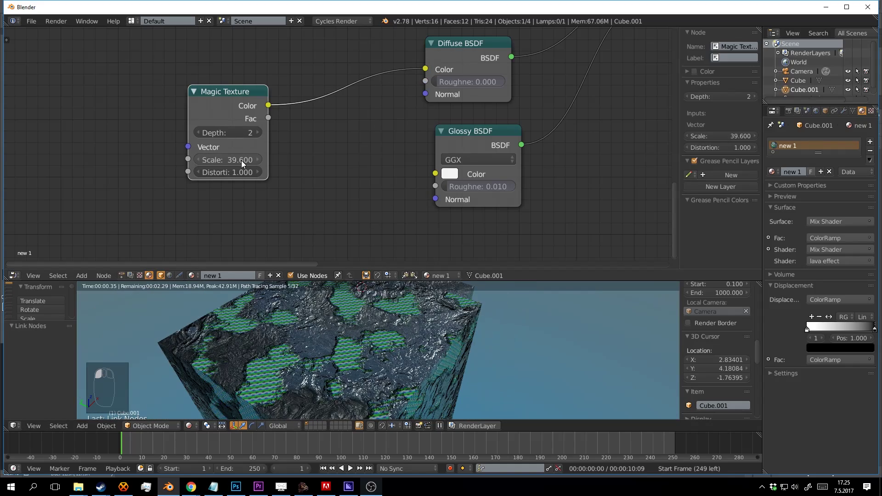
Step: Set the Magic Texture's Distortion to 7.5 and check the pattern up close on the cube
scroll(404, 357, "up", 4)
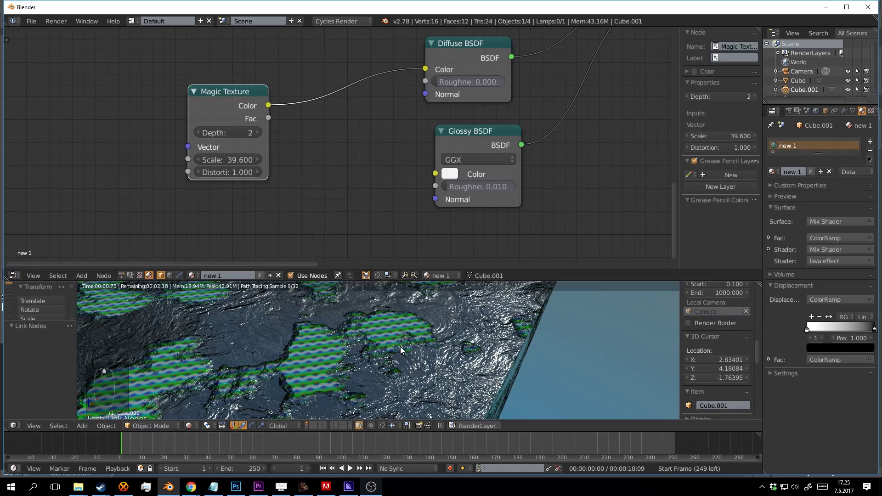
scroll(427, 330, "down", 3)
scroll(317, 188, "up", 2)
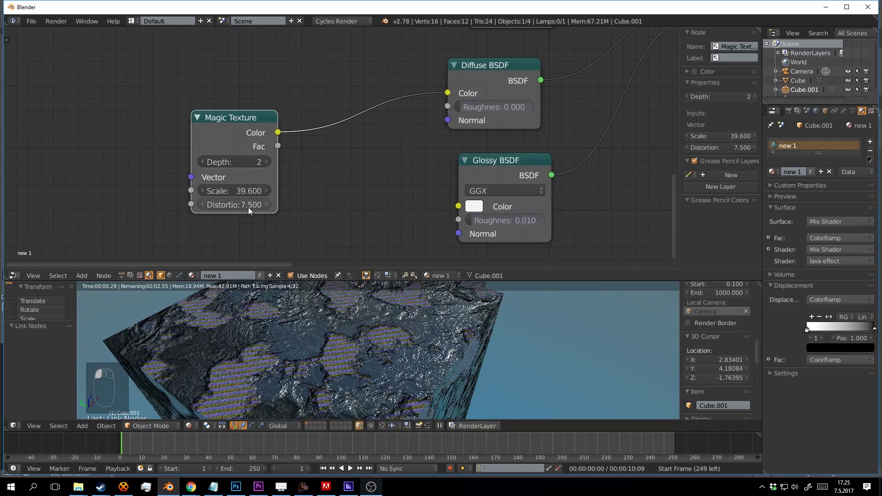
scroll(369, 342, "up", 5)
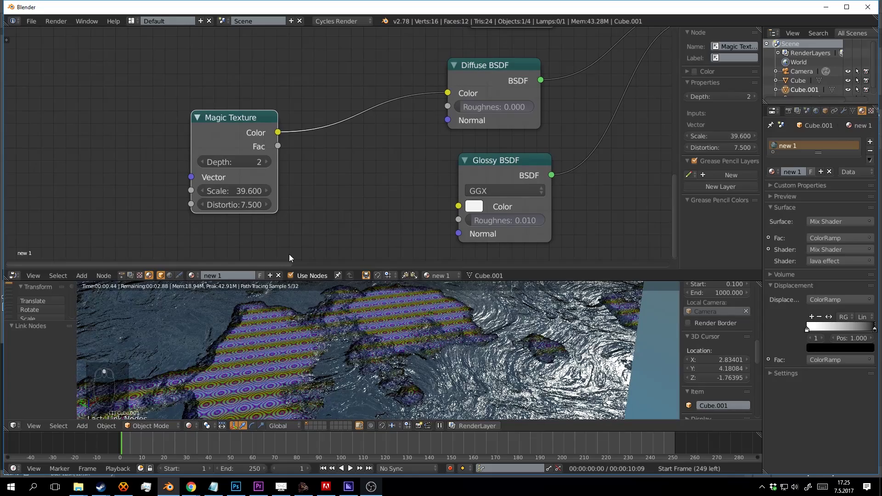
middle_click_drag(428, 345, 431, 354)
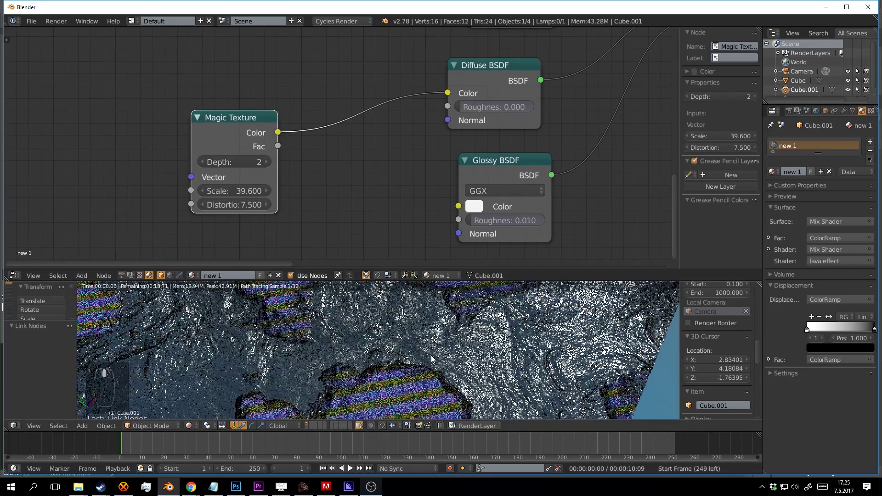
Step: Move the Magic Texture farther from the Diffuse BSDF and set its Depth to 3
left_click_drag(263, 138, 134, 55)
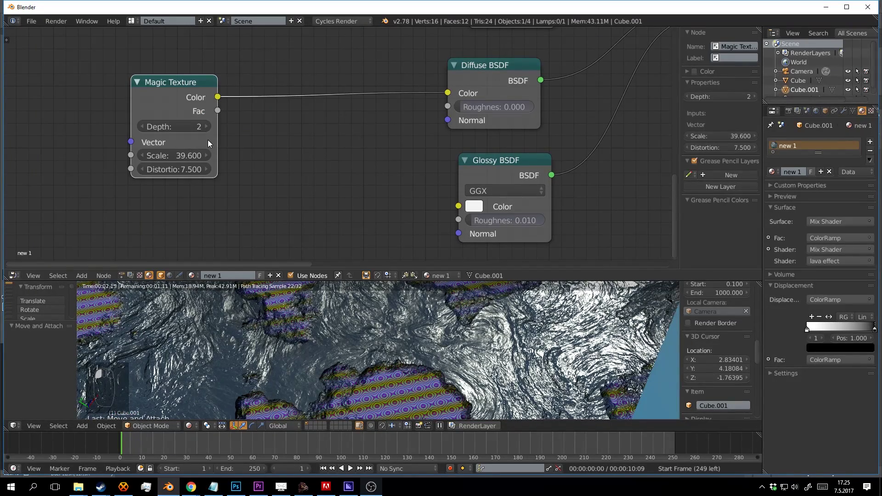
left_click(207, 127)
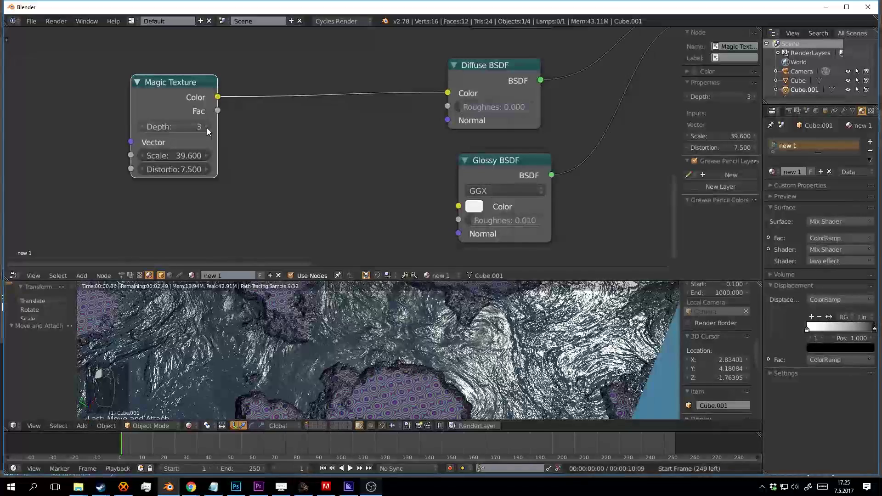
scroll(304, 154, "down", 1)
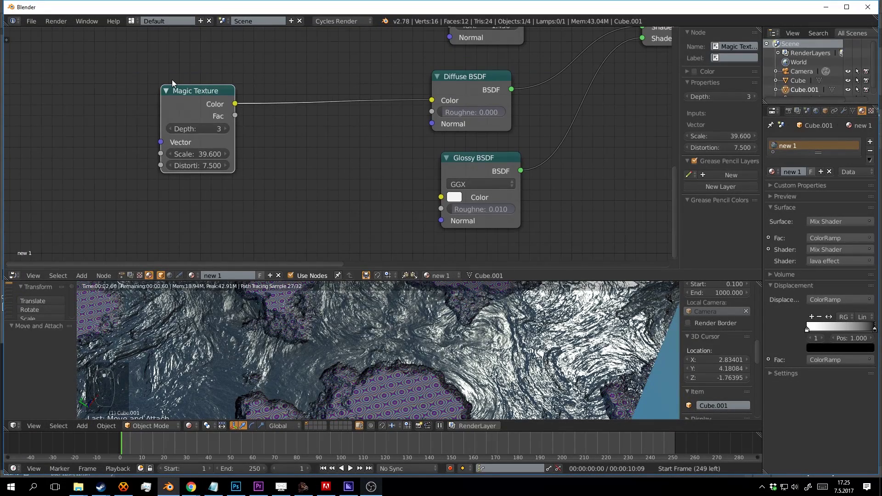
Step: Duplicate the displacement ColorRamp and insert the copy between the Magic Texture and the Diffuse BSDF
scroll(258, 128, "down", 5)
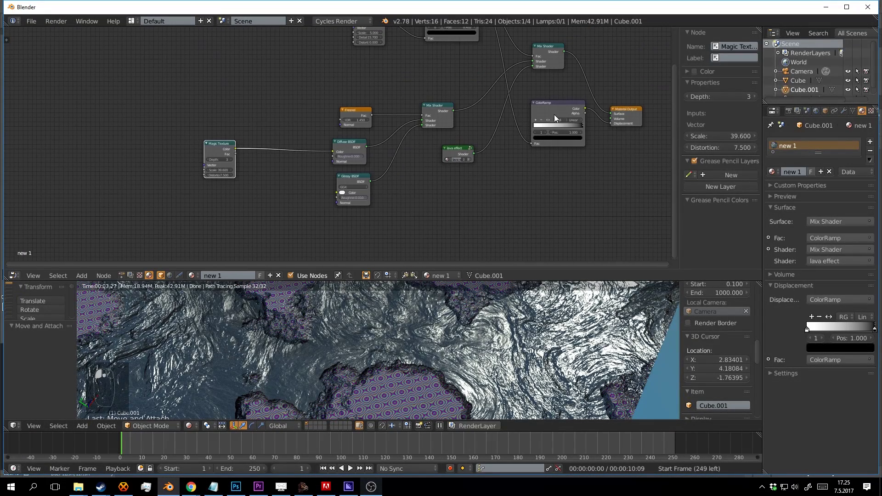
middle_click_drag(568, 150, 581, 184)
scroll(581, 184, "up", 1)
left_click(620, 135)
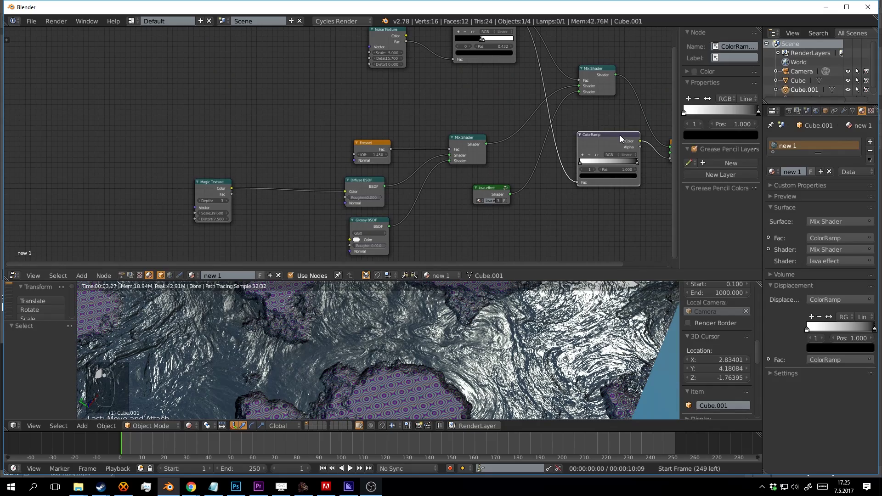
key("shift+d")
left_click(310, 175)
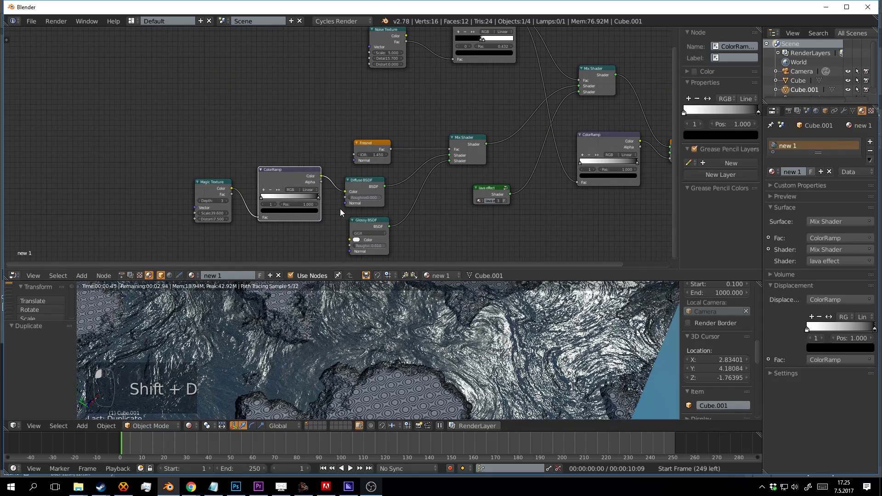
Step: Move the Magic Texture and the new ColorRamp away from the Diffuse BSDF to open up space between them
middle_click_drag(340, 209, 329, 139)
scroll(299, 139, "up", 1)
left_click_drag(178, 114, 128, 113)
left_click_drag(279, 105, 216, 88)
Step: Add a Bump node beneath the new ColorRamp and connect its Normal output to the Diffuse BSDF and Glossy BSDF Normal inputs
key("shift+a")
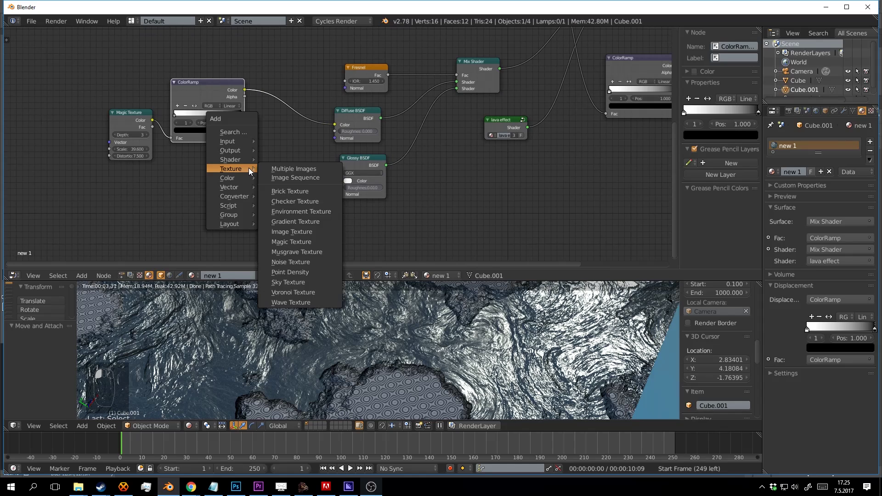
left_click(239, 132)
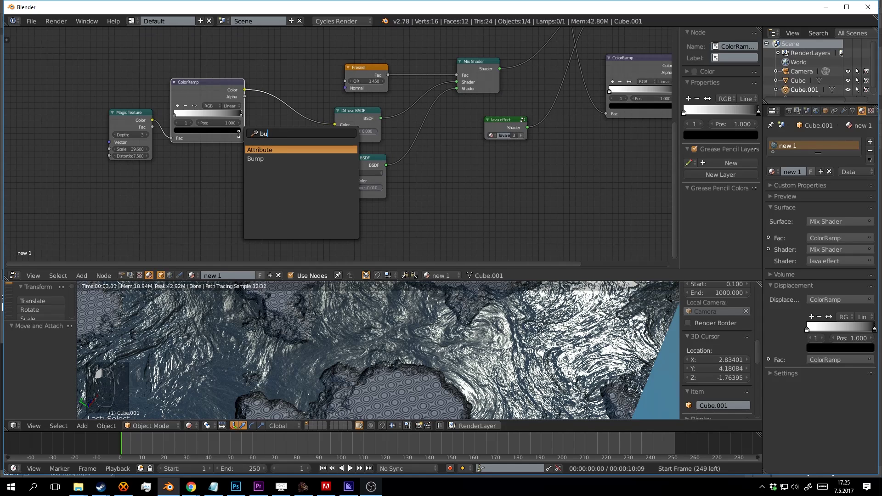
left_click(252, 151)
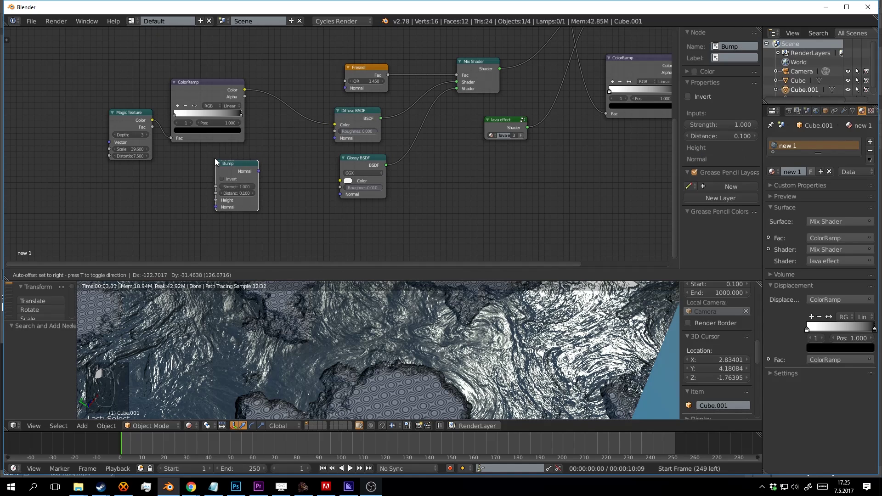
left_click(215, 159)
left_click_drag(258, 168, 335, 138)
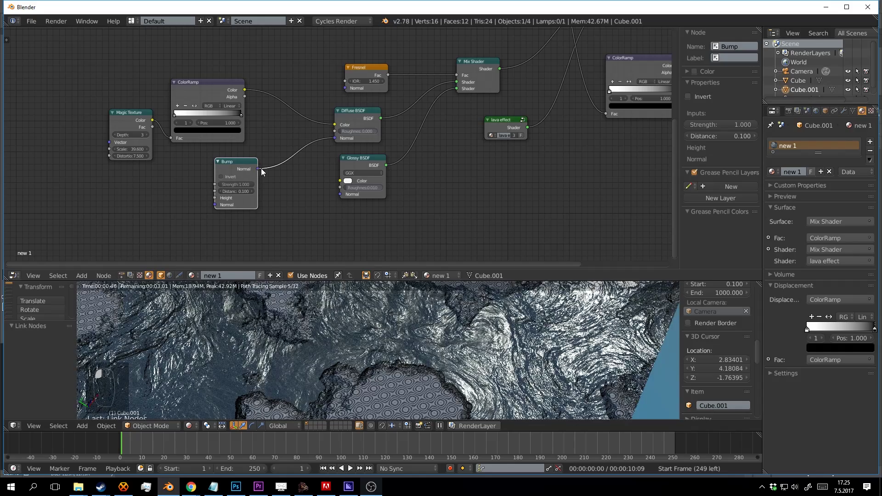
left_click_drag(260, 169, 340, 194)
Step: Connect the new ColorRamp's Color output to the Bump node's Height and cut its link to the Diffuse BSDF's Color
left_click_drag(145, 114, 88, 98)
left_click_drag(201, 84, 215, 198)
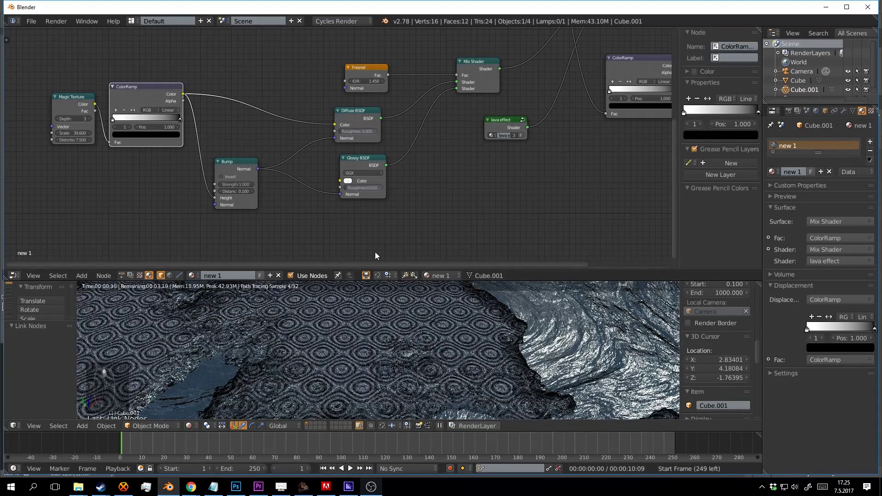
right_click_drag(277, 114, 281, 101, "ctrl")
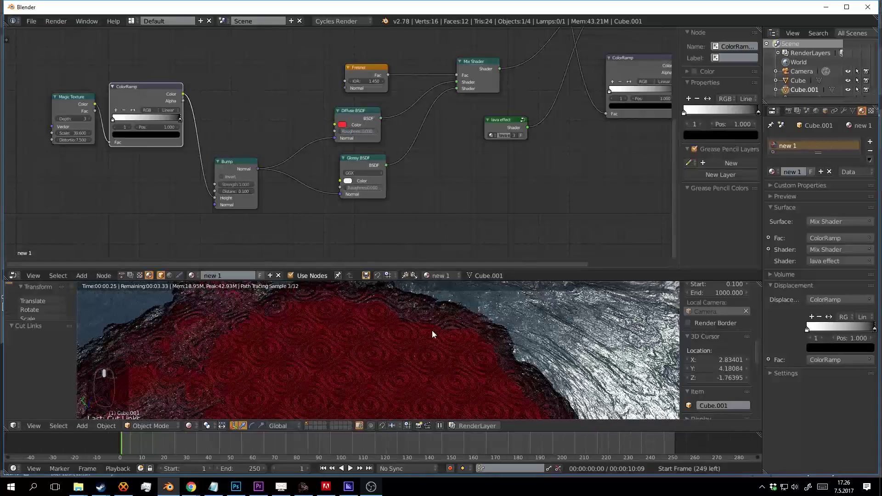
Step: Set the Magic Texture's Depth to 1 and check the relief on the red patches
middle_click_drag(132, 143, 263, 173)
scroll(163, 142, "up", 2)
left_click(166, 148)
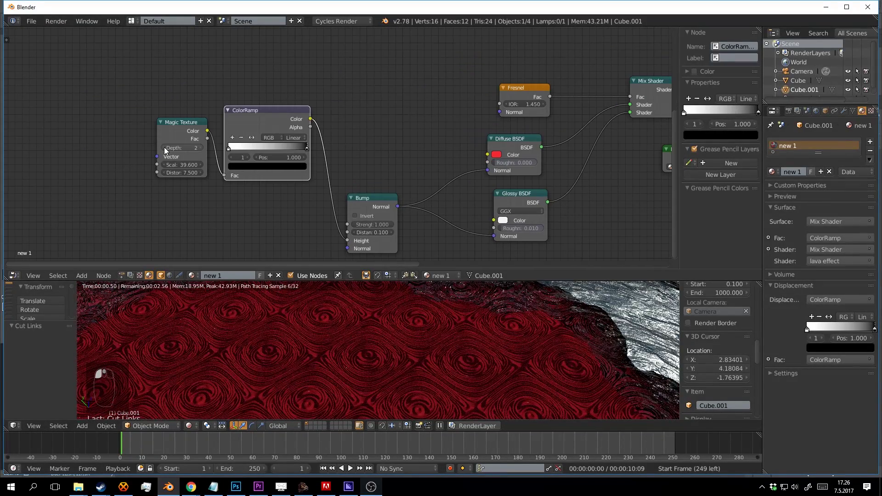
left_click(165, 148)
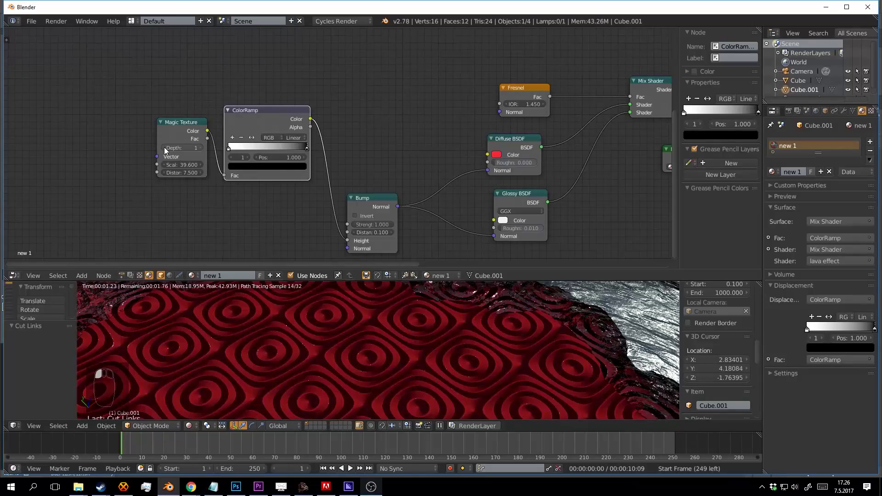
scroll(398, 312, "down", 4)
scroll(302, 176, "up", 1)
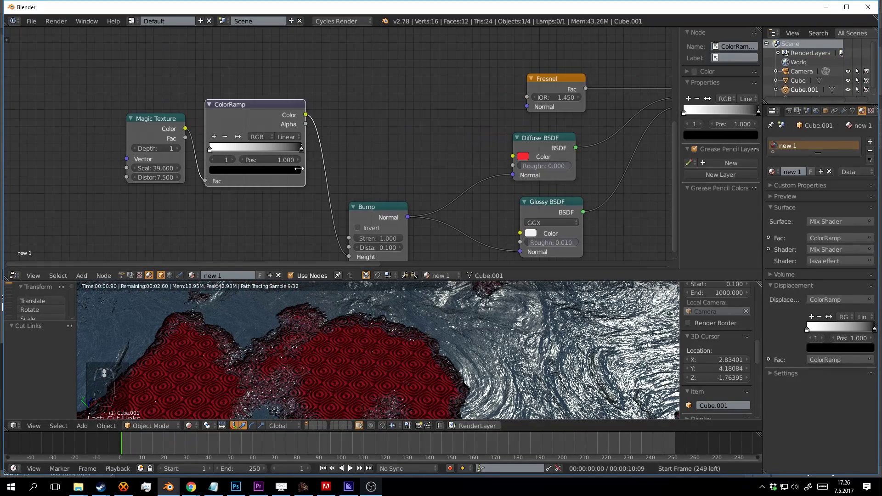
Step: Set the Bump node's Strength to 0.209 and check the whole cube in the rendered view
scroll(317, 172, "up", 2)
middle_click_drag(325, 175, 366, 99)
scroll(398, 332, "up", 3)
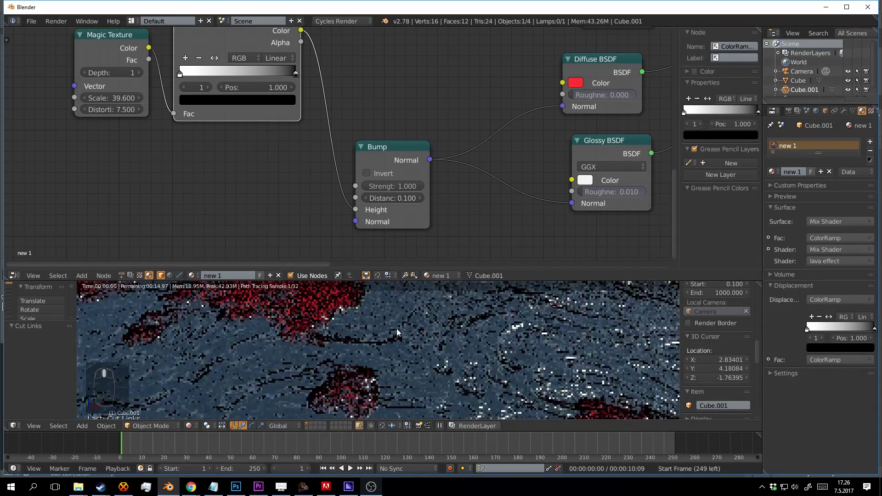
scroll(437, 202, "up", 1)
left_click_drag(434, 194, 377, 193)
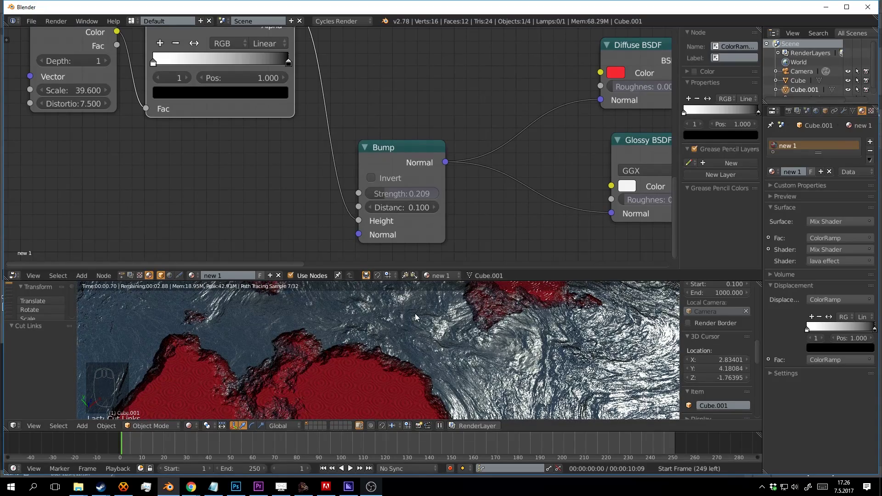
scroll(389, 354, "down", 8)
middle_click_drag(386, 351, 445, 323)
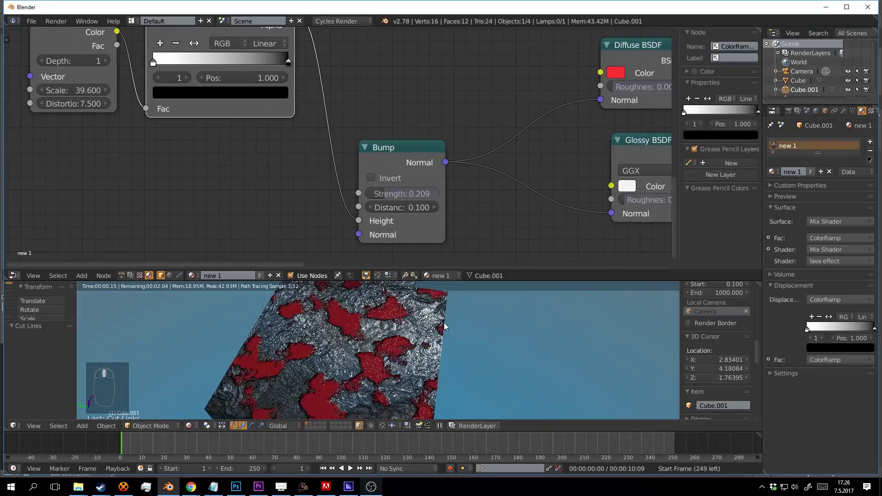
Step: Change the Diffuse BSDF's color to a fully saturated red
middle_click_drag(547, 118, 424, 149)
left_click(495, 109)
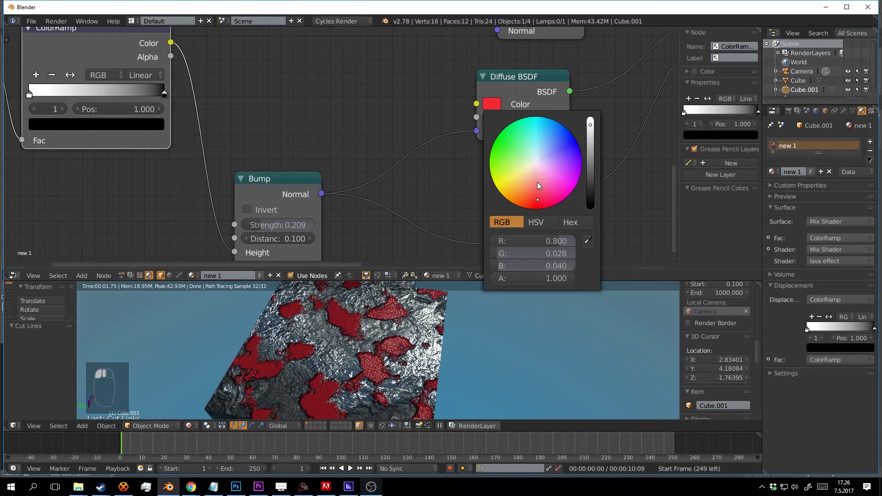
left_click_drag(501, 193, 522, 208)
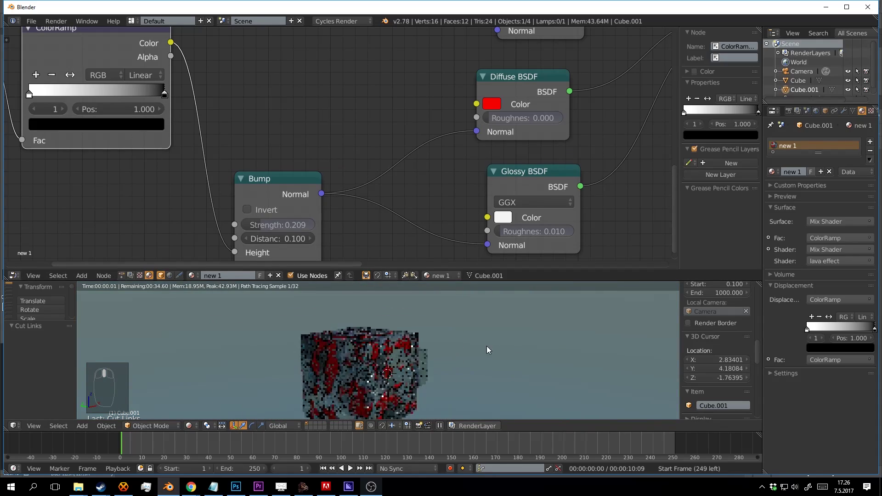
Step: Enlarge the 3D viewport and examine the rendered material on both cubes from several angles
middle_click_drag(487, 346, 422, 301)
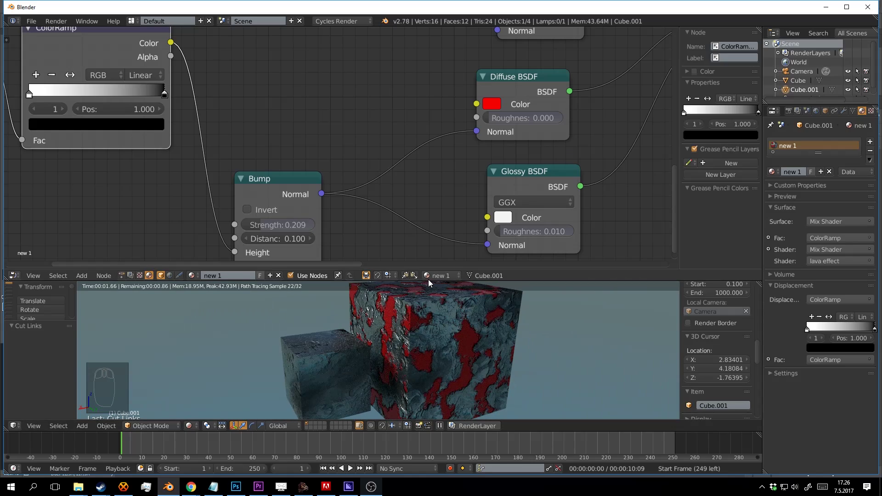
left_click_drag(428, 280, 428, 142)
middle_click_drag(374, 244, 469, 244)
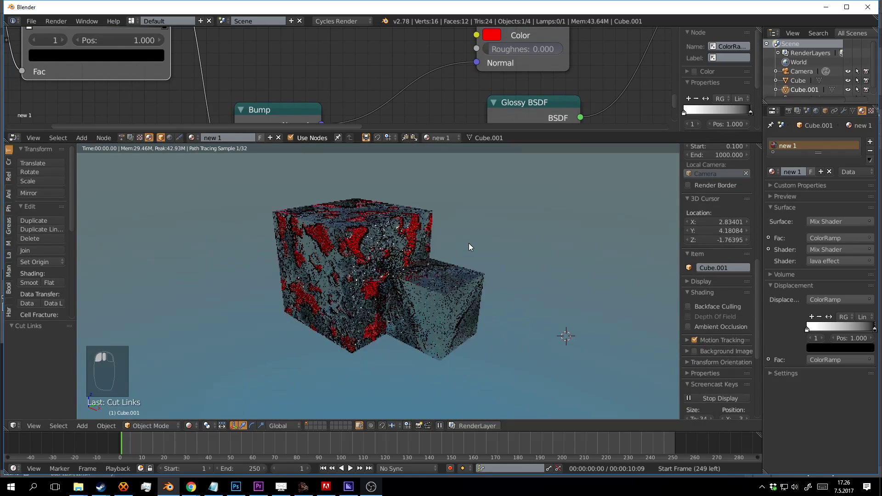
scroll(469, 247, "up", 6)
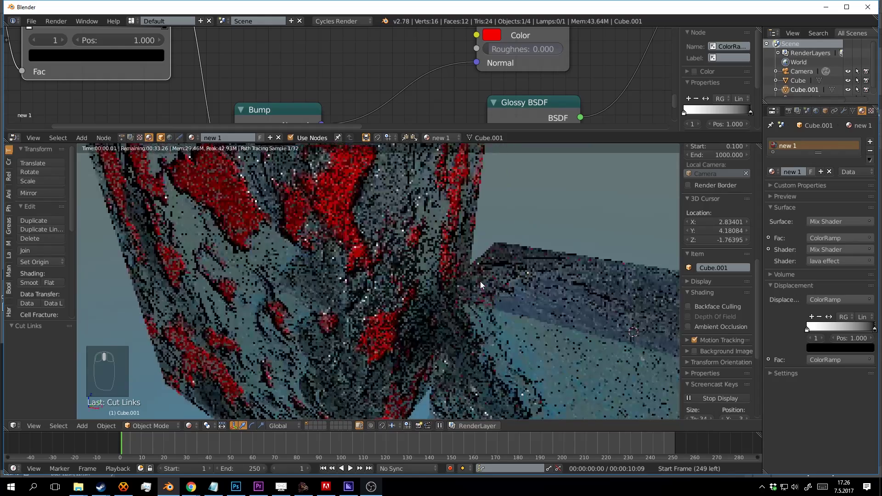
middle_click_drag(480, 282, 481, 275)
middle_click_drag(427, 264, 400, 233)
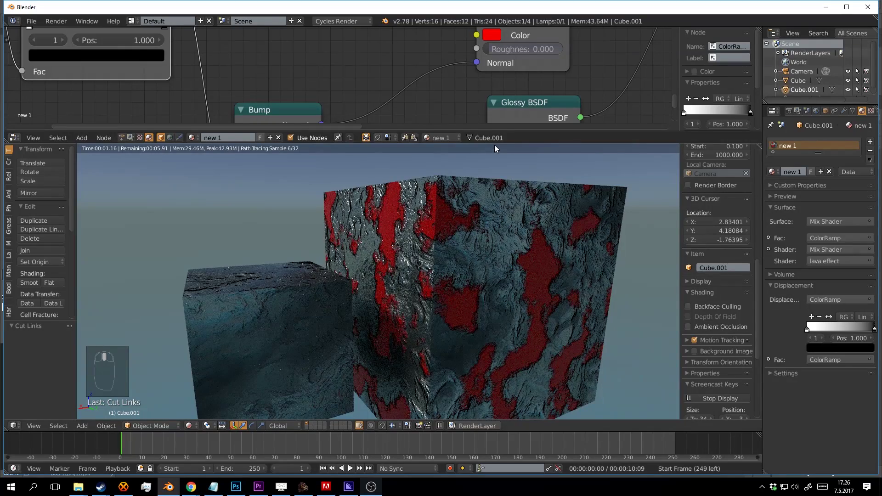
Step: Enlarge the node editor and move the Material Output farther away from the displacement ColorRamp
left_click_drag(495, 144, 430, 387)
scroll(508, 192, "down", 2)
scroll(532, 152, "down", 2)
middle_click_drag(665, 136, 241, 170)
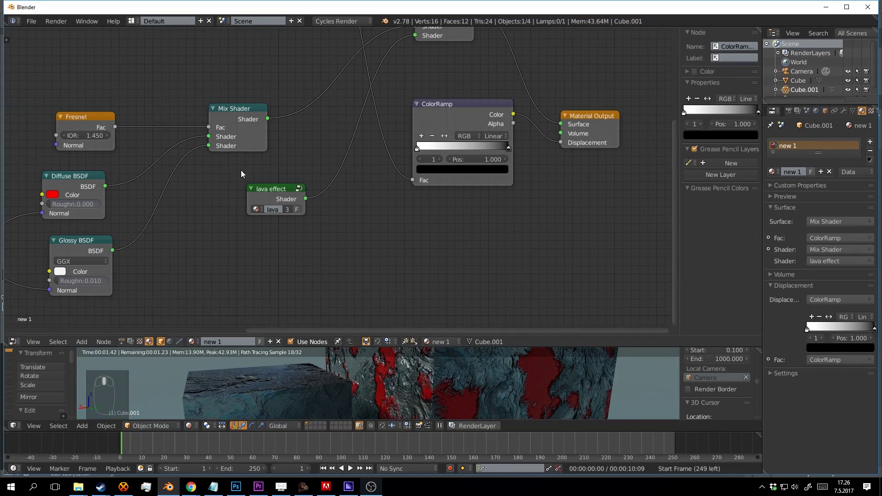
middle_click_drag(246, 225, 152, 299)
left_click_drag(448, 200, 535, 137)
Step: Arrange the final Mix Shader directly above the displacement ColorRamp, between the lava effect group and the Material Output
left_click_drag(310, 85, 305, 131)
left_click_drag(322, 189, 303, 195)
middle_click_drag(318, 192, 318, 229)
left_click(308, 180)
left_click_drag(308, 181, 294, 202)
middle_click_drag(294, 202, 334, 131)
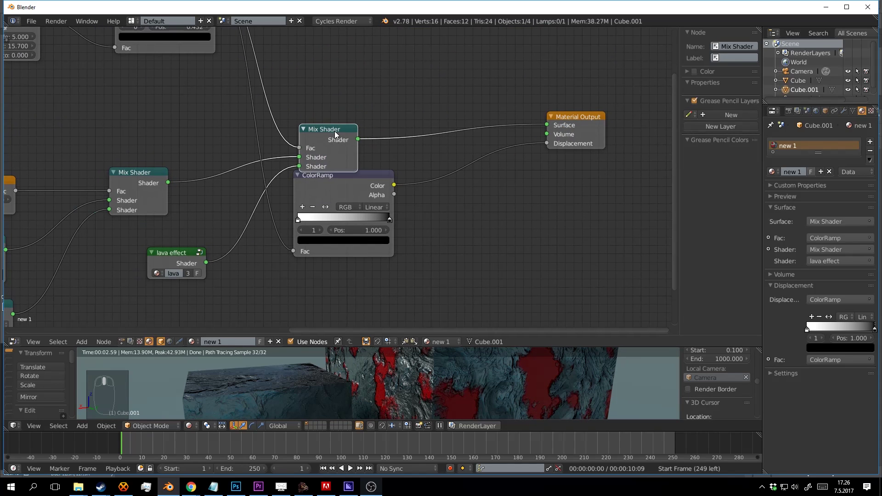
left_click_drag(335, 131, 336, 105)
middle_click_drag(349, 176, 382, 128)
left_click_drag(382, 128, 393, 129)
middle_click_drag(392, 129, 378, 188)
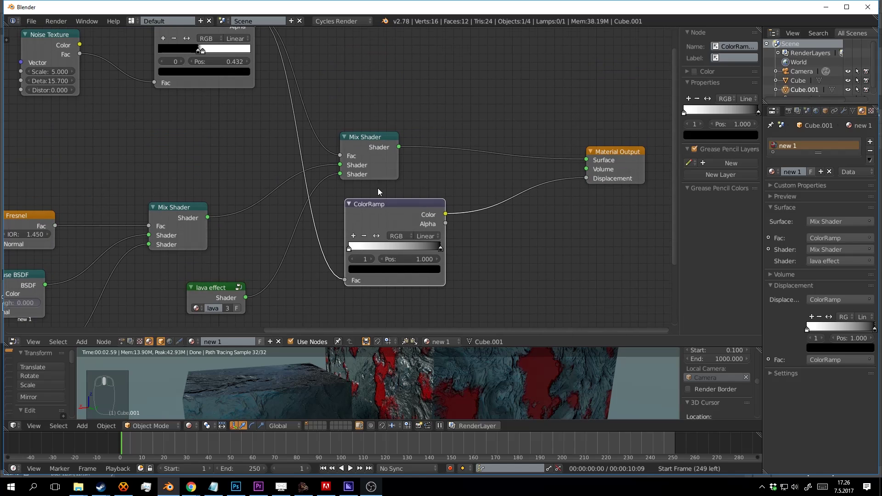
left_click_drag(369, 141, 370, 156)
middle_click_drag(370, 156, 413, 106)
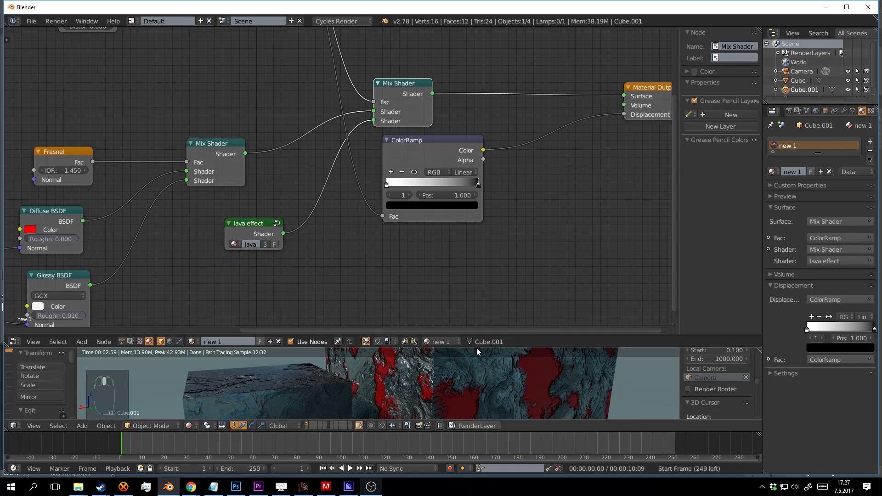
Step: Give the 3D viewport more room and inspect the rendered cubes from different sides
left_click_drag(476, 348, 442, 195)
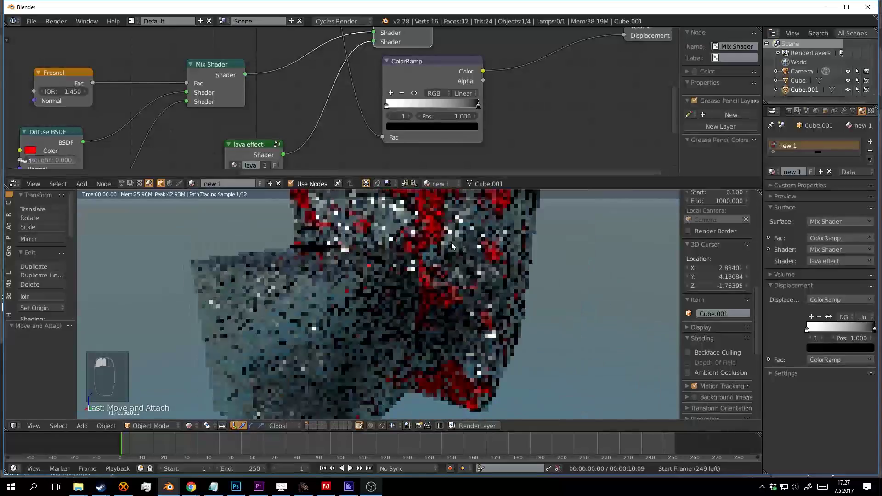
middle_click_drag(451, 241, 447, 276)
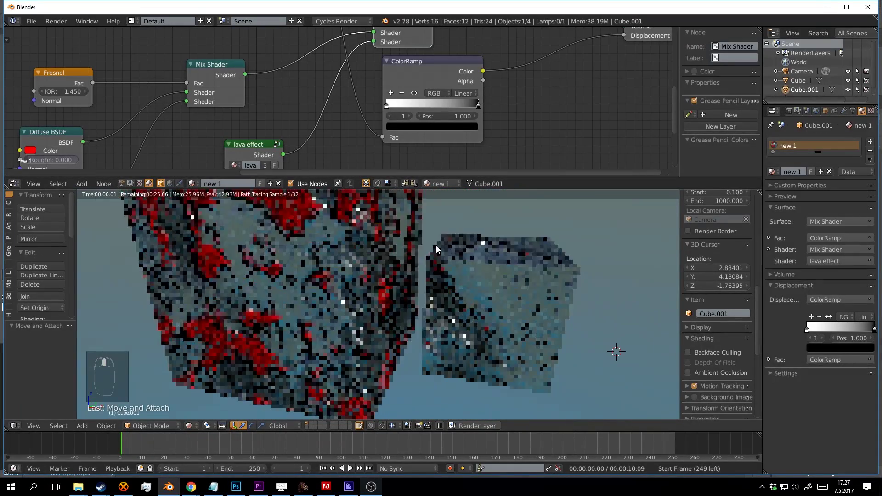
scroll(434, 243, "down", 4)
middle_click_drag(433, 241, 437, 277)
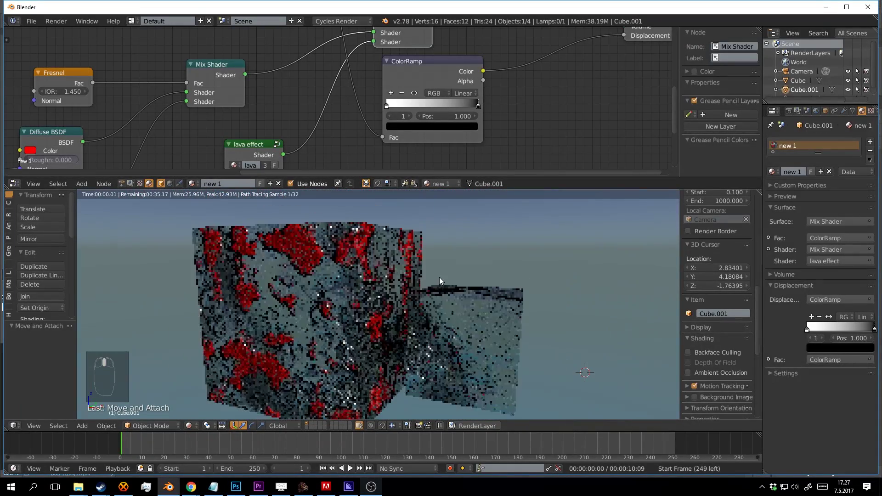